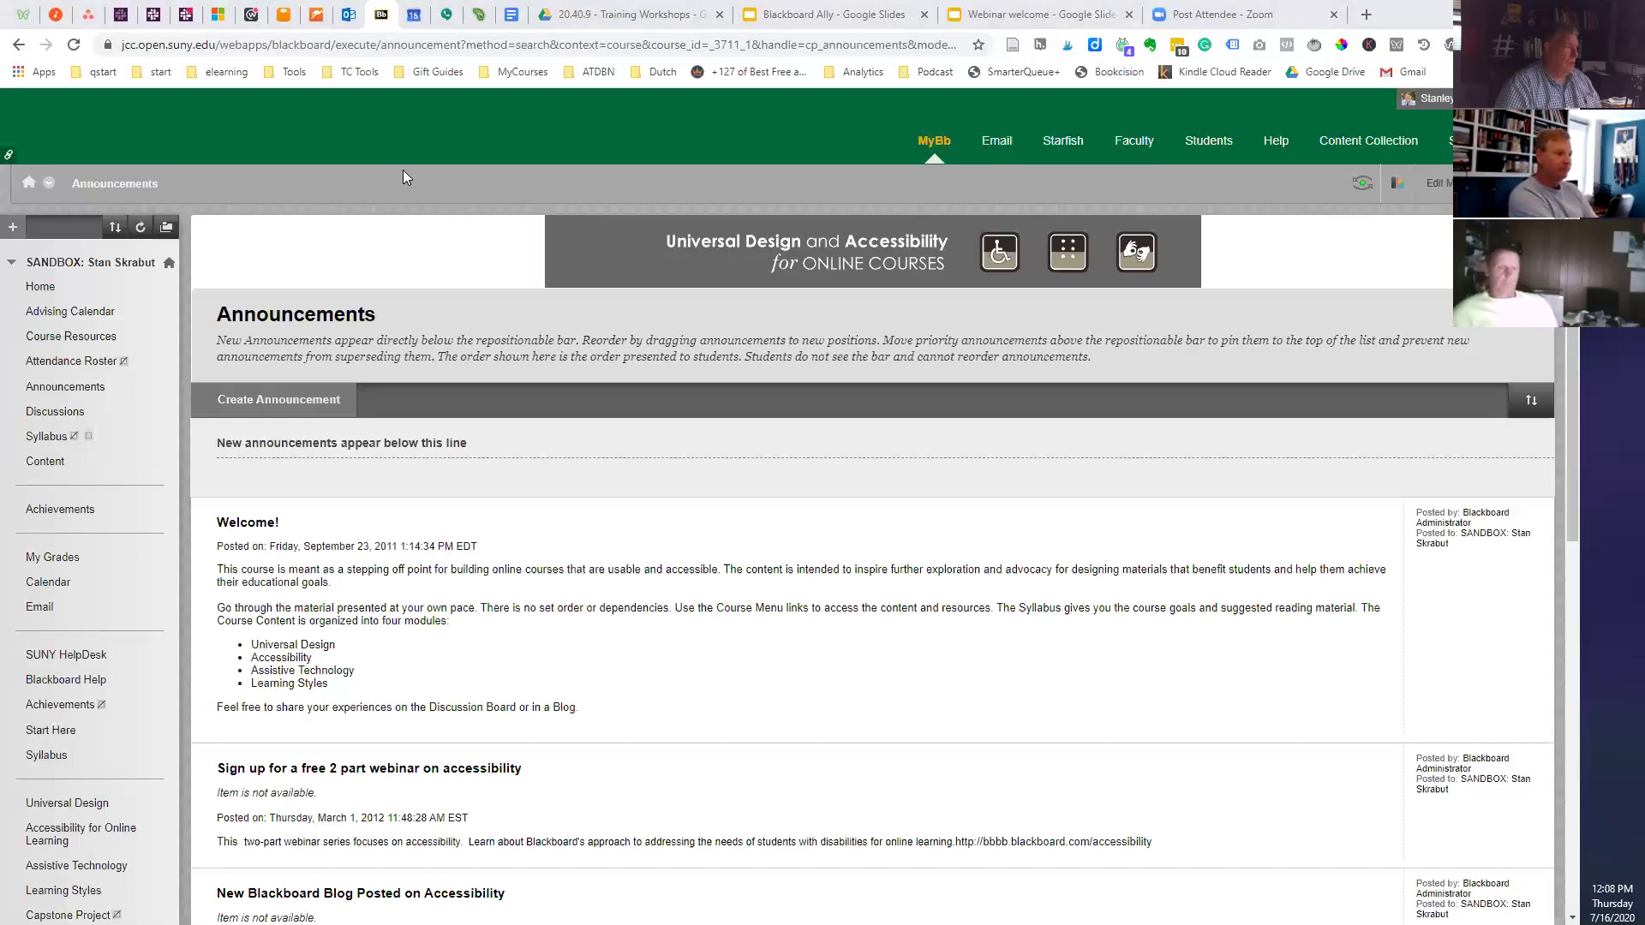
- Enlarge the course page and view the types of items that can be added to the course menu
key(ctrl+plus)
key(ctrl+plus)
key(ctrl+plus)
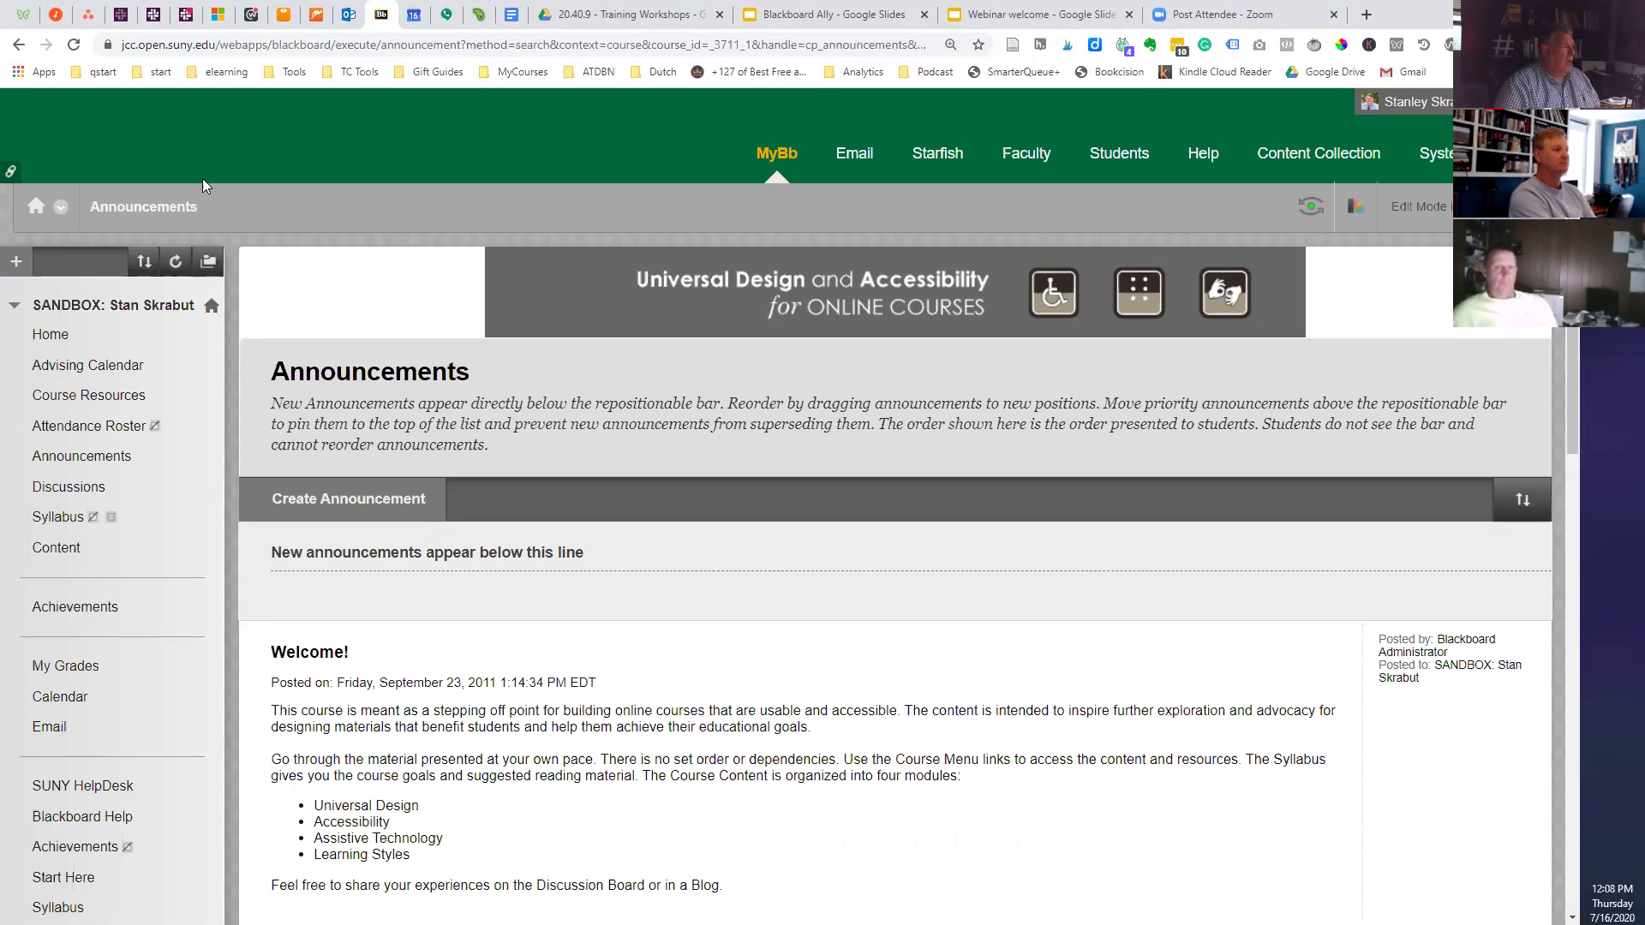
click(20, 255)
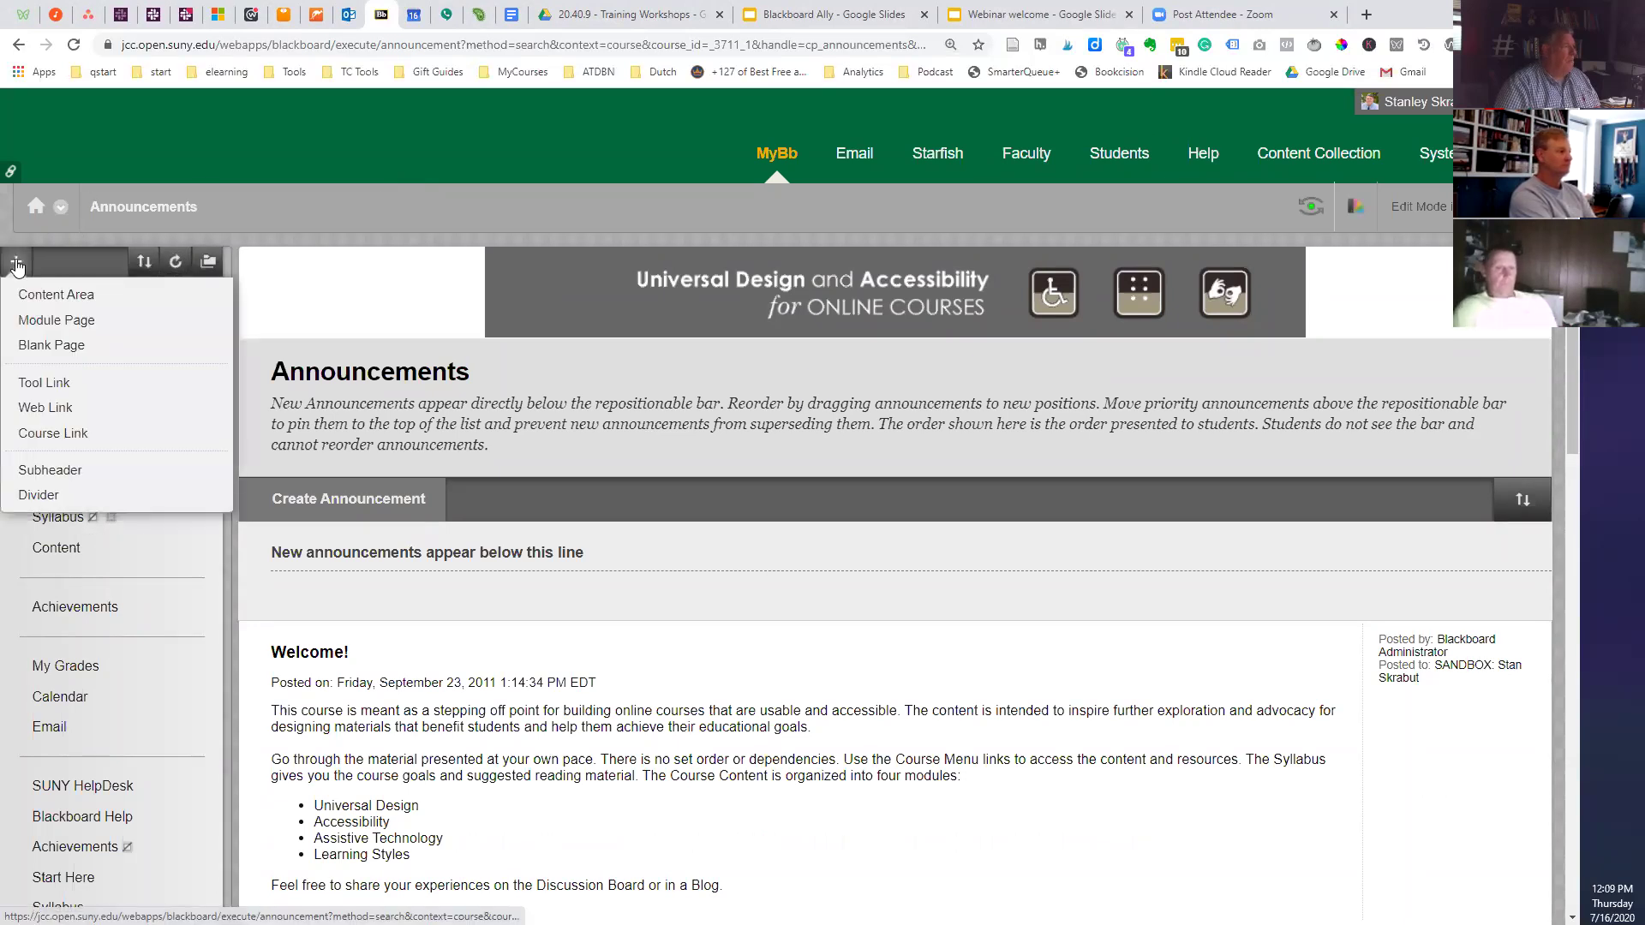
click(29, 262)
click(29, 261)
click(25, 263)
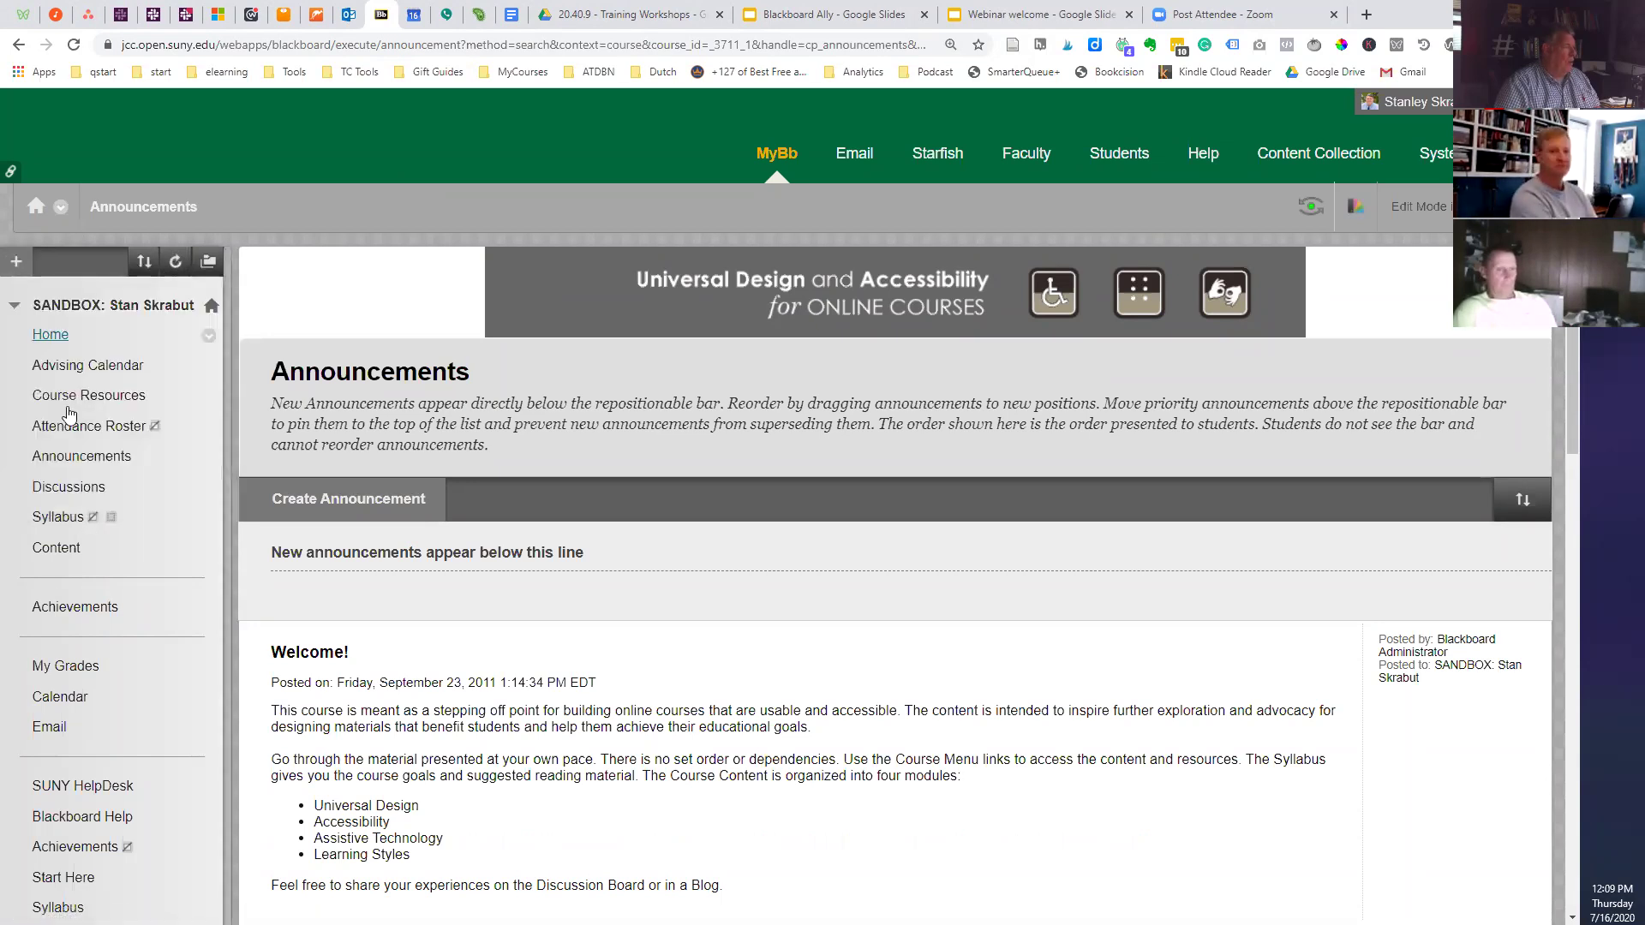
- Add a tool link named "Accessibility report" of type Accessibility Report to the course menu, not available to users
click(15, 263)
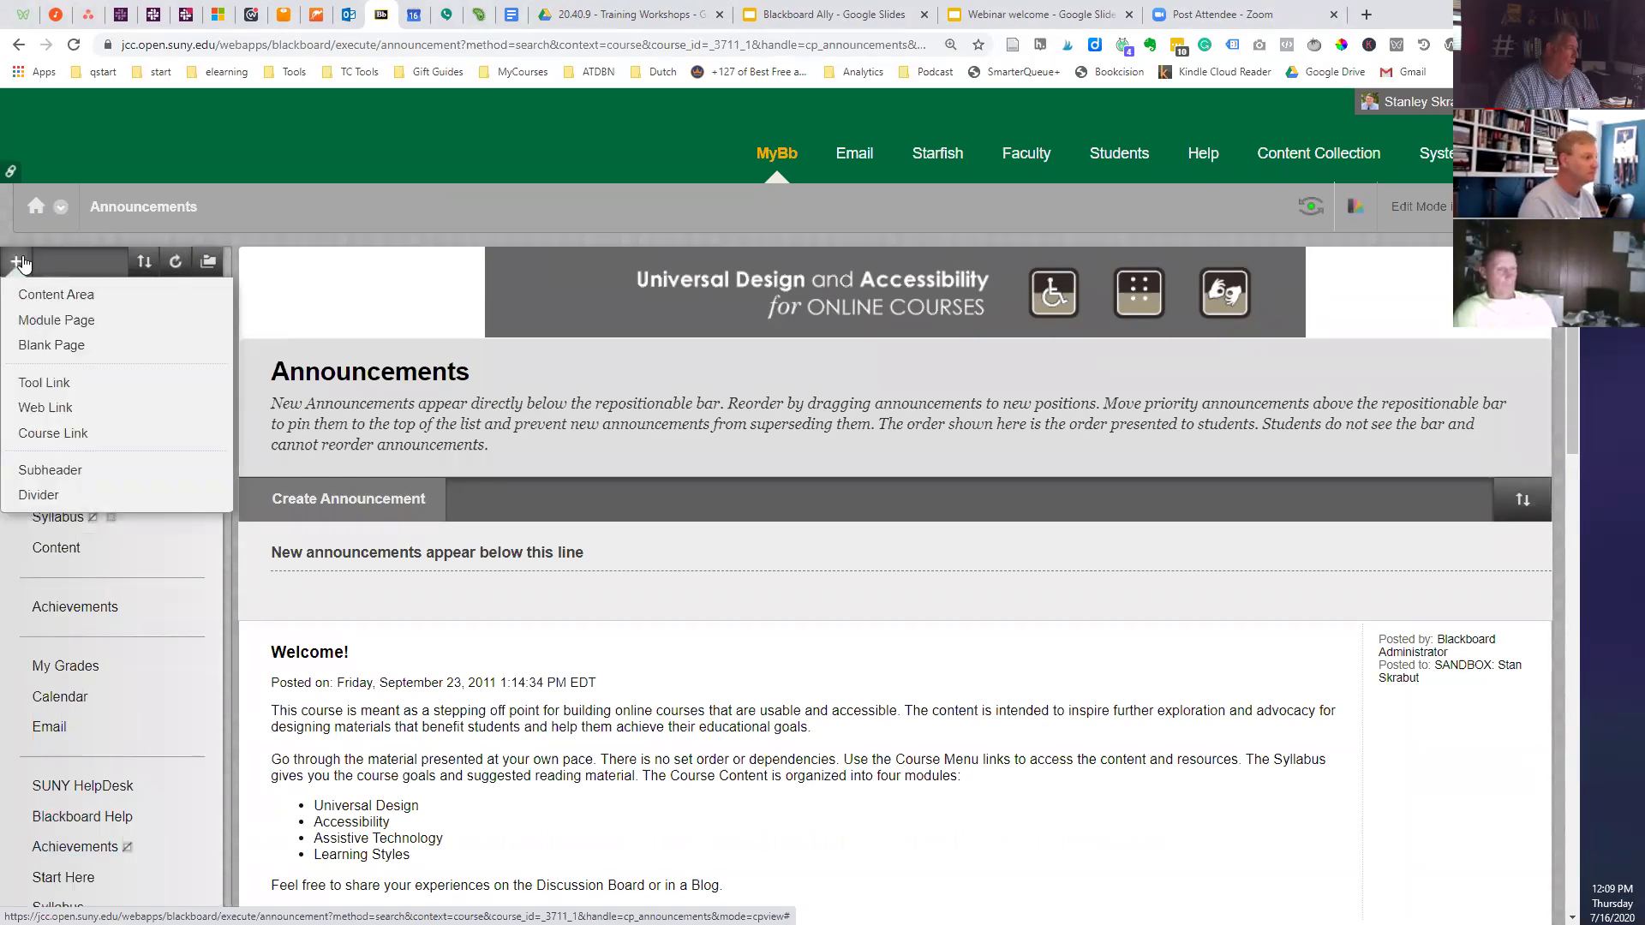
click(48, 388)
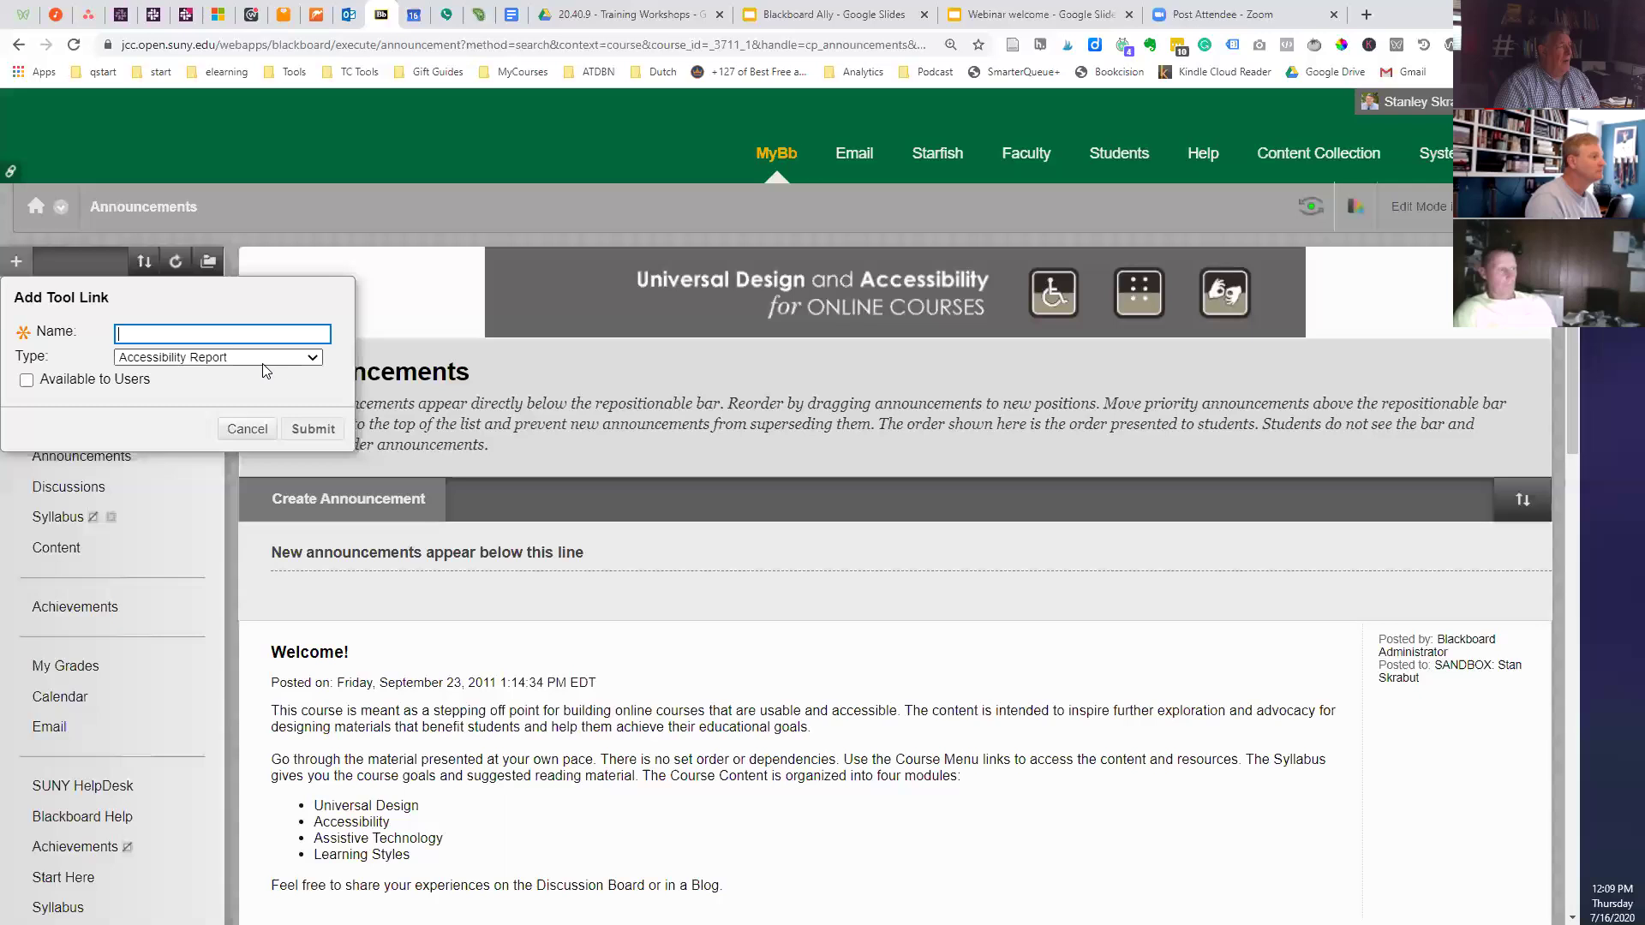
click(315, 364)
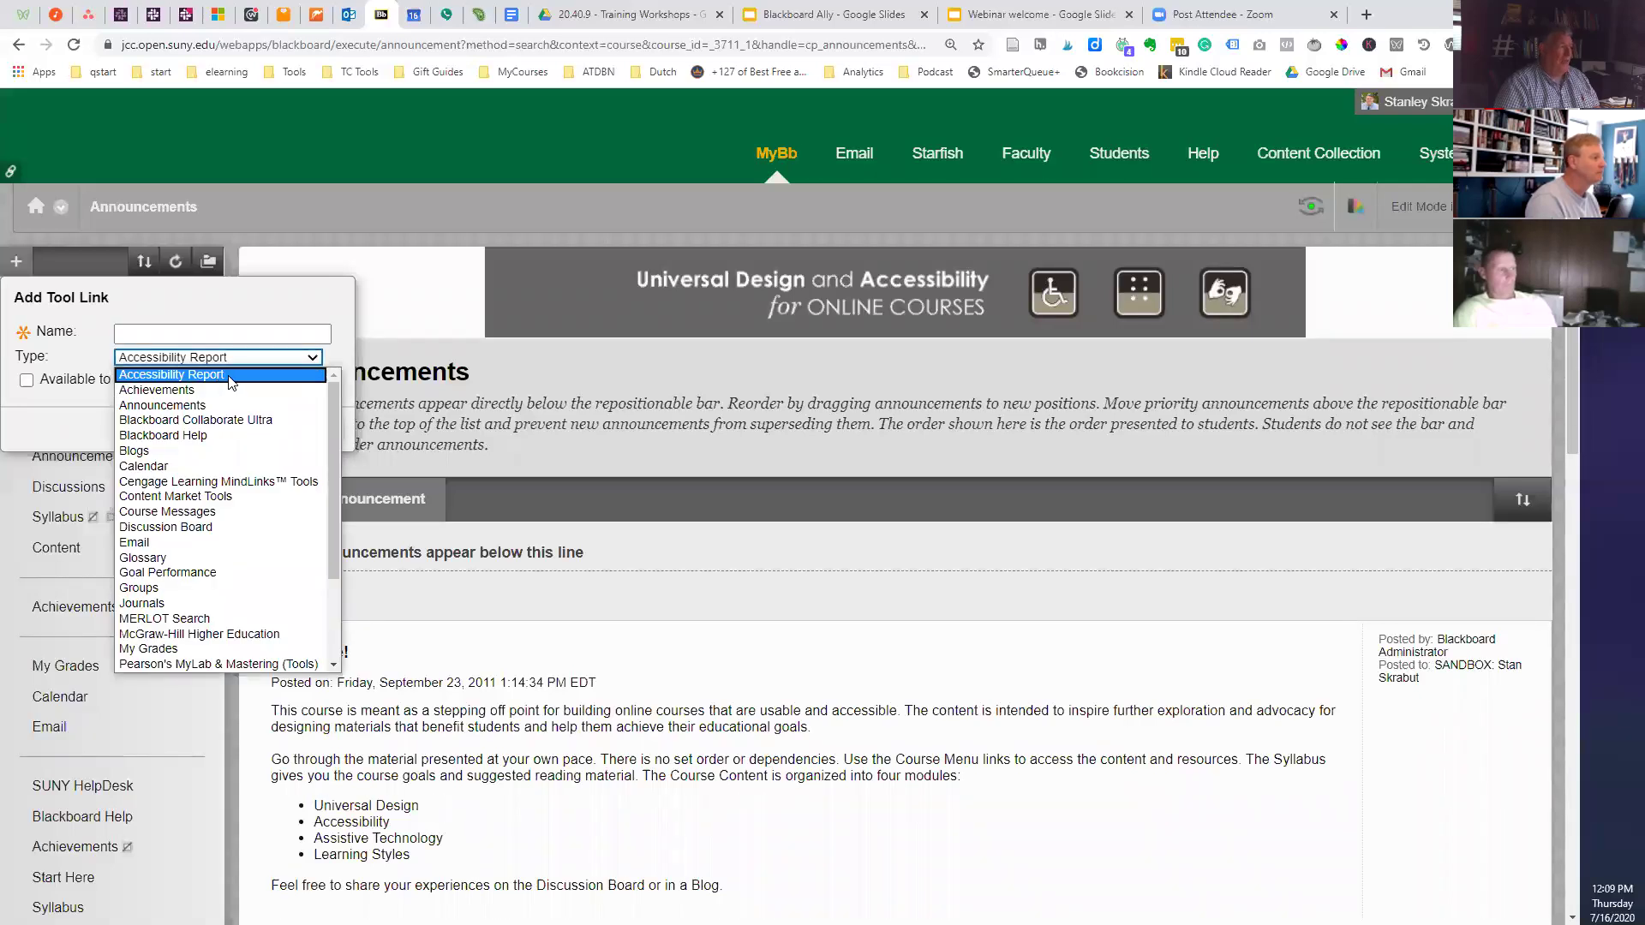
click(172, 335)
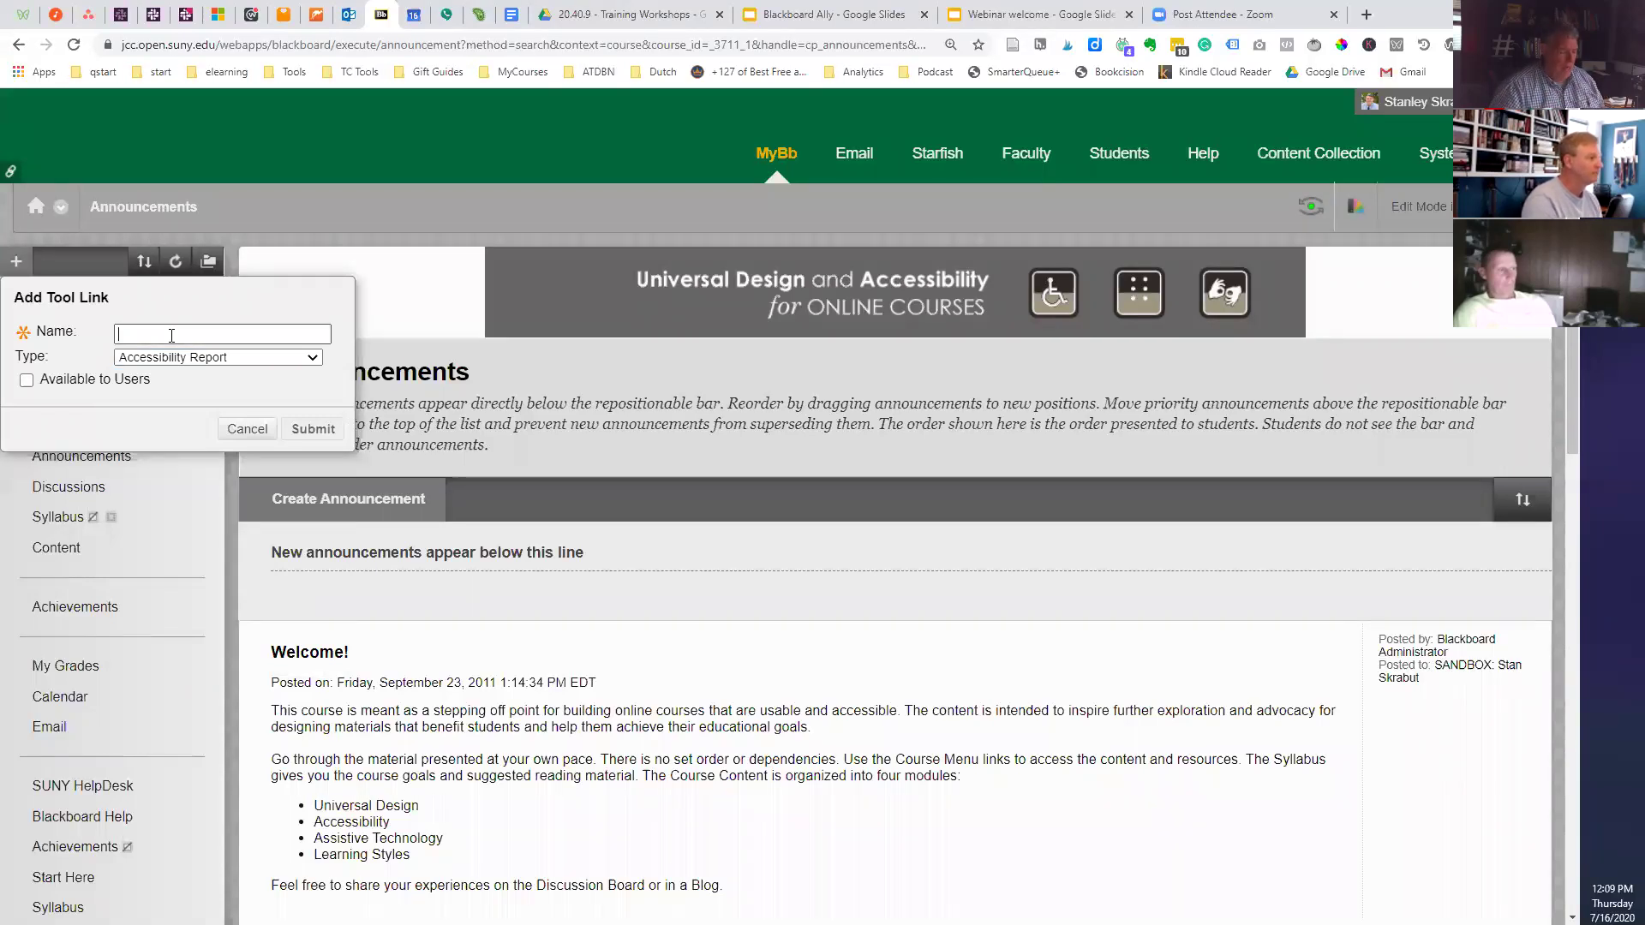
text(Accessibility report)
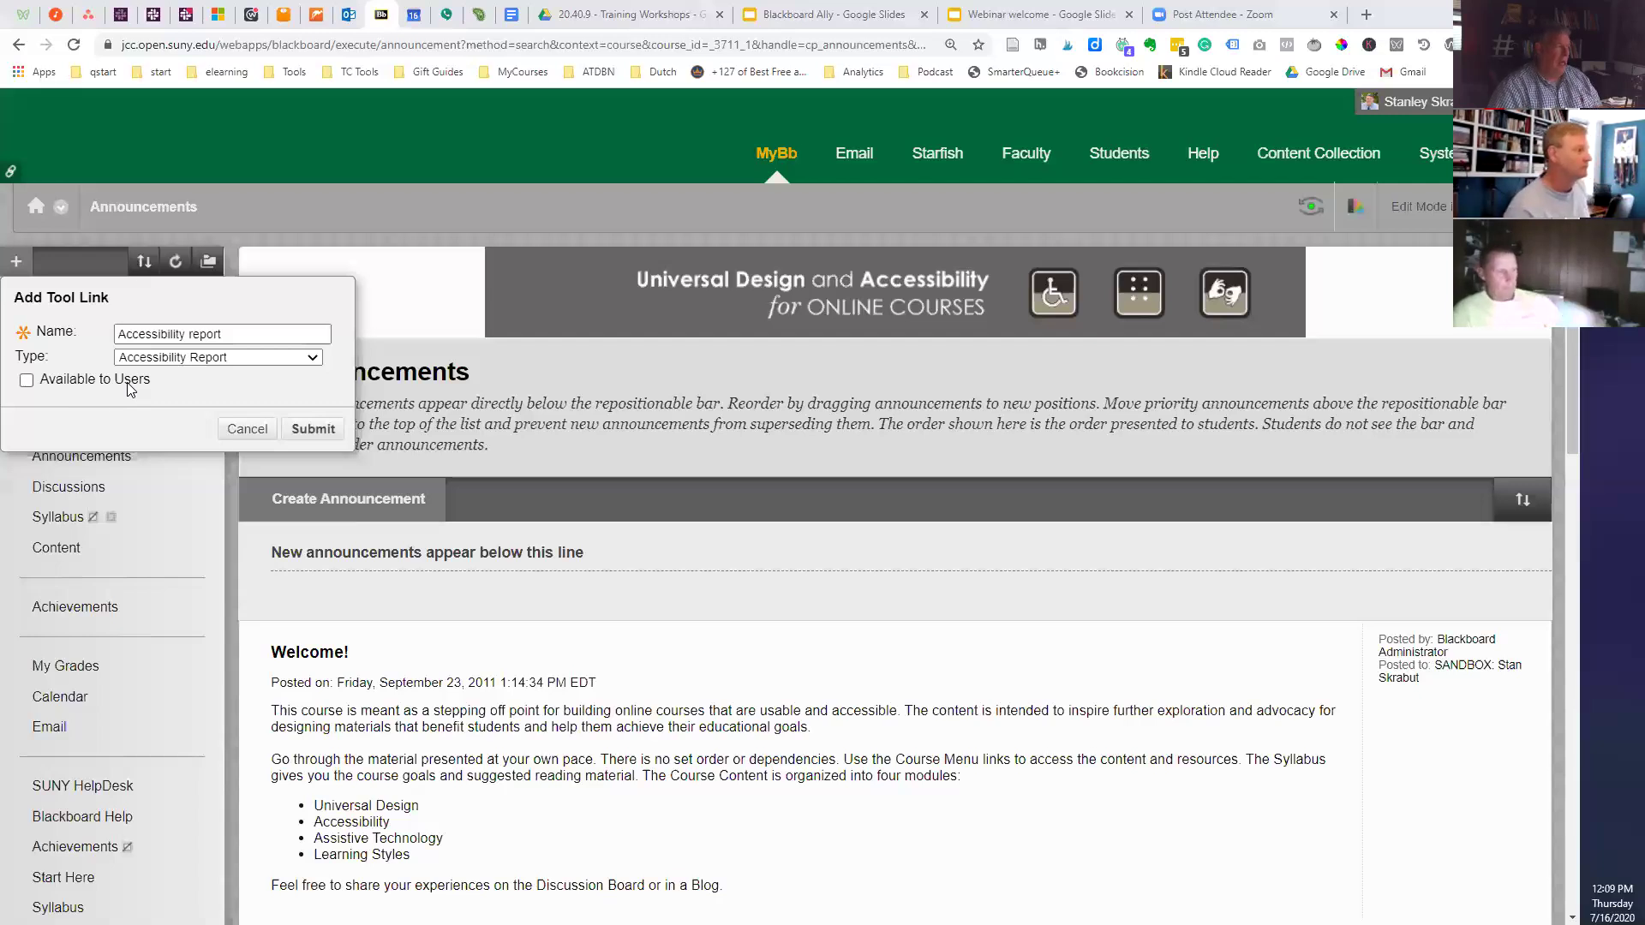
click(313, 429)
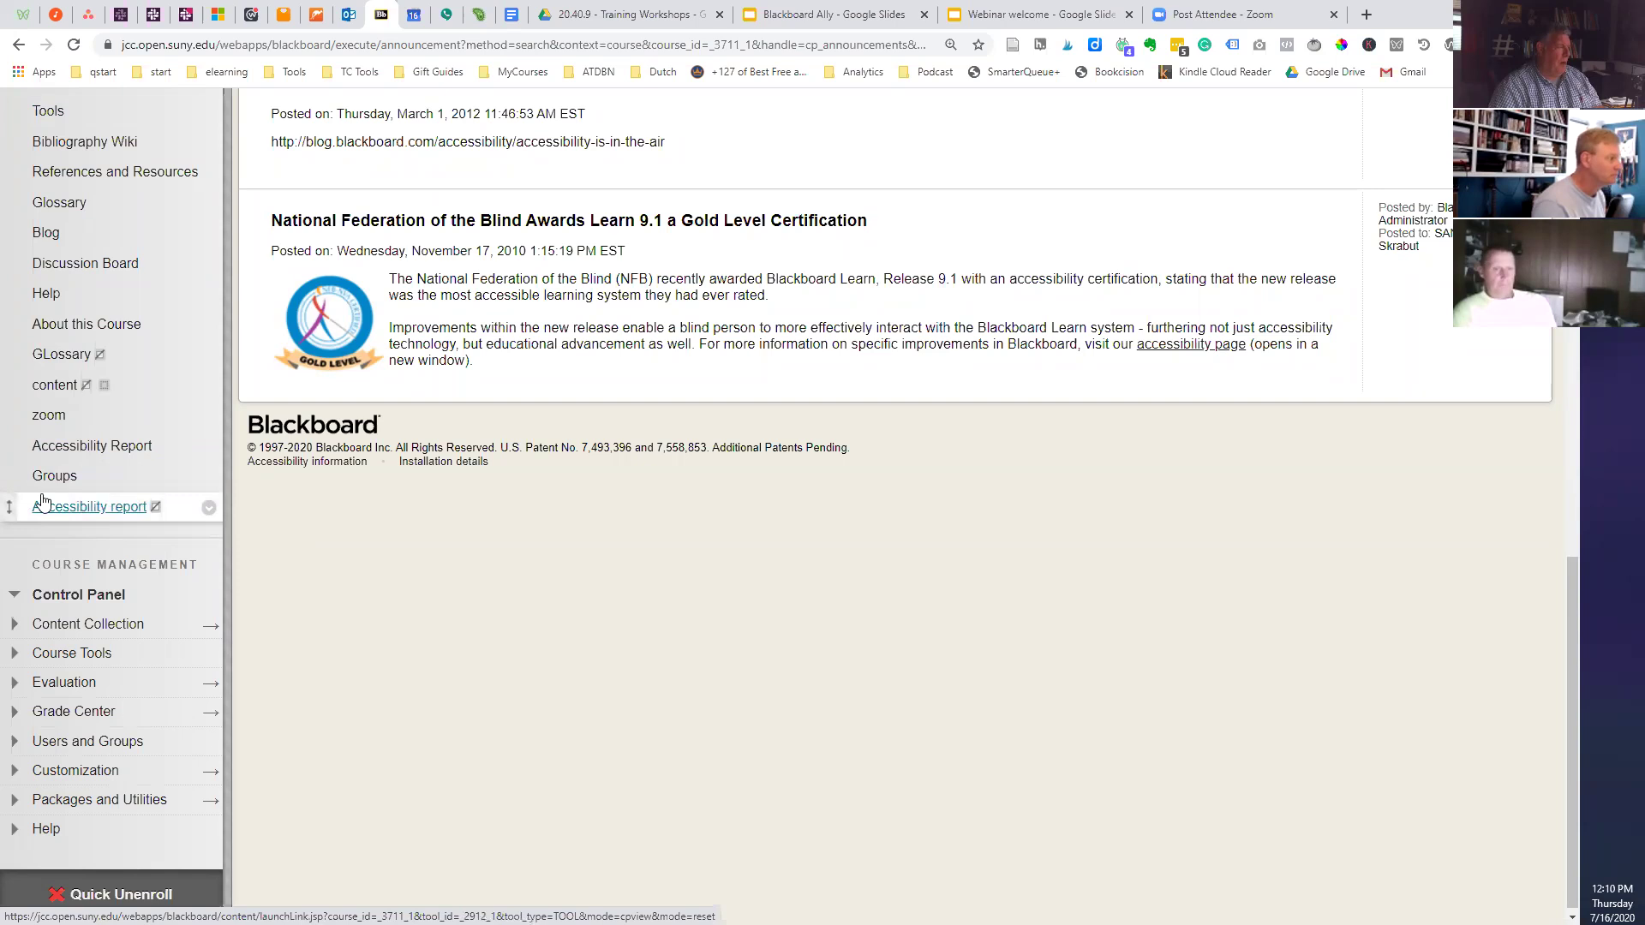
mouse_move(10, 506)
mouse_down()
mouse_move(12, 168)
mouse_move(21, 509)
mouse_up()
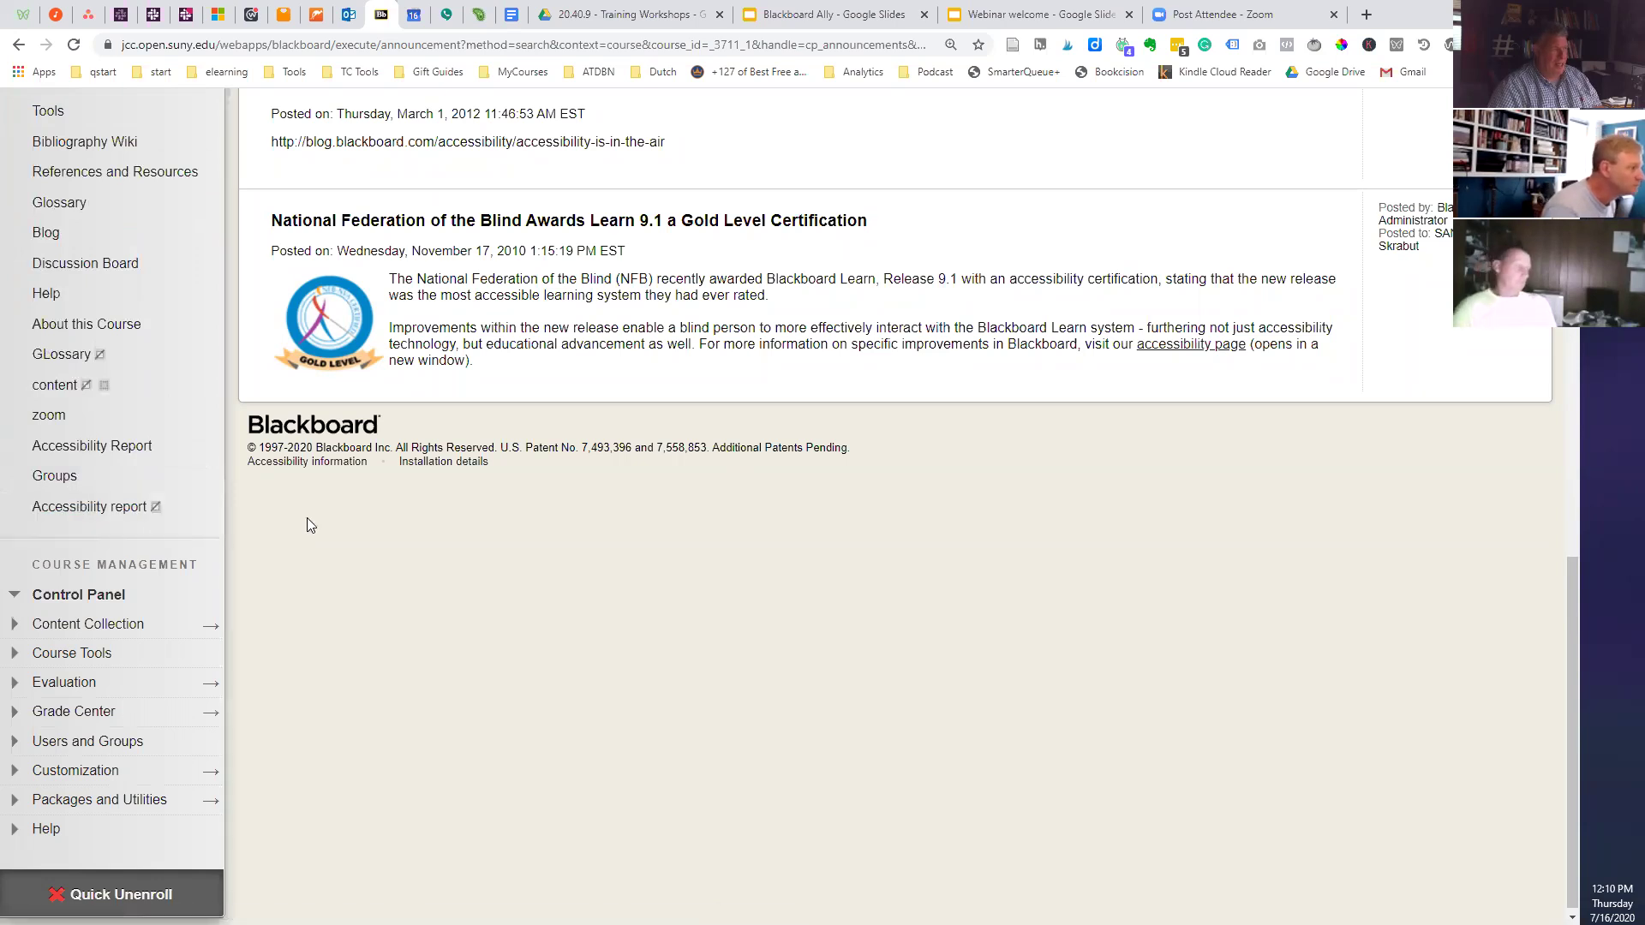
- Open the Week 1 Material folder in the course's Content area
scroll(144, 471, up, 15)
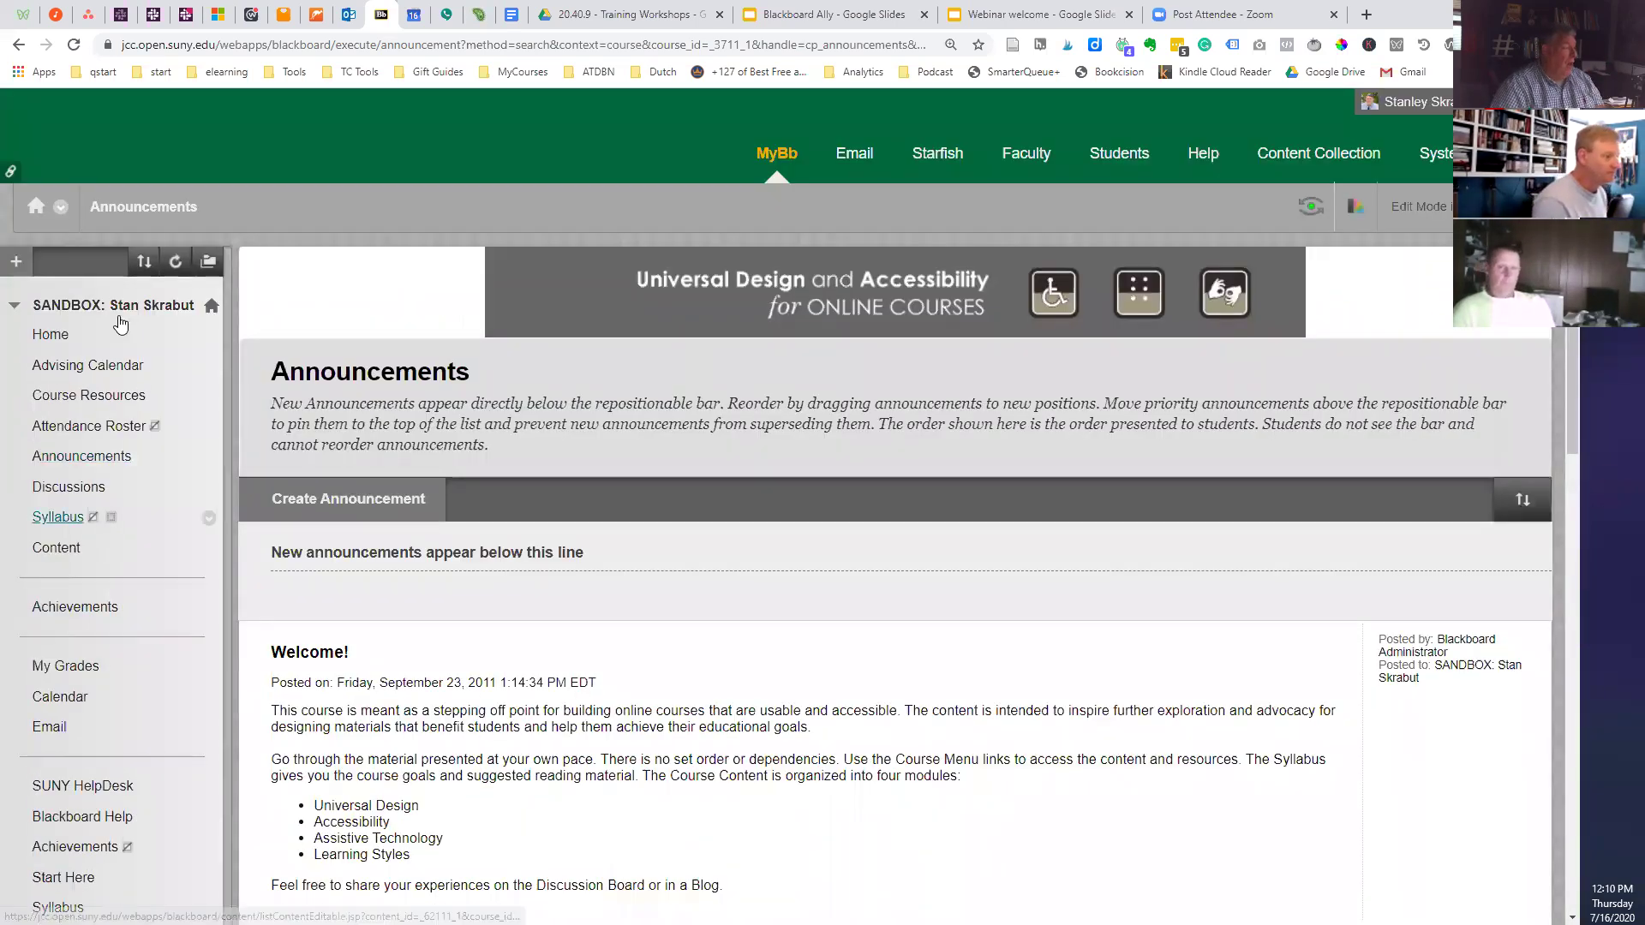
click(56, 548)
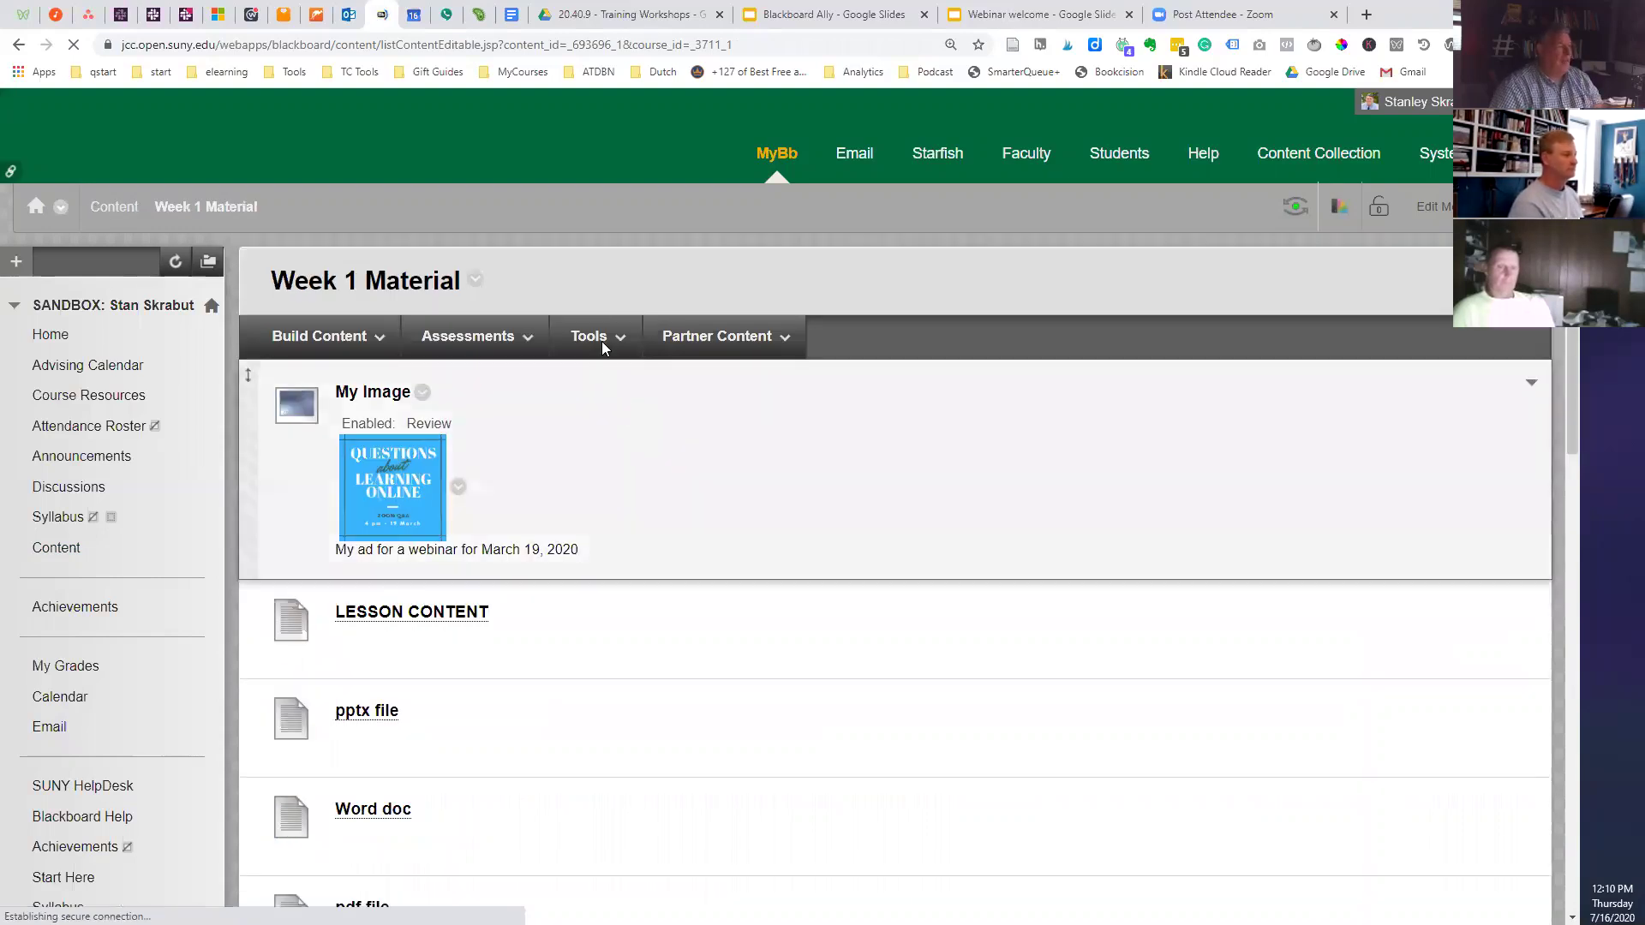
scroll(685, 538, down, 3)
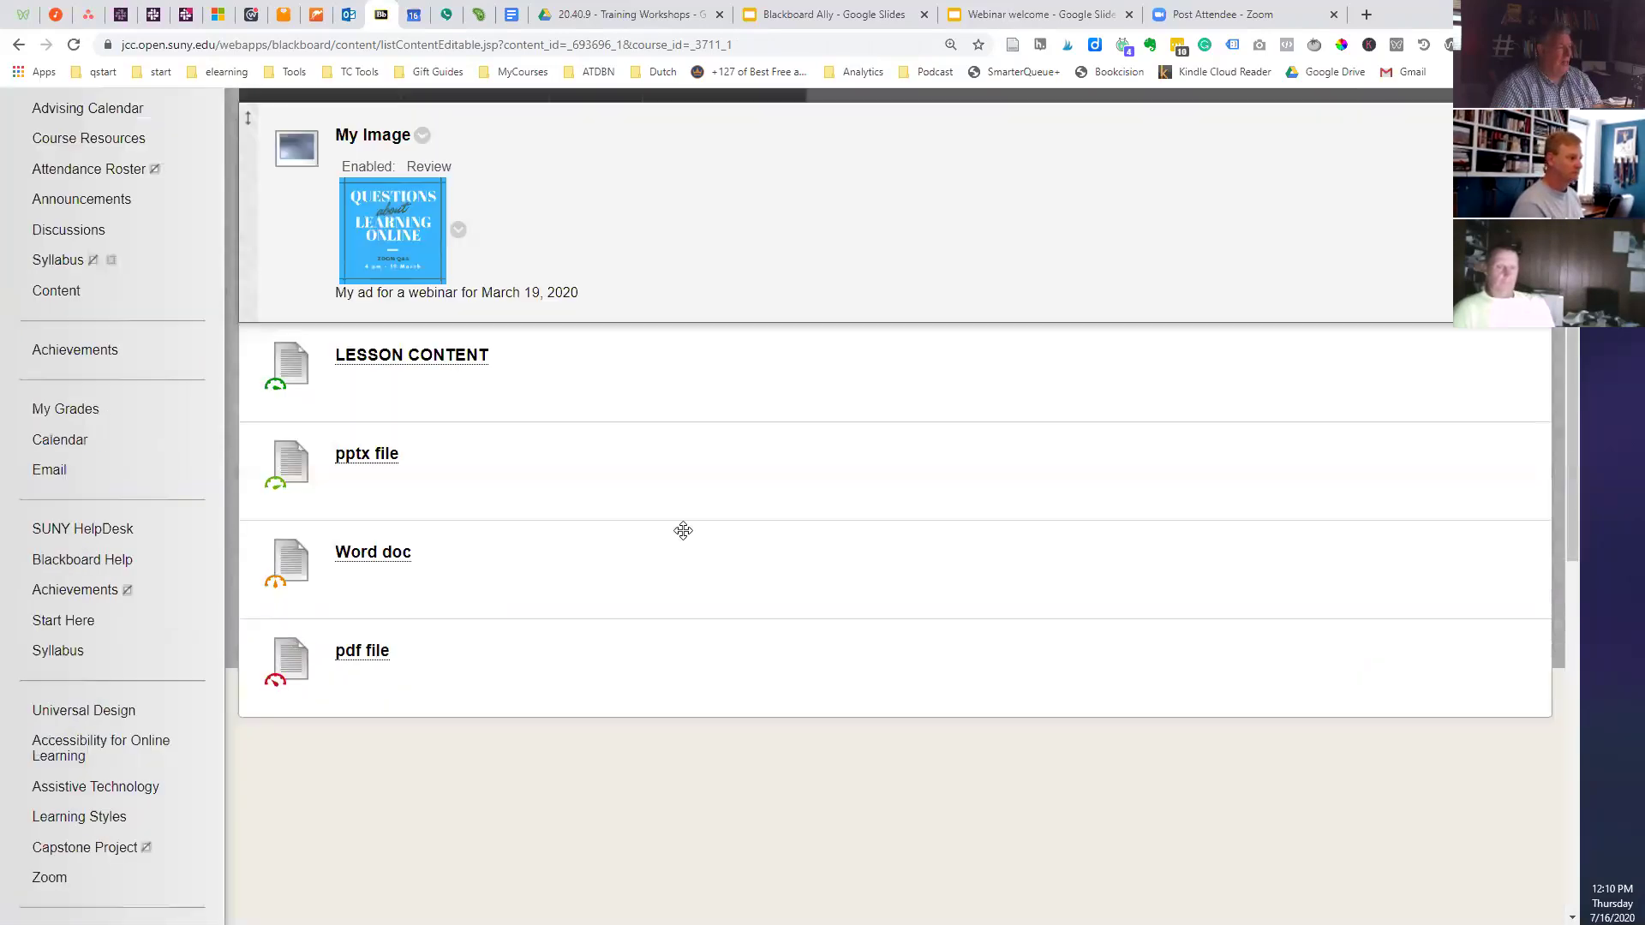
scroll(679, 529, up, 3)
- Create an Accessibility Report tool link in Week 1 Material with its availability set to No
click(611, 340)
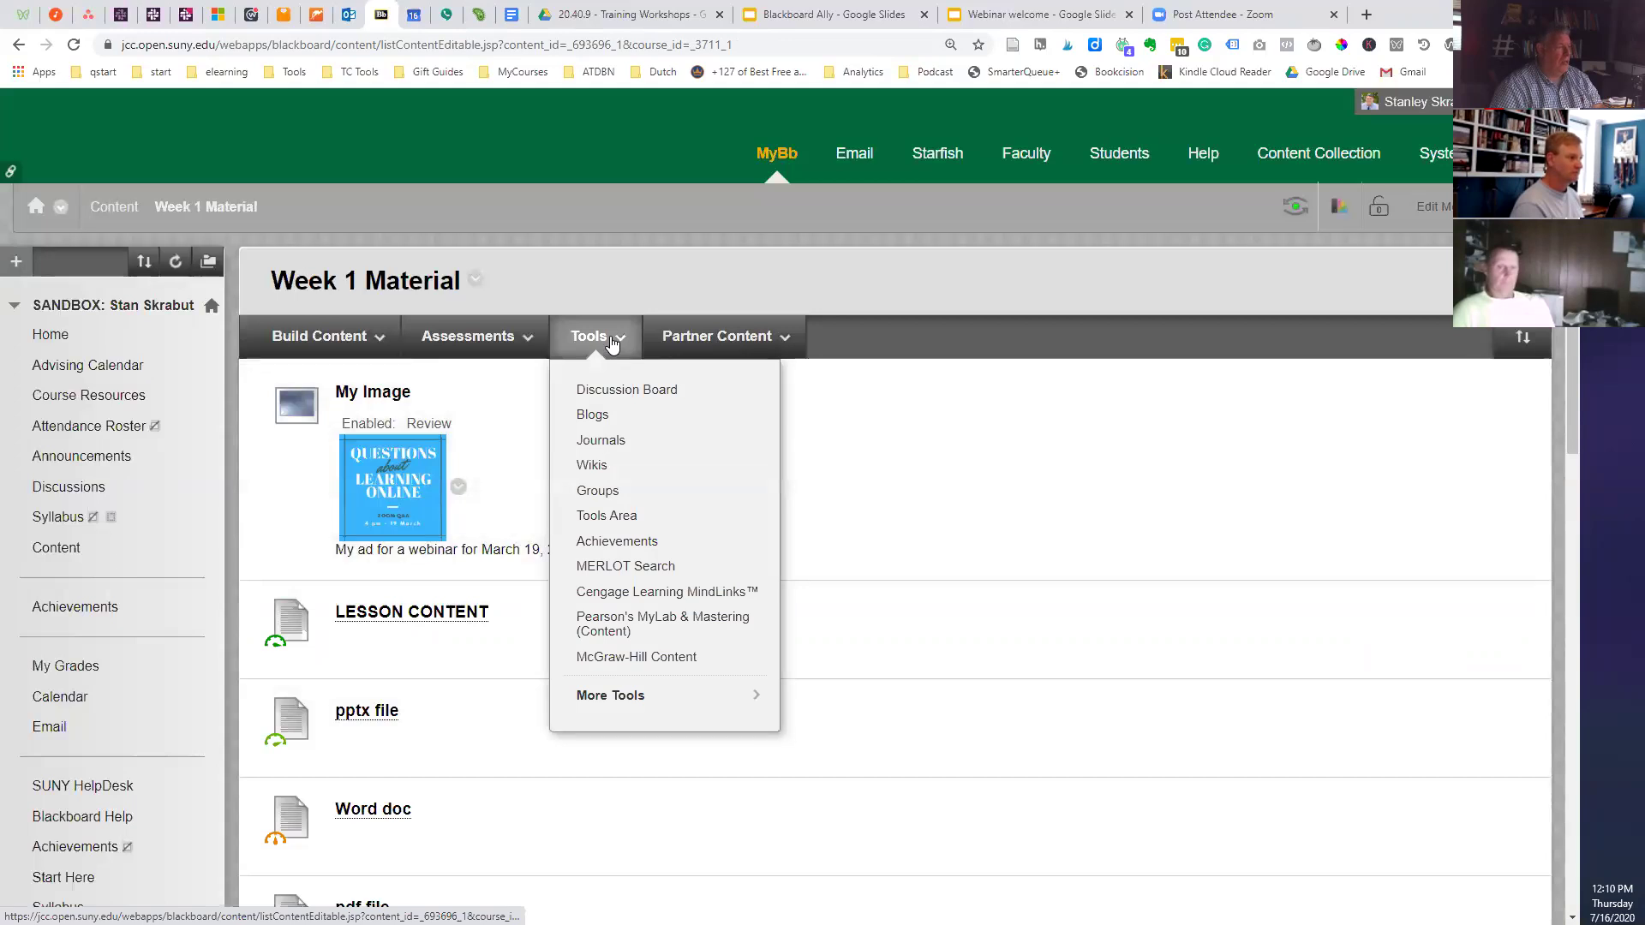
click(758, 698)
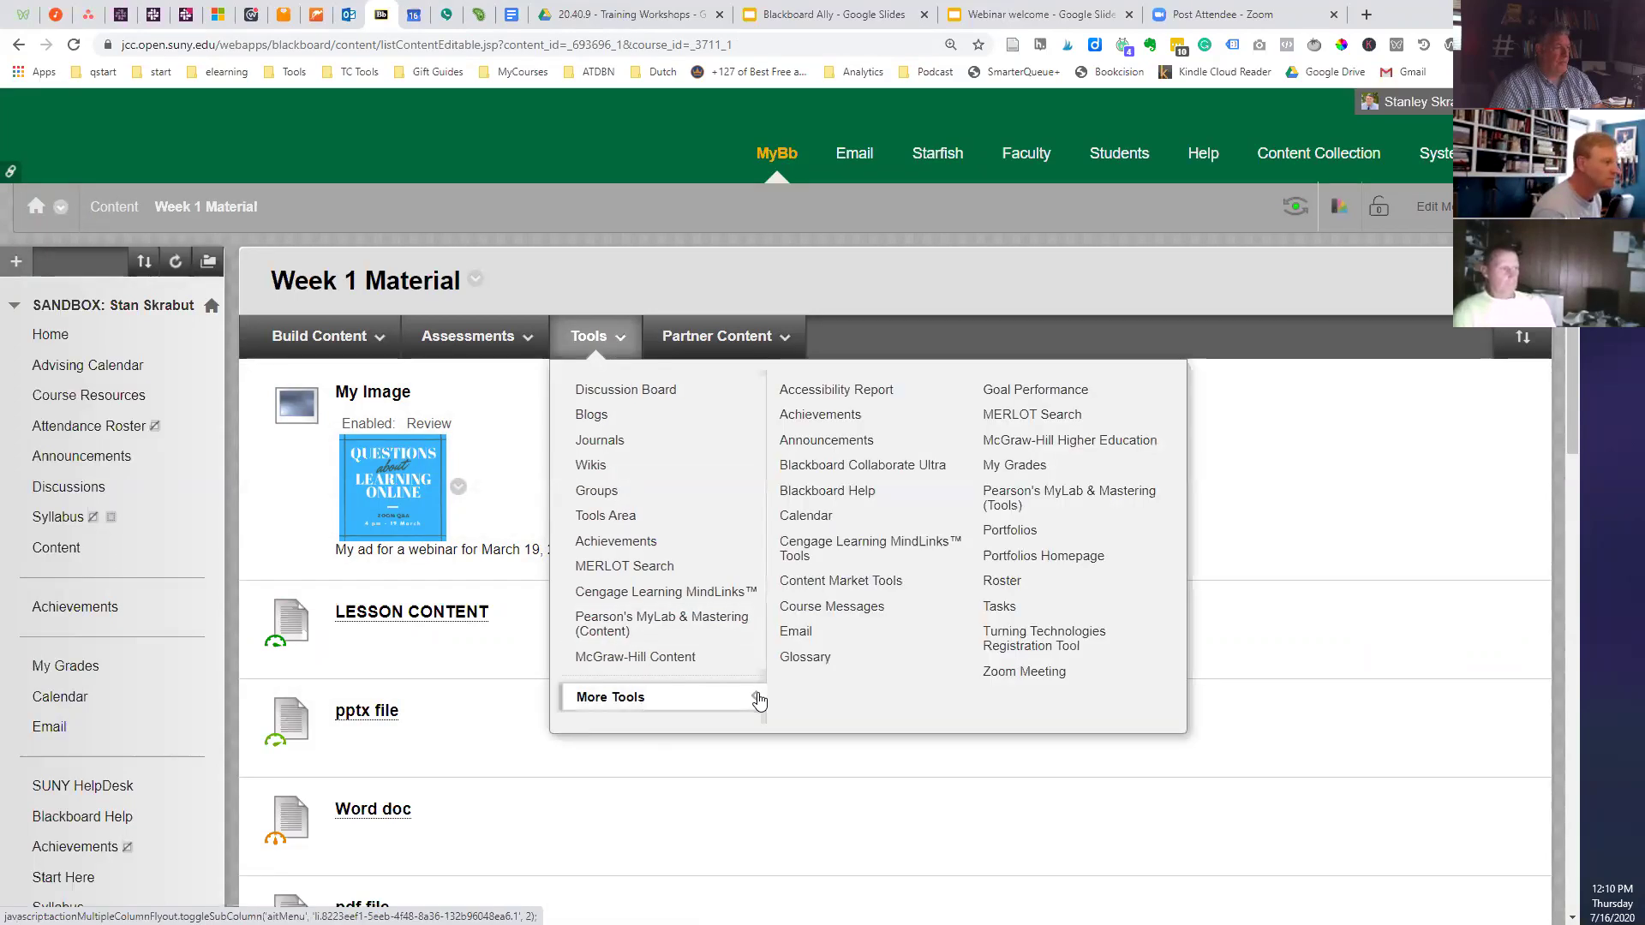
click(840, 393)
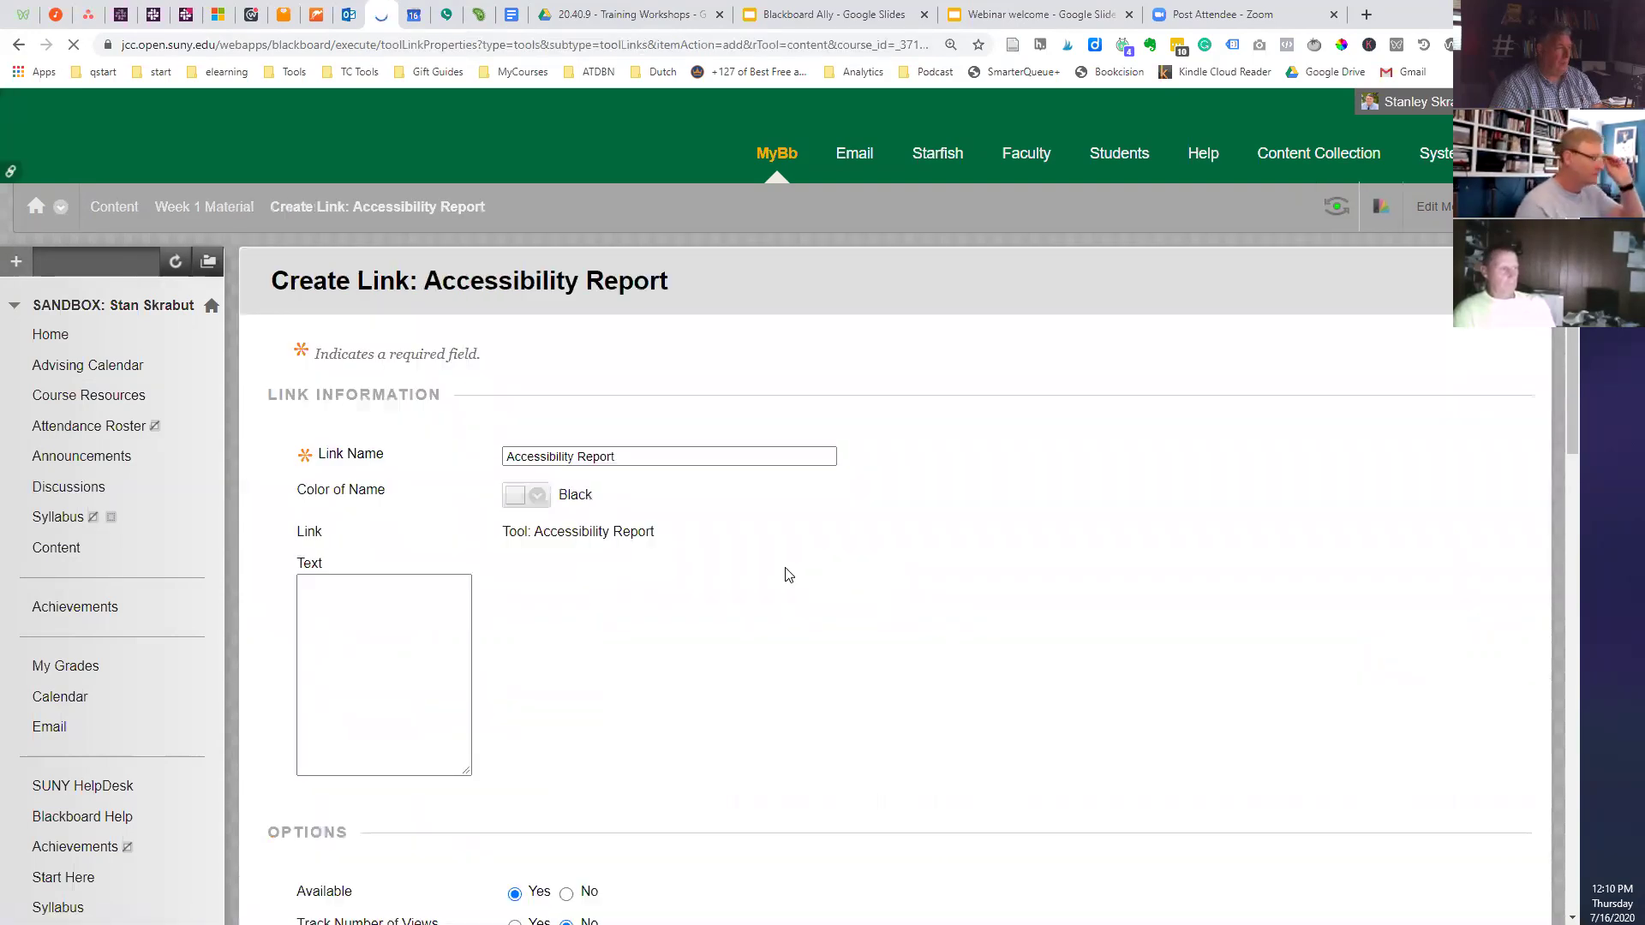
click(627, 455)
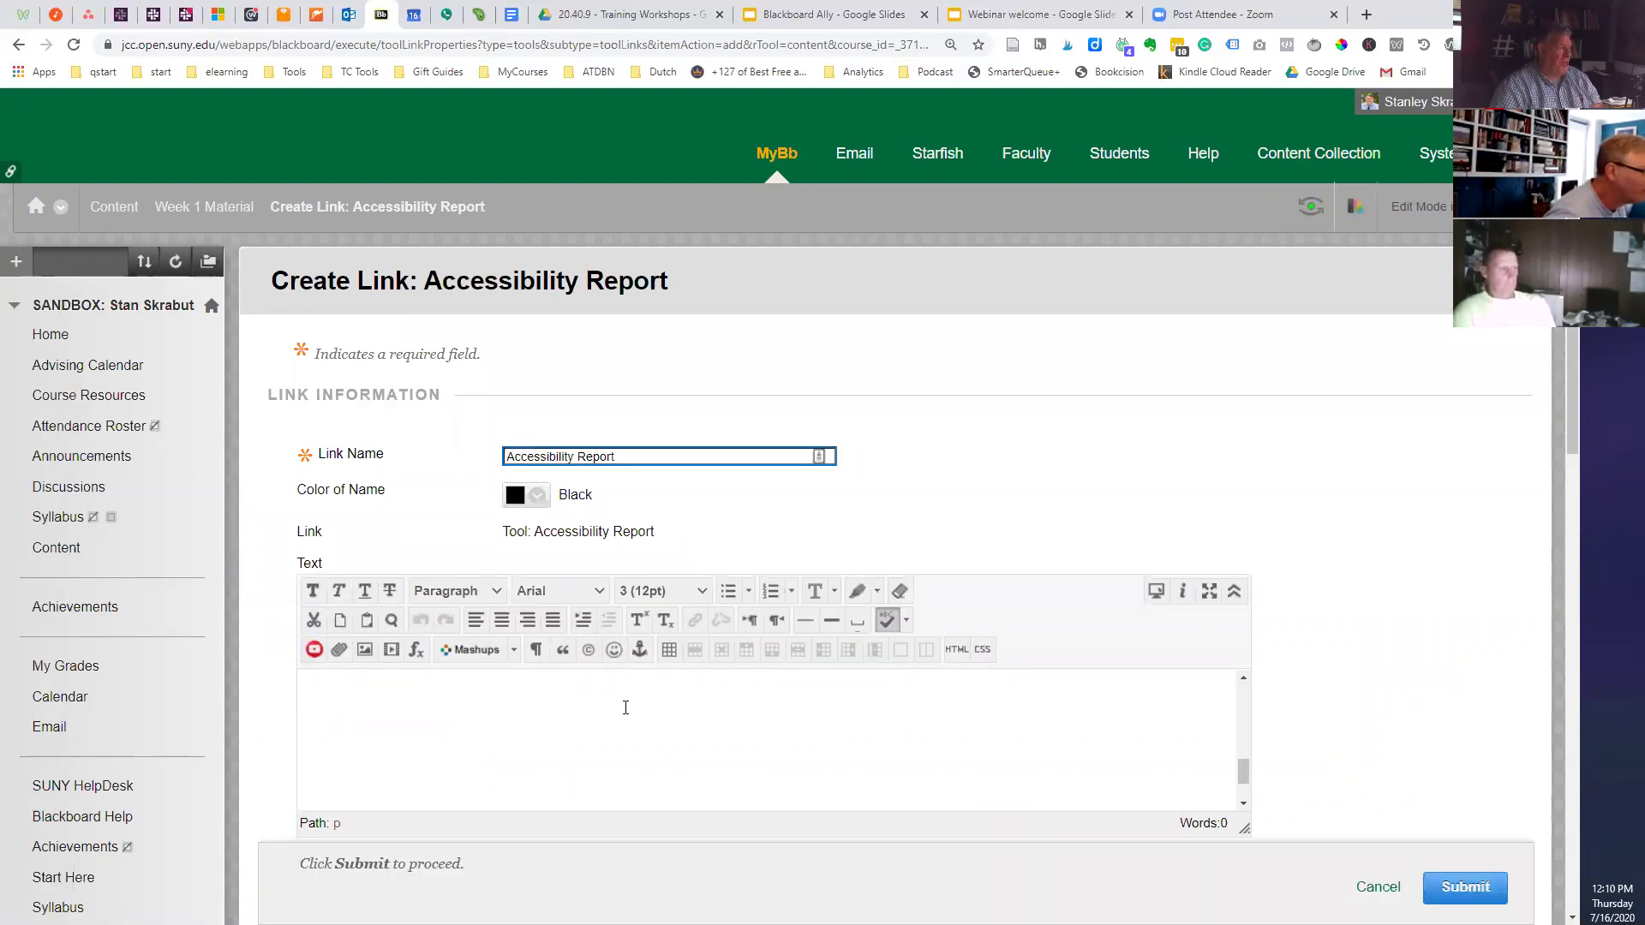
scroll(1392, 544, down, 7)
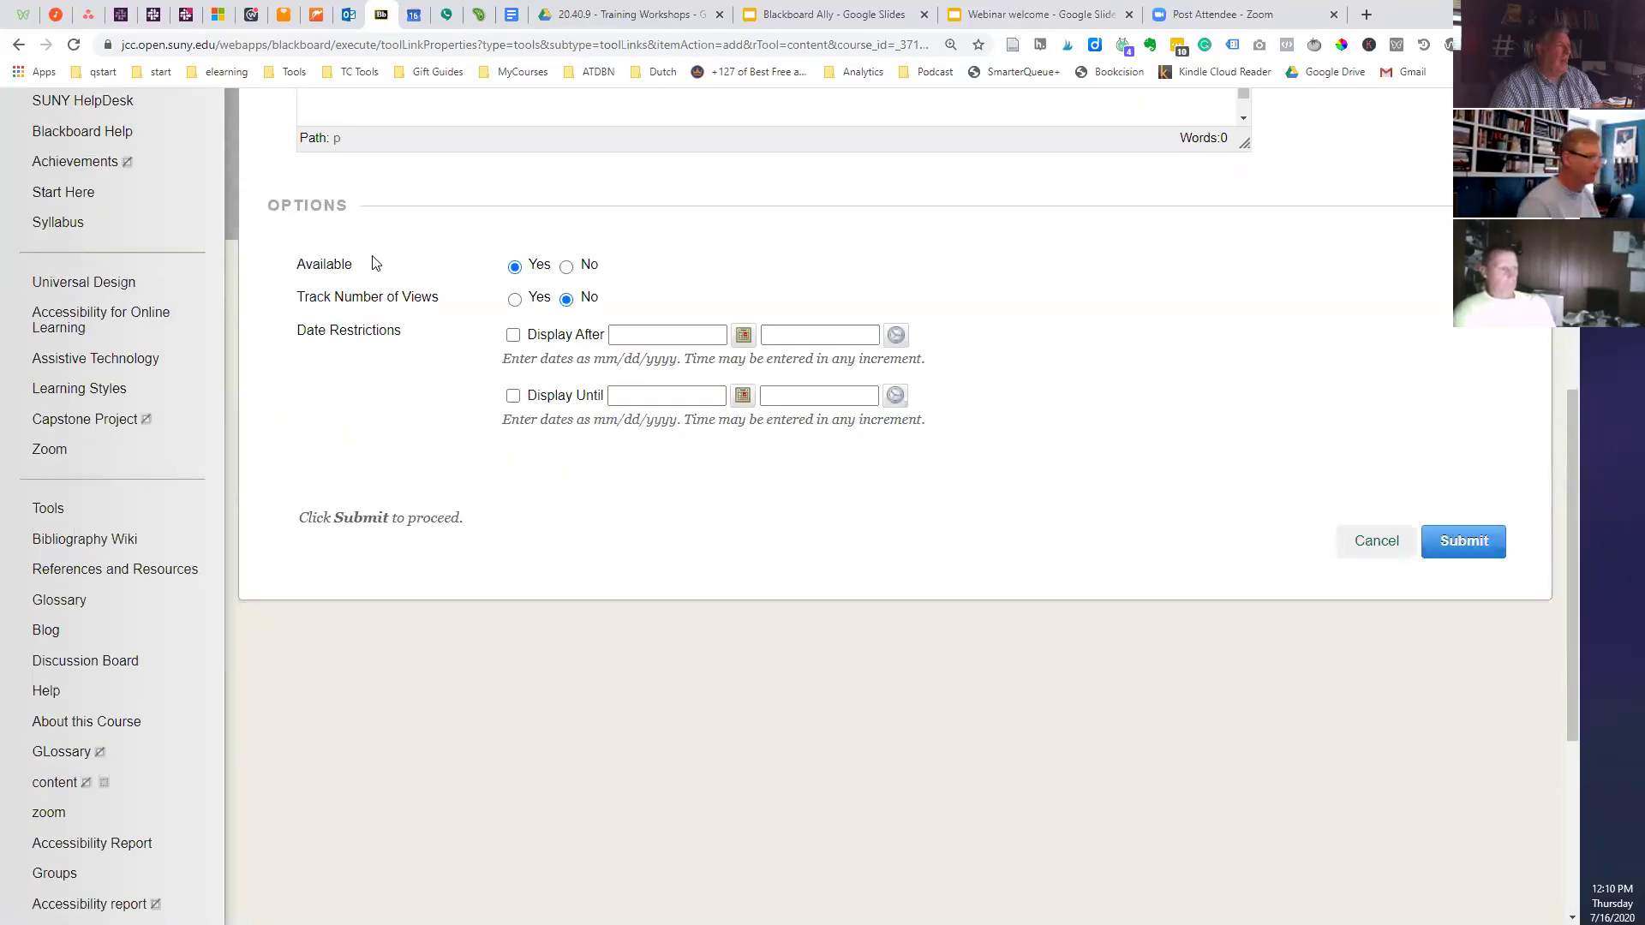
click(567, 267)
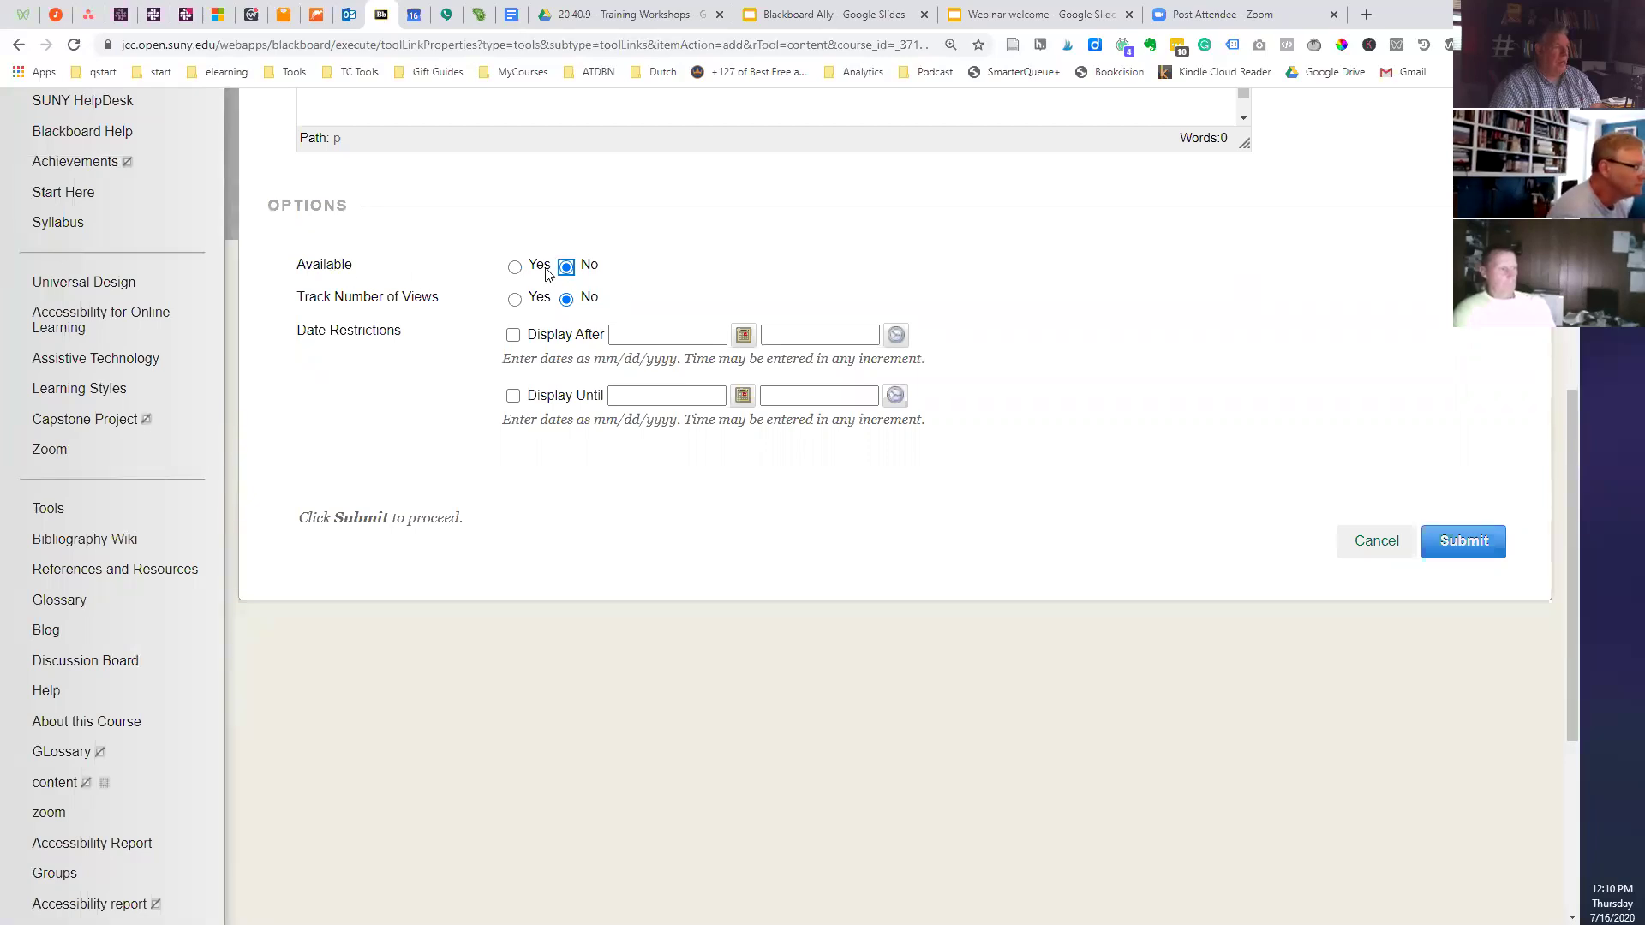
click(1461, 542)
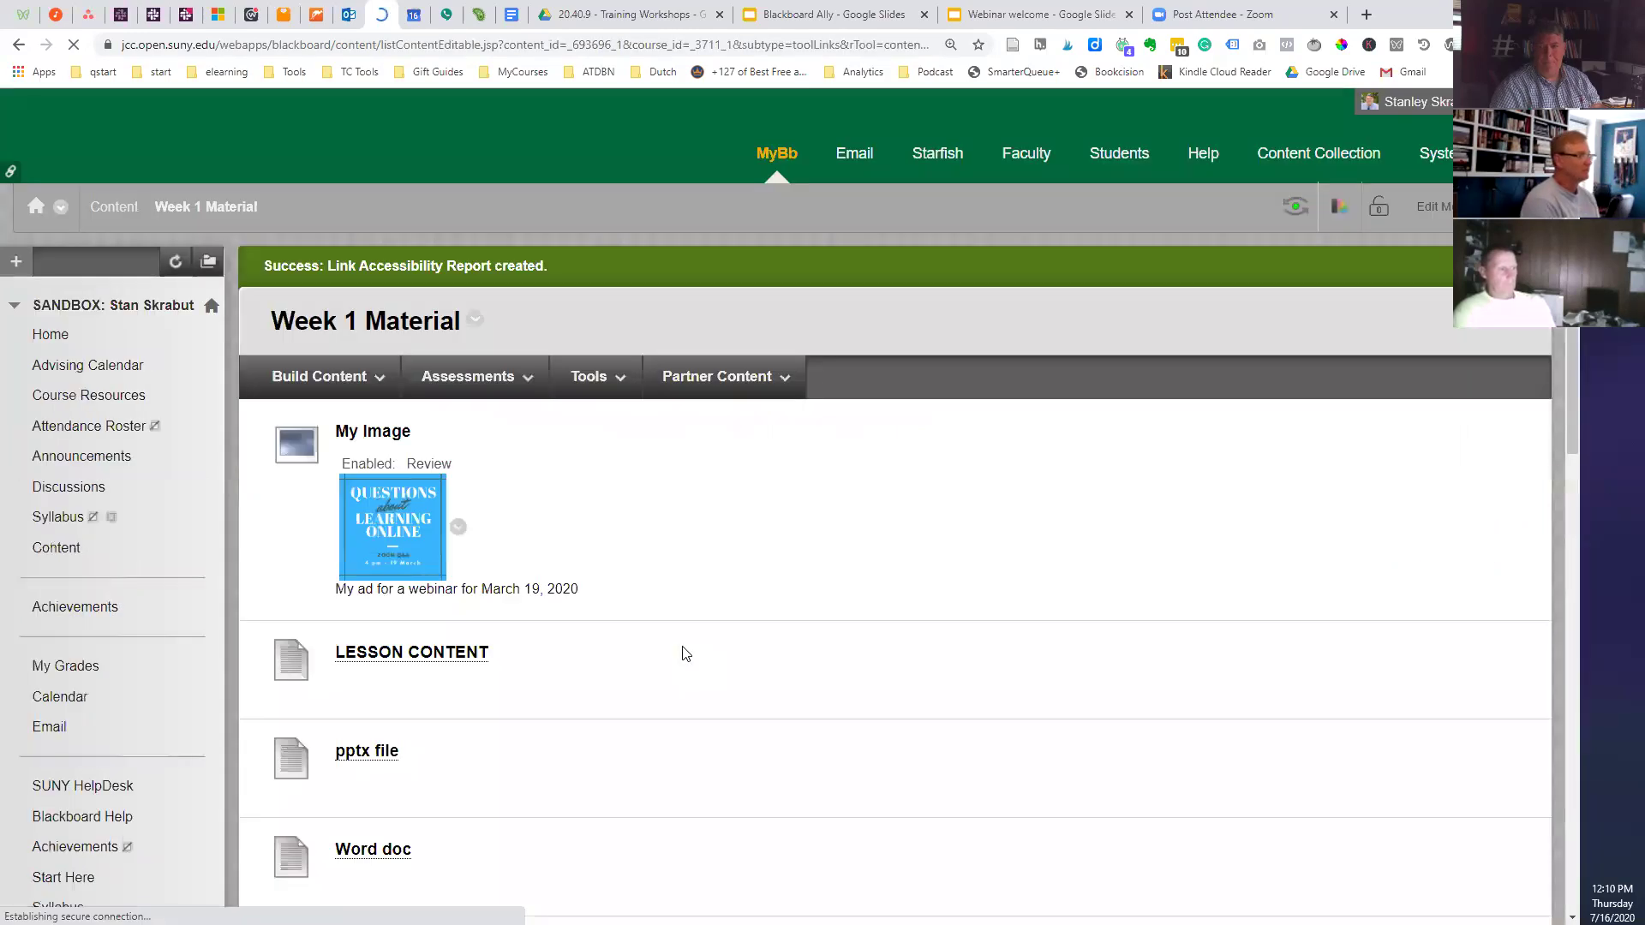
- Examine the Week 1 Material items, their accessibility gauges and the new Accessibility Report link
scroll(749, 536, down, 8)
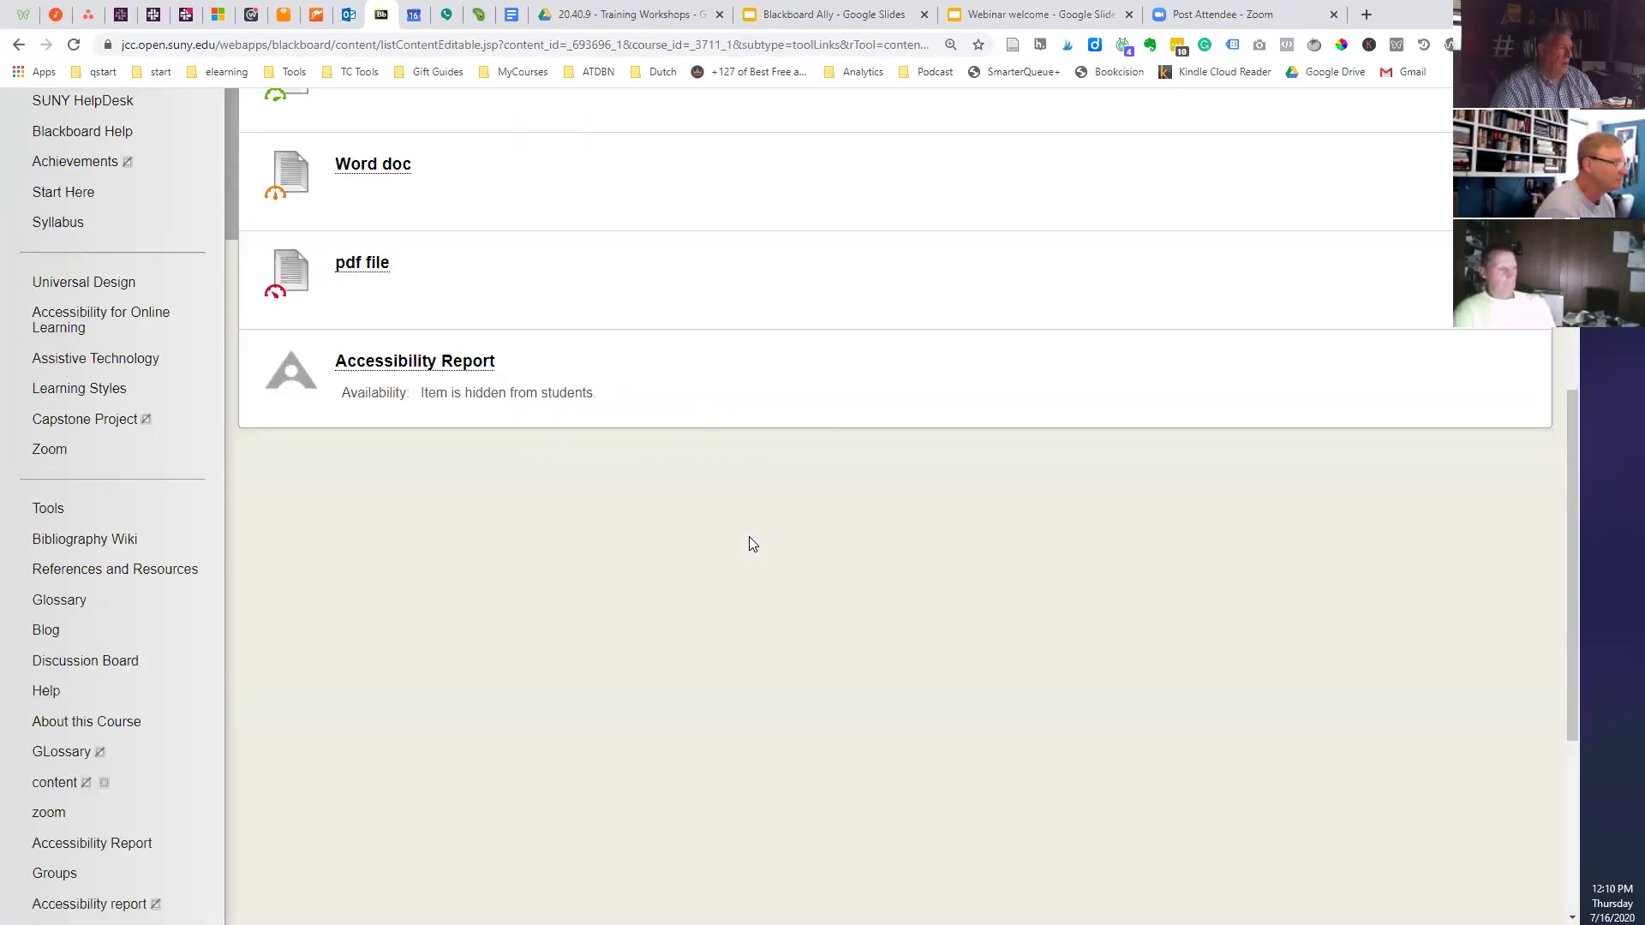
scroll(754, 505, up, 3)
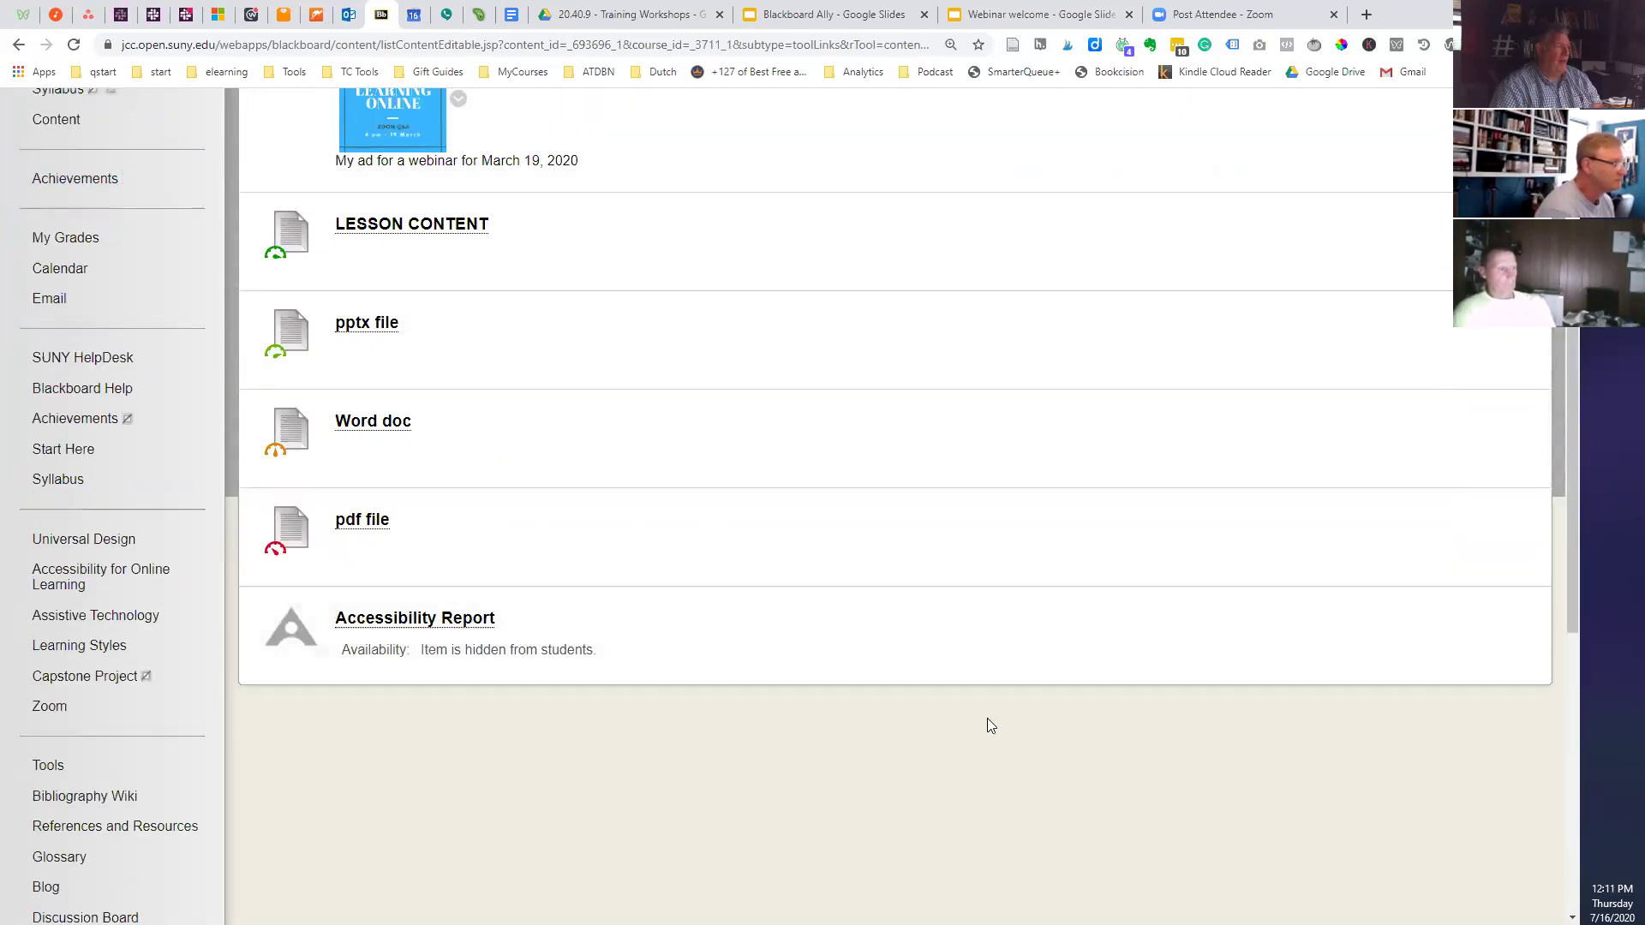
scroll(960, 754, up, 5)
scroll(961, 752, down, 5)
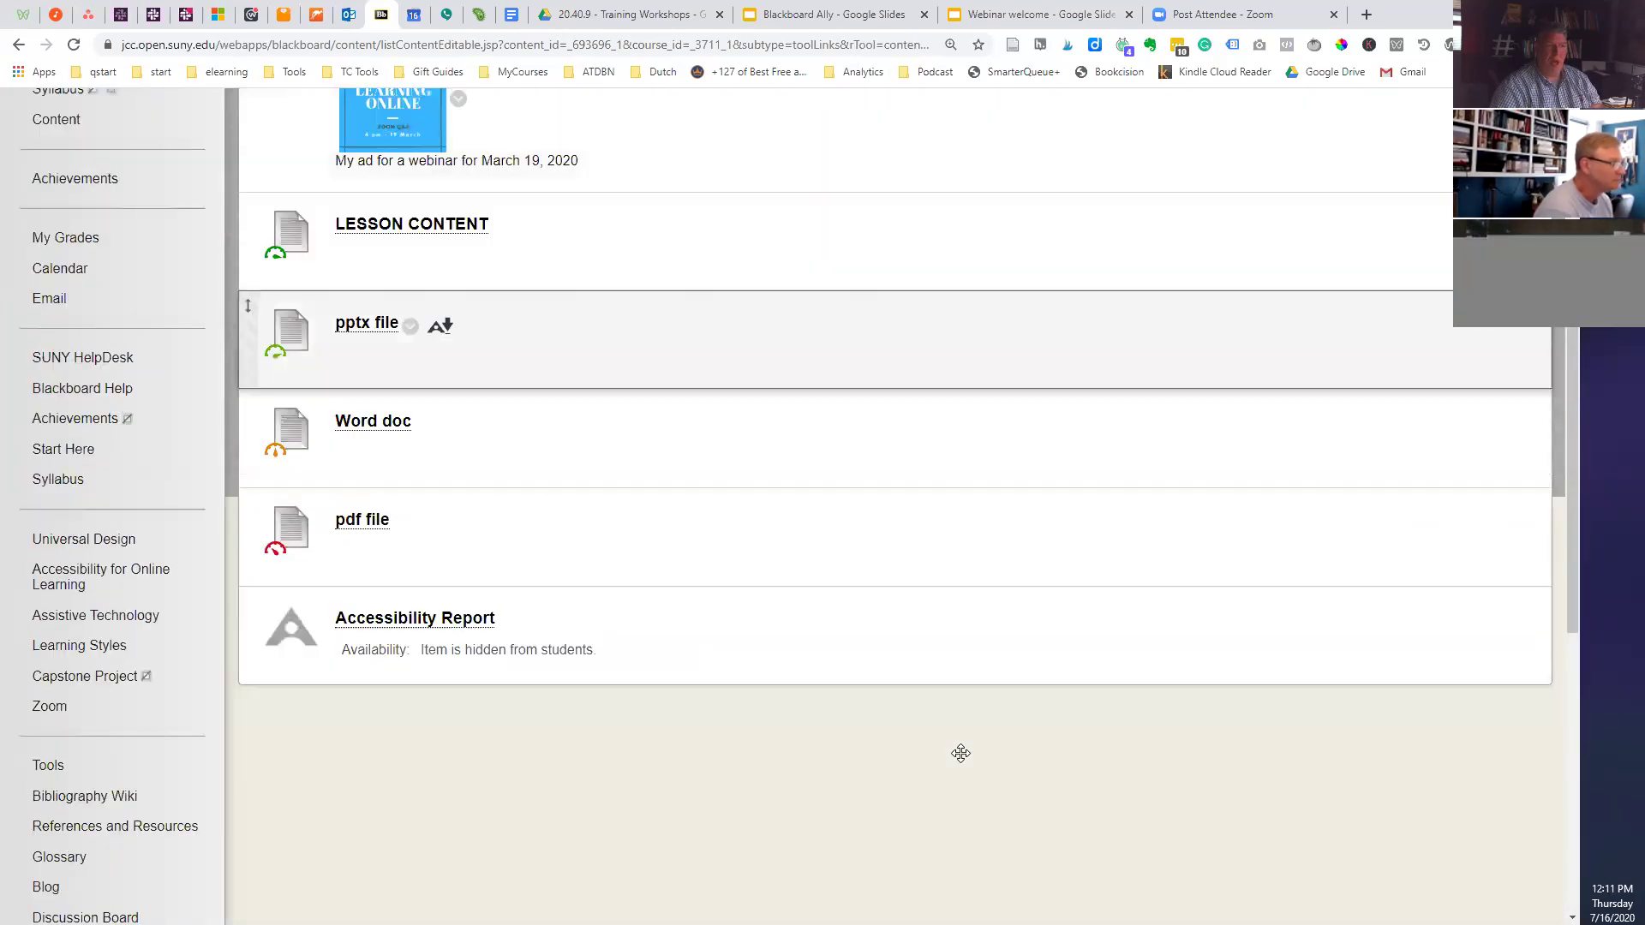
scroll(961, 750, up, 3)
scroll(961, 754, down, 2)
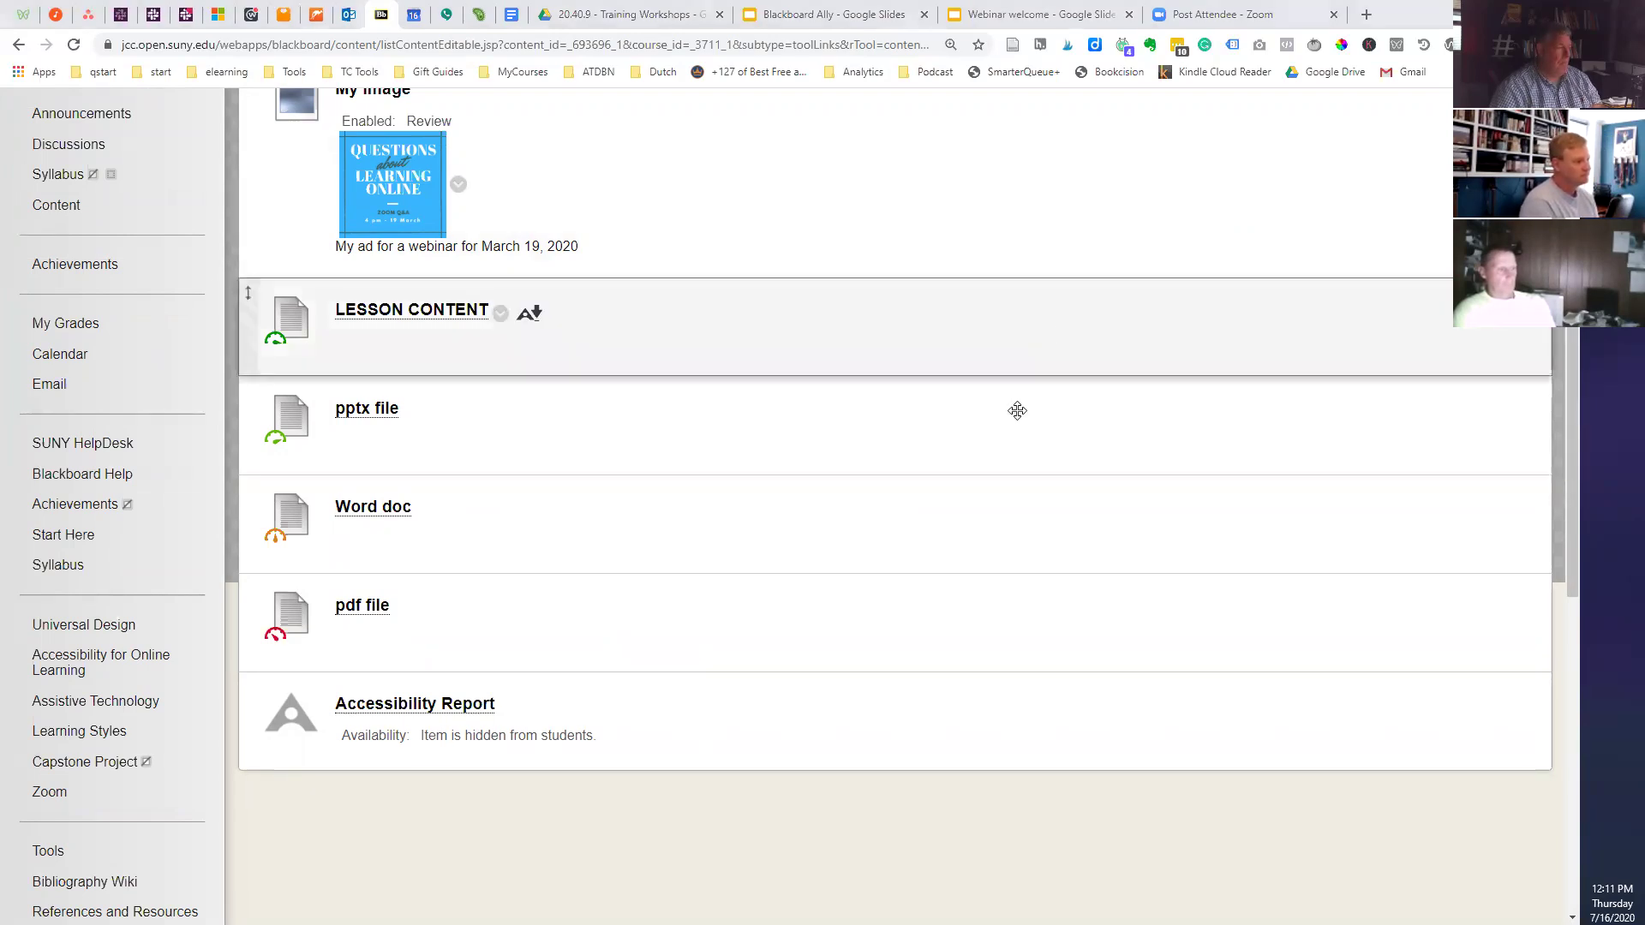
scroll(932, 540, up, 4)
scroll(934, 543, down, 12)
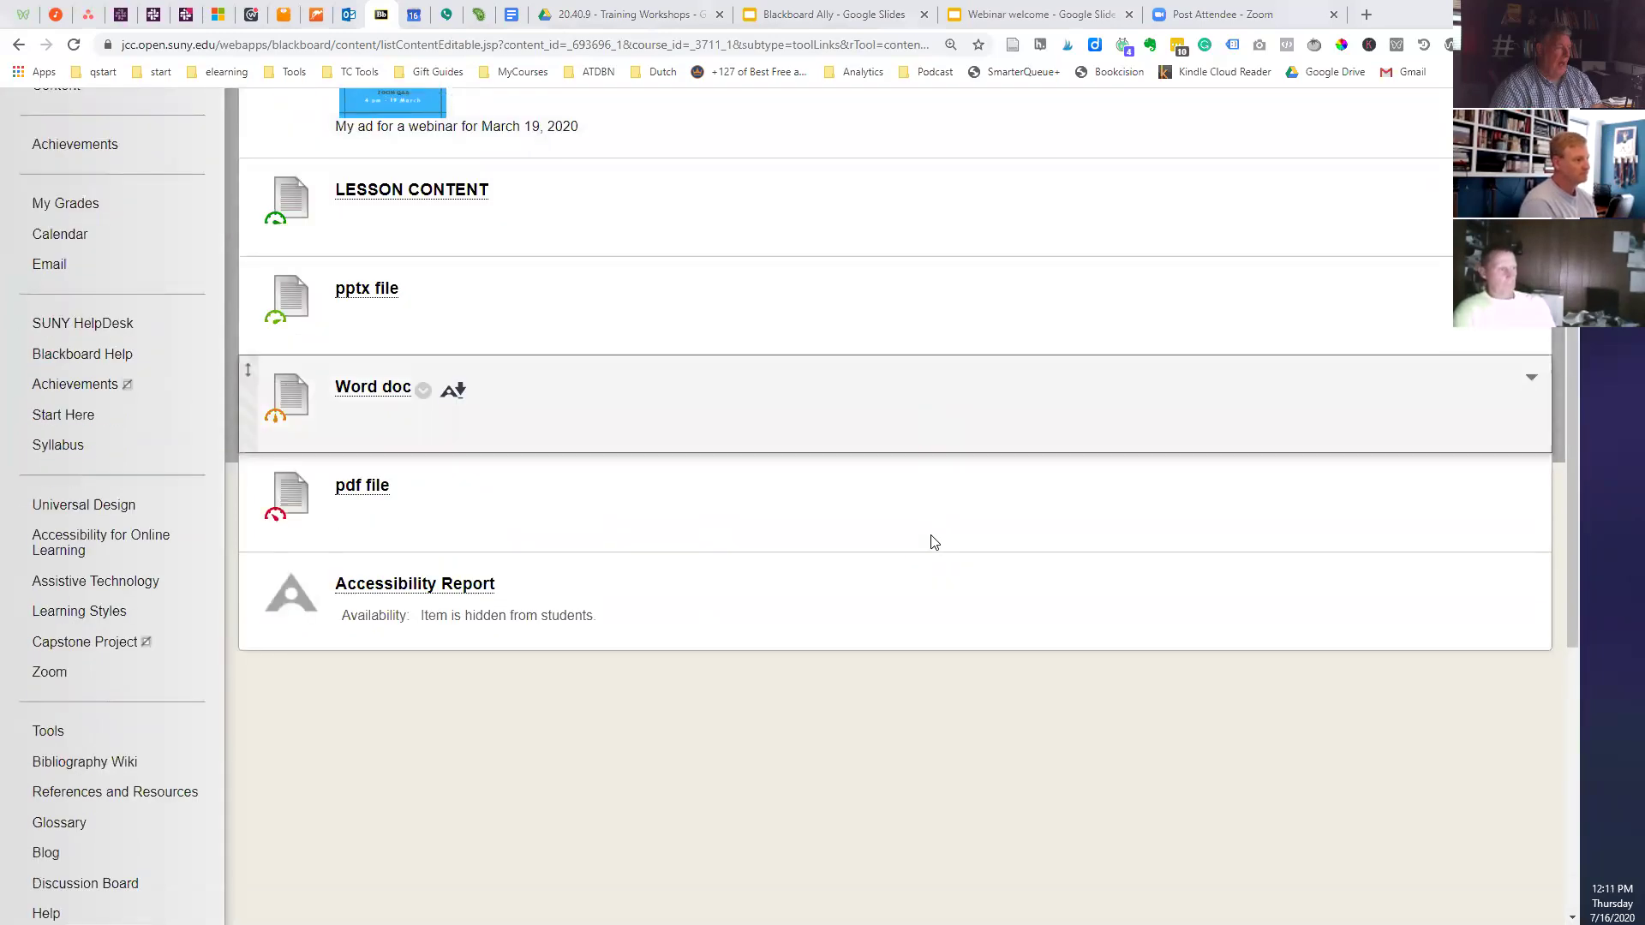
scroll(930, 534, up, 12)
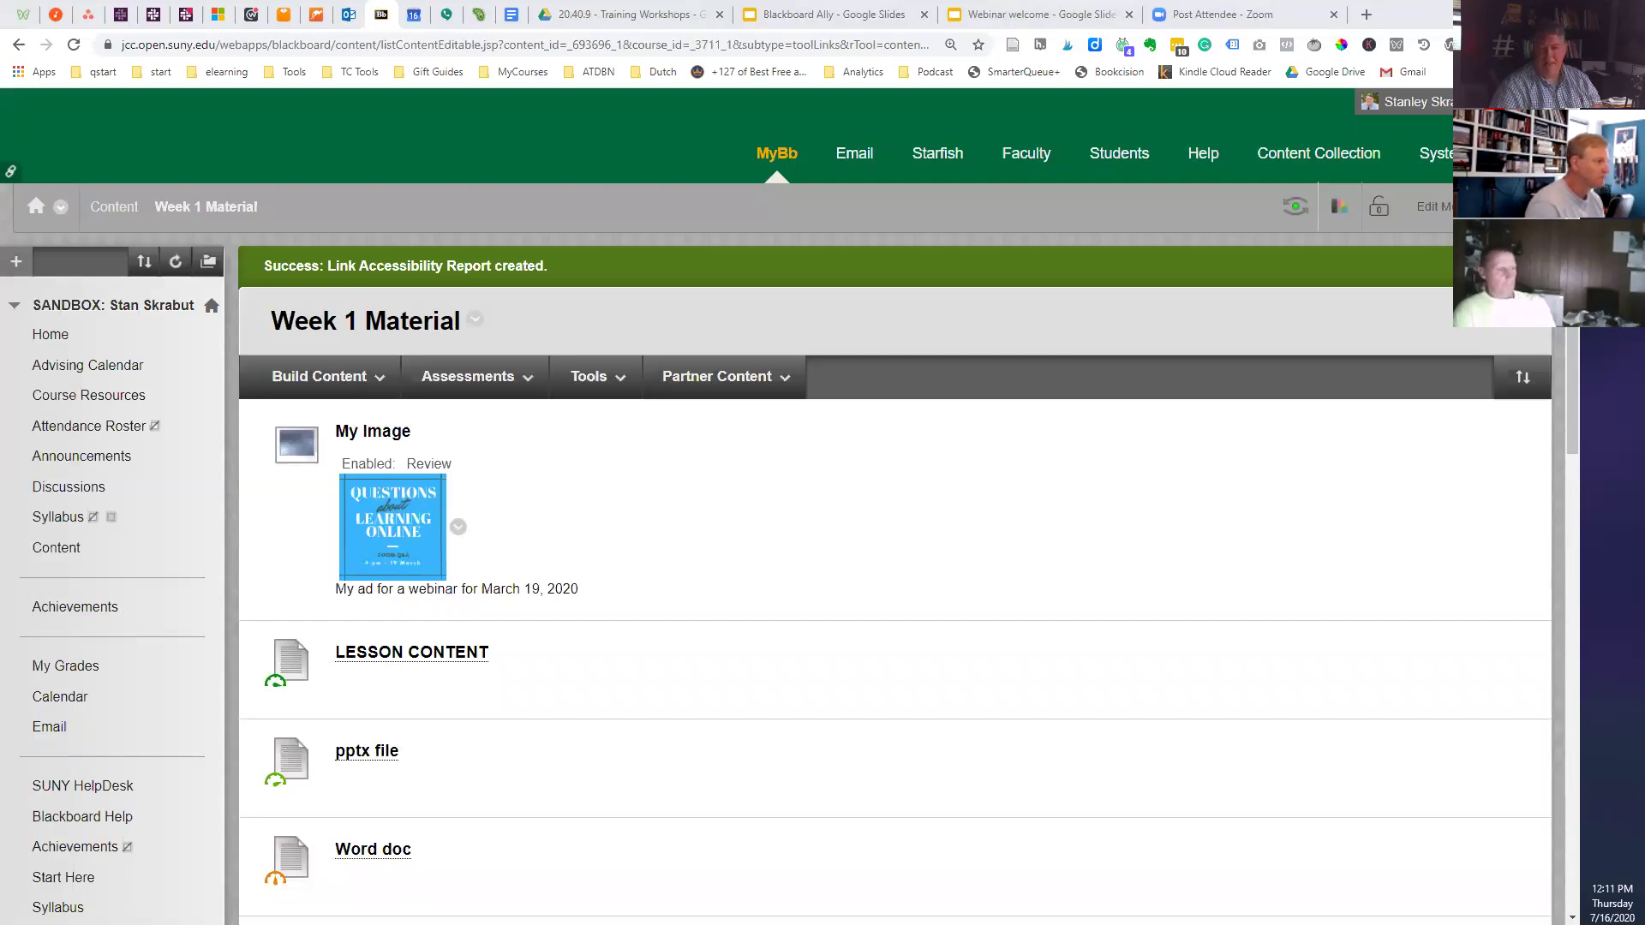
- Open the course's accessibility report through the "Accessibility report" link in the course menu
scroll(760, 572, down, 5)
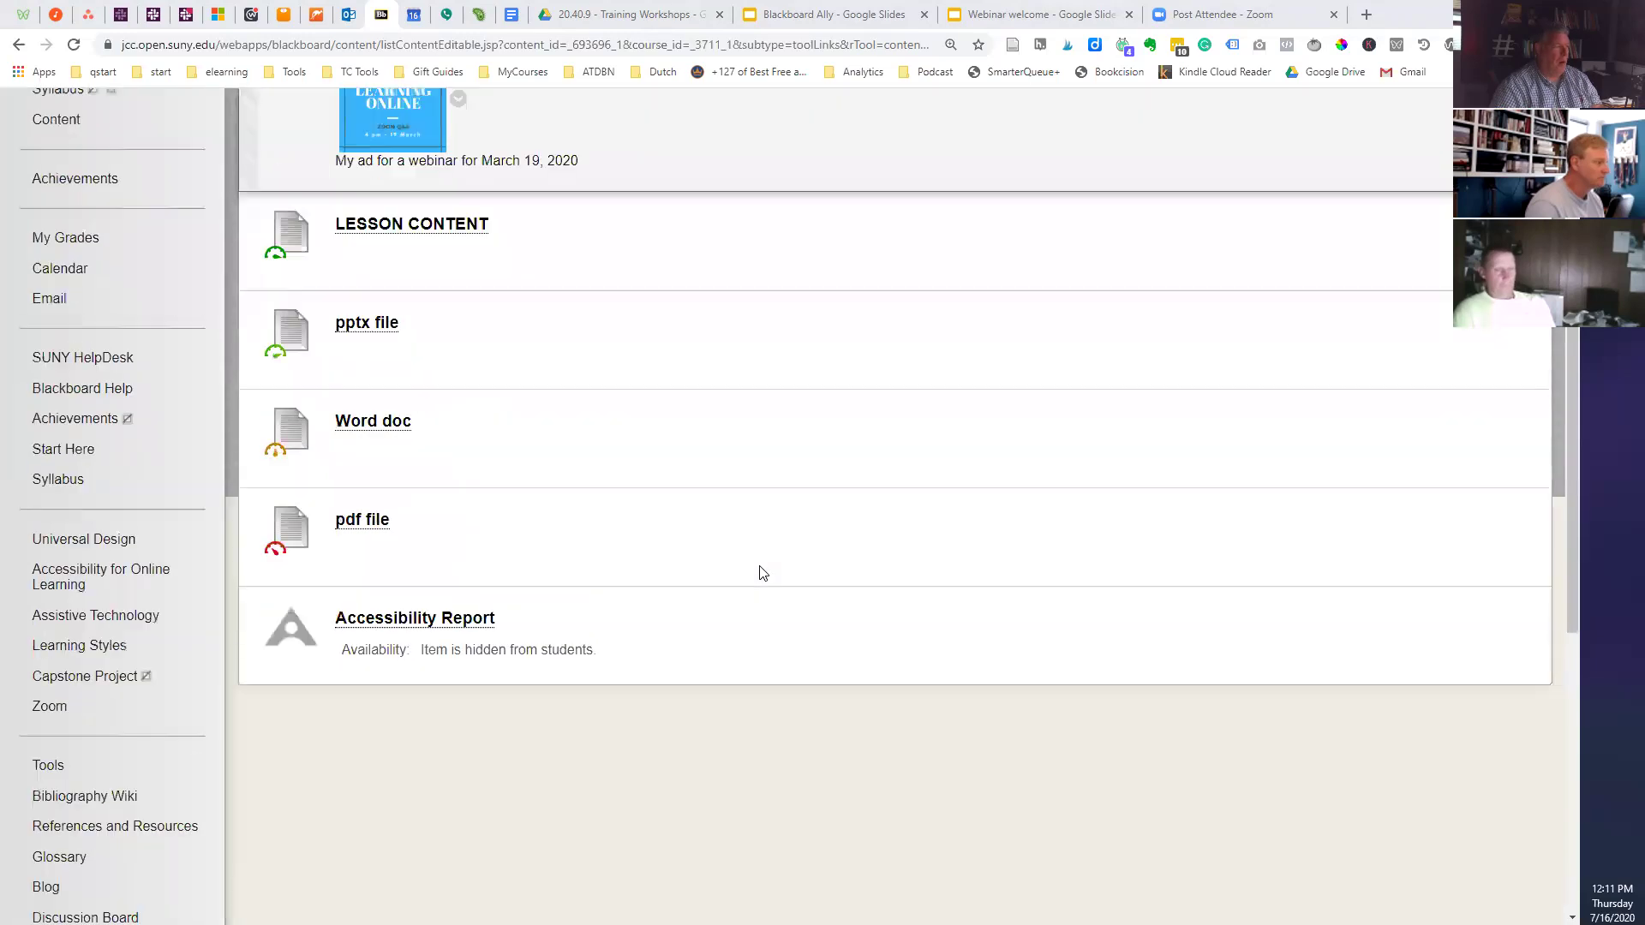
scroll(763, 573, down, 3)
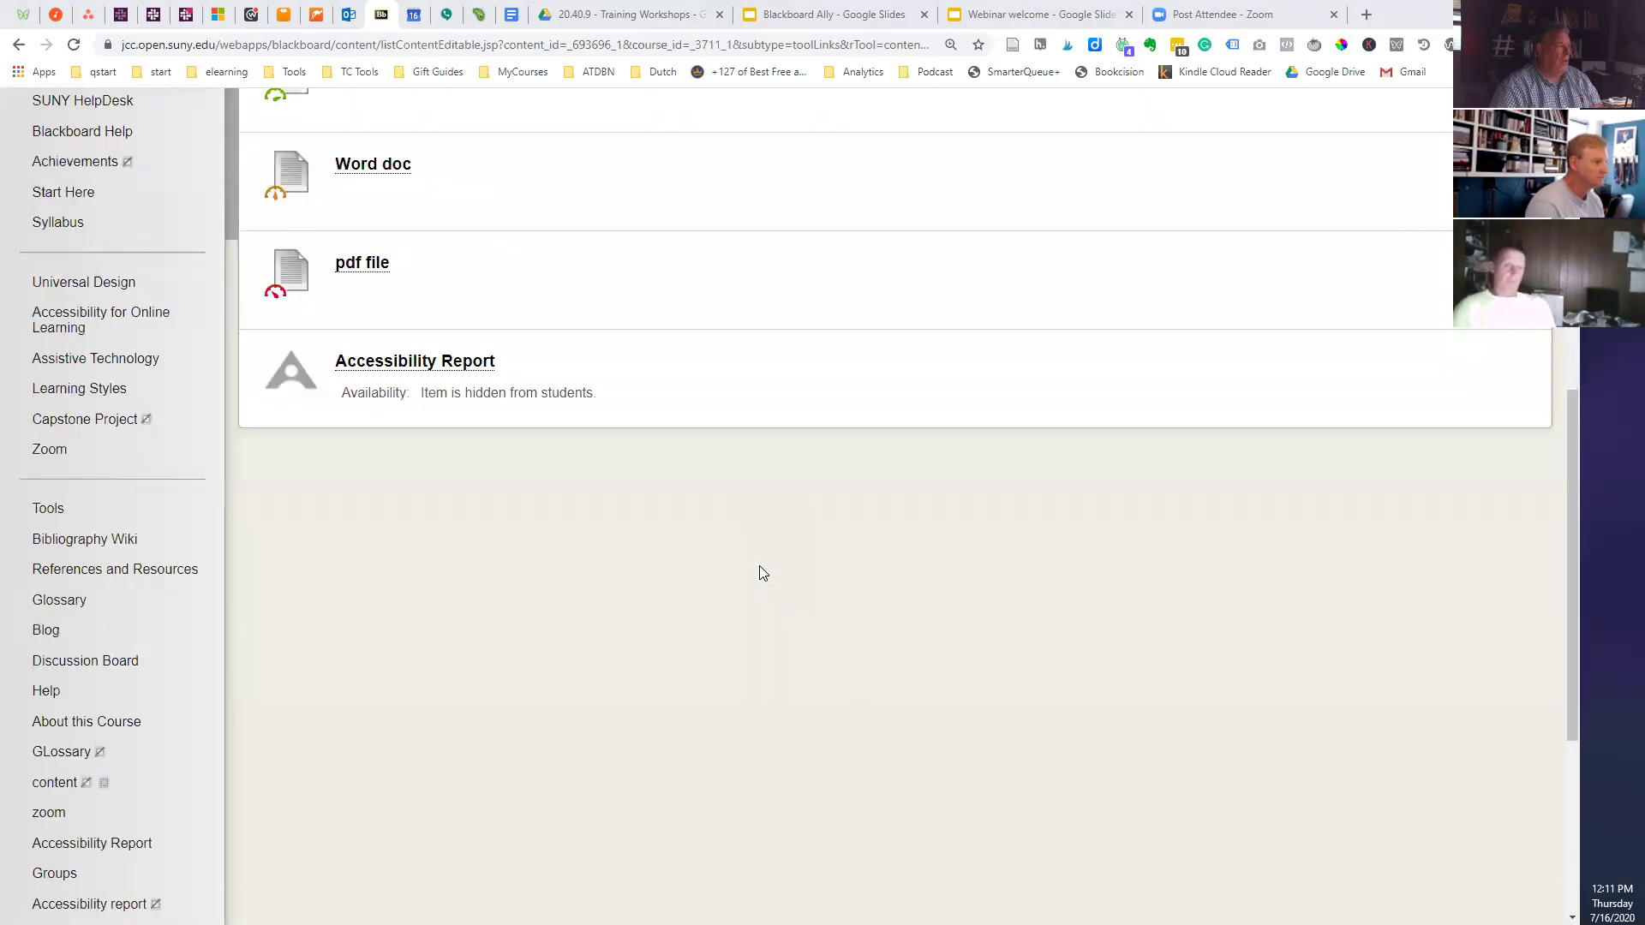
scroll(760, 569, up, 2)
scroll(760, 569, down, 6)
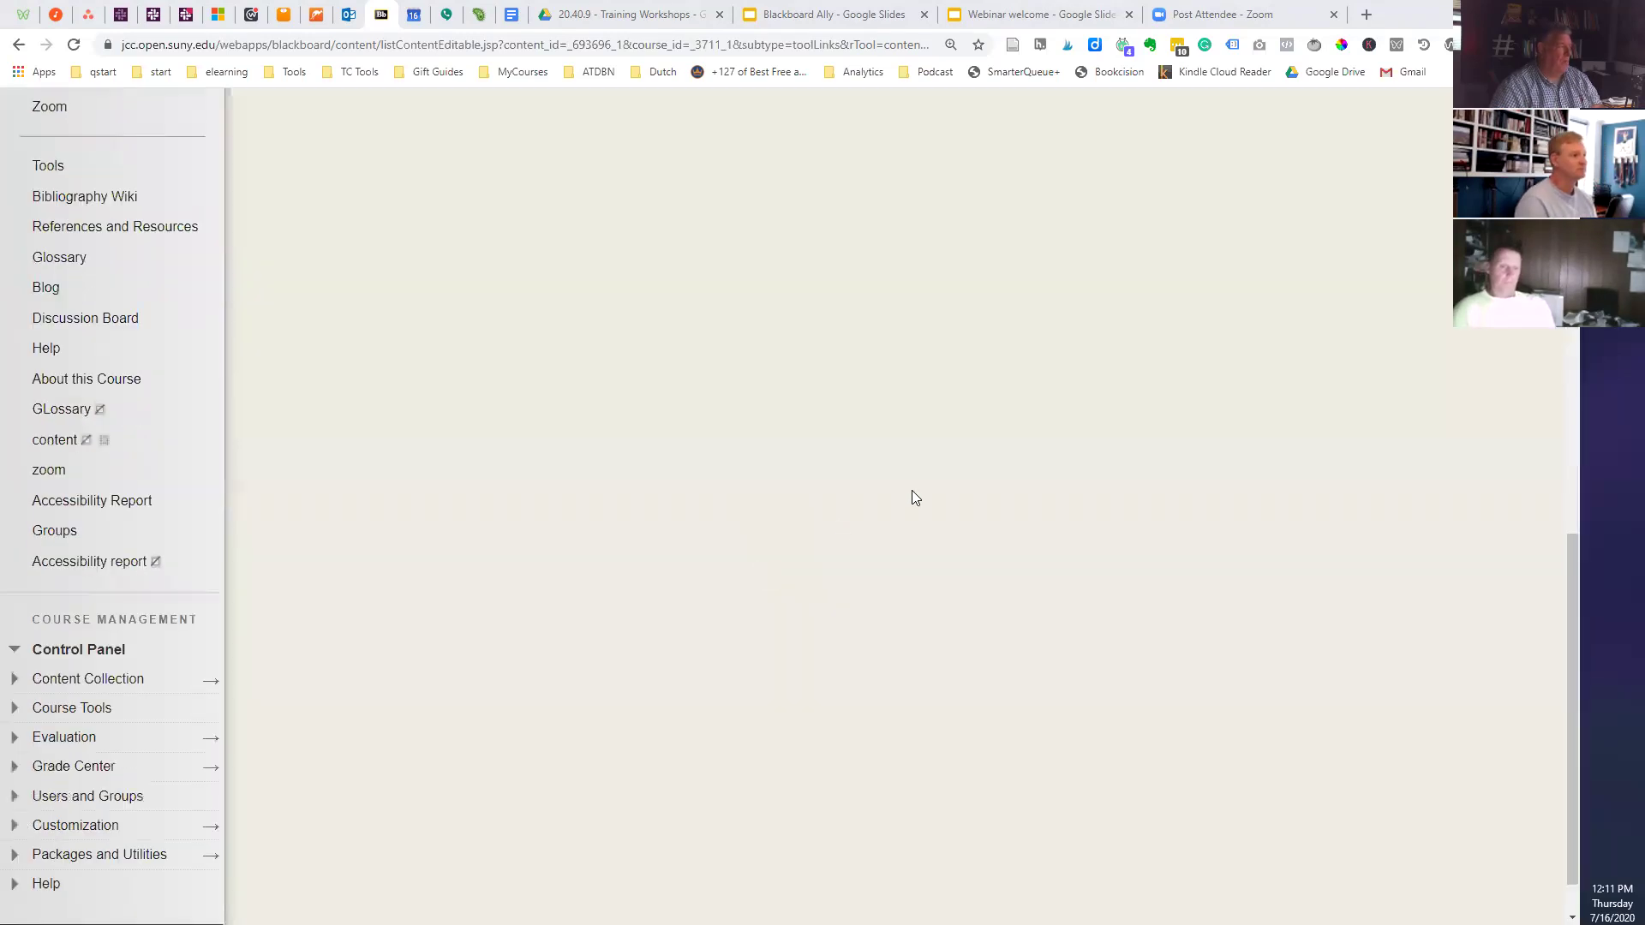
click(60, 565)
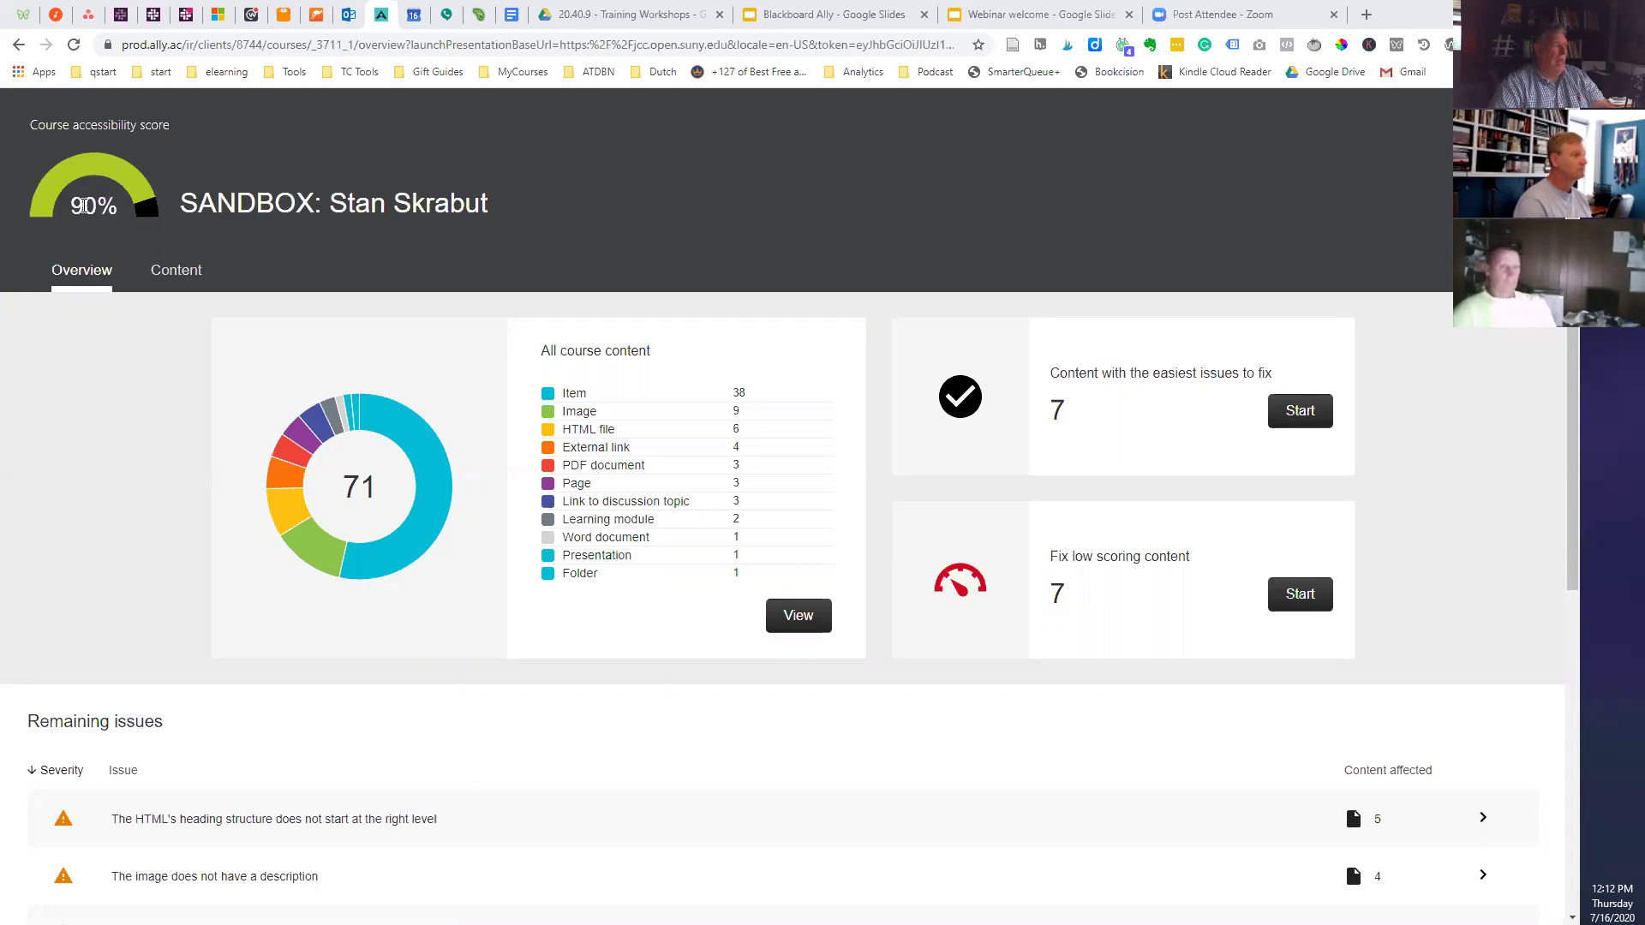
- Switch to the Blackboard Ally presentation in Google Slides and show the "Accessibility score" slide
click(818, 15)
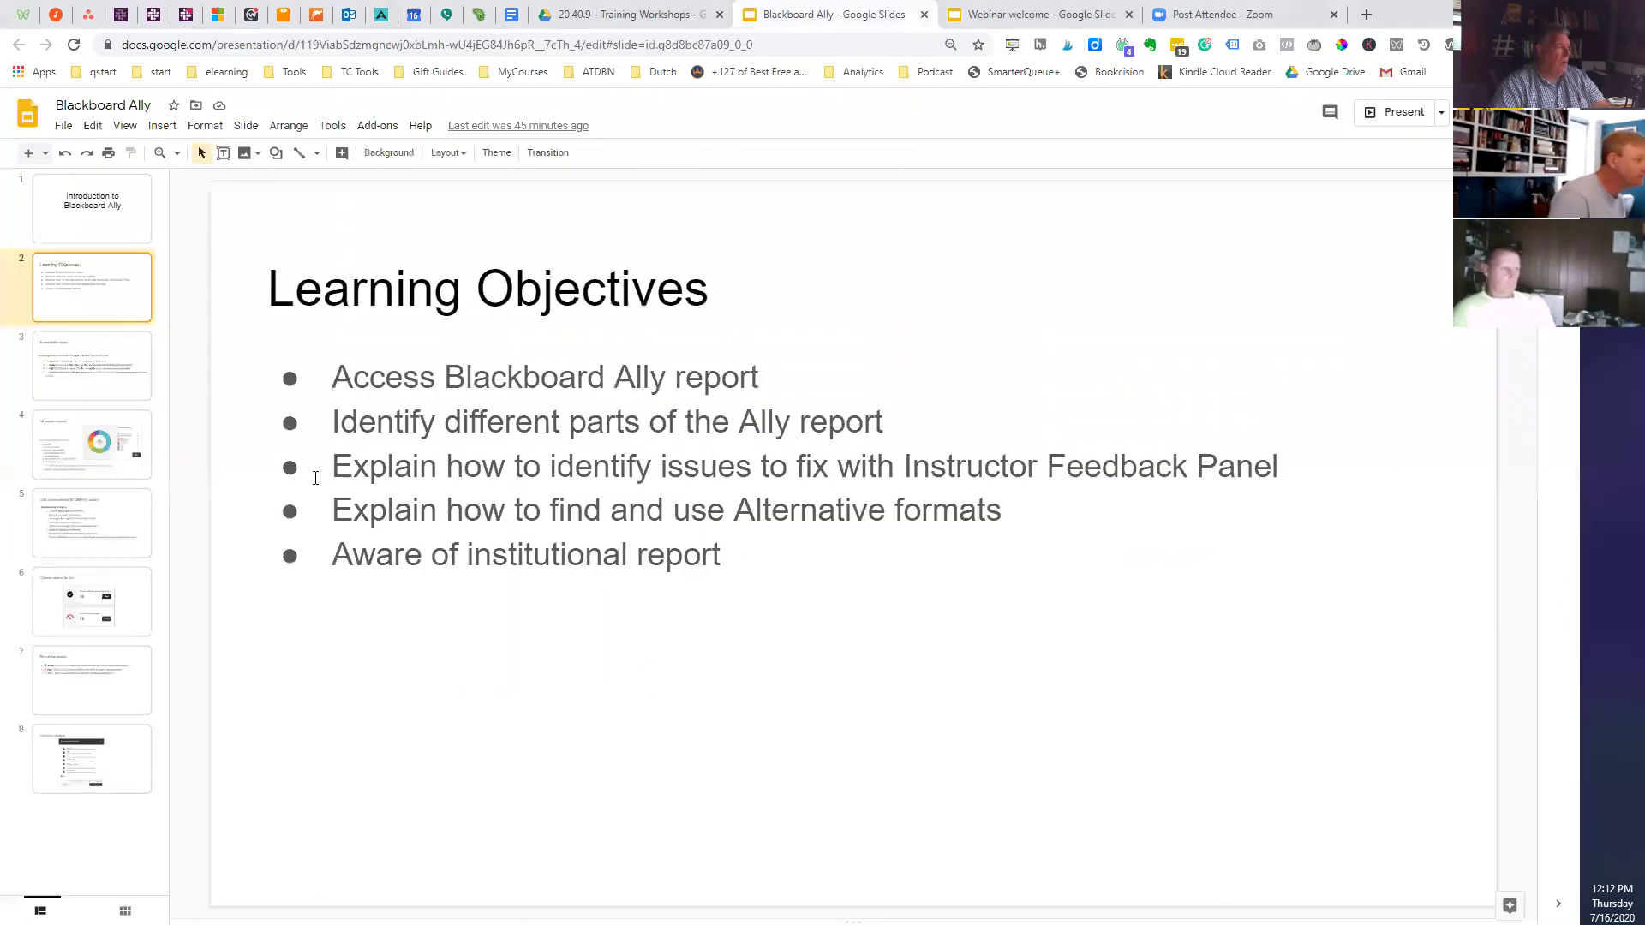
click(76, 373)
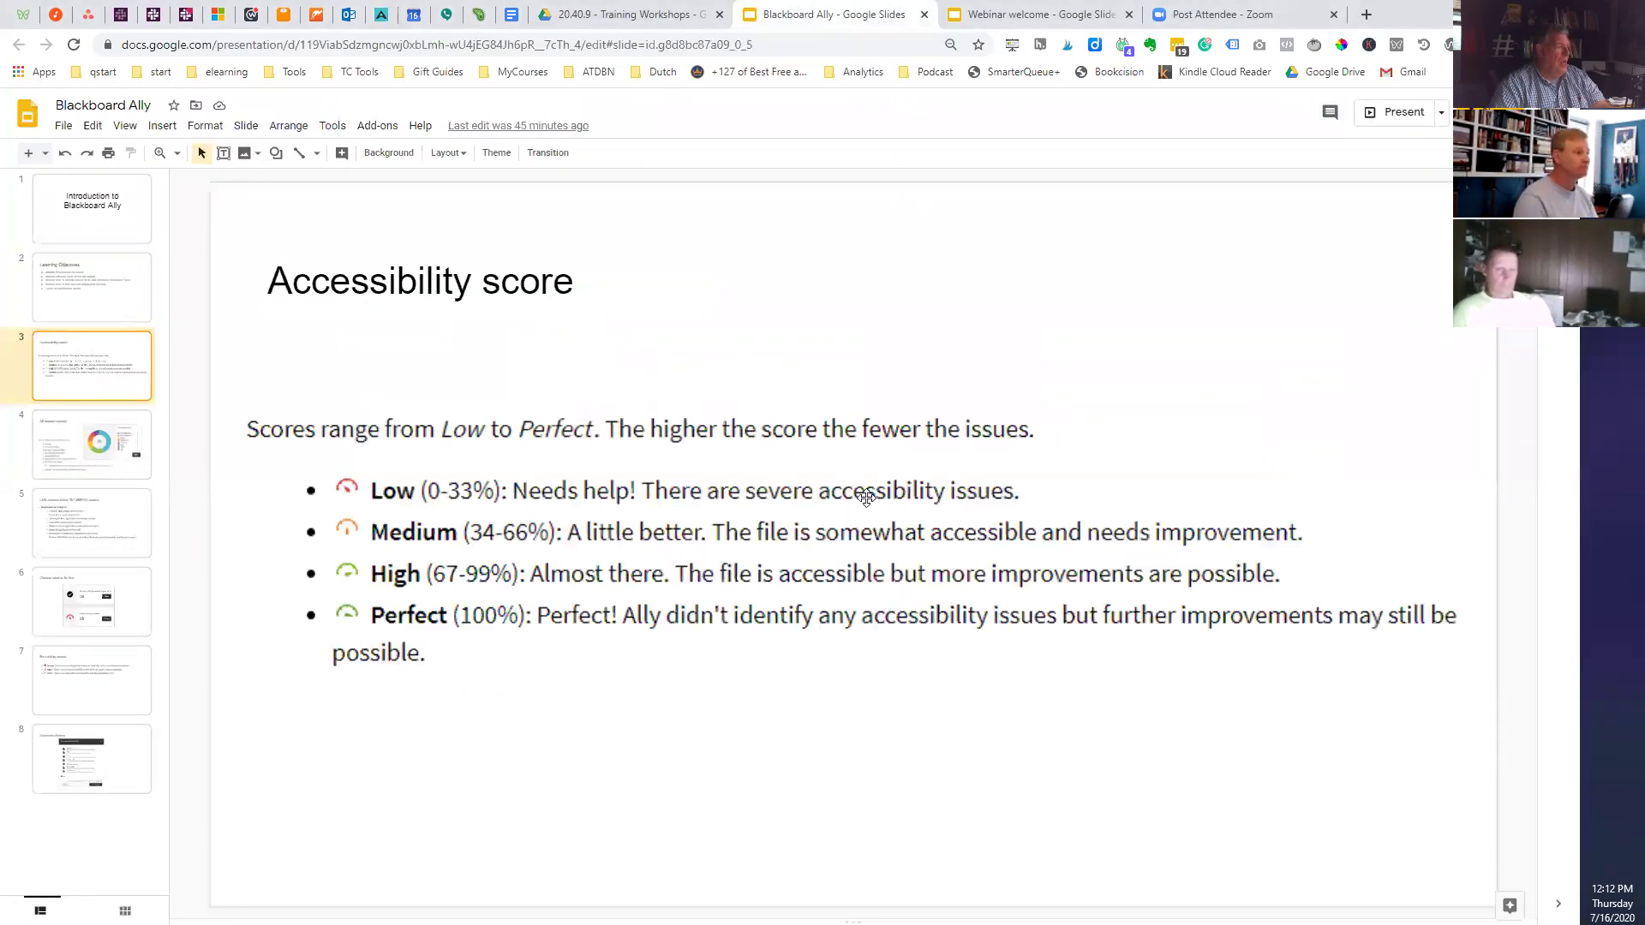
key(Down)
key(Up)
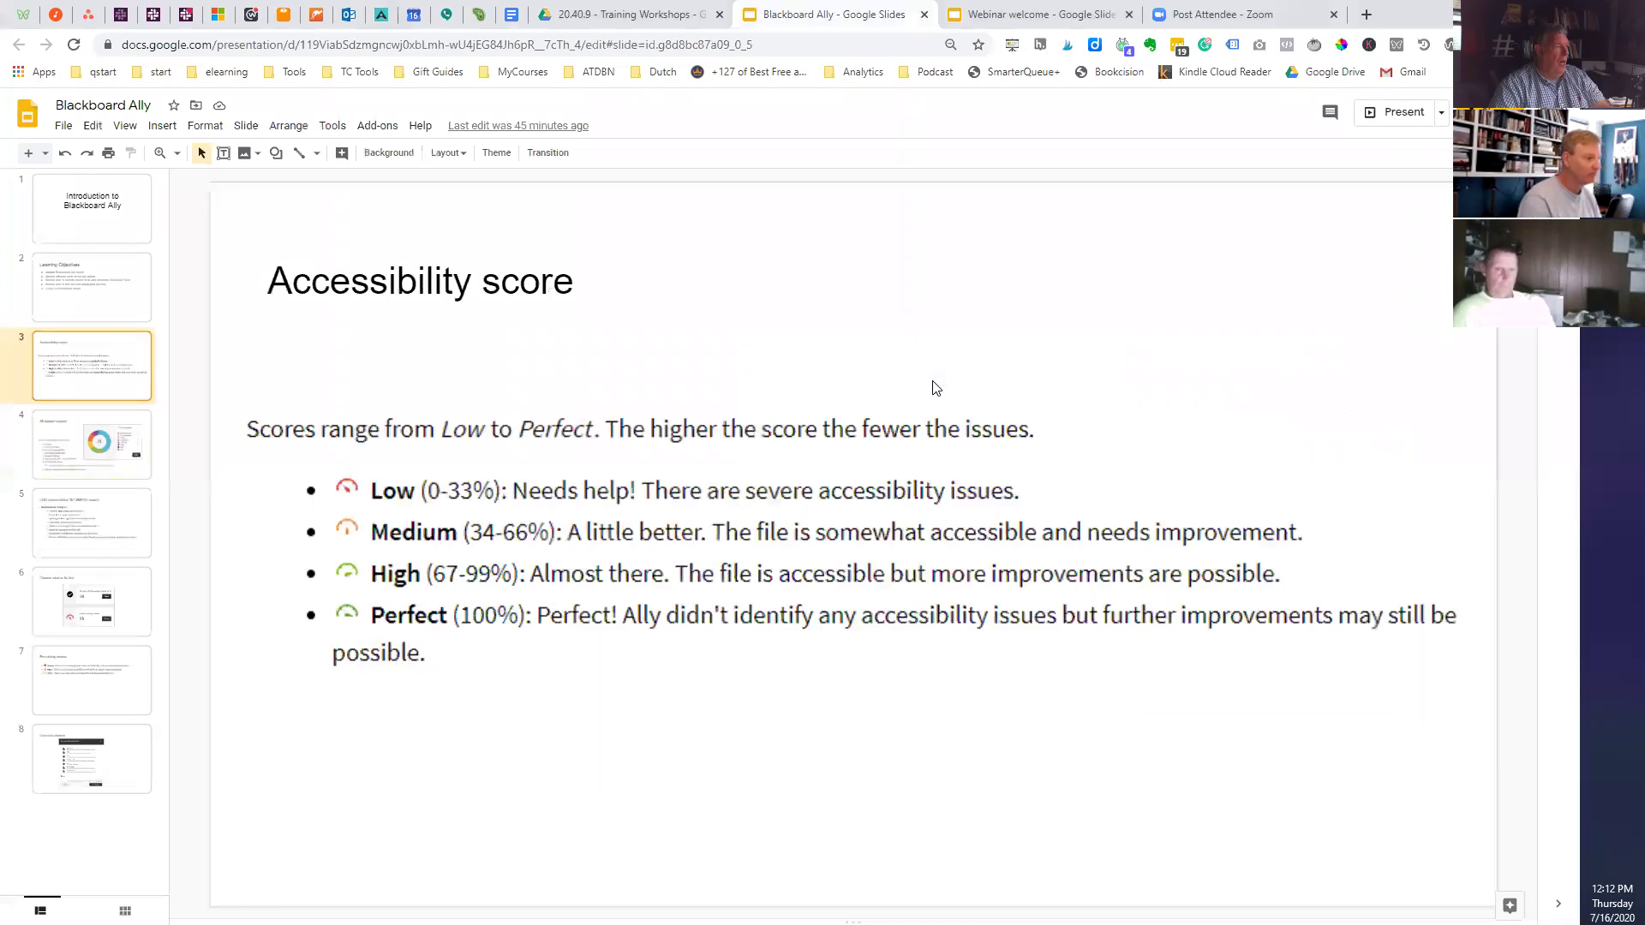
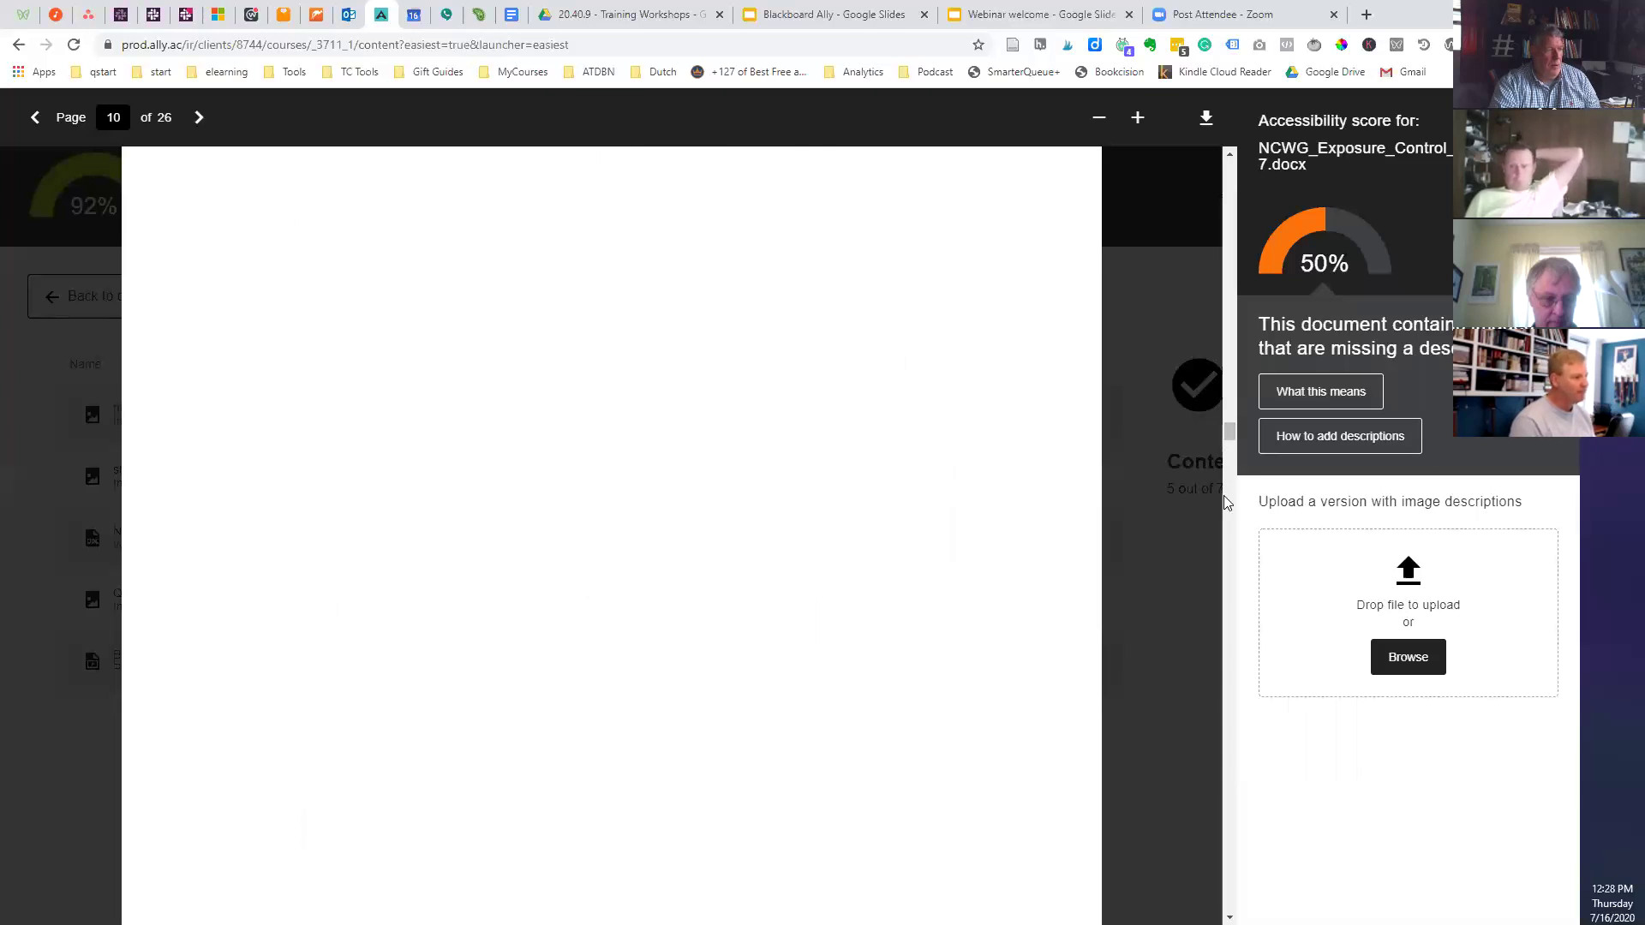
- Look through the pages of NCWG_Exposure_Control_Plan_2007.docx for images that are missing a description
scroll(1232, 511, down, 10)
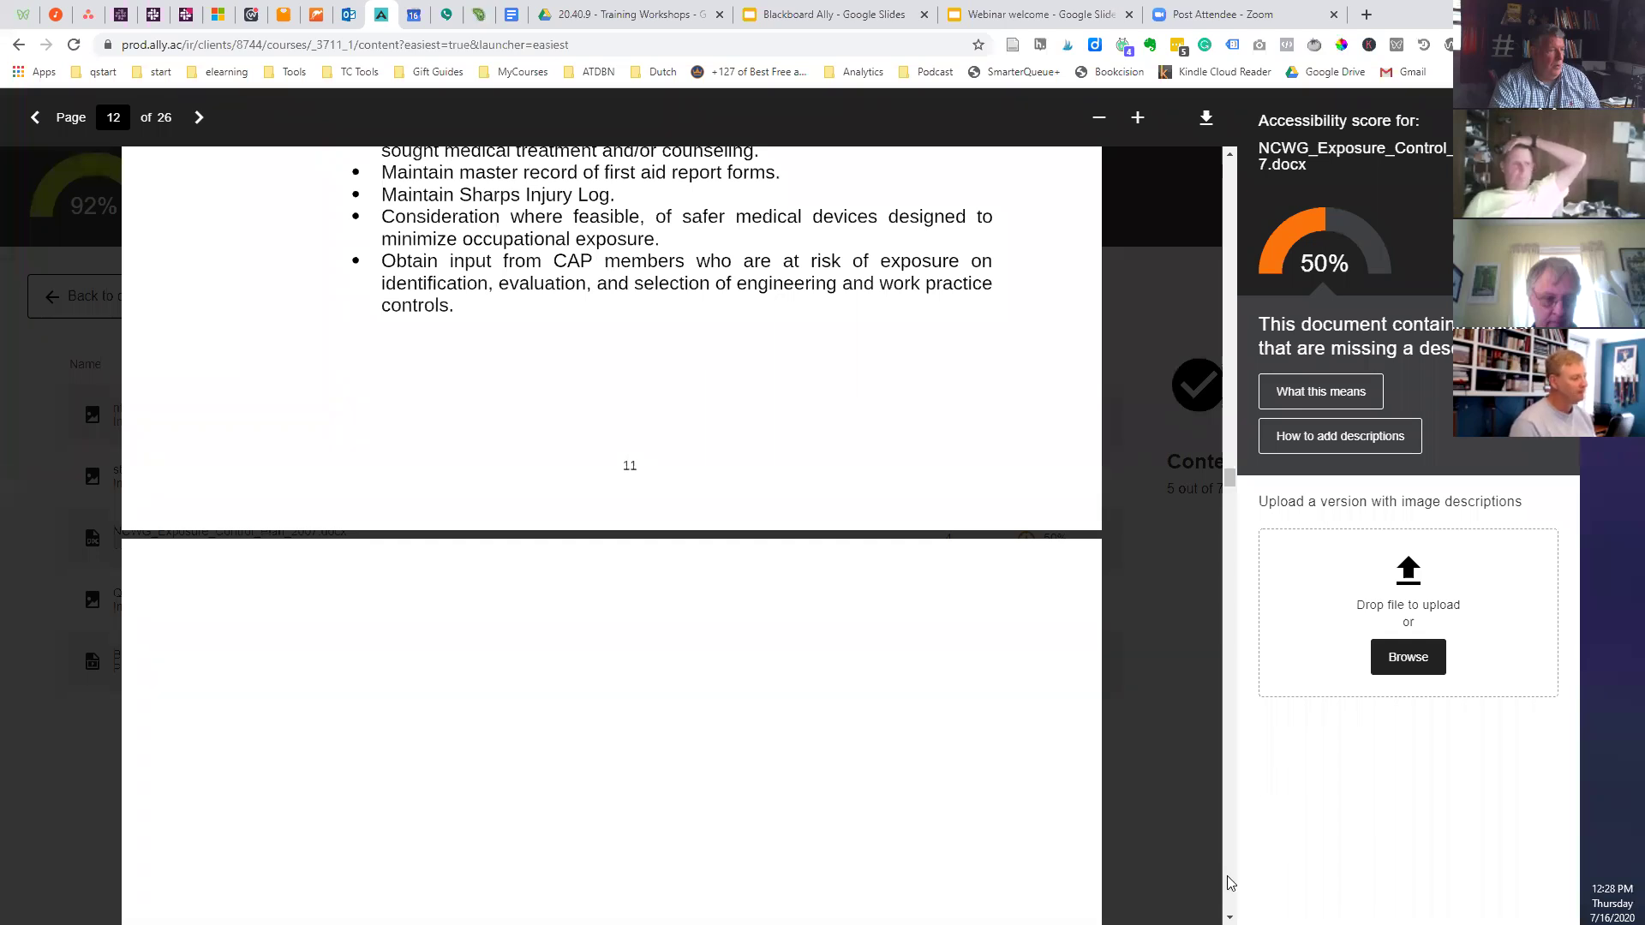
scroll(855, 598, up, 12)
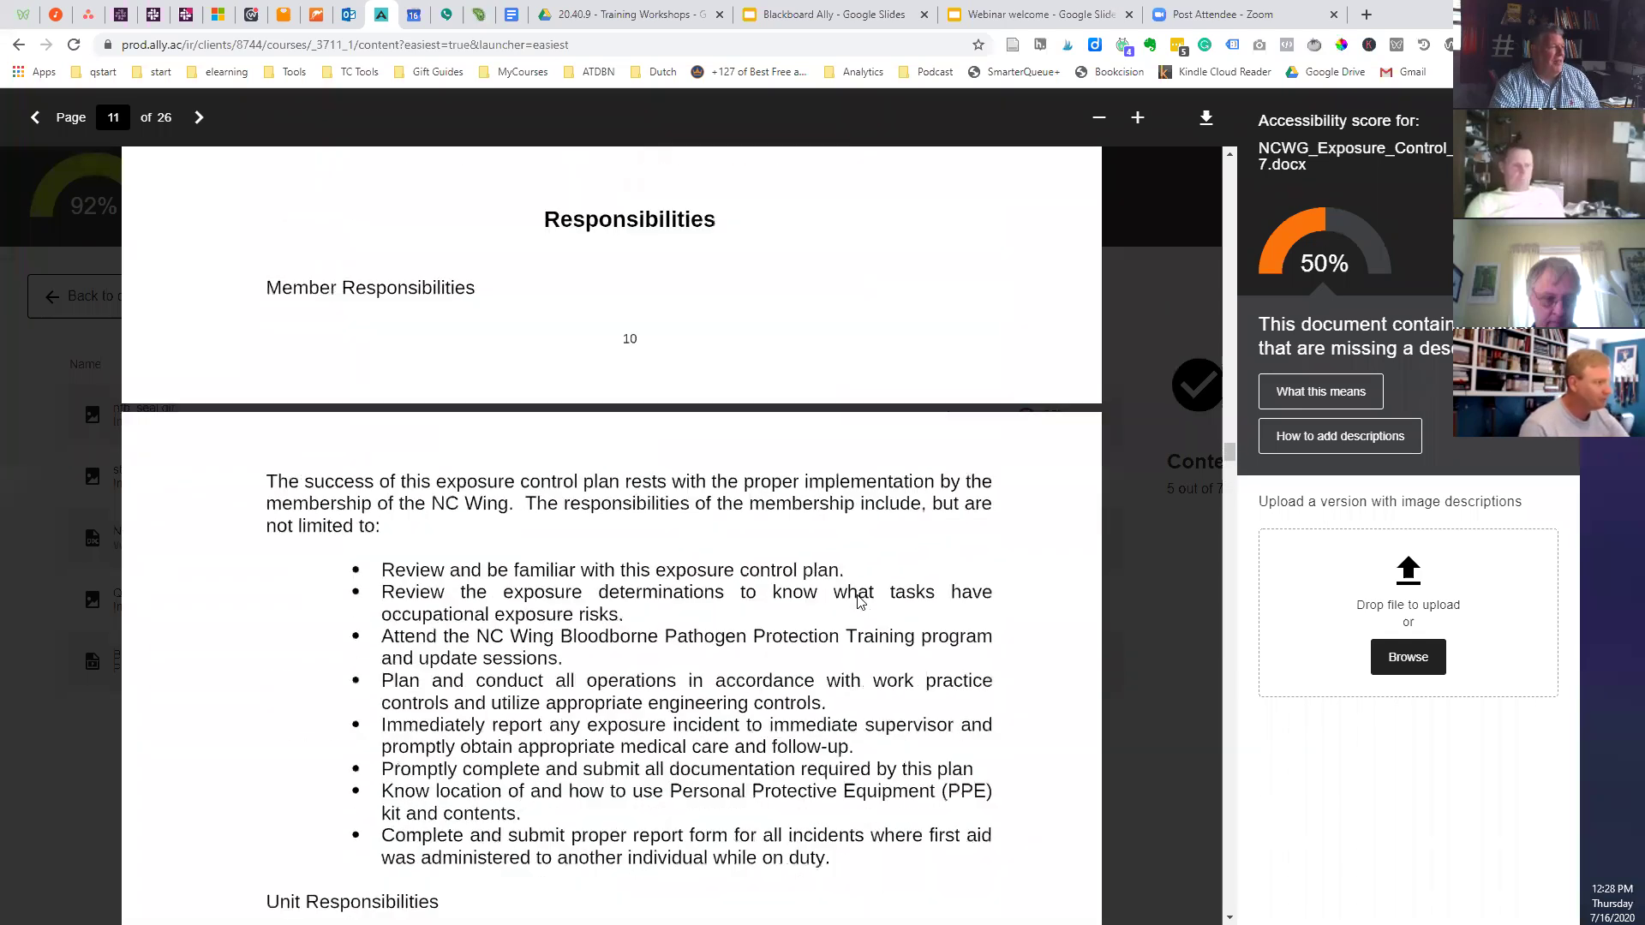
scroll(566, 403, up, 3)
scroll(636, 434, up, 4)
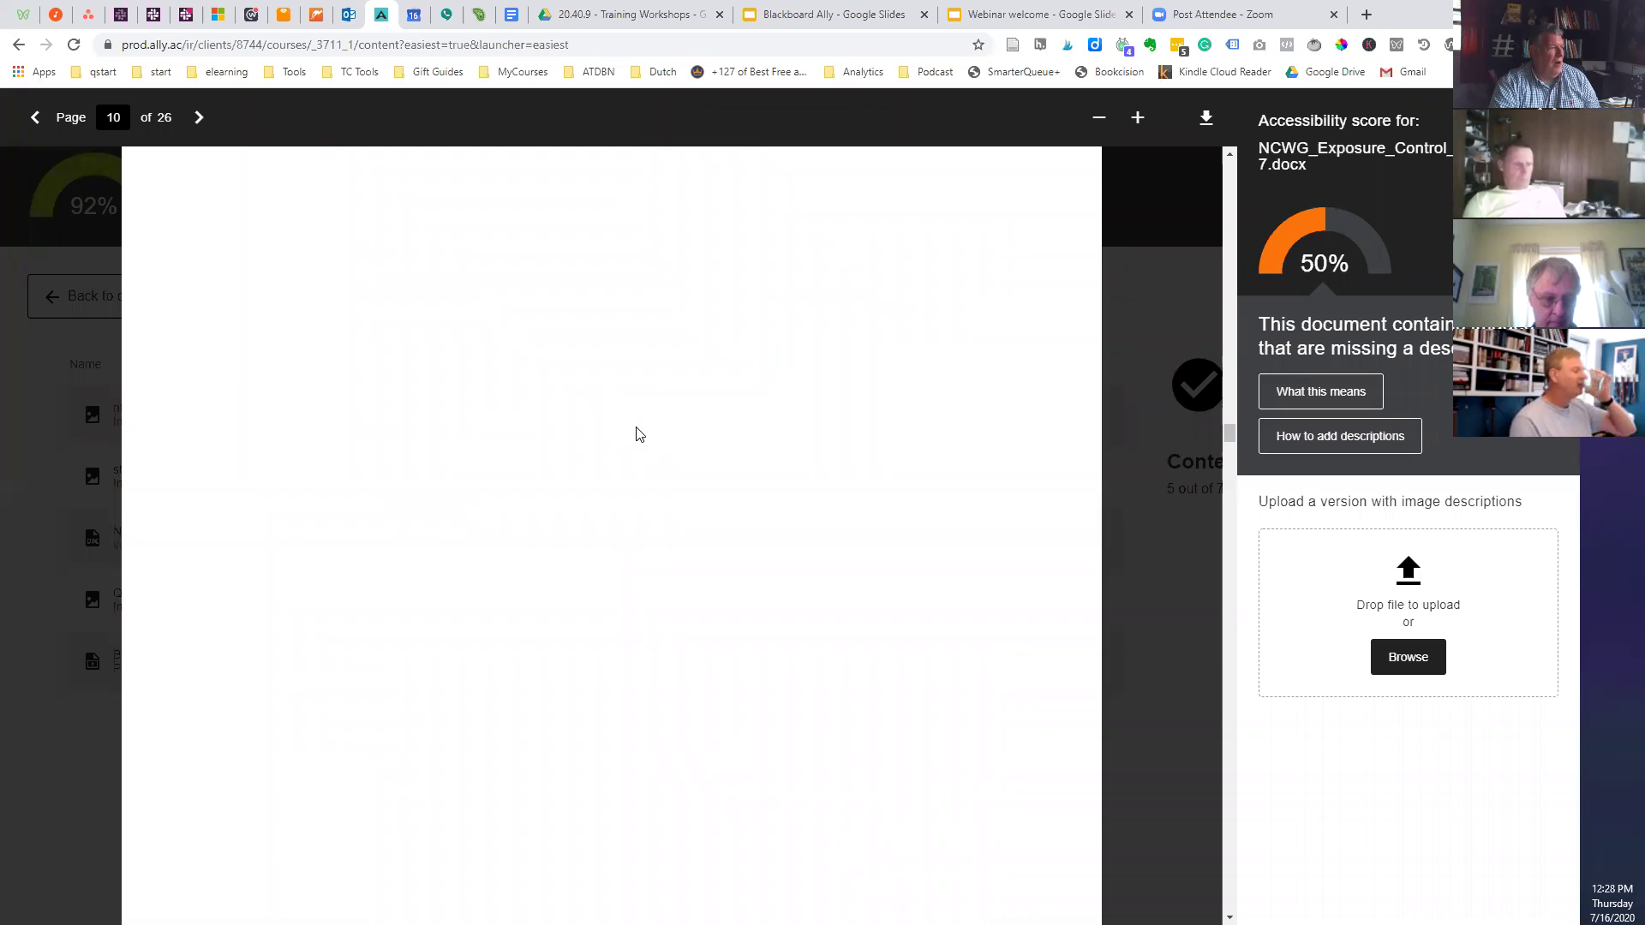
scroll(632, 437, down, 1)
scroll(633, 439, up, 5)
scroll(632, 441, down, 15)
scroll(636, 463, down, 18)
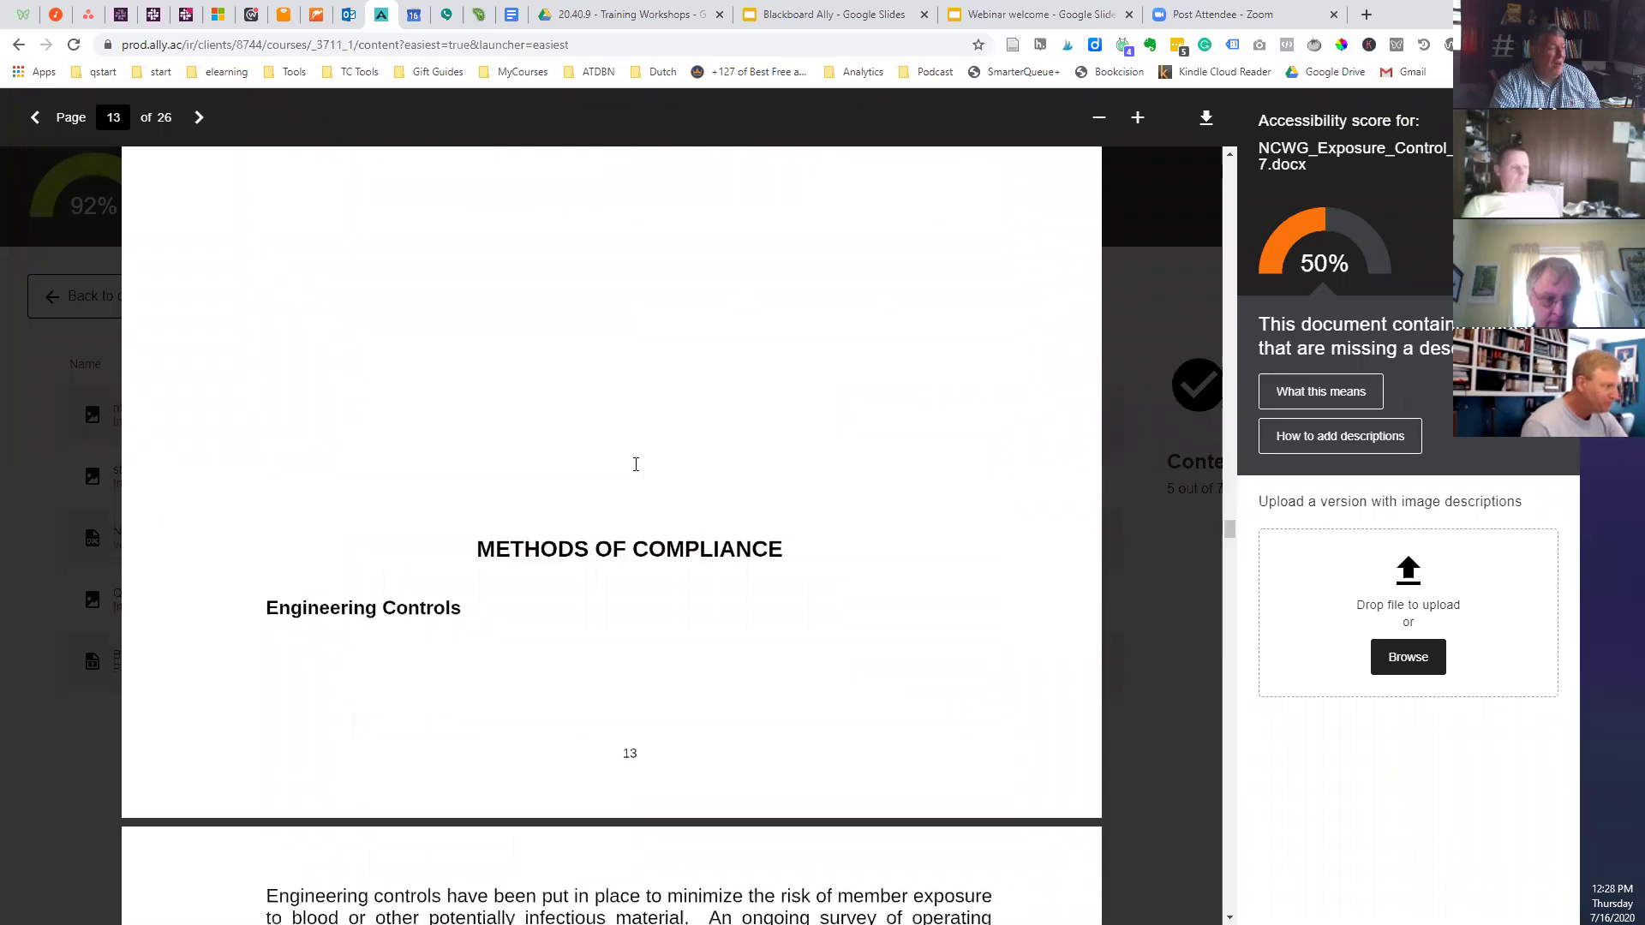
scroll(636, 475, down, 8)
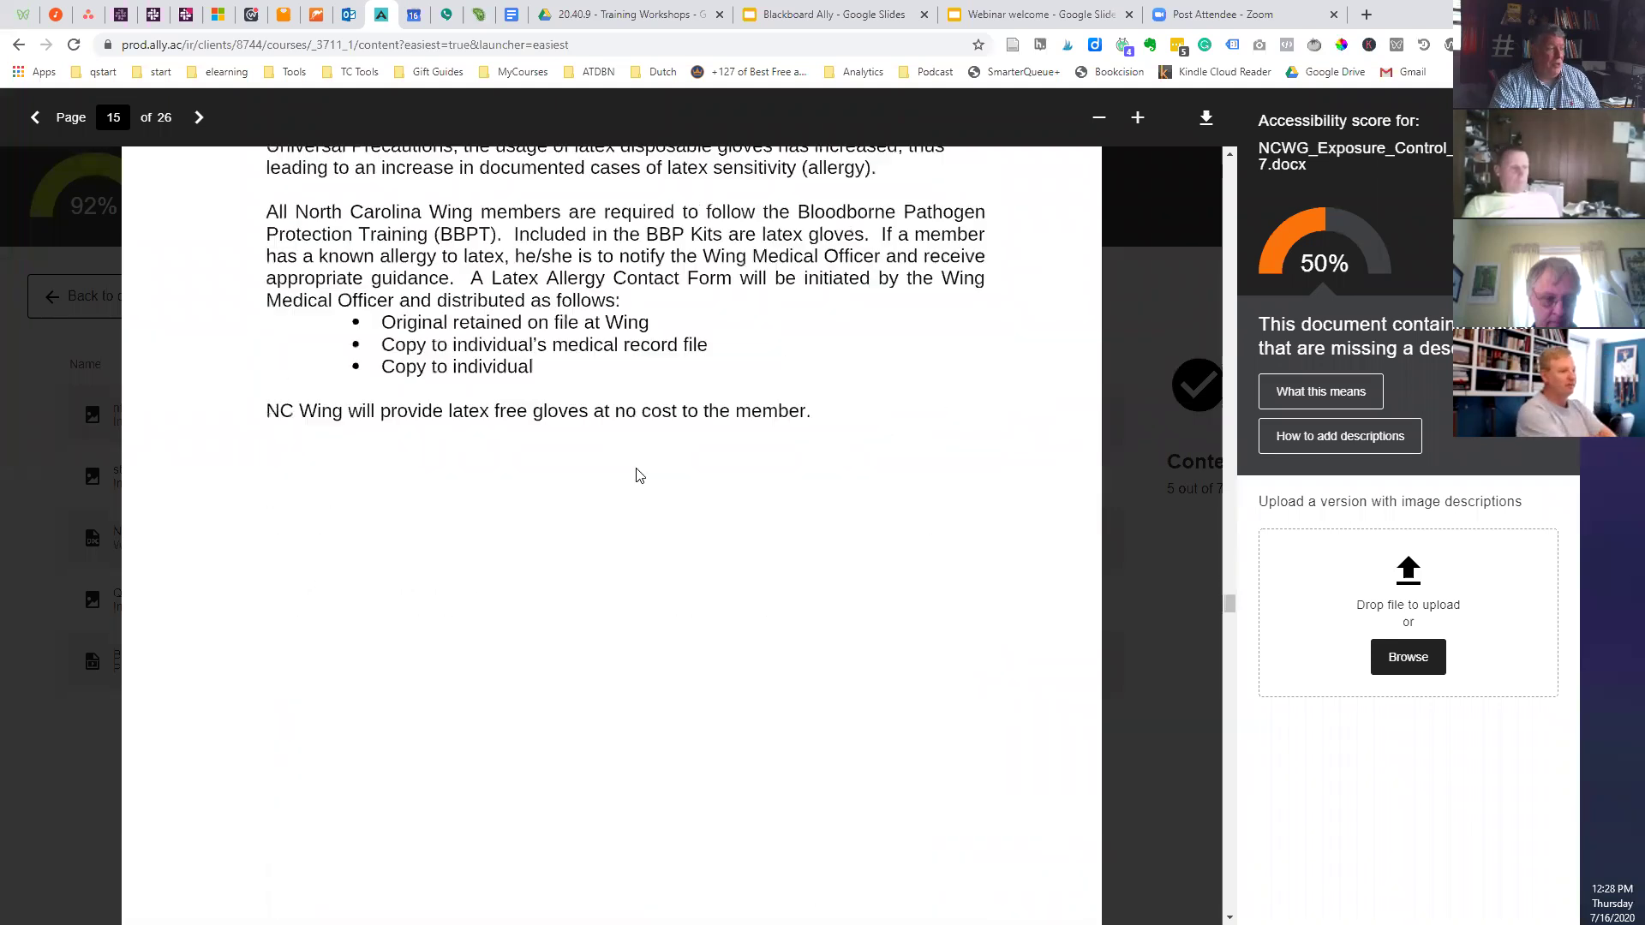
scroll(645, 470, down, 15)
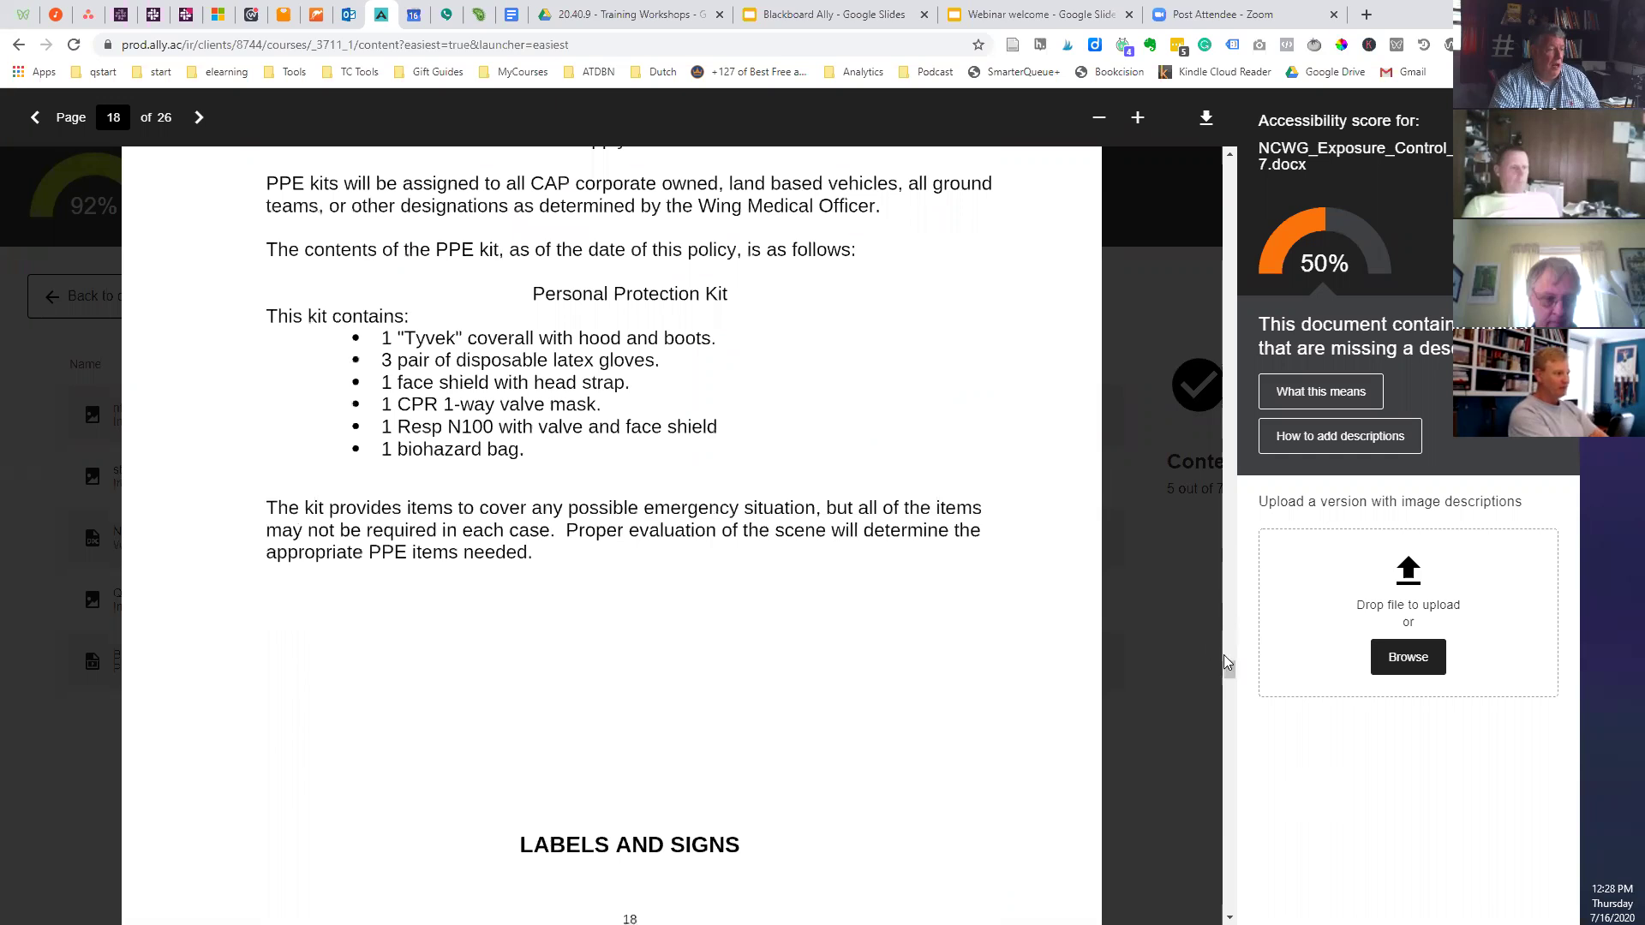
drag(1229, 667, 1231, 677)
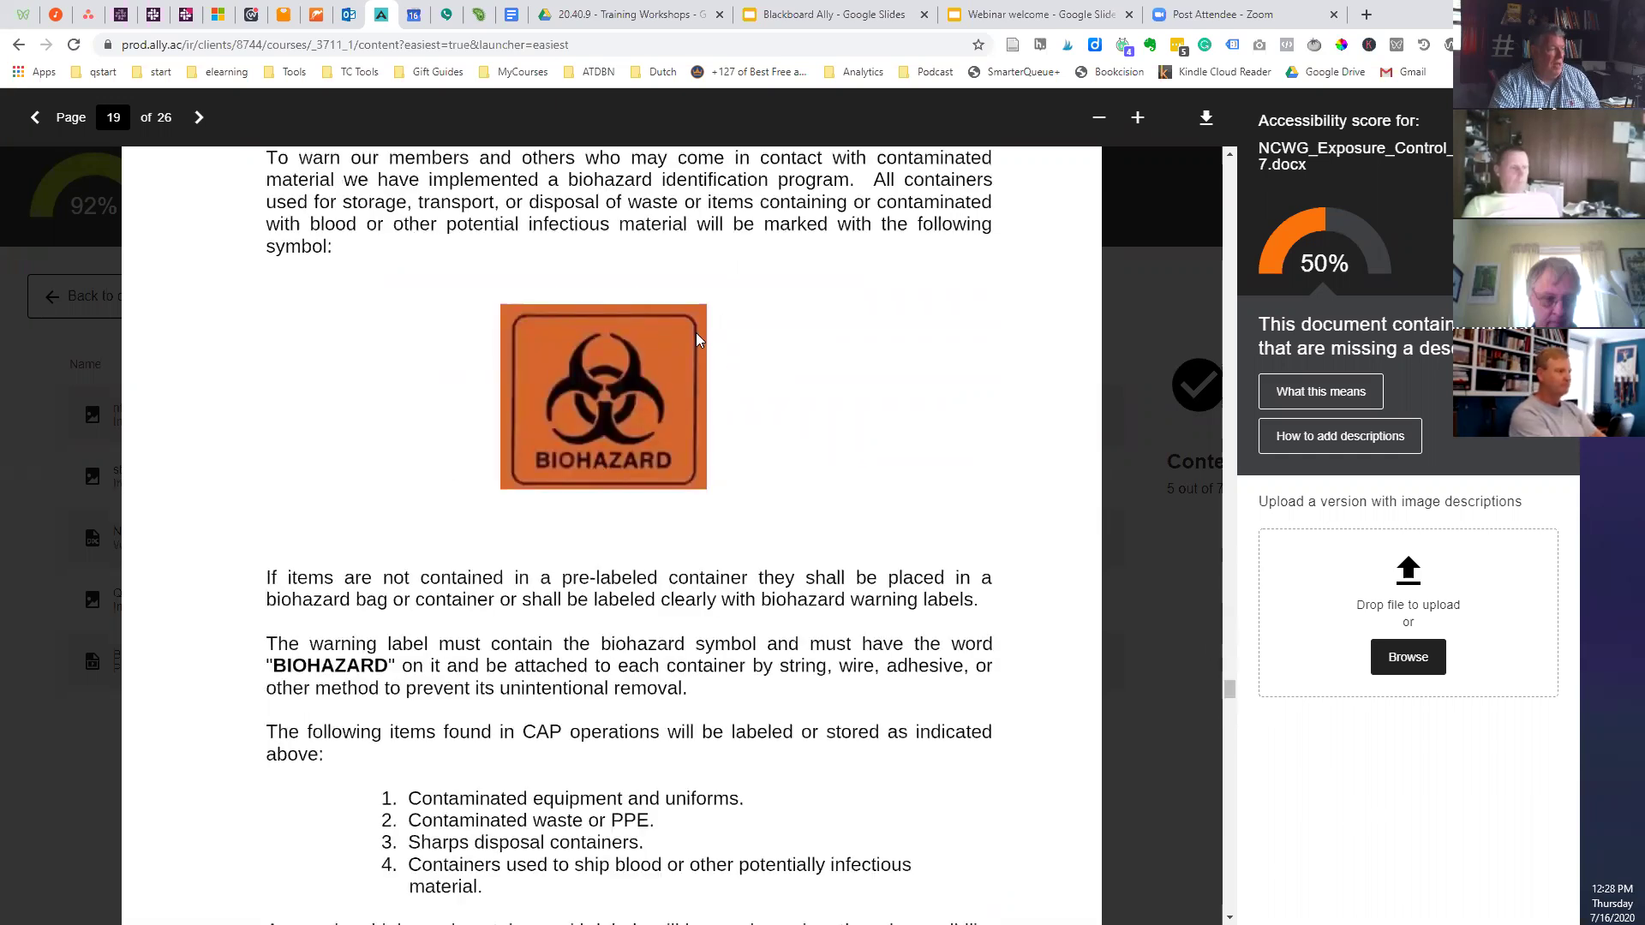
click(1232, 727)
drag(1232, 726, 1212, 151)
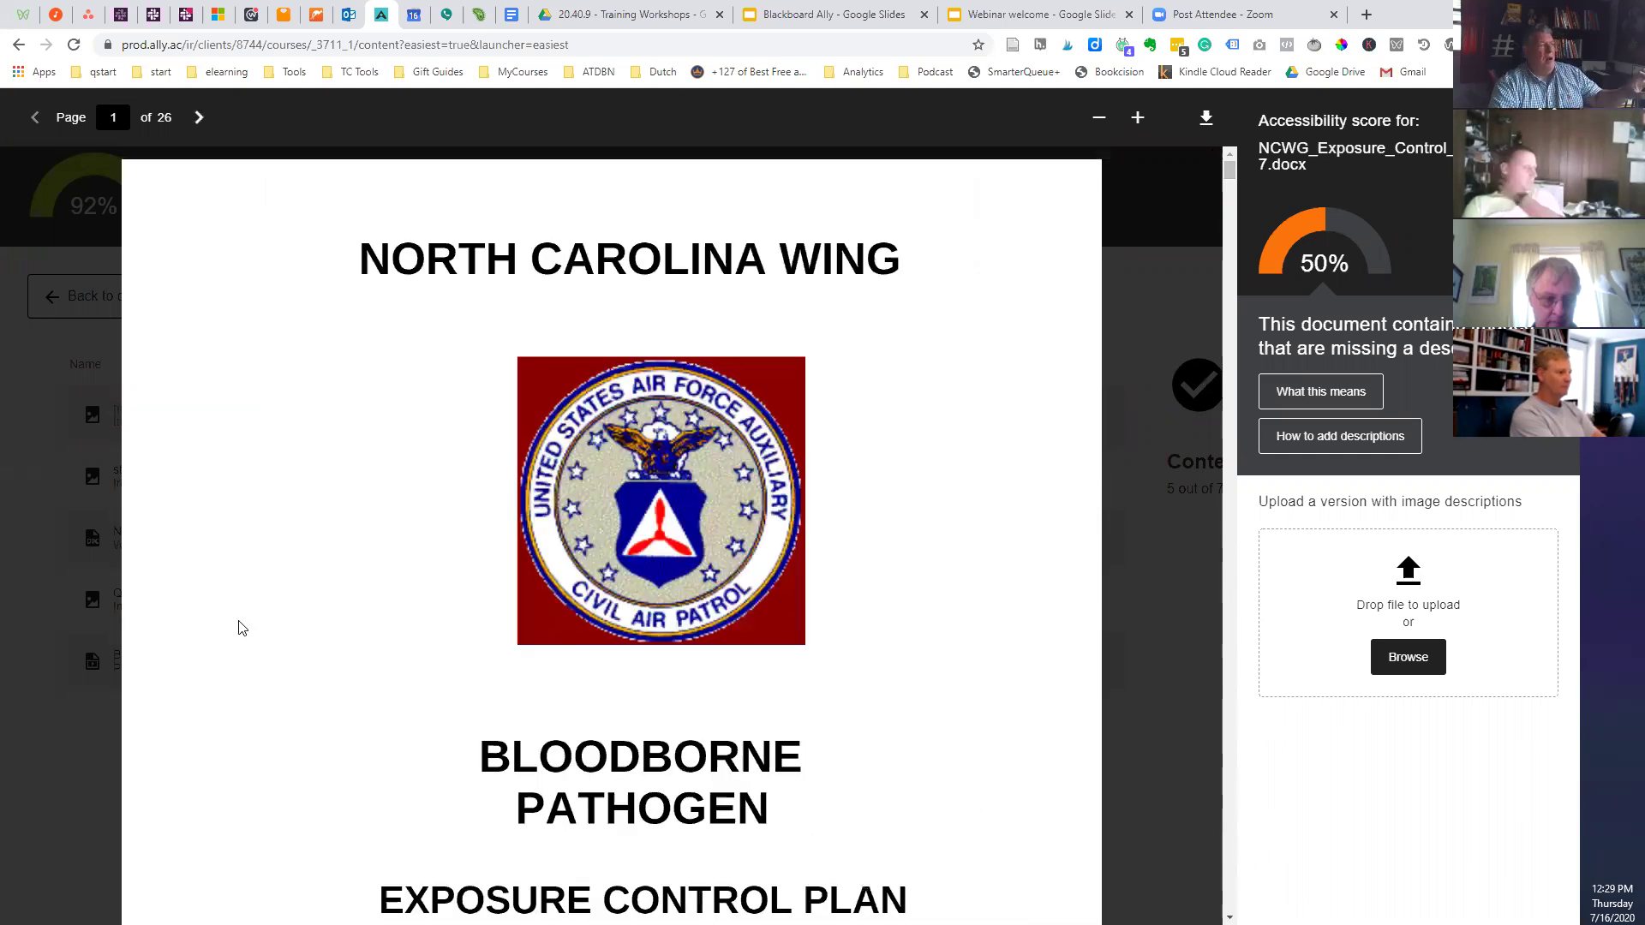
- Page forward to page 2 and back to page 1 of the Word document, and close its feedback view
click(198, 119)
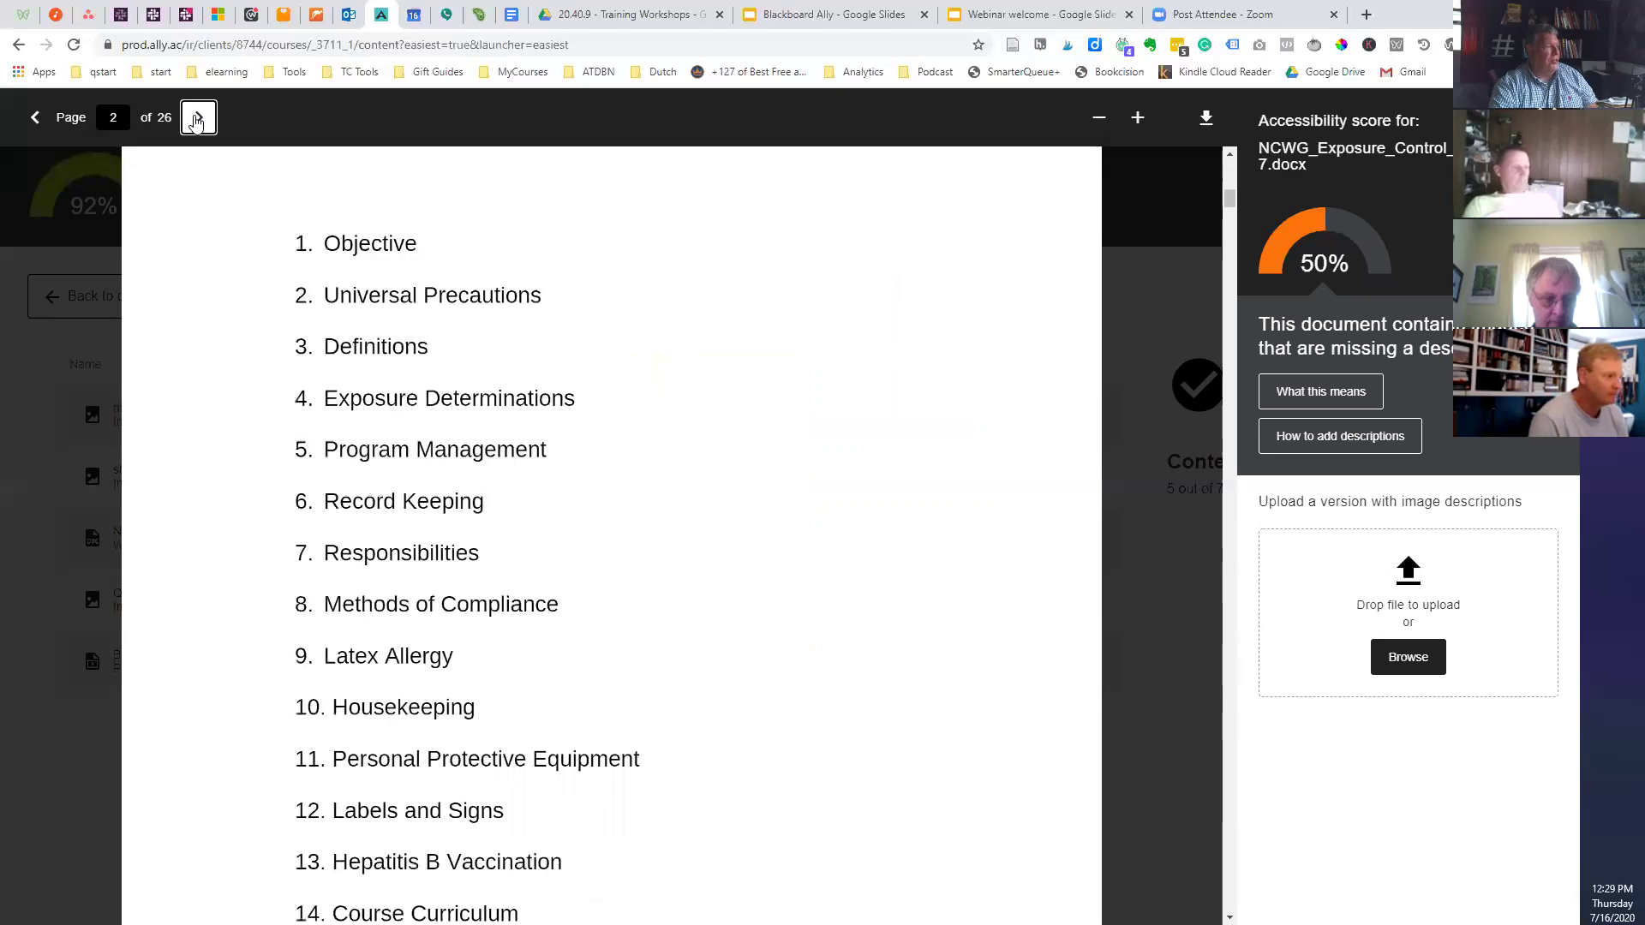
click(35, 117)
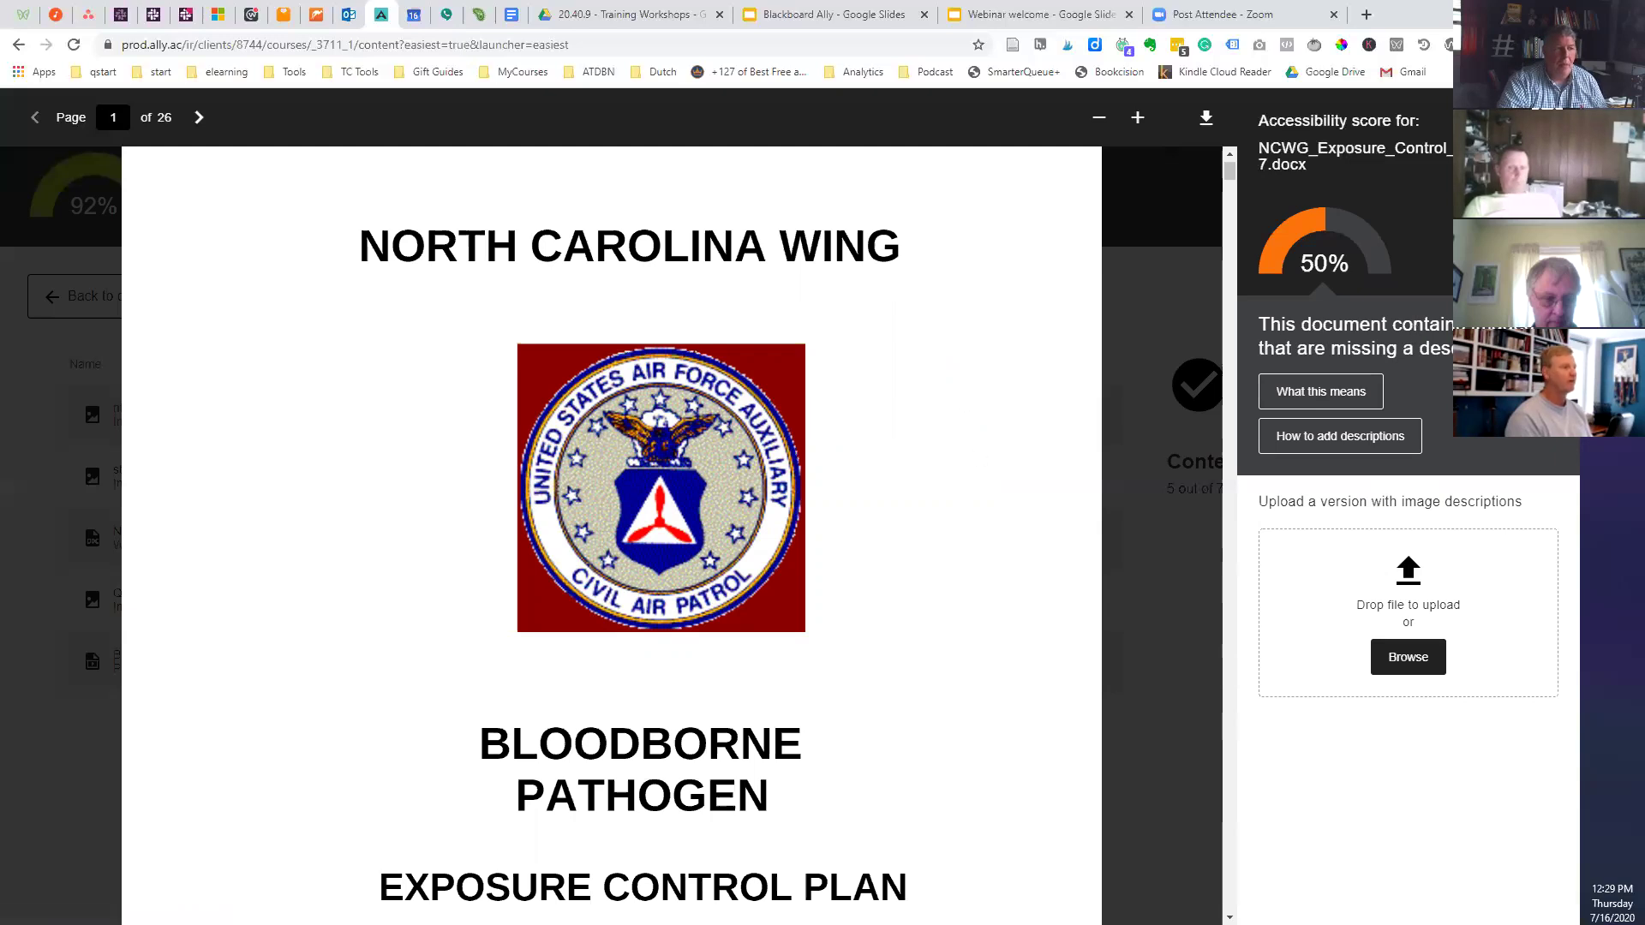
key(Escape)
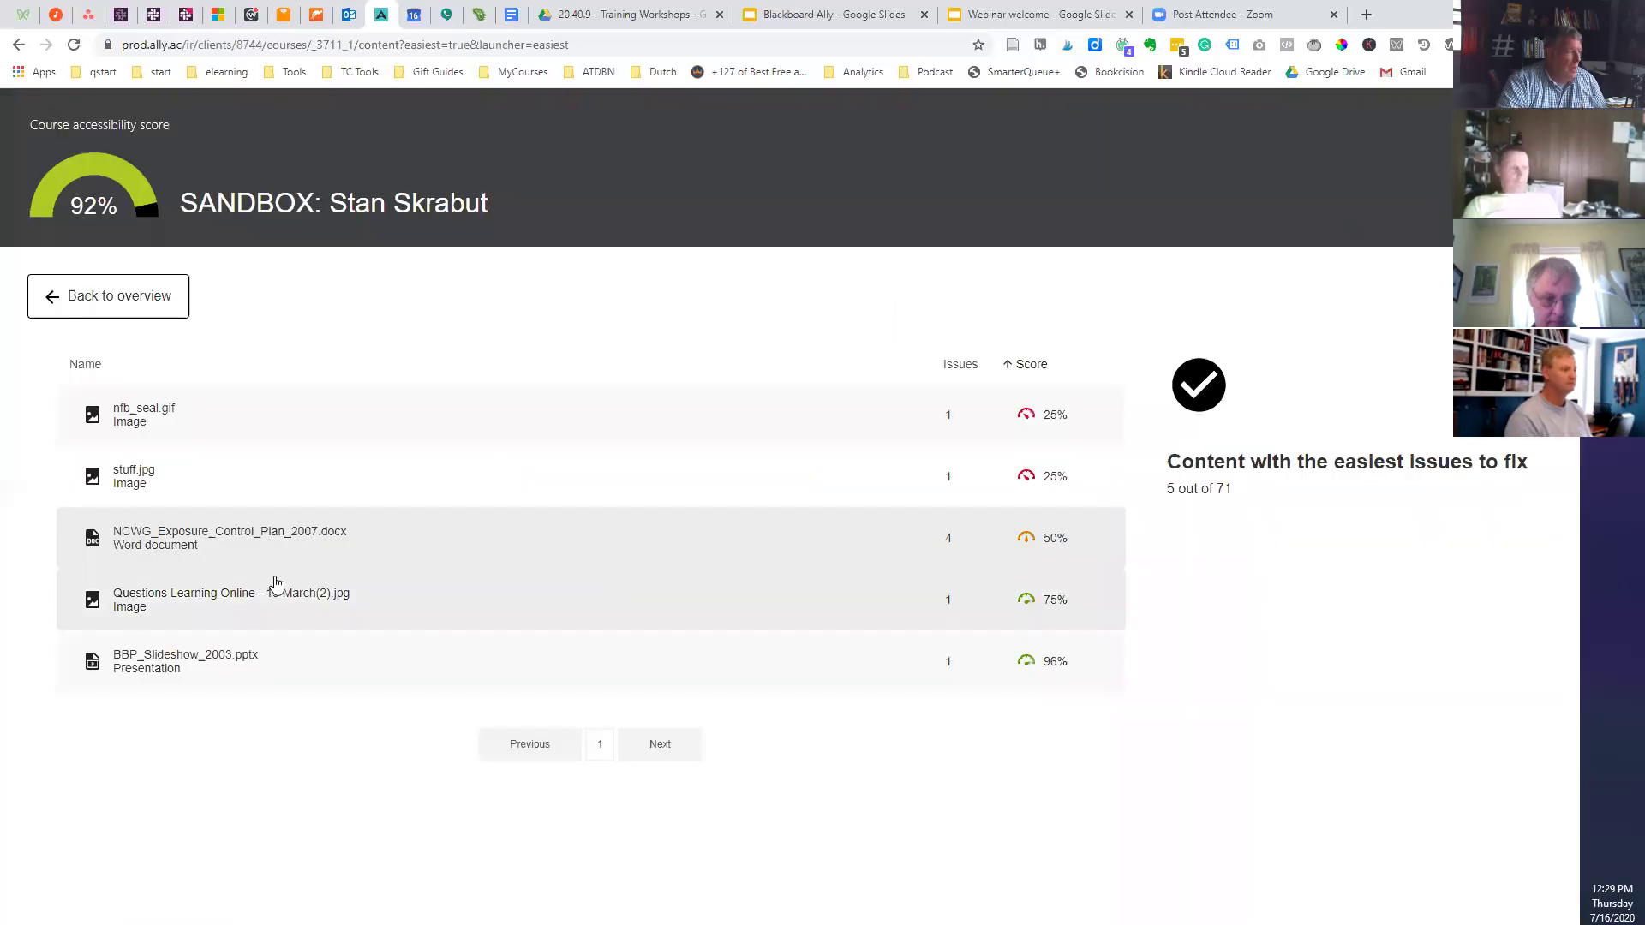
- Review the images without a description in BBP_Slideshow_2003.pptx and return to the report overview
click(163, 660)
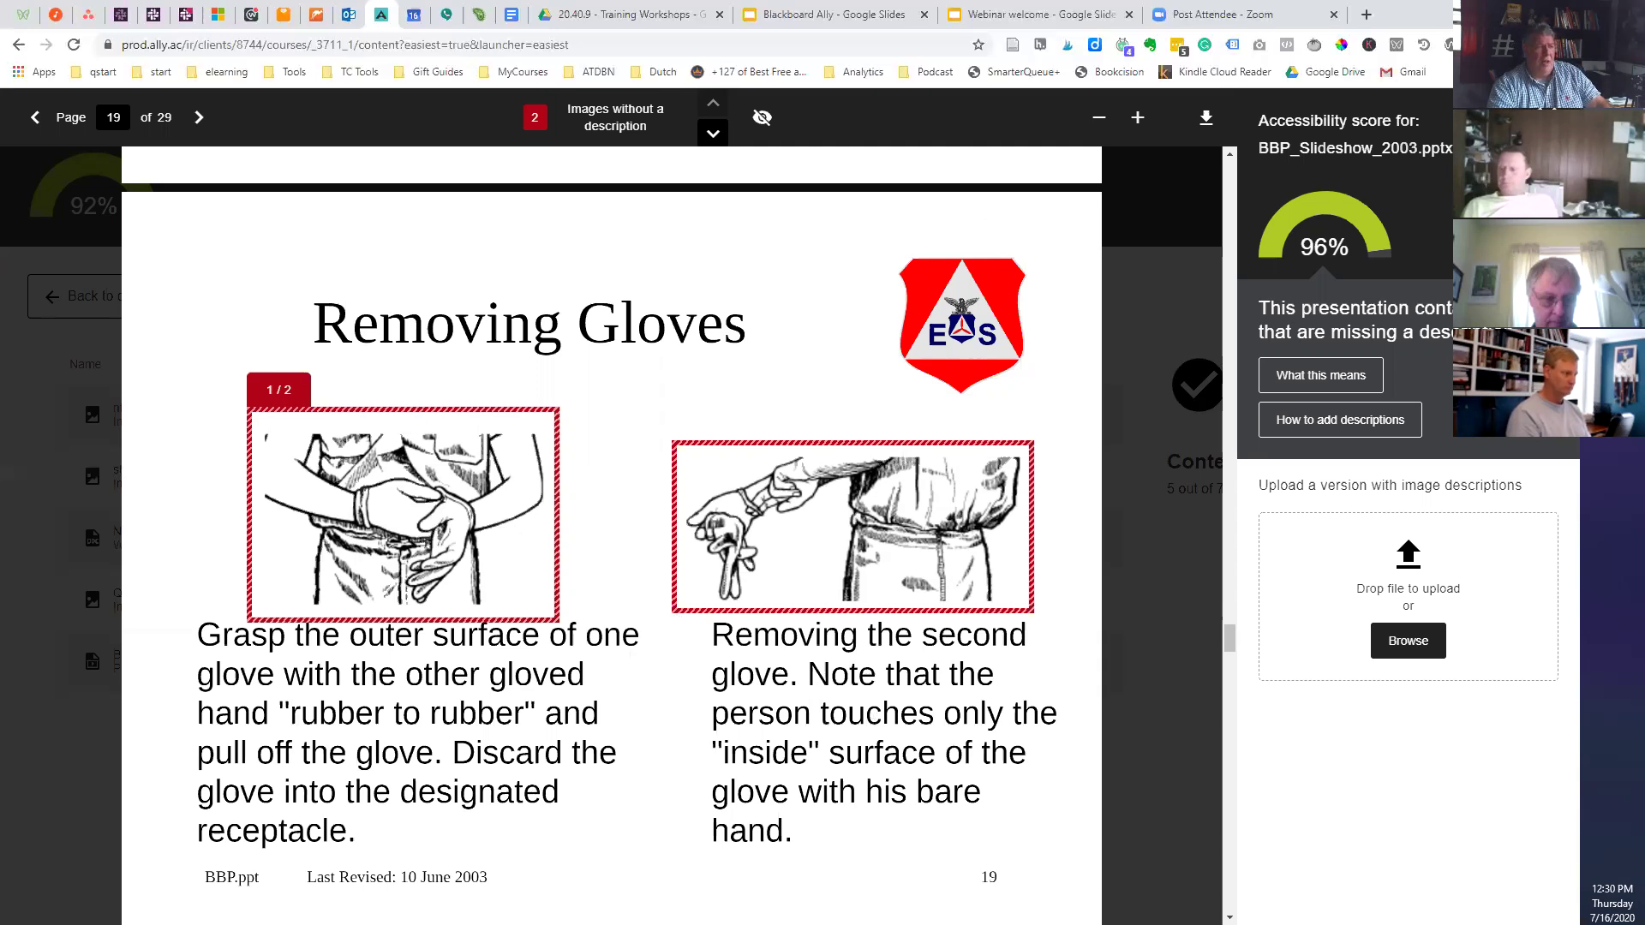
key(Escape)
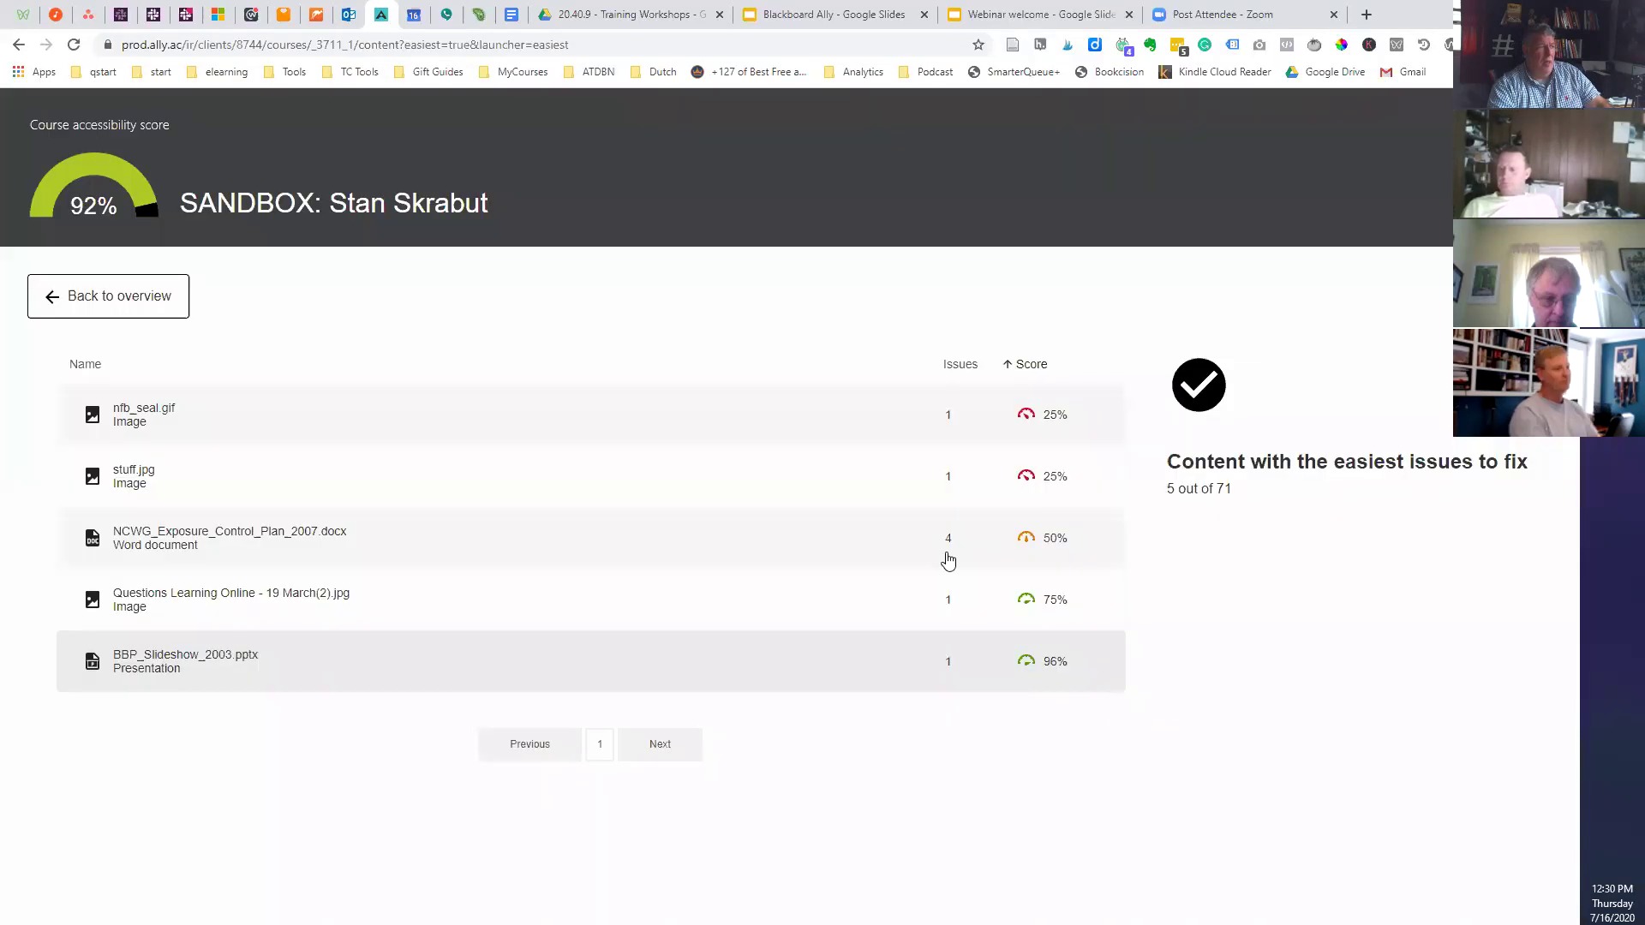
click(68, 298)
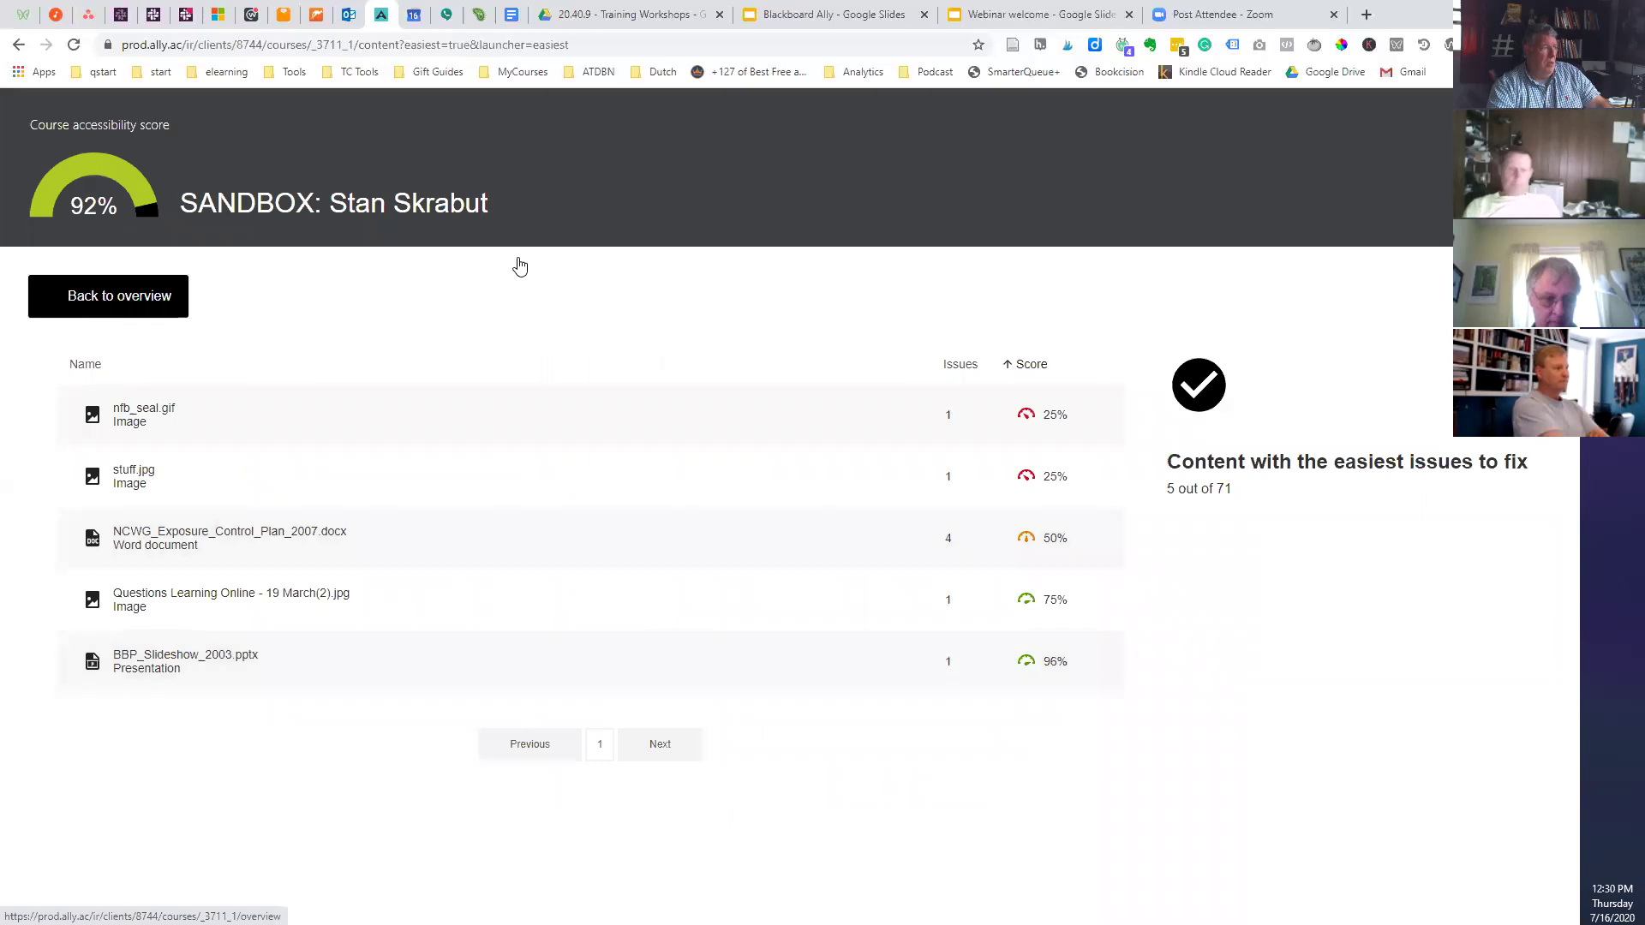
- Review the remaining issues on the overview and open the list of low scoring content
scroll(702, 665, down, 6)
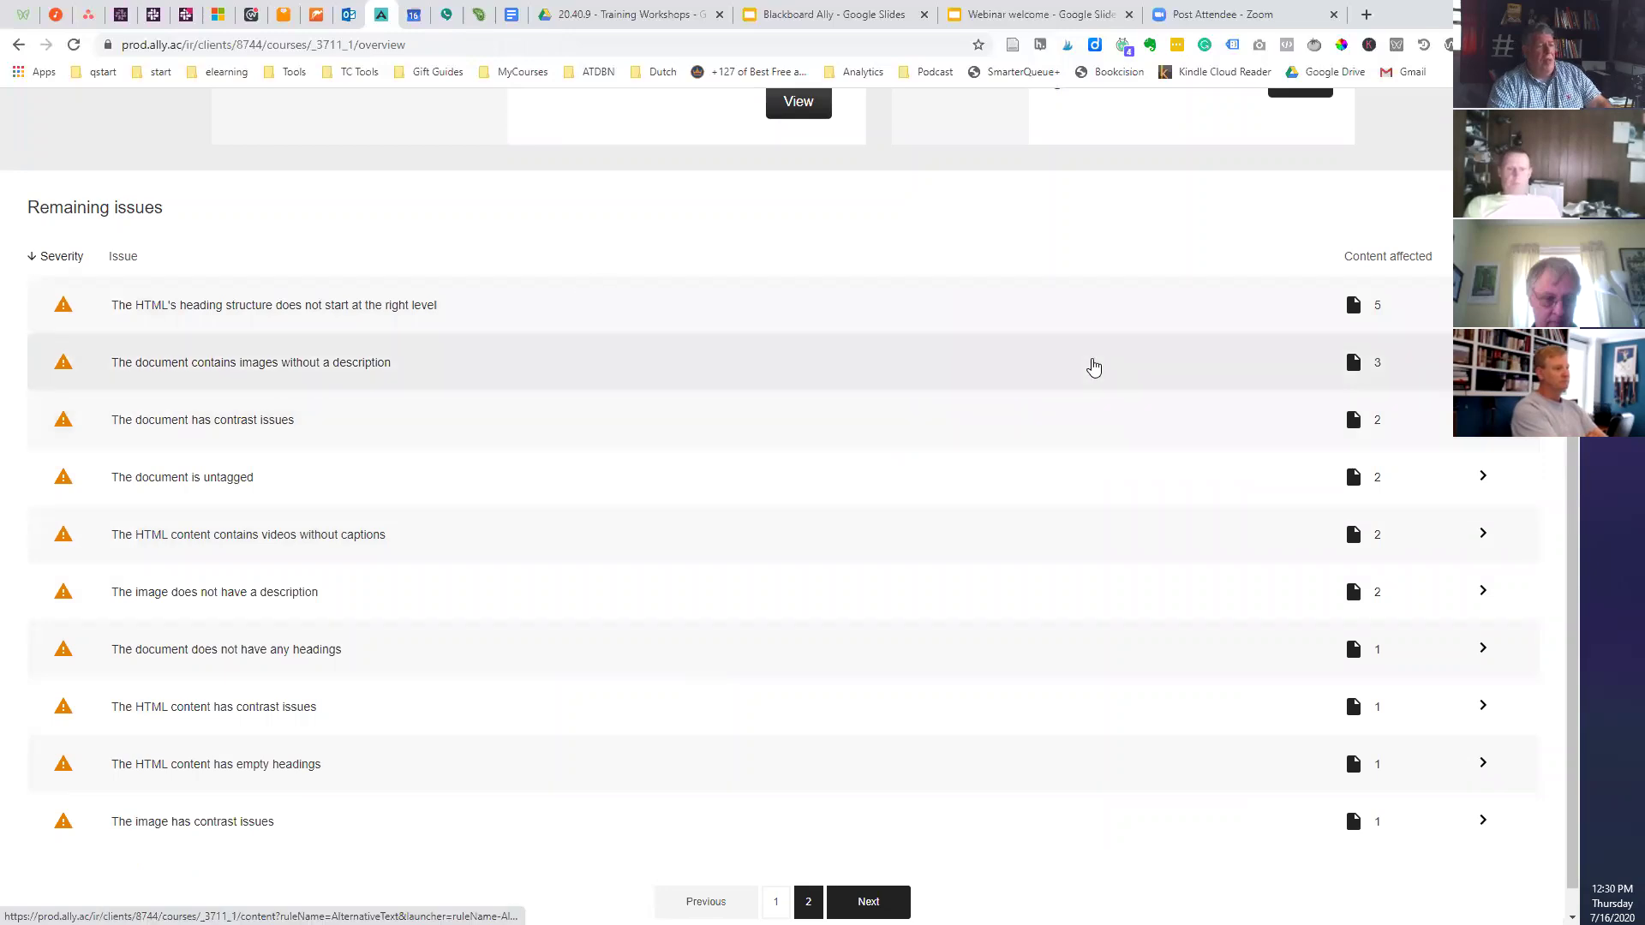
scroll(1090, 364, up, 5)
click(1303, 507)
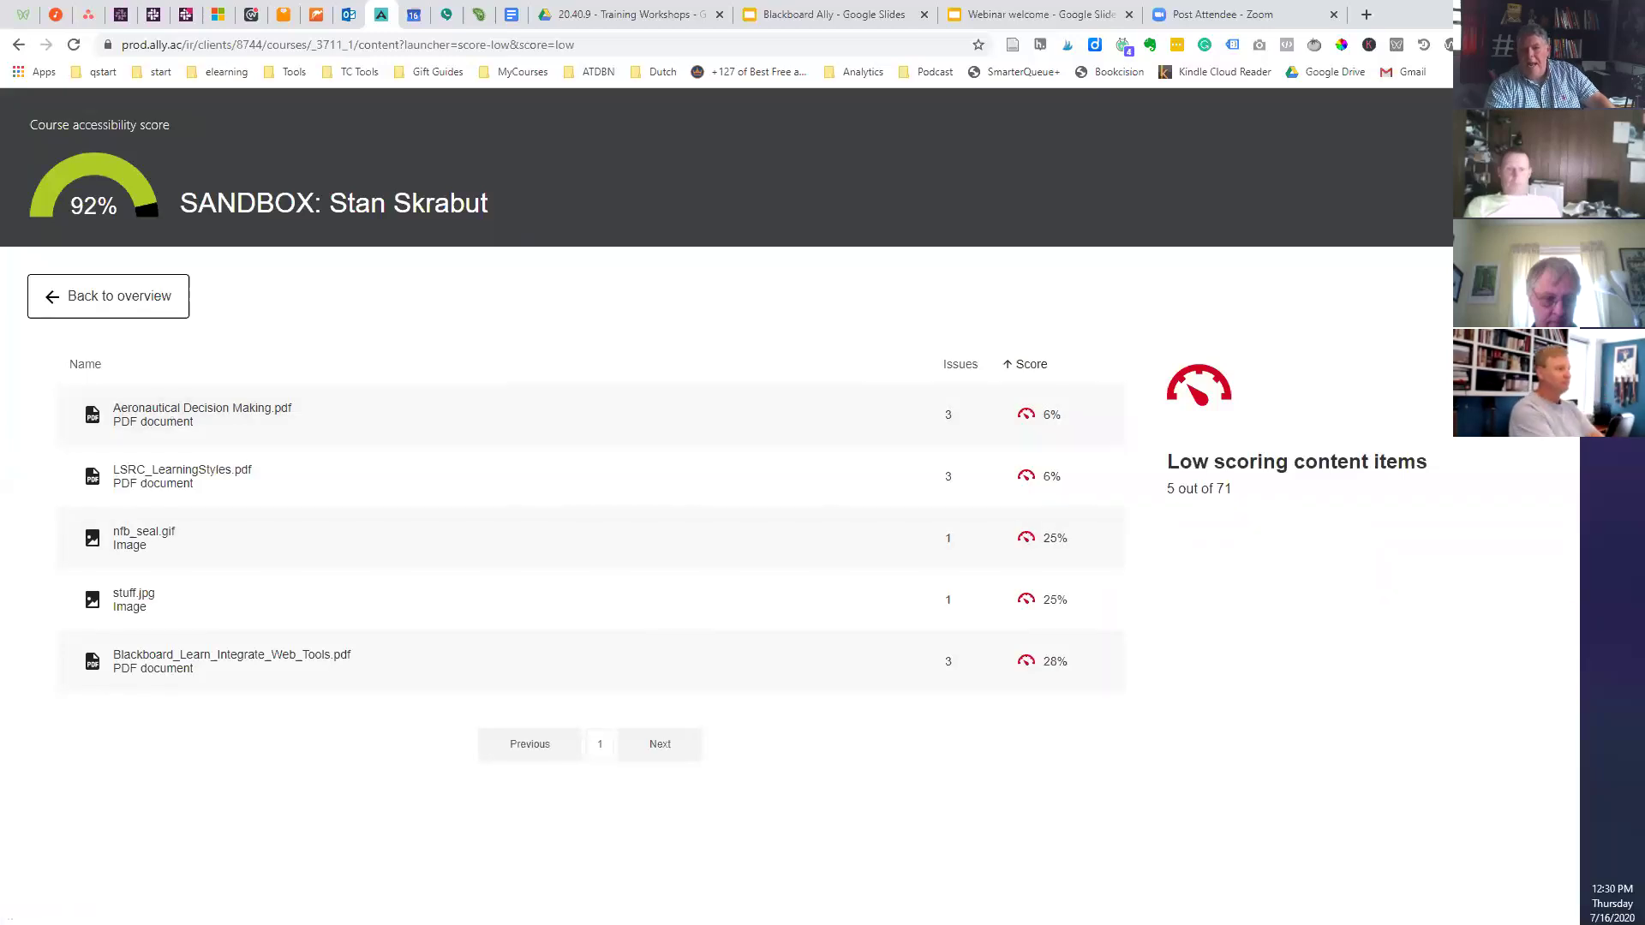
- Open the feedback for Aeronautical Decision Making.pdf and look through its first pages
click(165, 413)
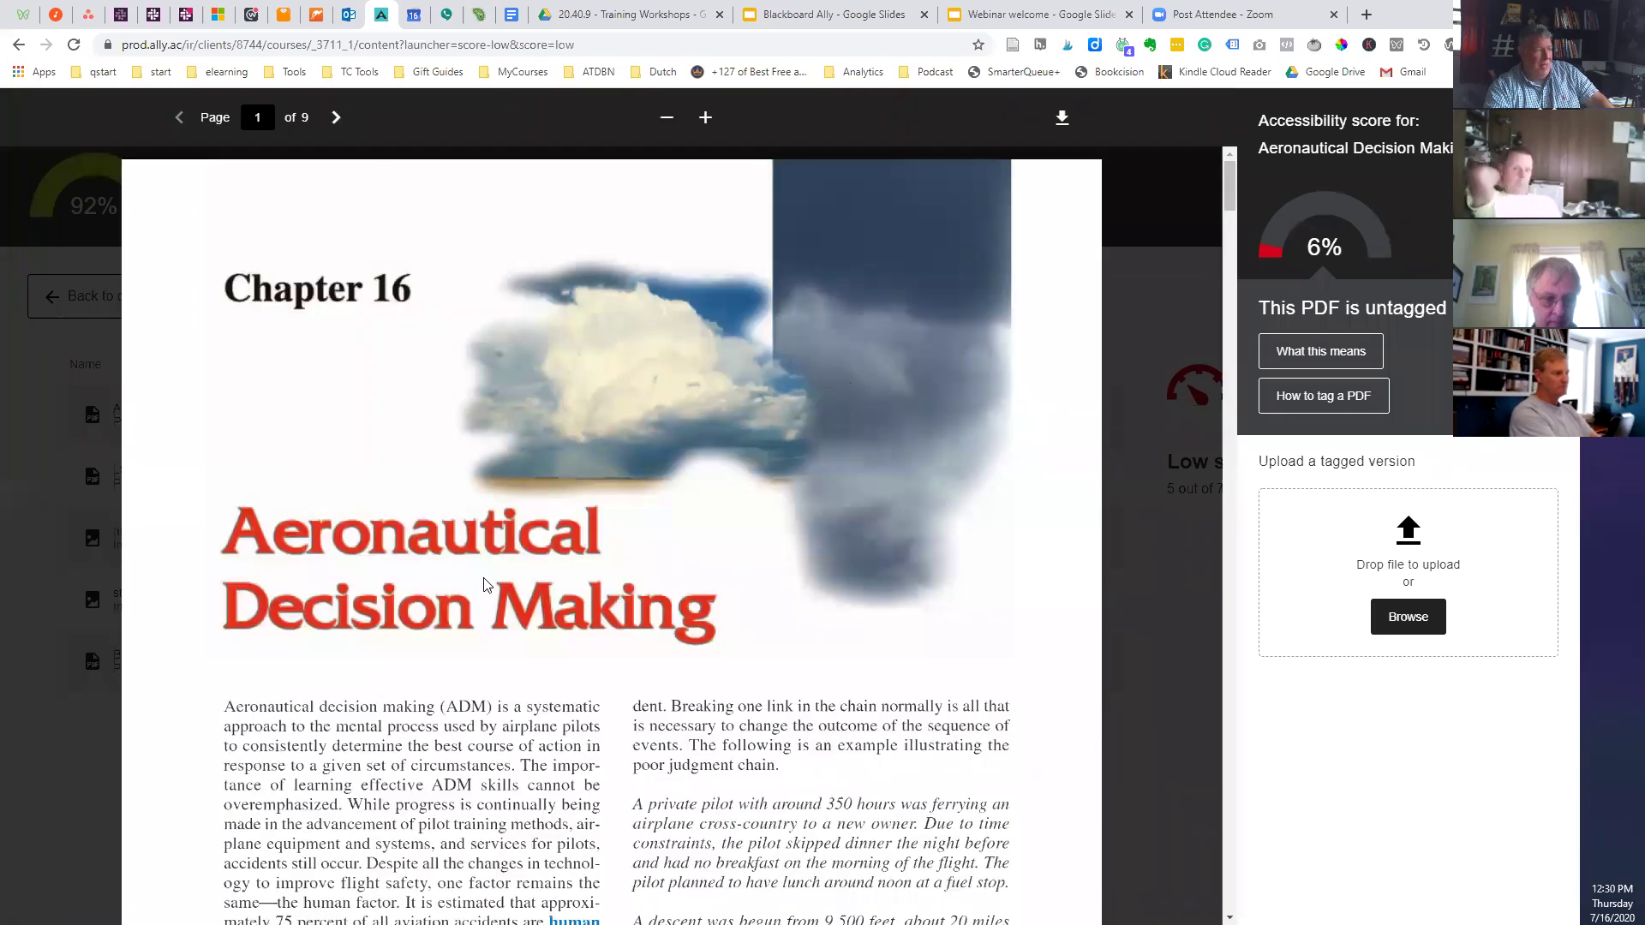
scroll(593, 512, down, 5)
scroll(597, 520, up, 3)
scroll(597, 520, down, 10)
scroll(593, 521, down, 6)
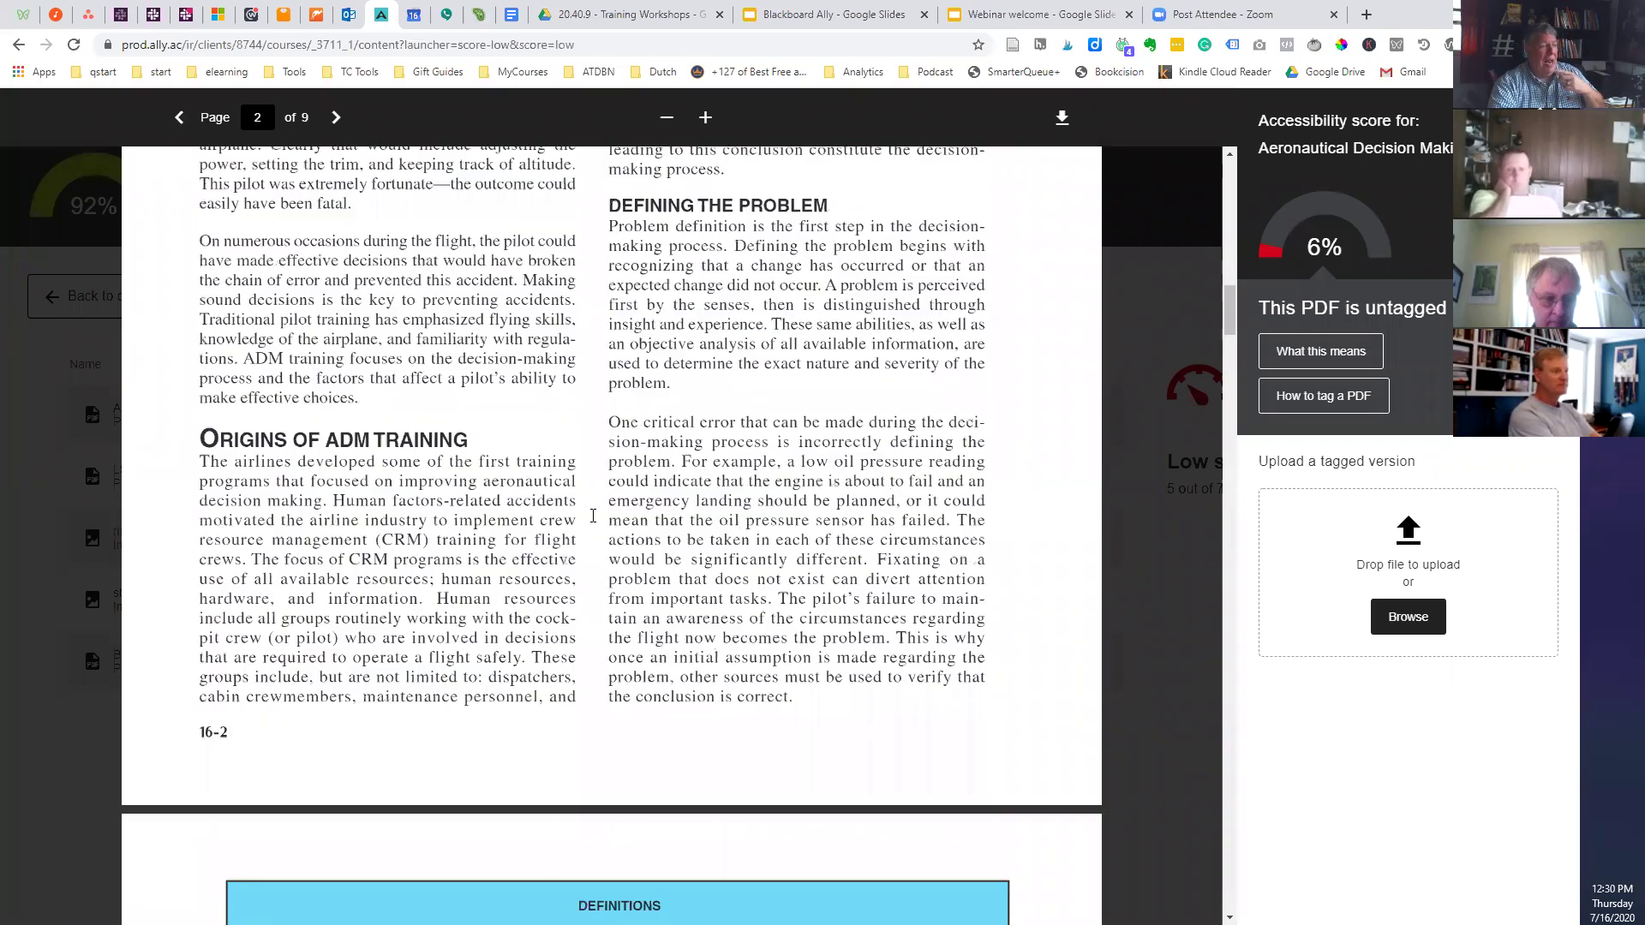
scroll(593, 514, up, 5)
scroll(593, 519, up, 15)
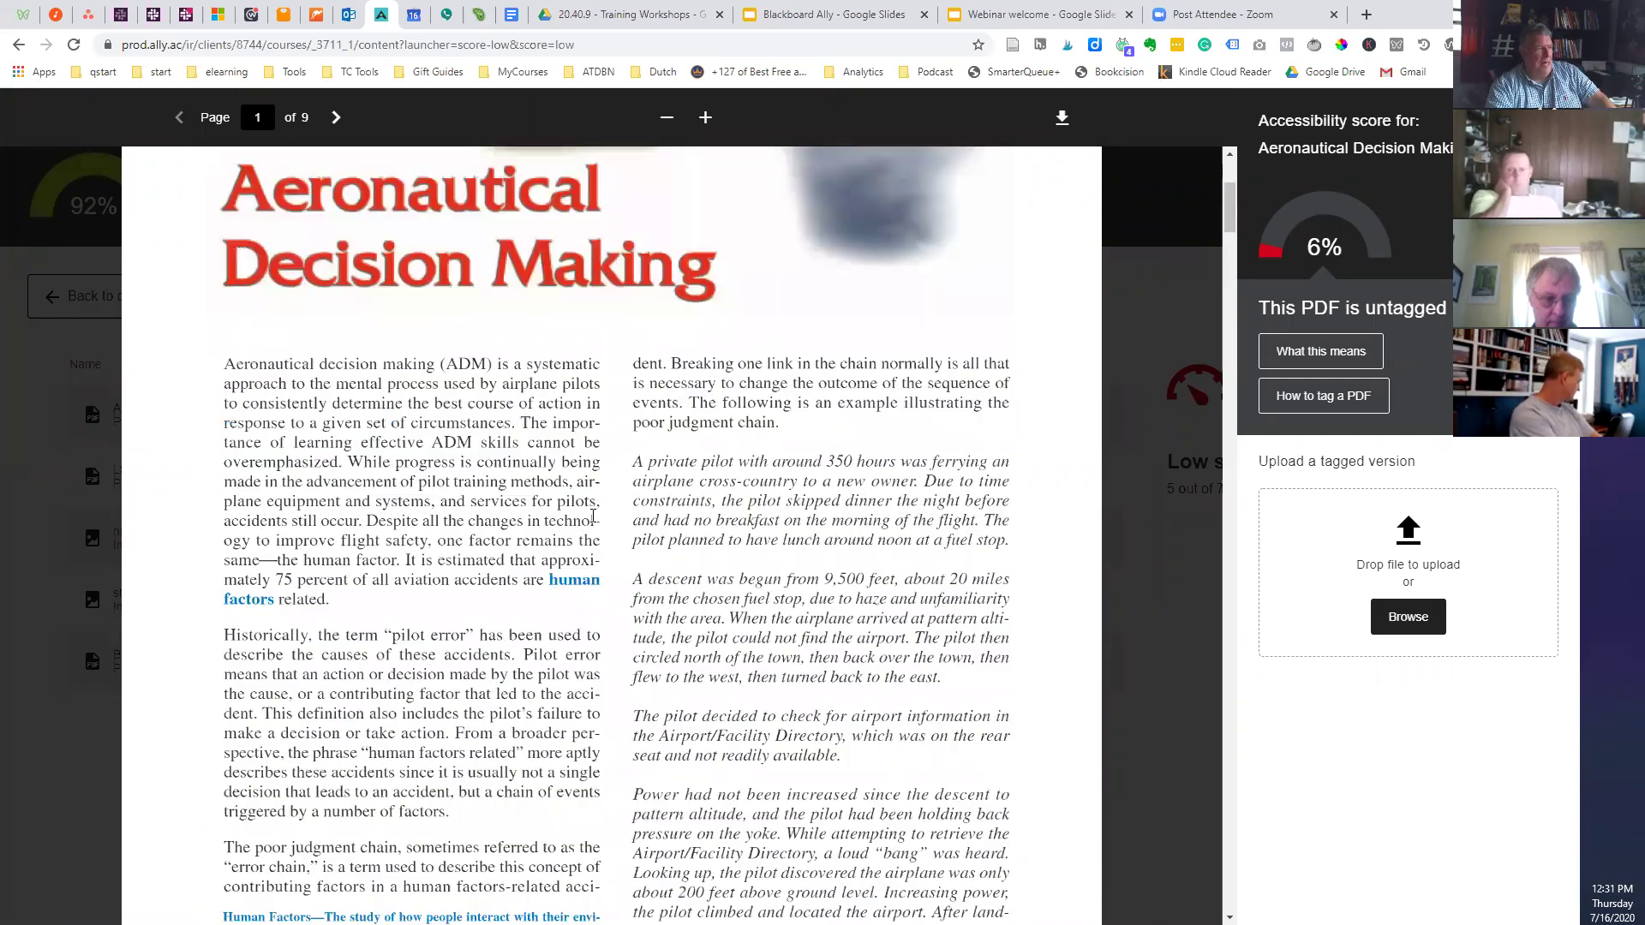
scroll(593, 516, up, 2)
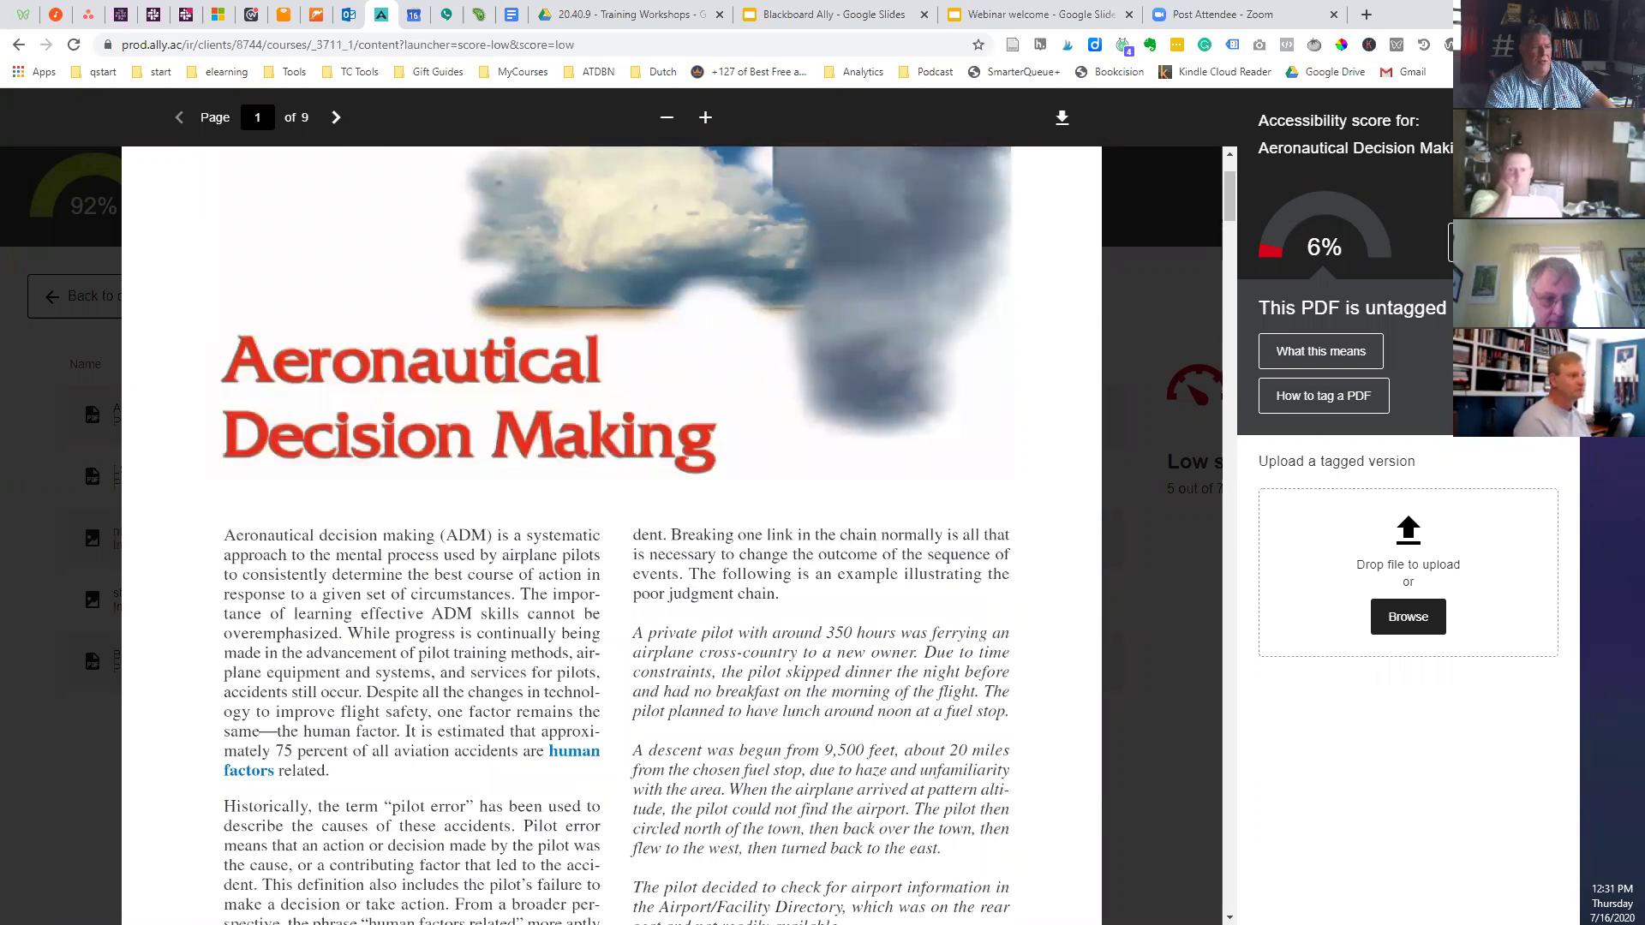
- List all issues of the PDF, inspect the highlighted text with insufficient contrast, and close the feedback
click(1503, 242)
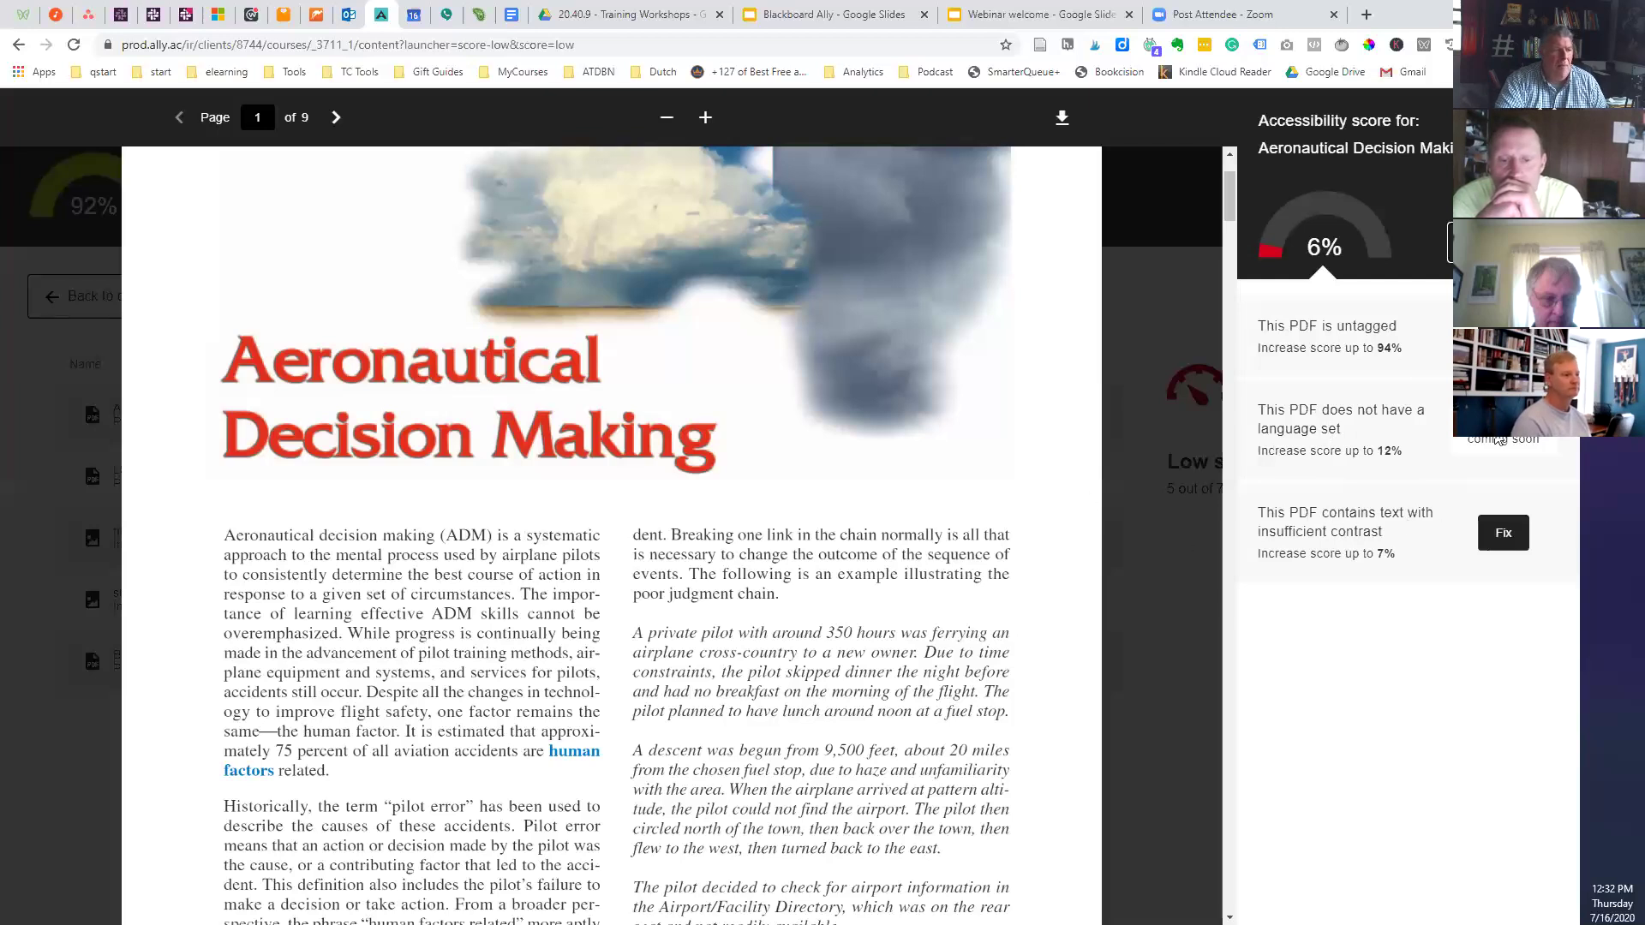
click(1503, 533)
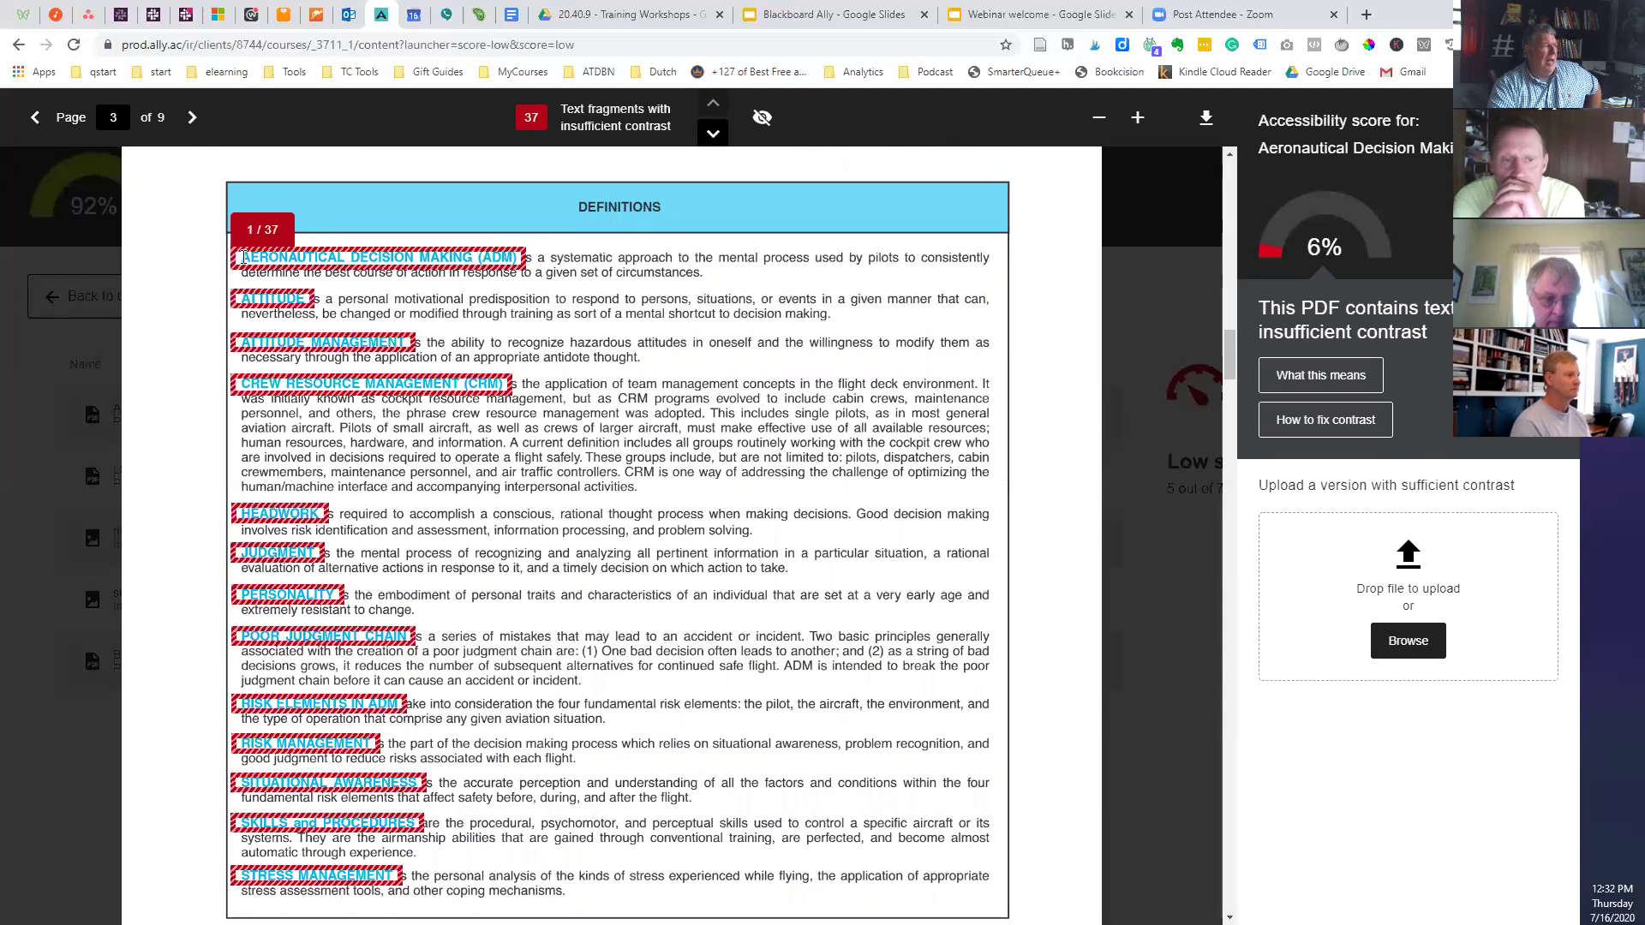
drag(241, 257, 518, 261)
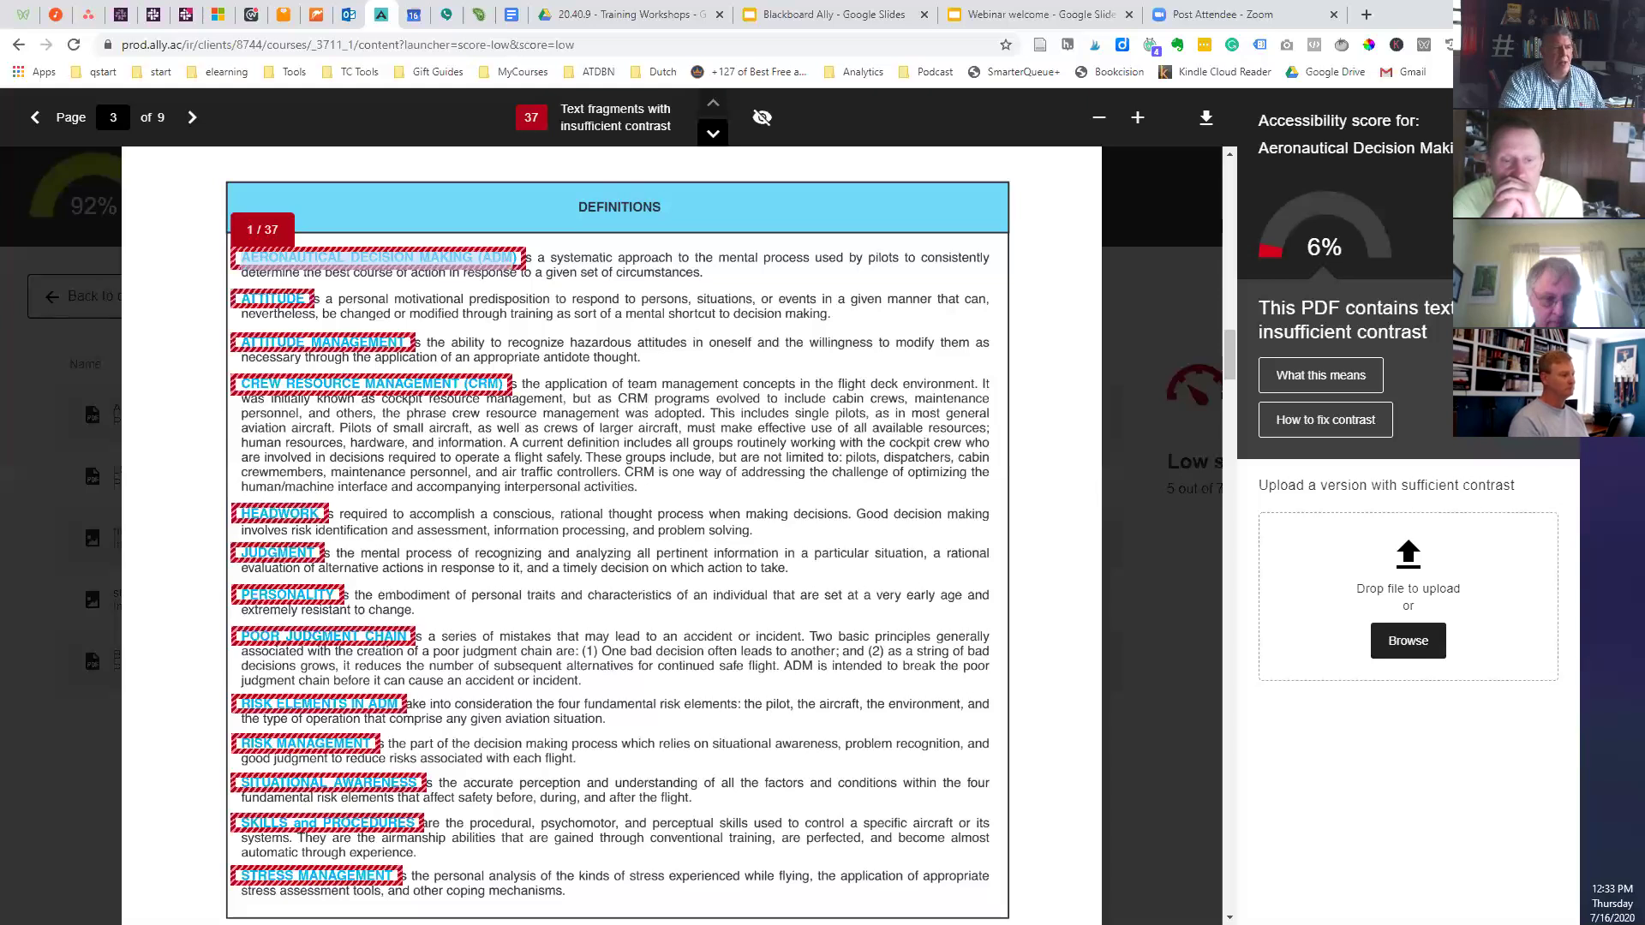
key(Escape)
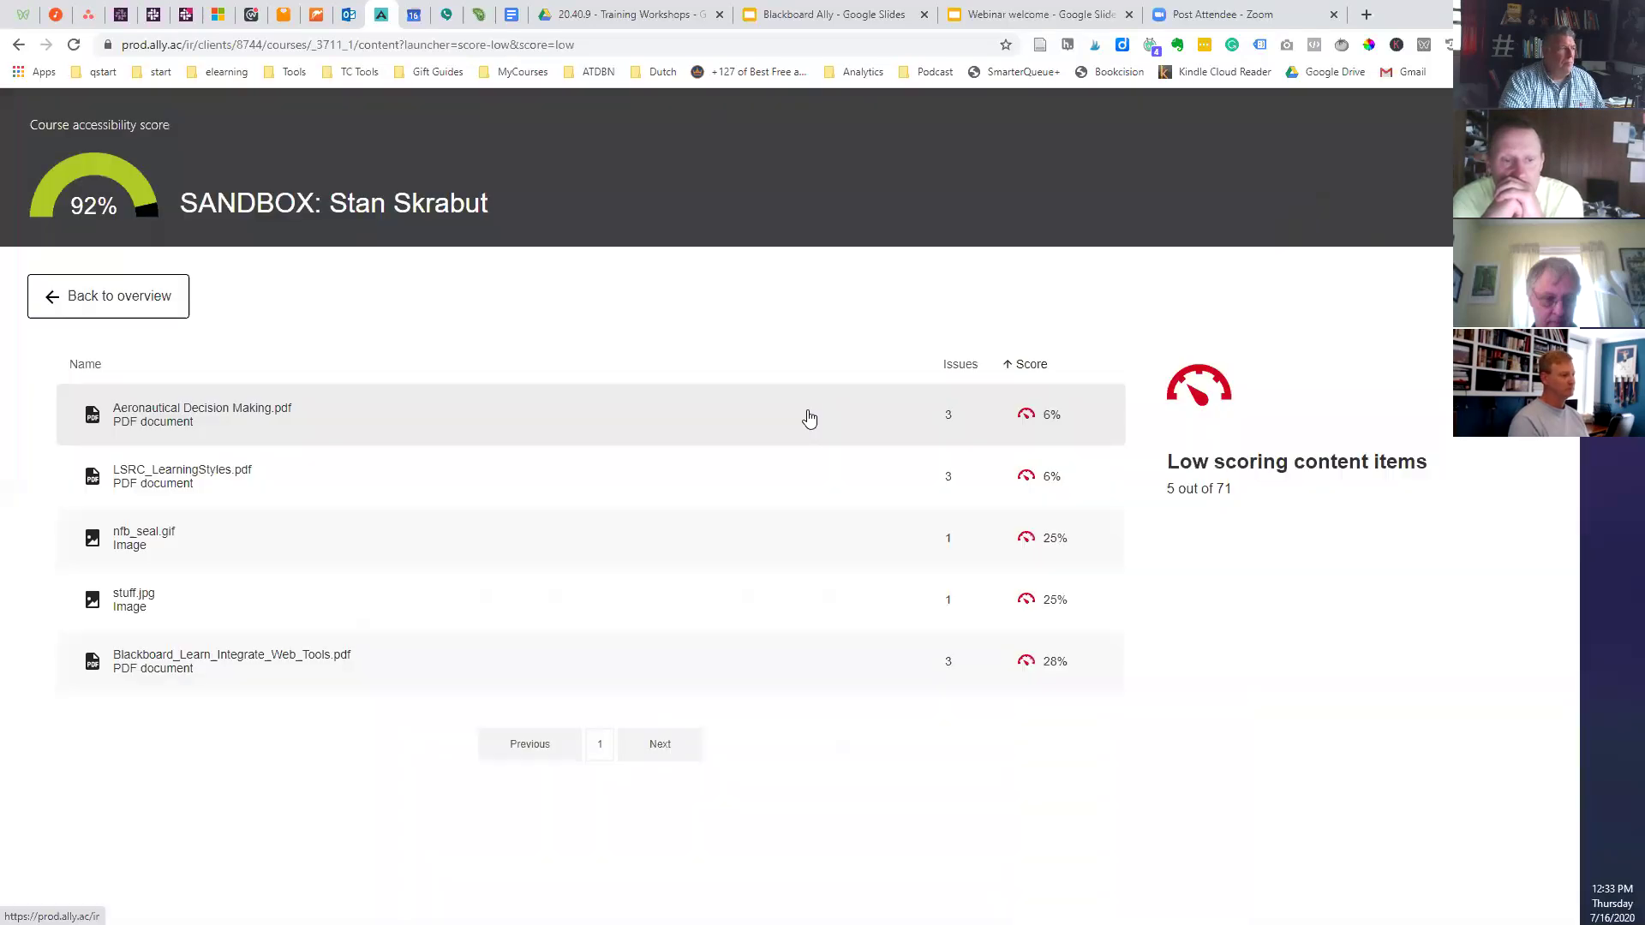
- From the overview's remaining issues, show the images that do not have a description and return to the overview
click(82, 300)
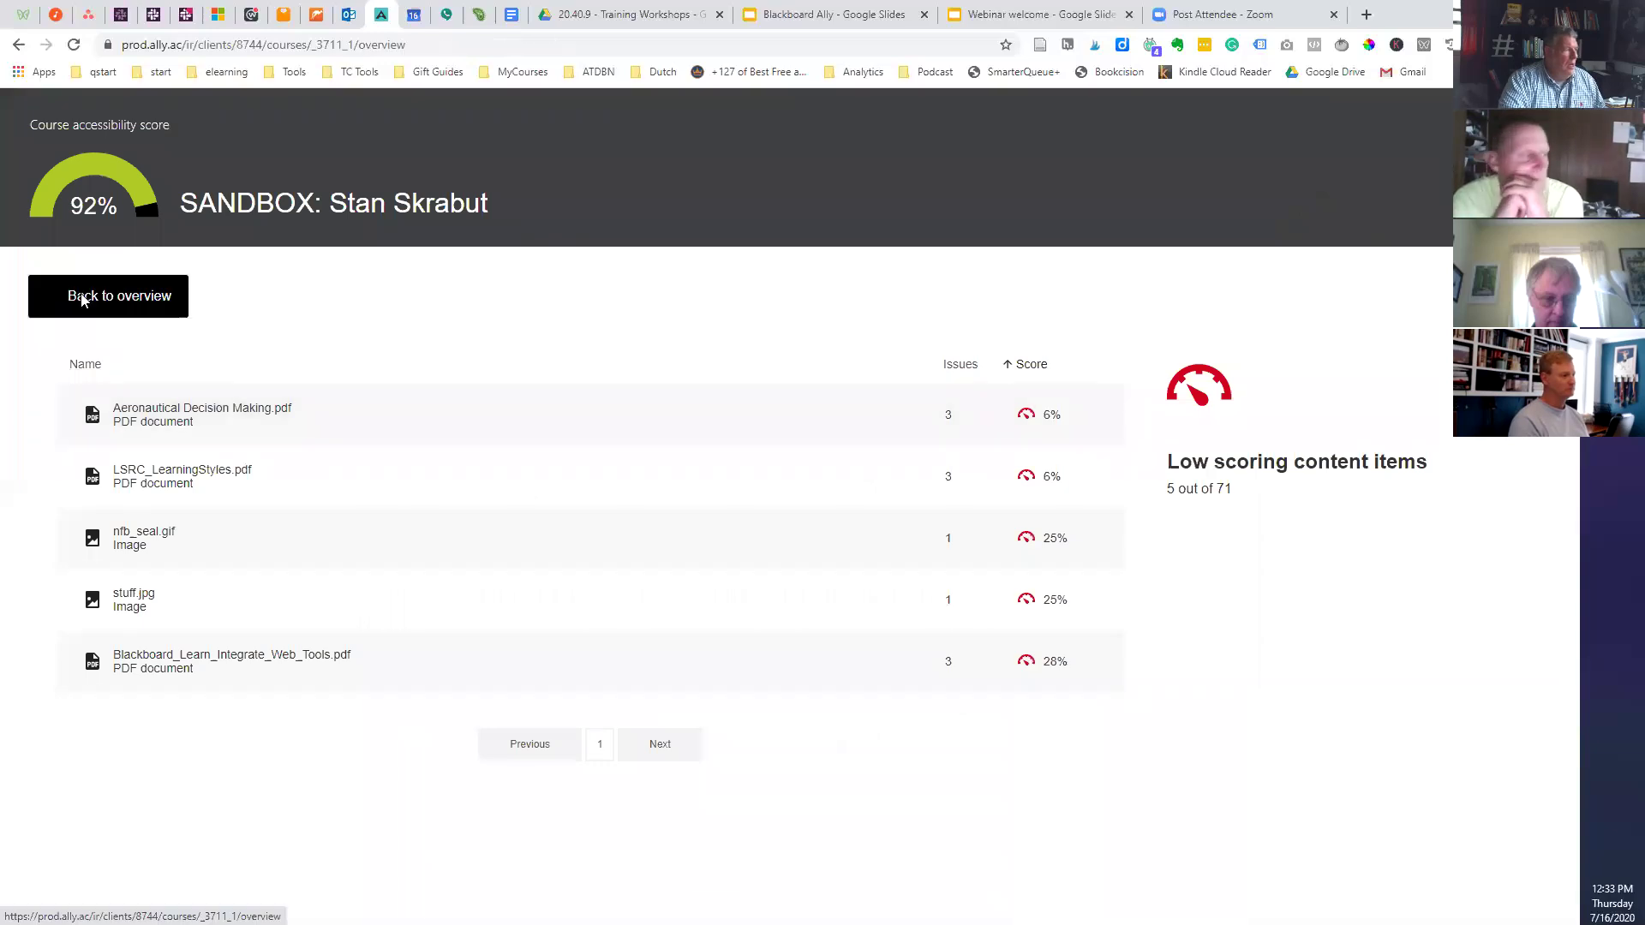
scroll(829, 373, down, 6)
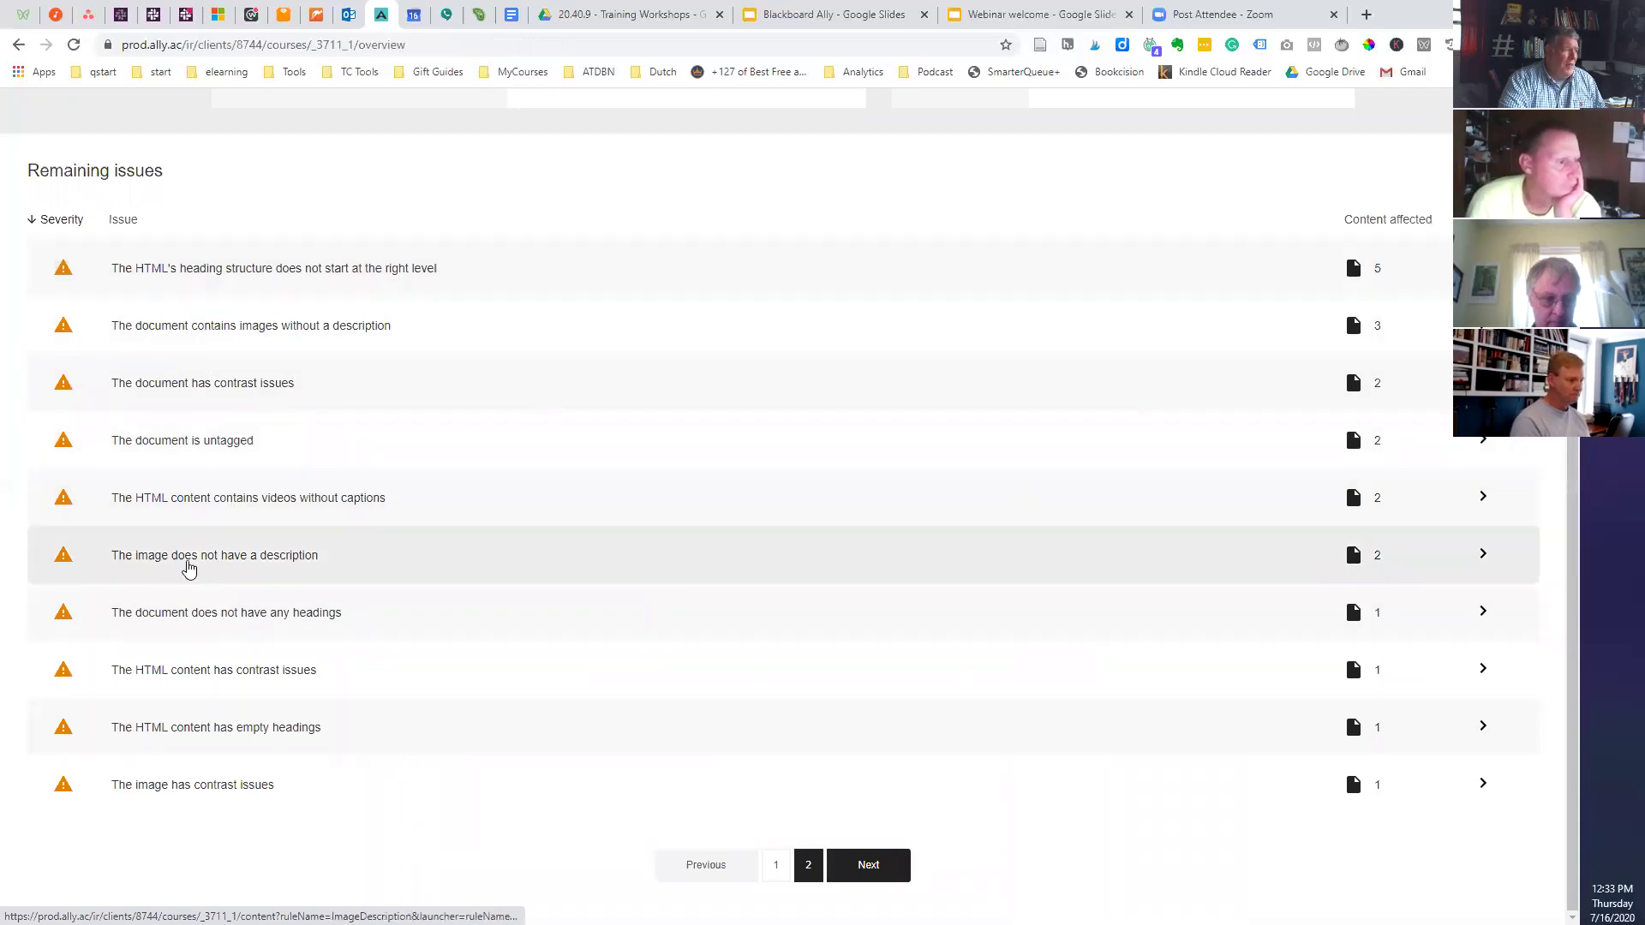
click(189, 569)
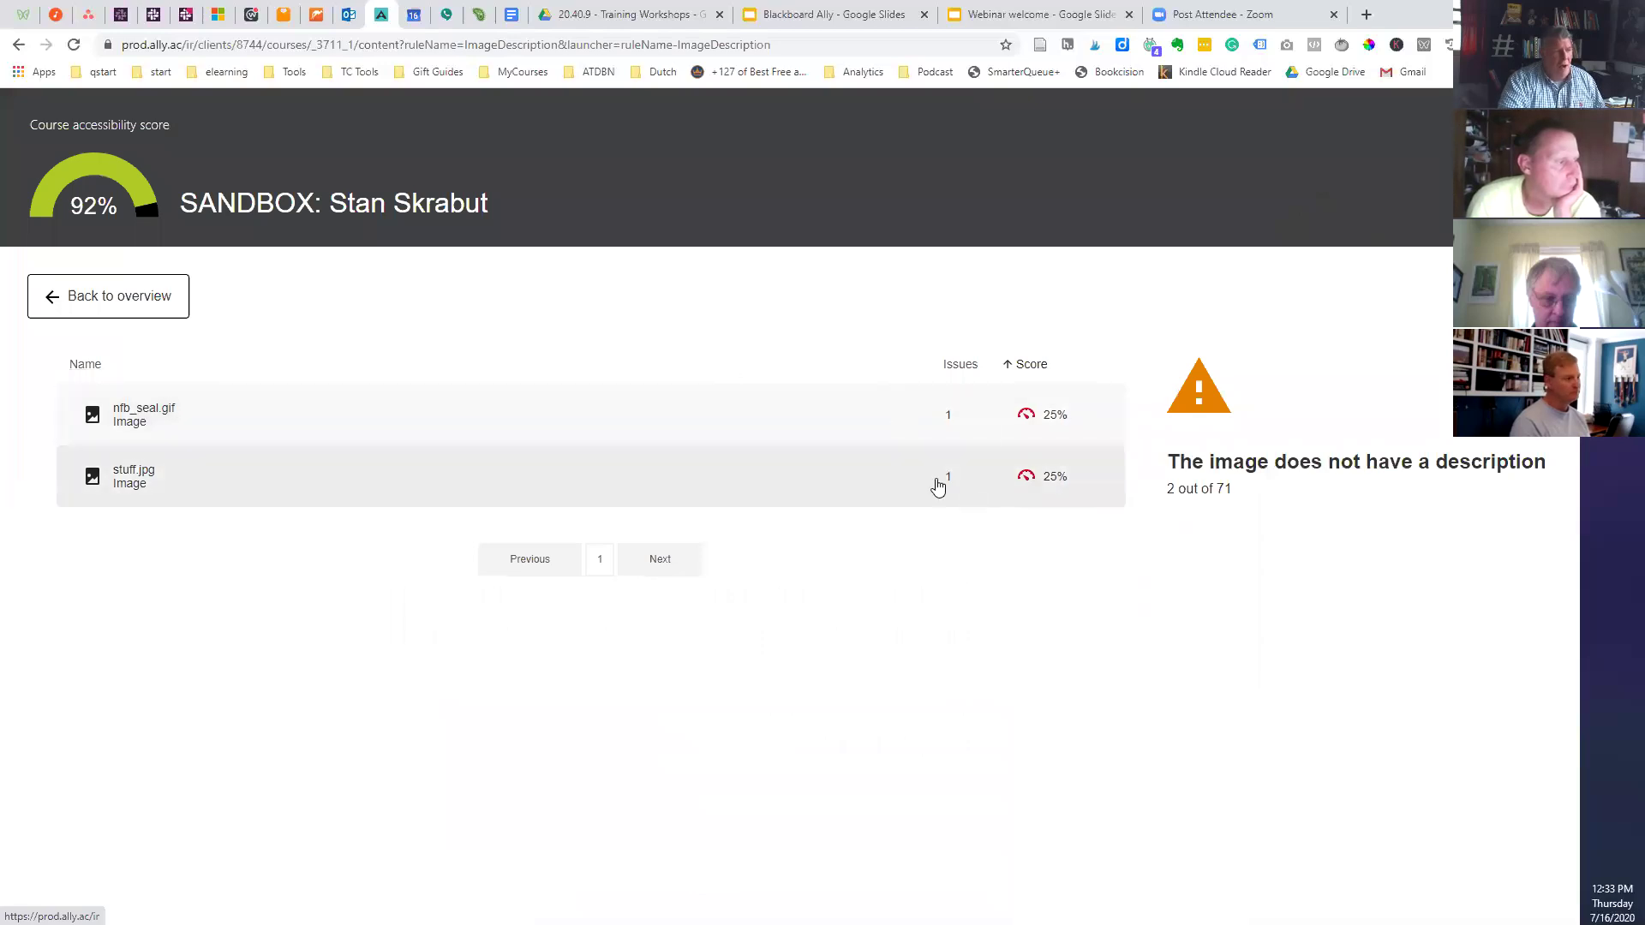
click(108, 295)
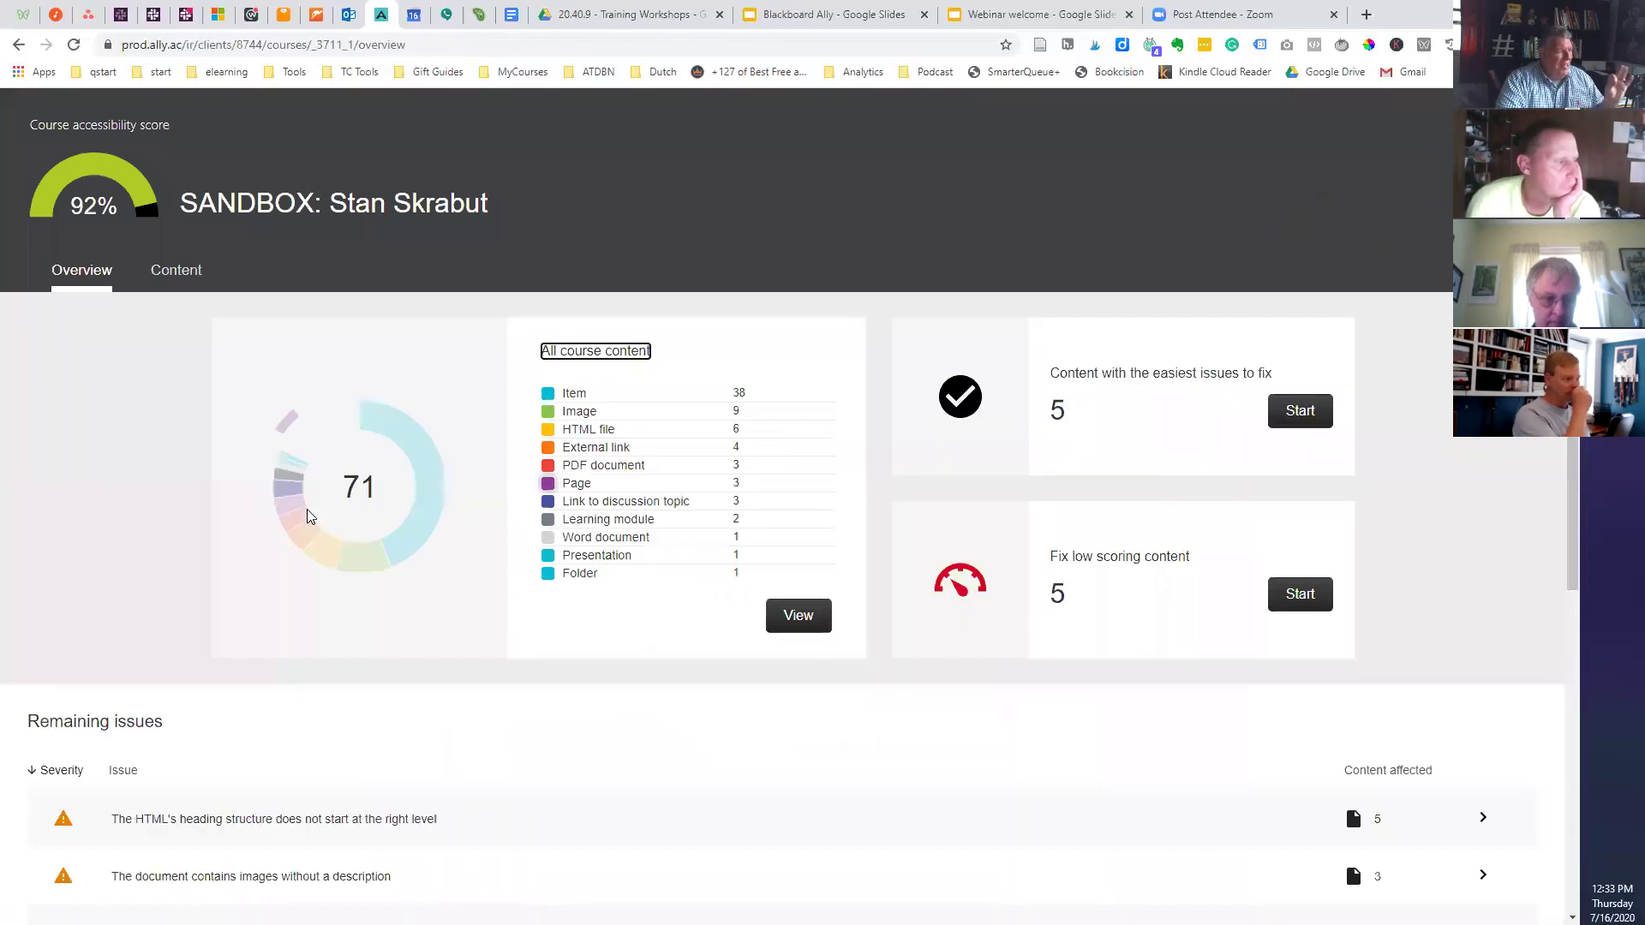
- Open "Adding Closed Captions to YouTube Videos" from the HTML contrast issues and inspect its "YouTube Caption Fixing" link text
scroll(276, 607, down, 6)
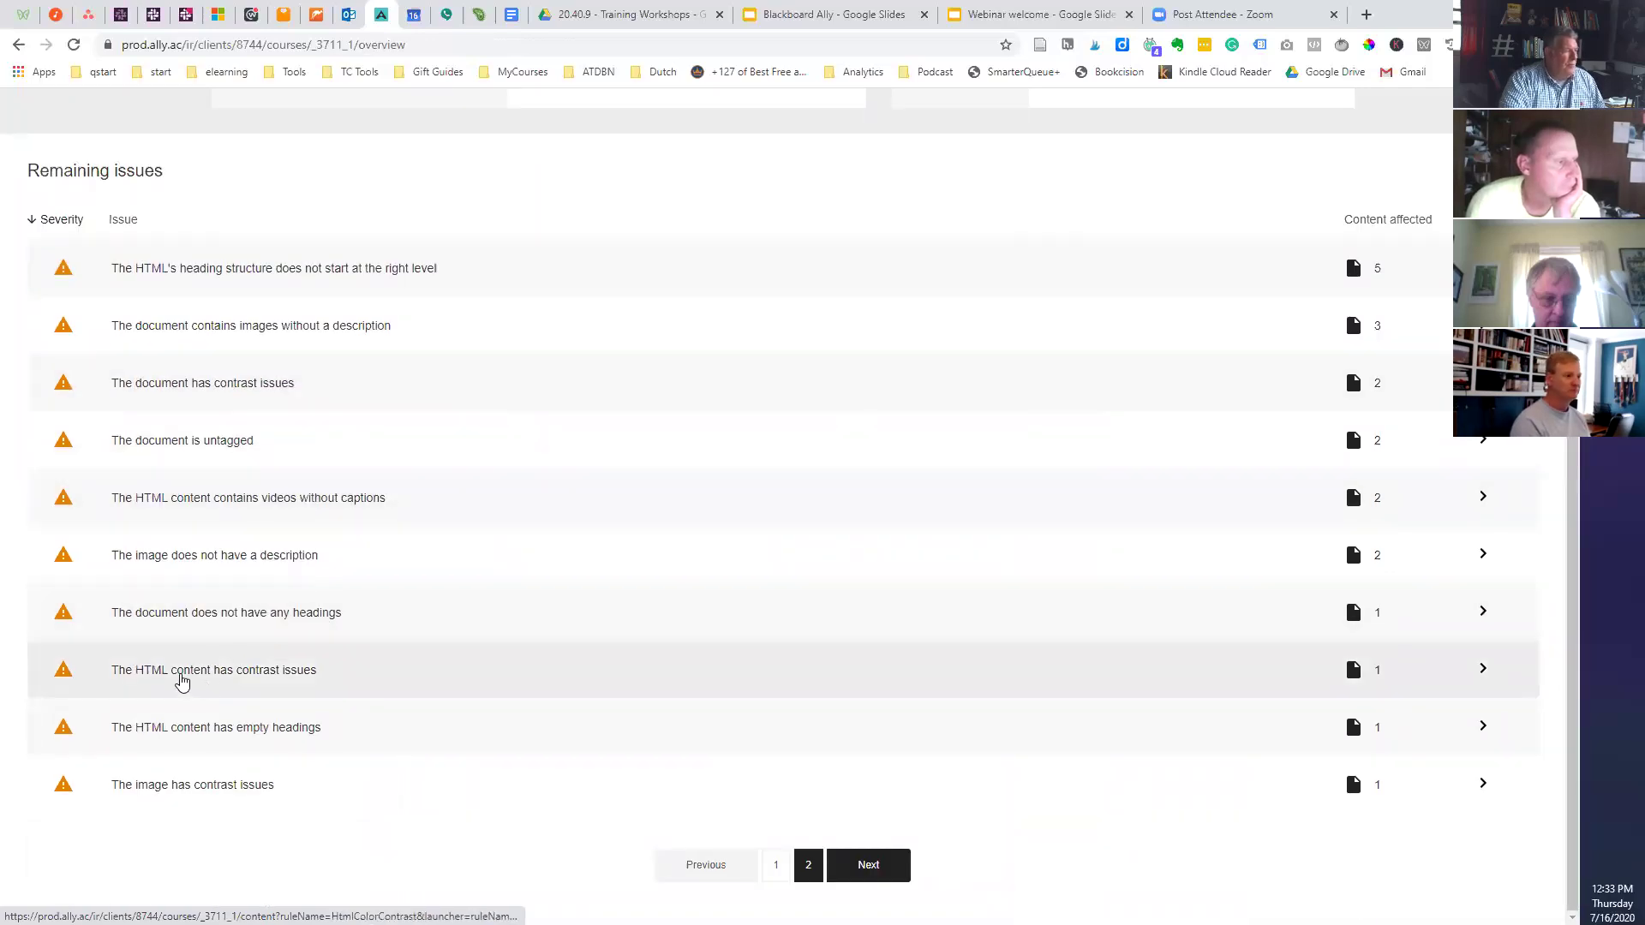
click(183, 681)
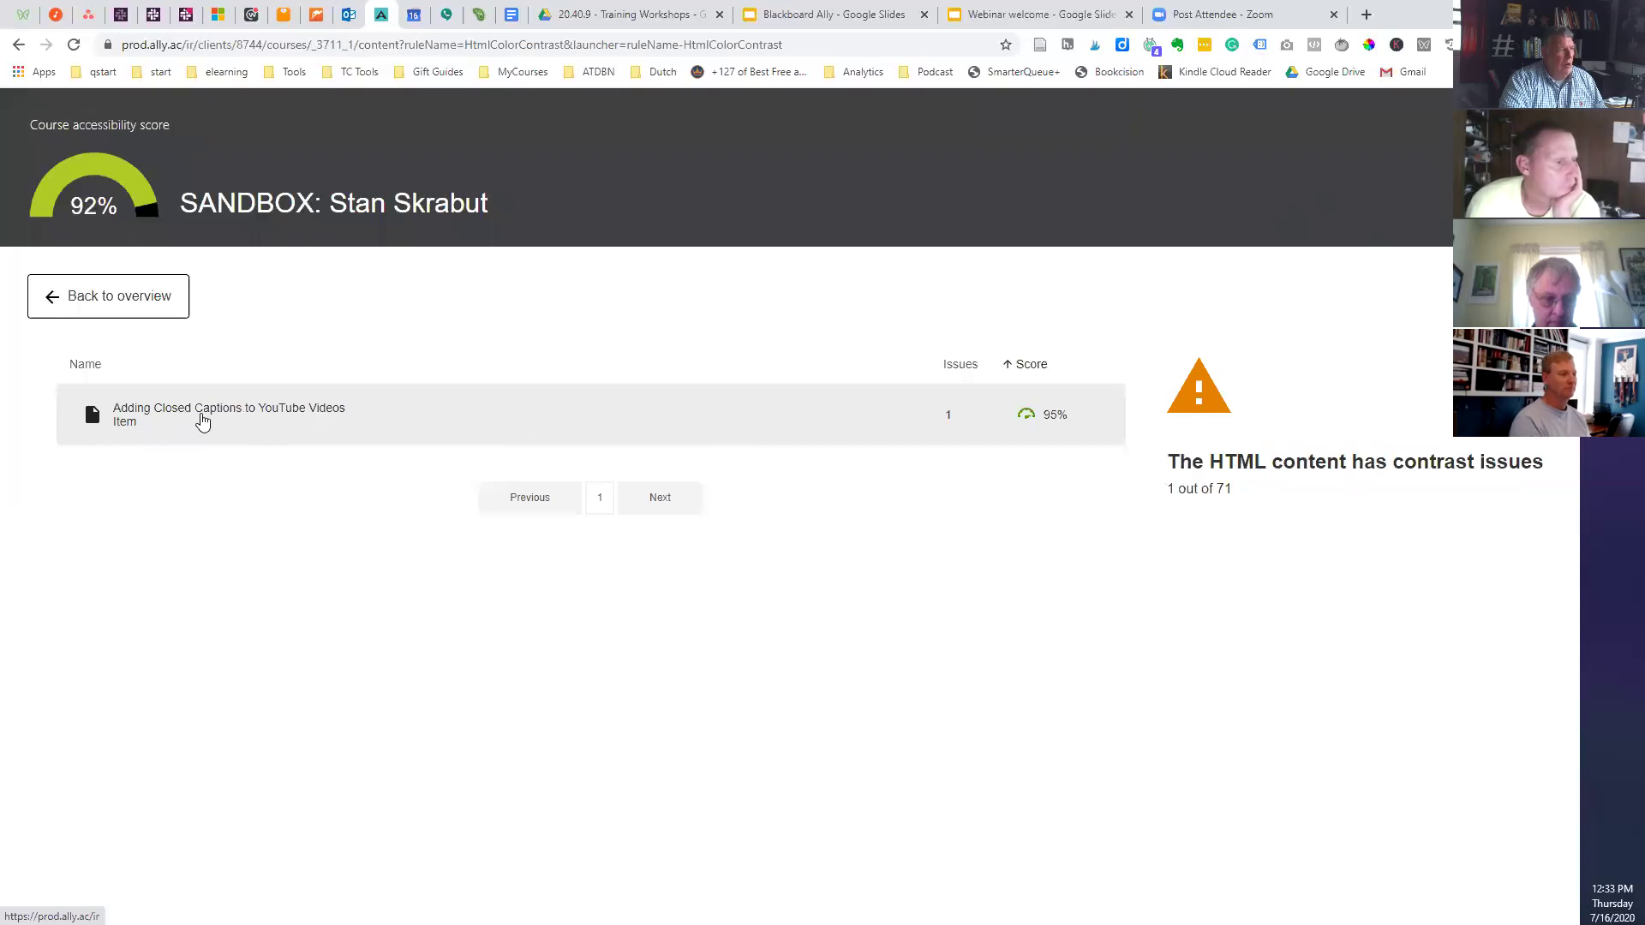
click(206, 414)
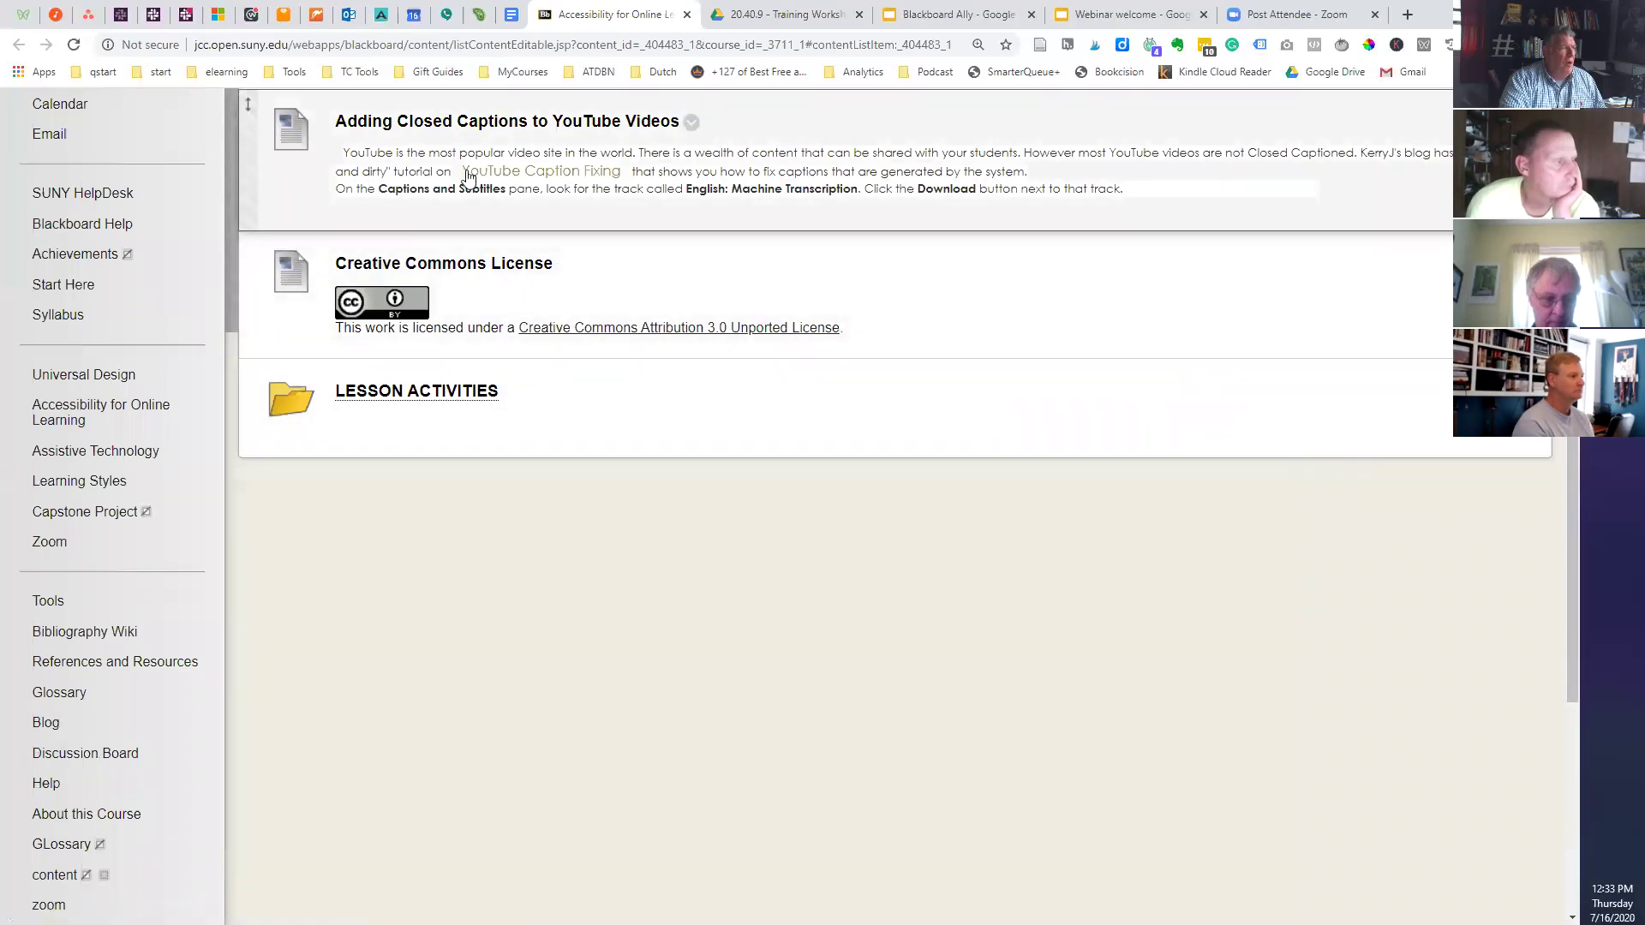
drag(635, 171, 467, 172)
click(998, 178)
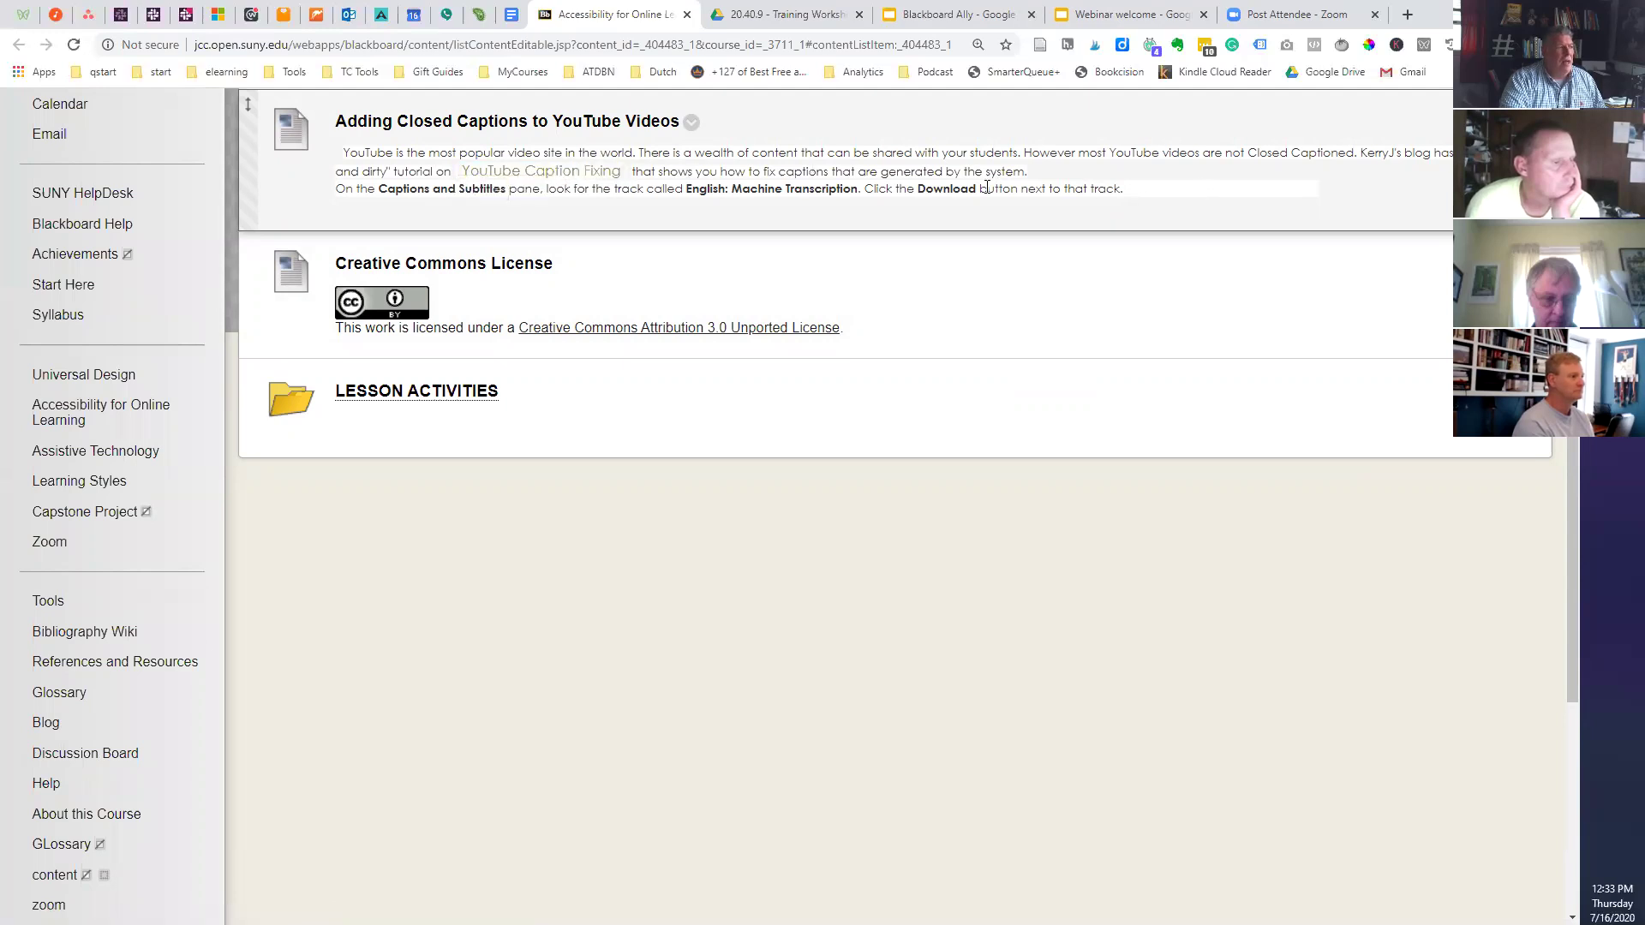
- Open the "Adding Closed Captions to YouTube Videos" item for editing and show its text content
click(691, 123)
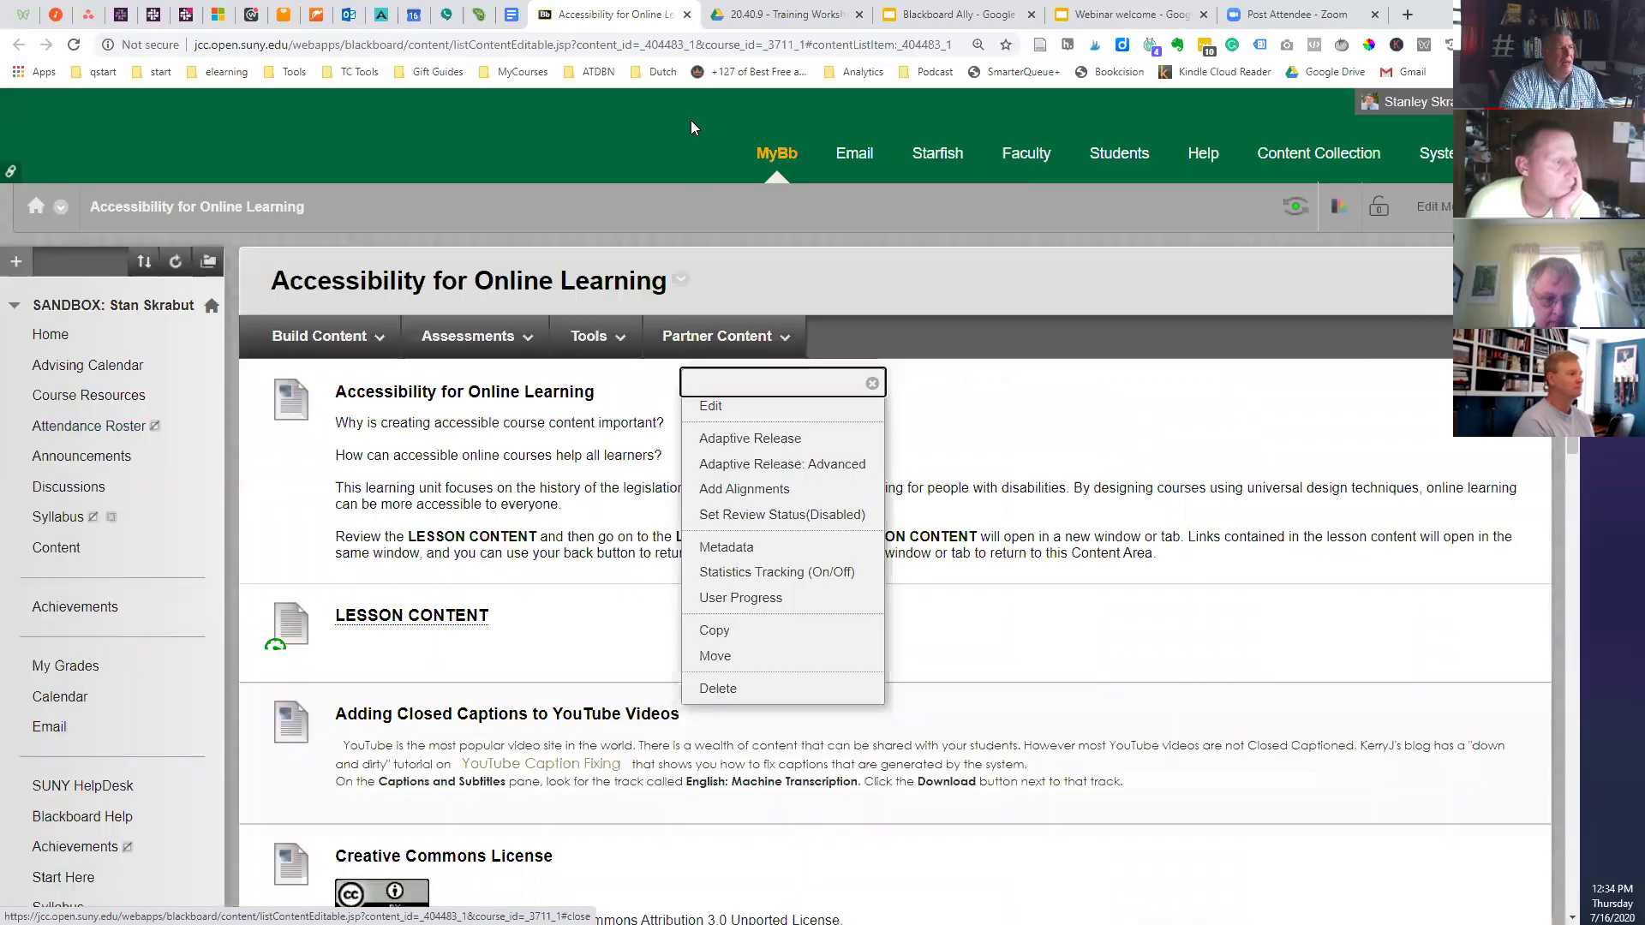
click(710, 406)
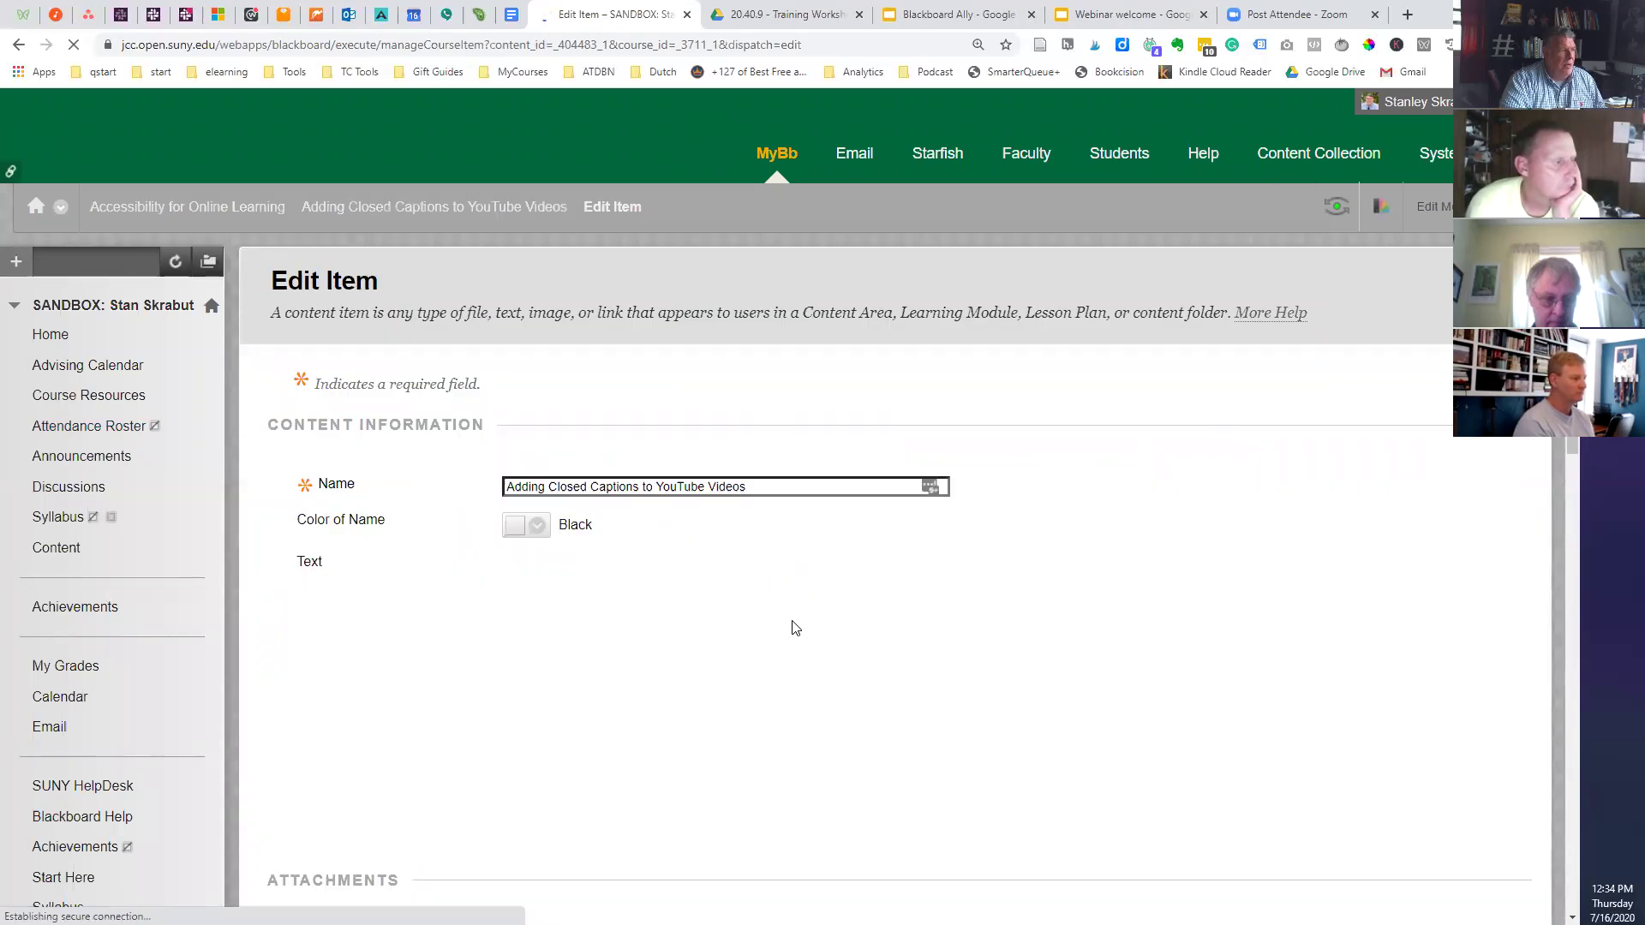
scroll(795, 628, down, 4)
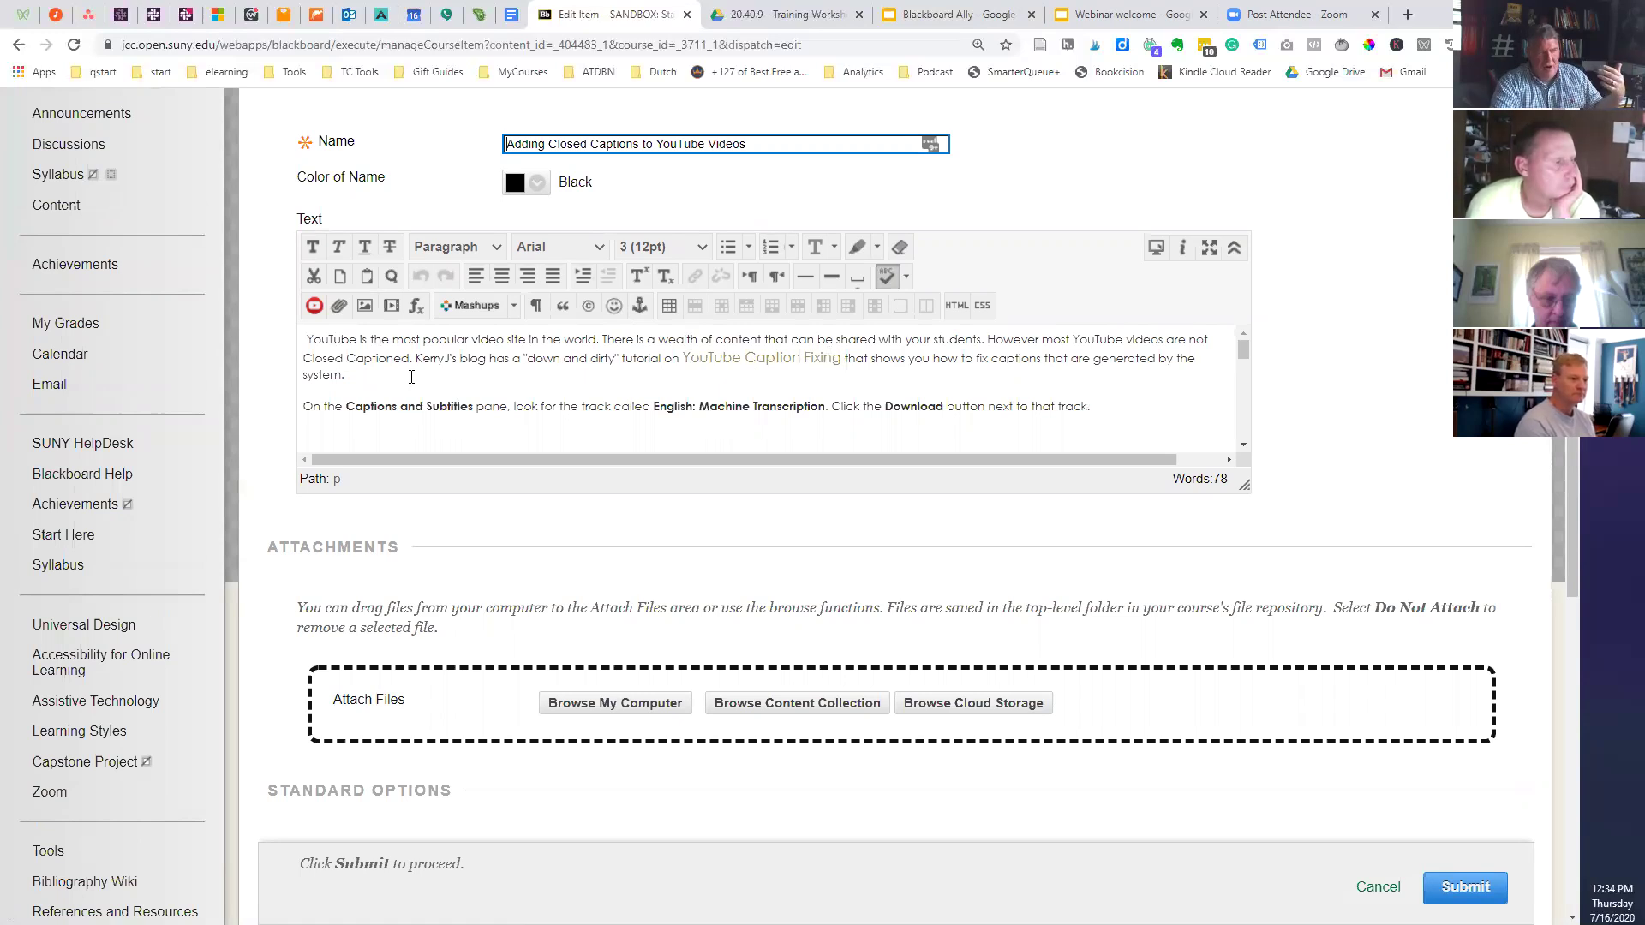
- Remove all formatting from the item's body text and delete the space before "YouTube" at its start
drag(306, 339, 1114, 410)
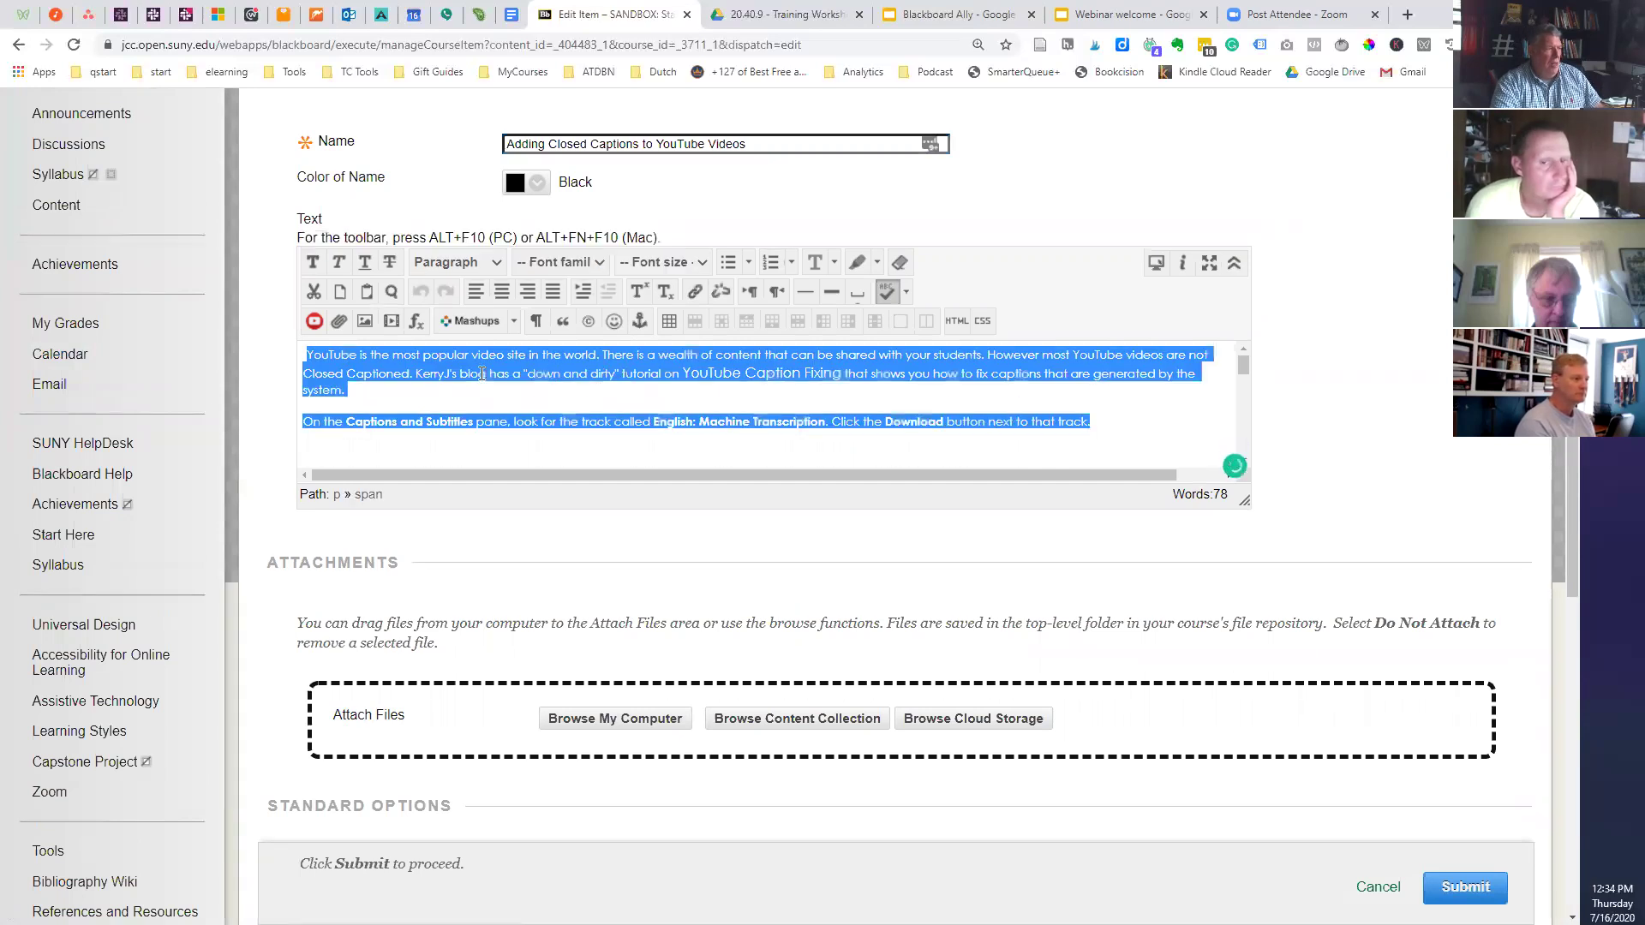
click(444, 388)
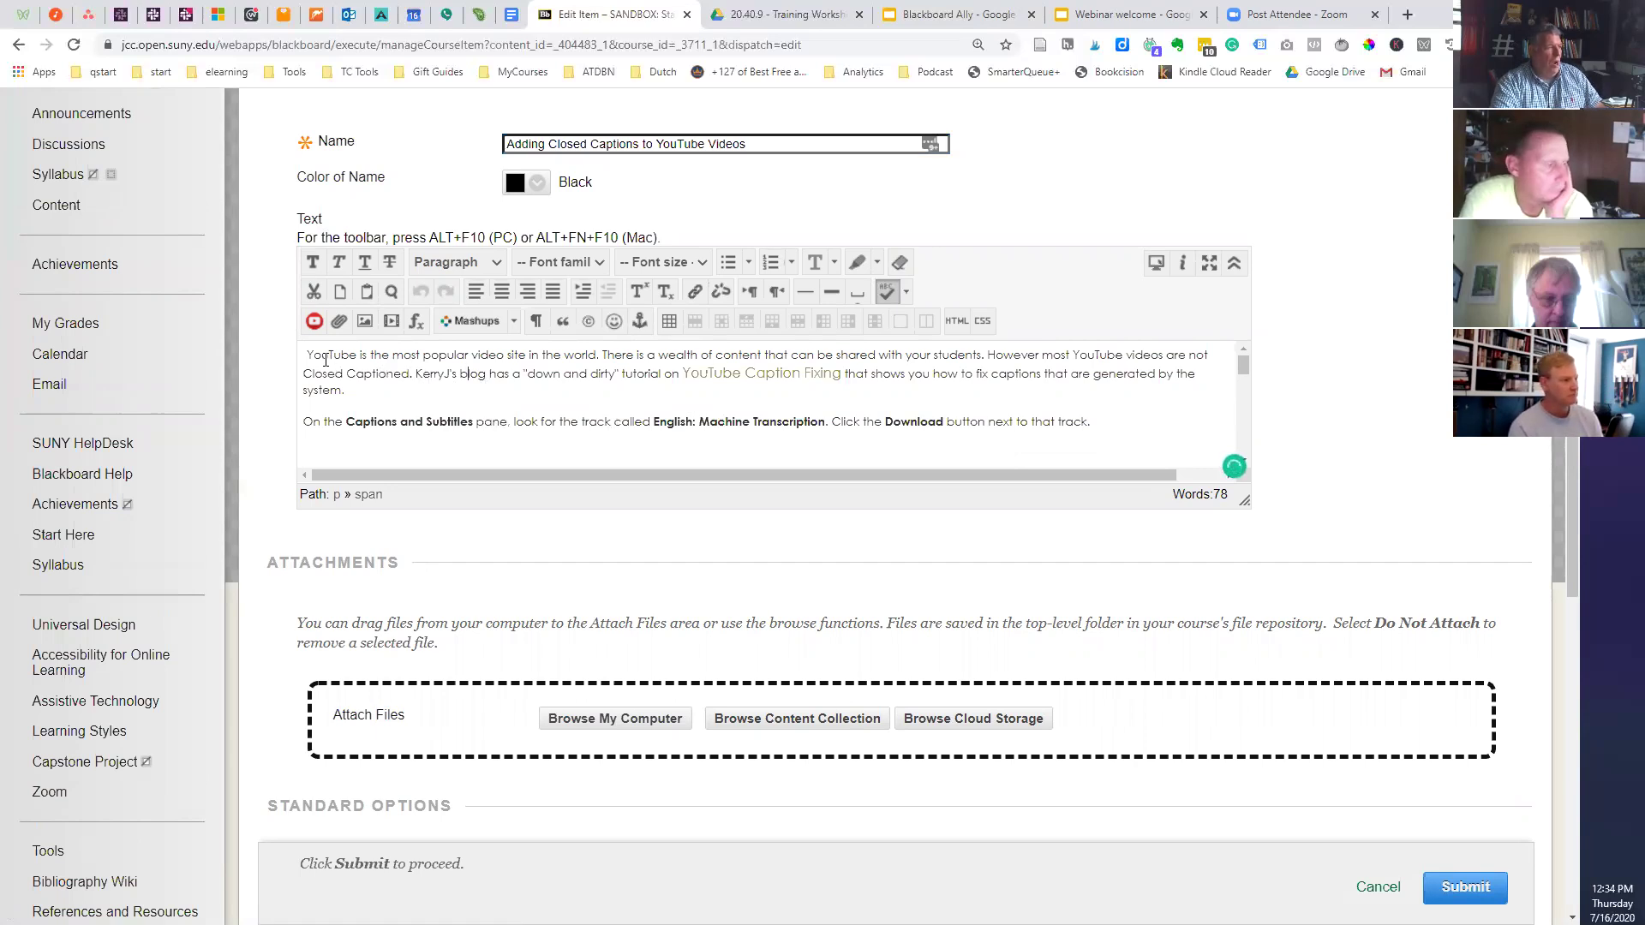
drag(302, 353, 1235, 417)
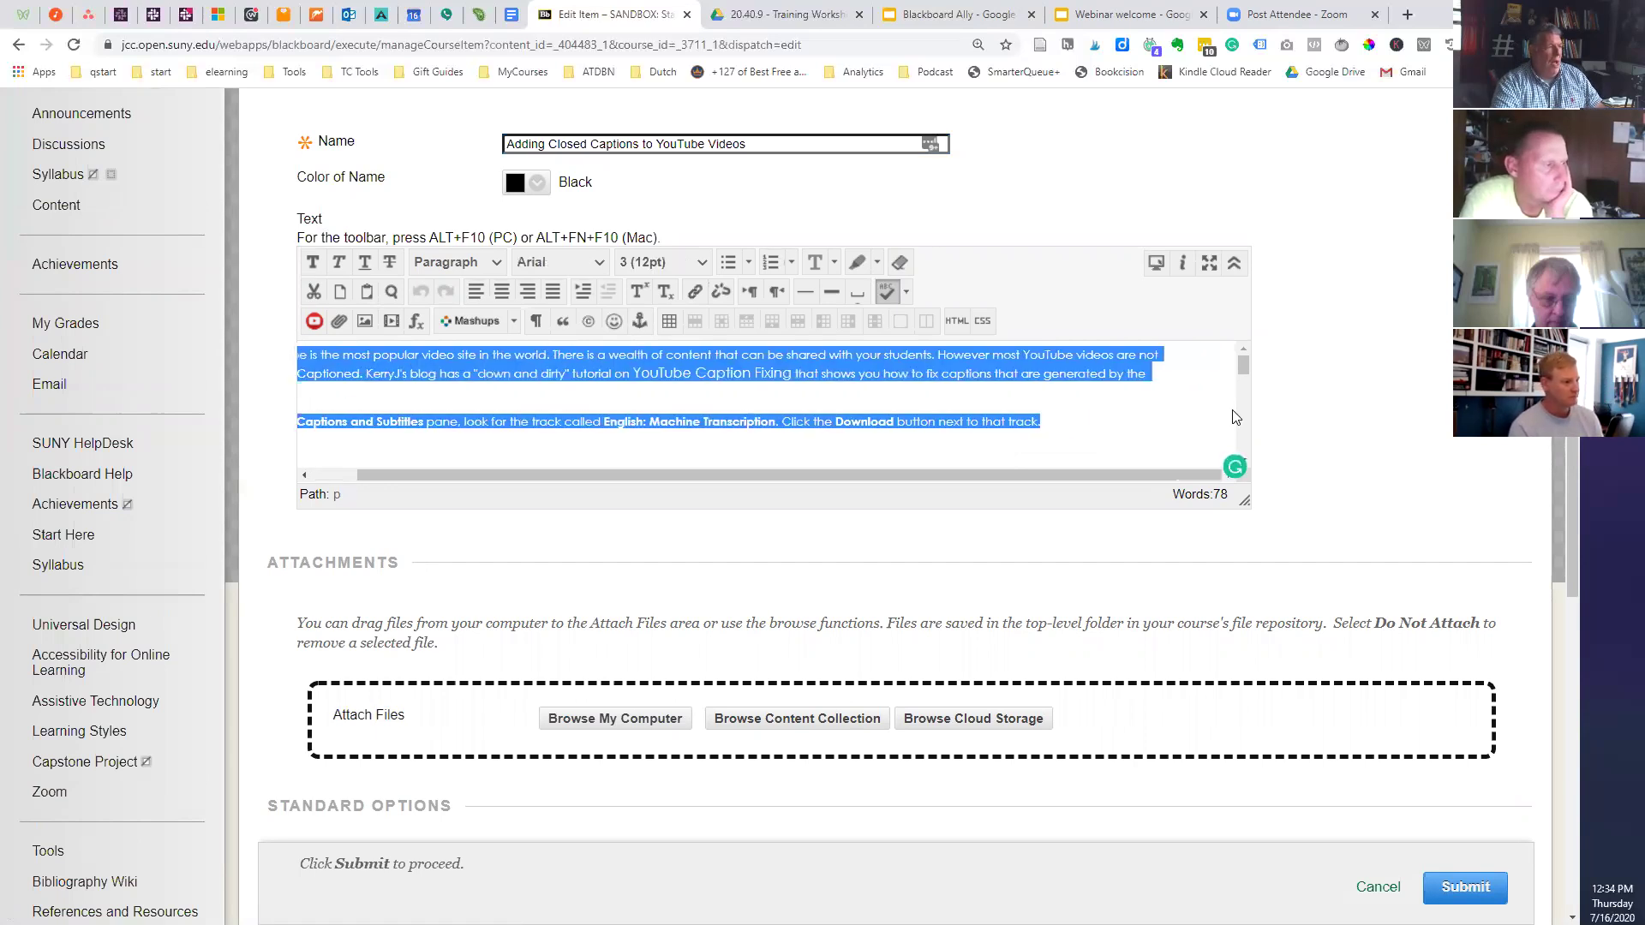
click(900, 258)
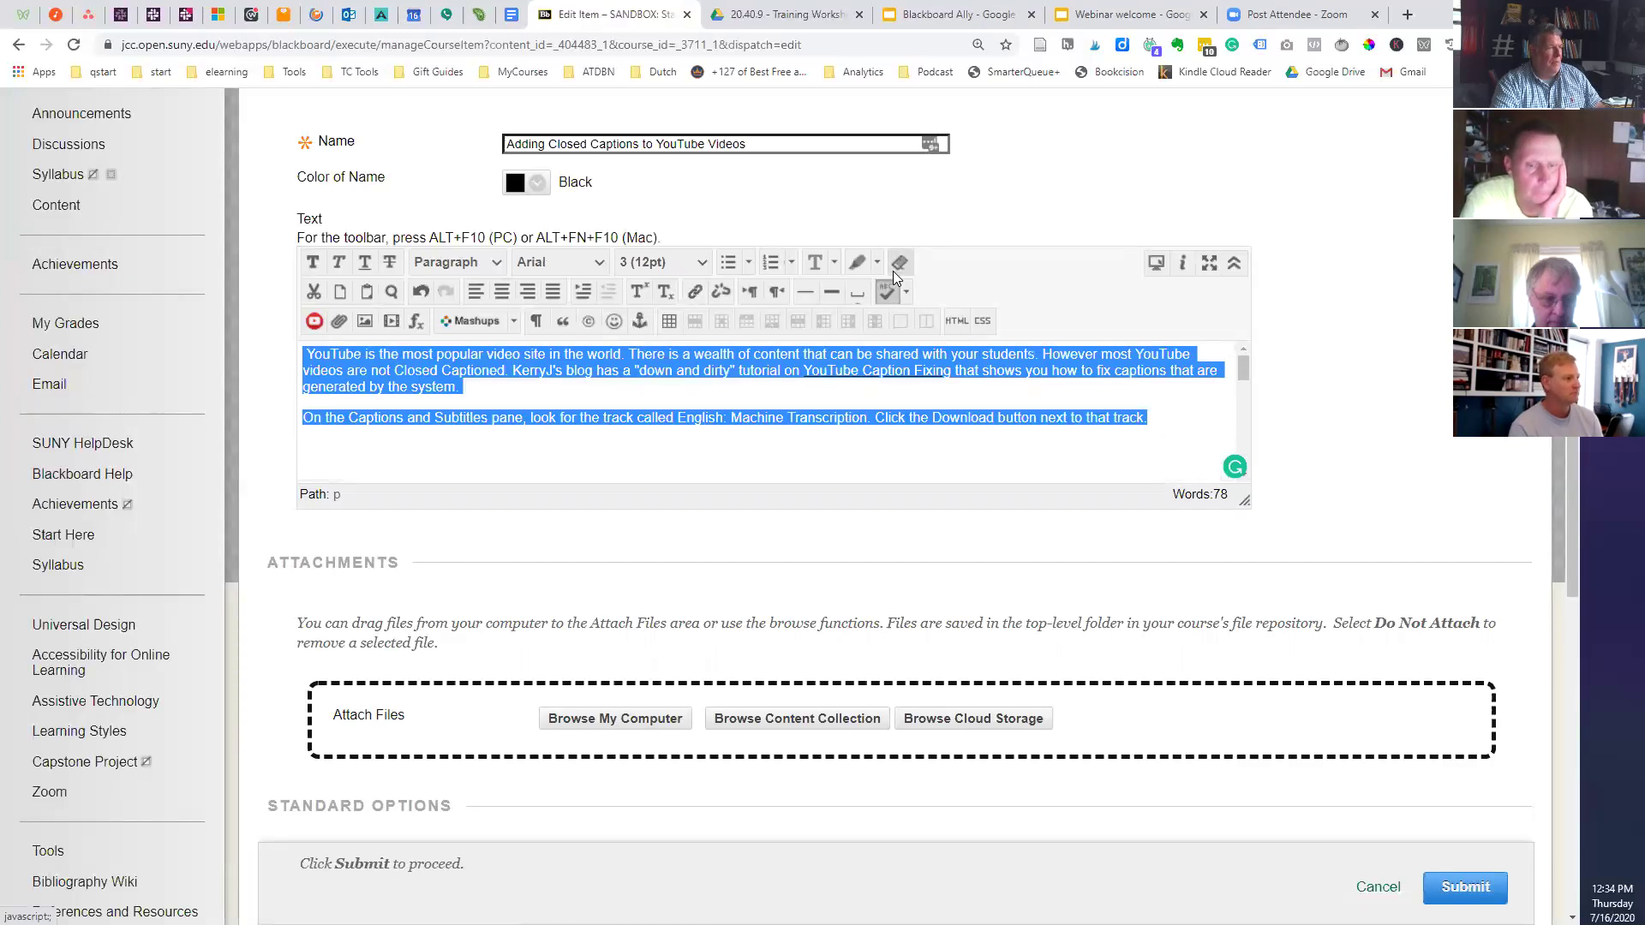
click(801, 389)
key(ctrl+Home)
key(Delete)
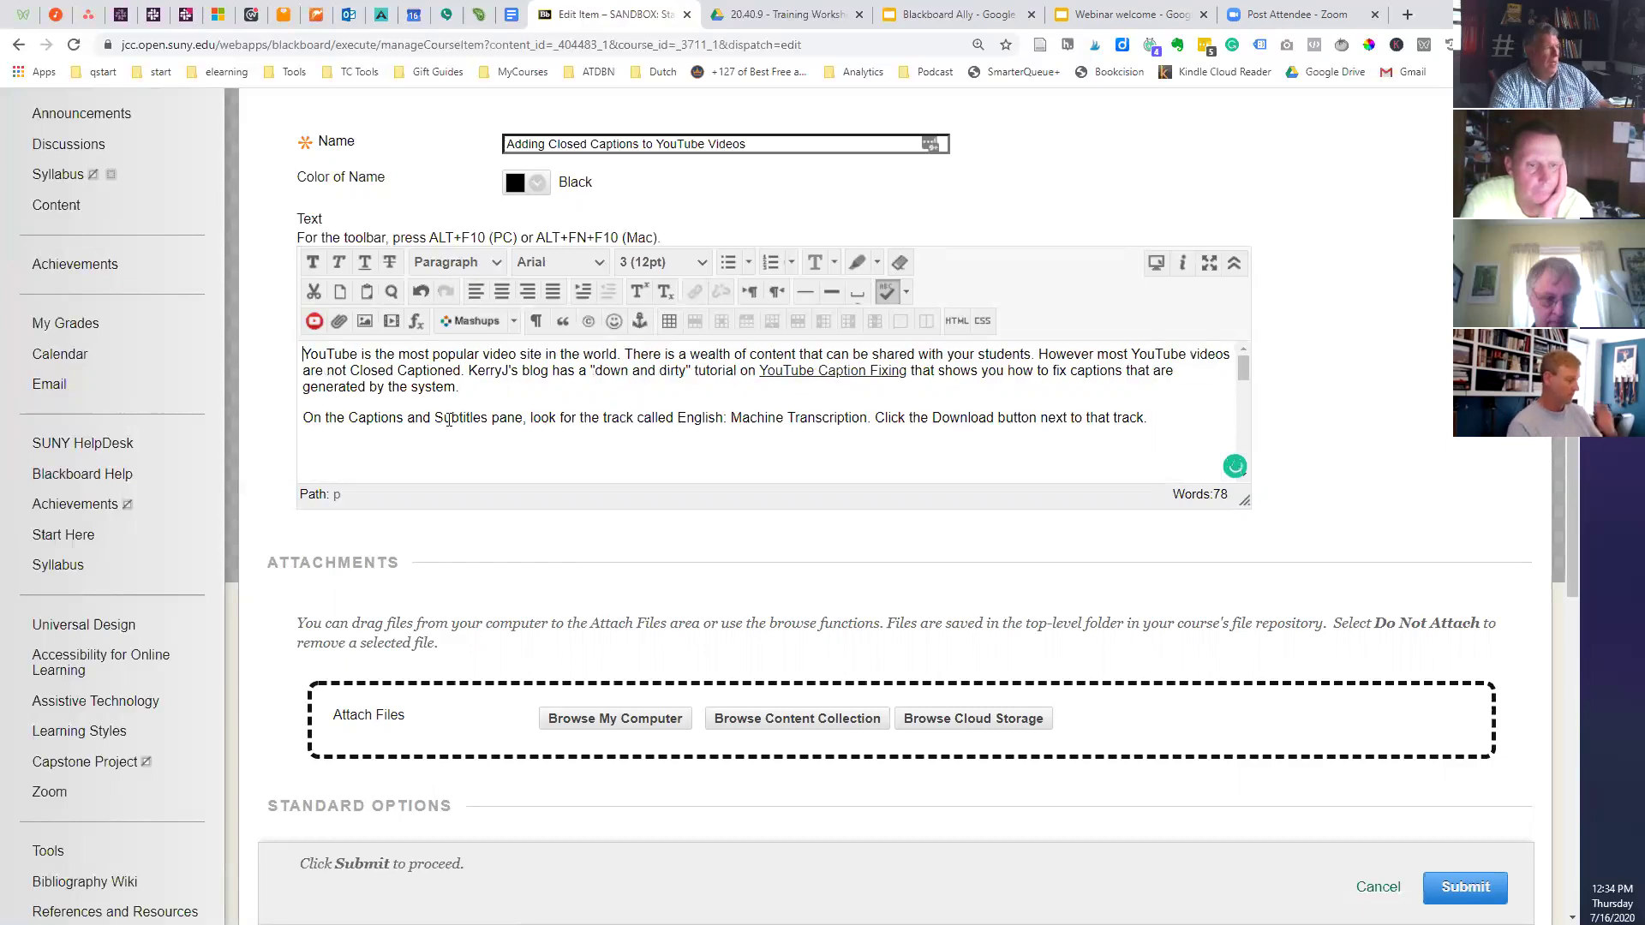
- Bold "Captions and Subtitles", "English: Machine Transcription" and "Download" in the second paragraph and submit the item
drag(348, 419, 499, 417)
key(ctrl+b)
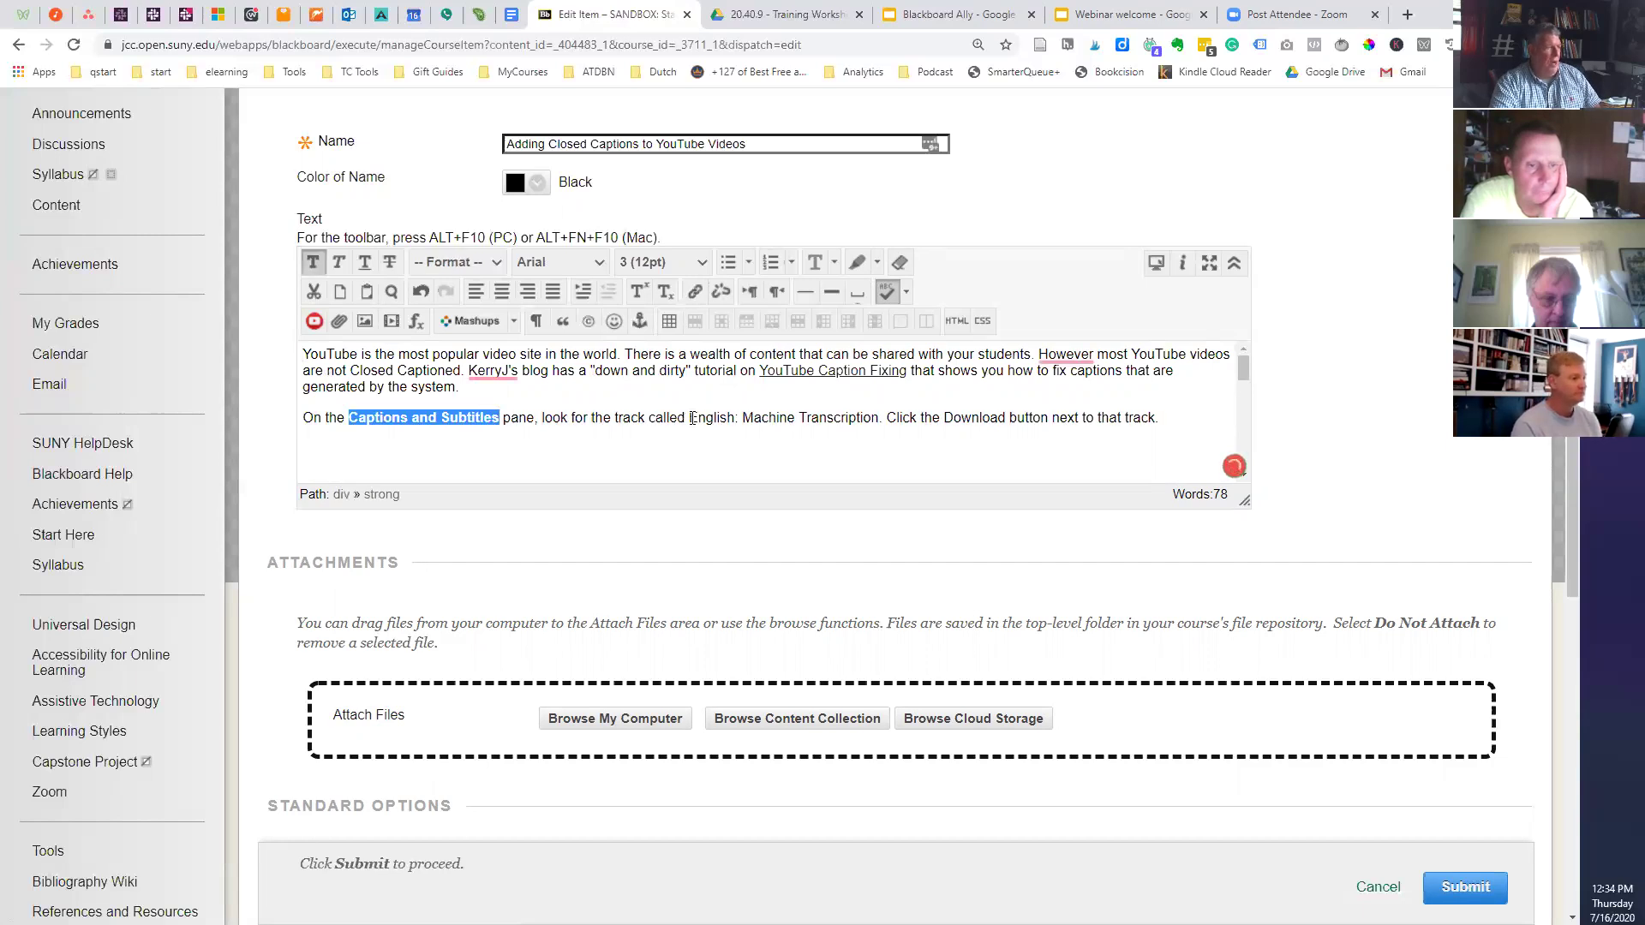
drag(692, 419, 1026, 419)
key(ctrl+b)
key(ctrl+b)
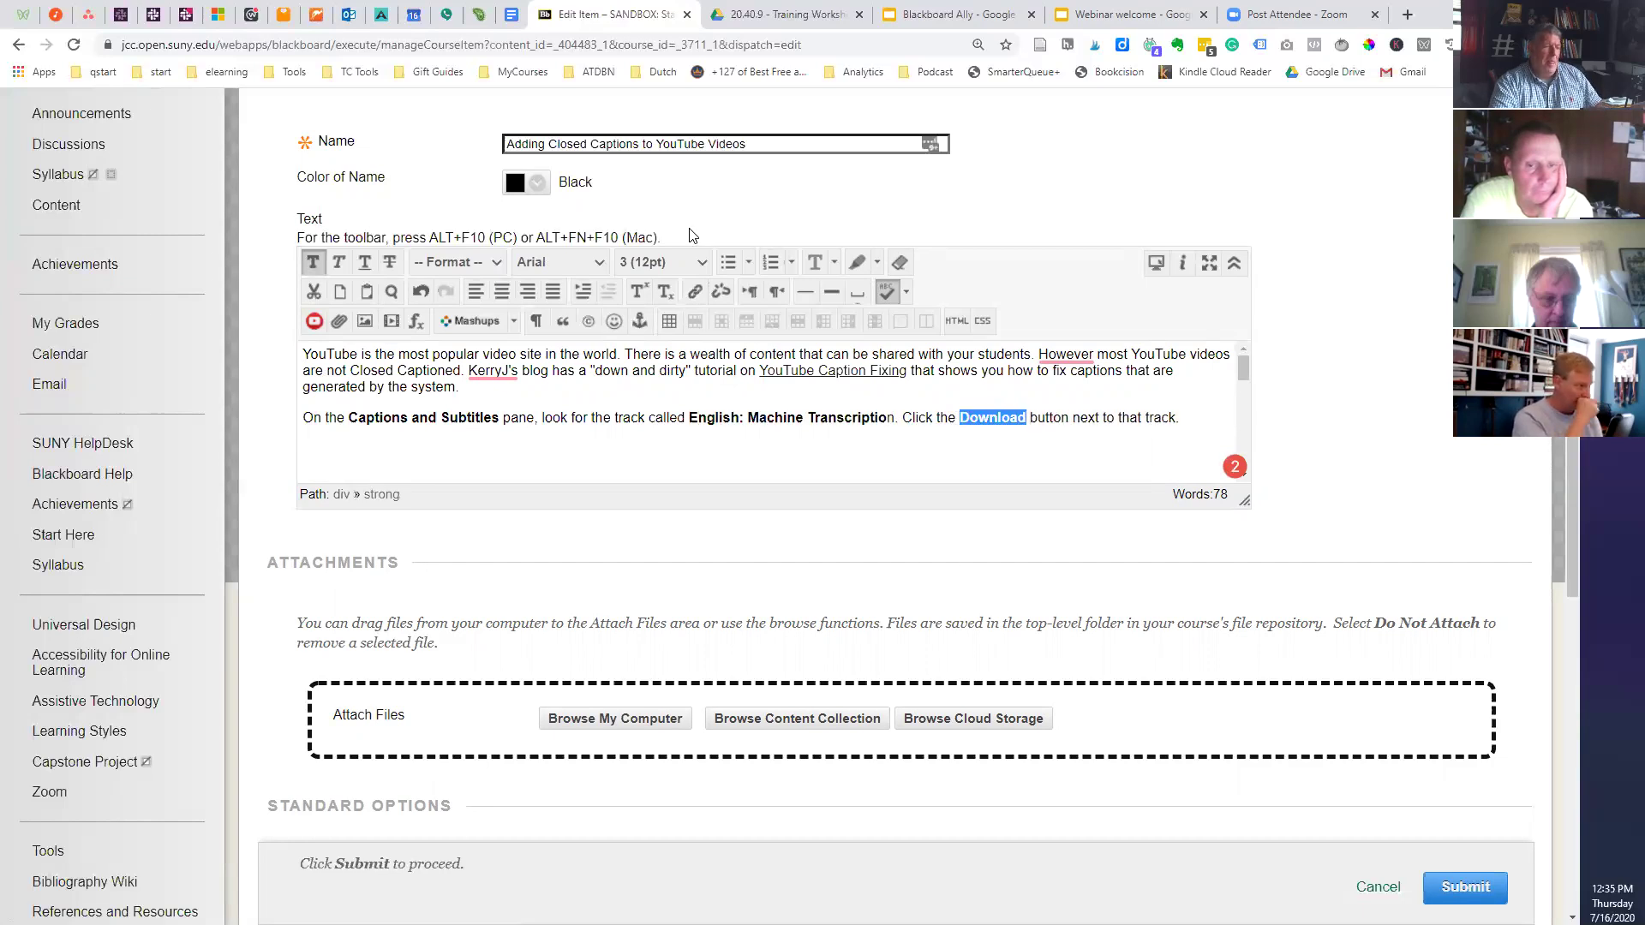
click(1467, 886)
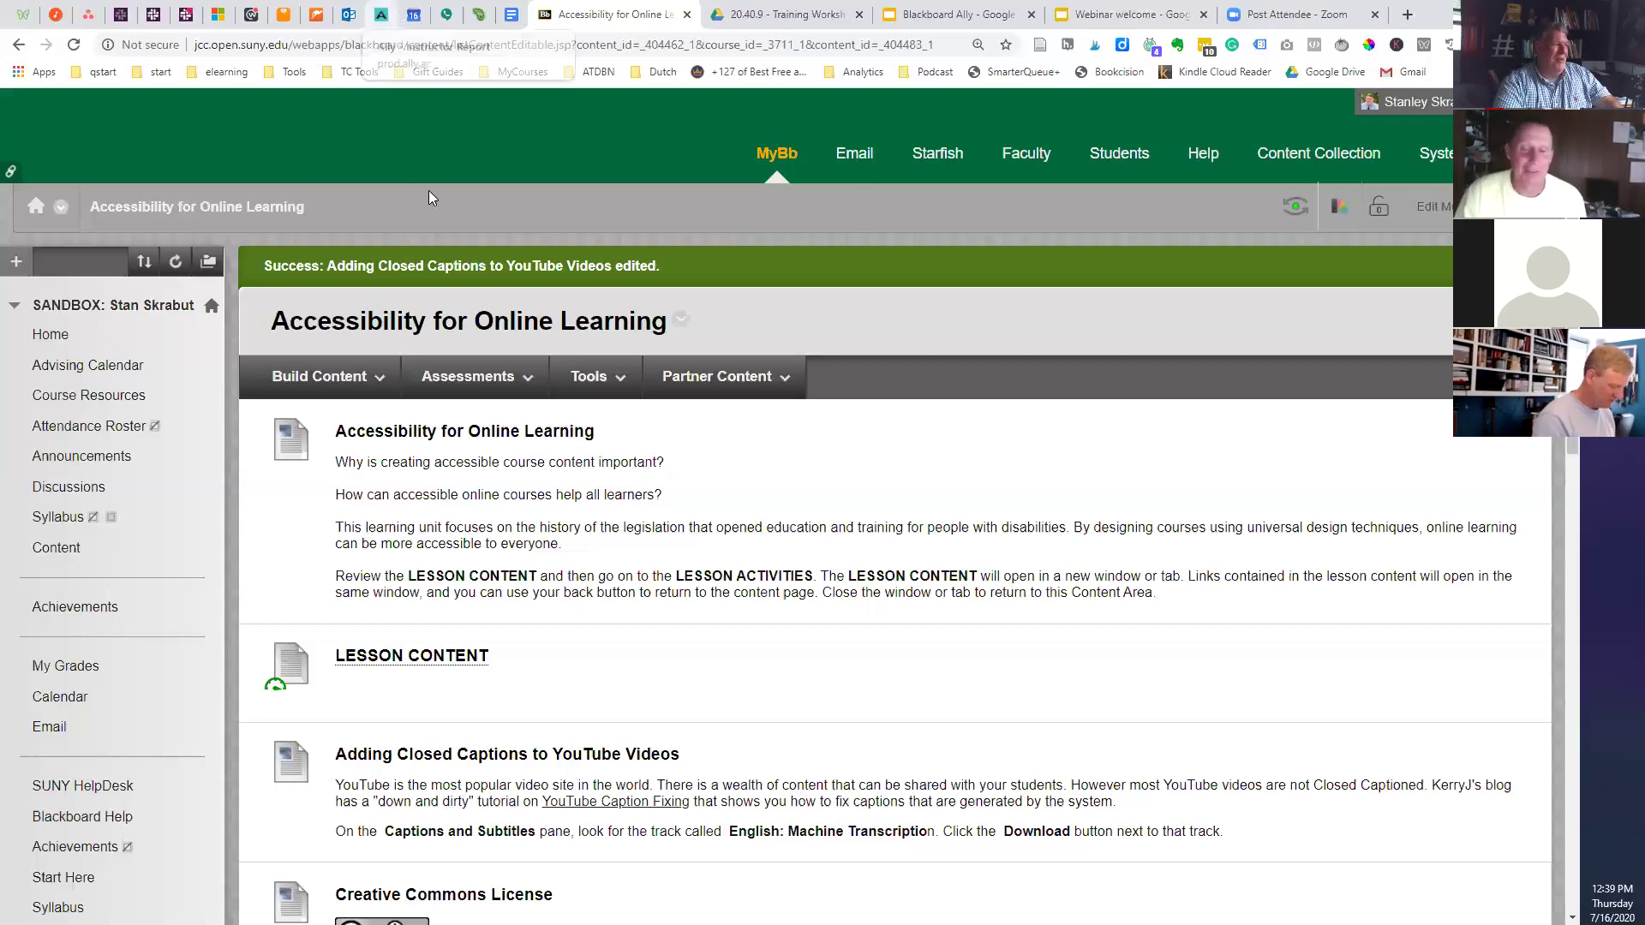
- Return to the Ally report's overview and review the course content summary and remaining issues
click(382, 14)
click(89, 299)
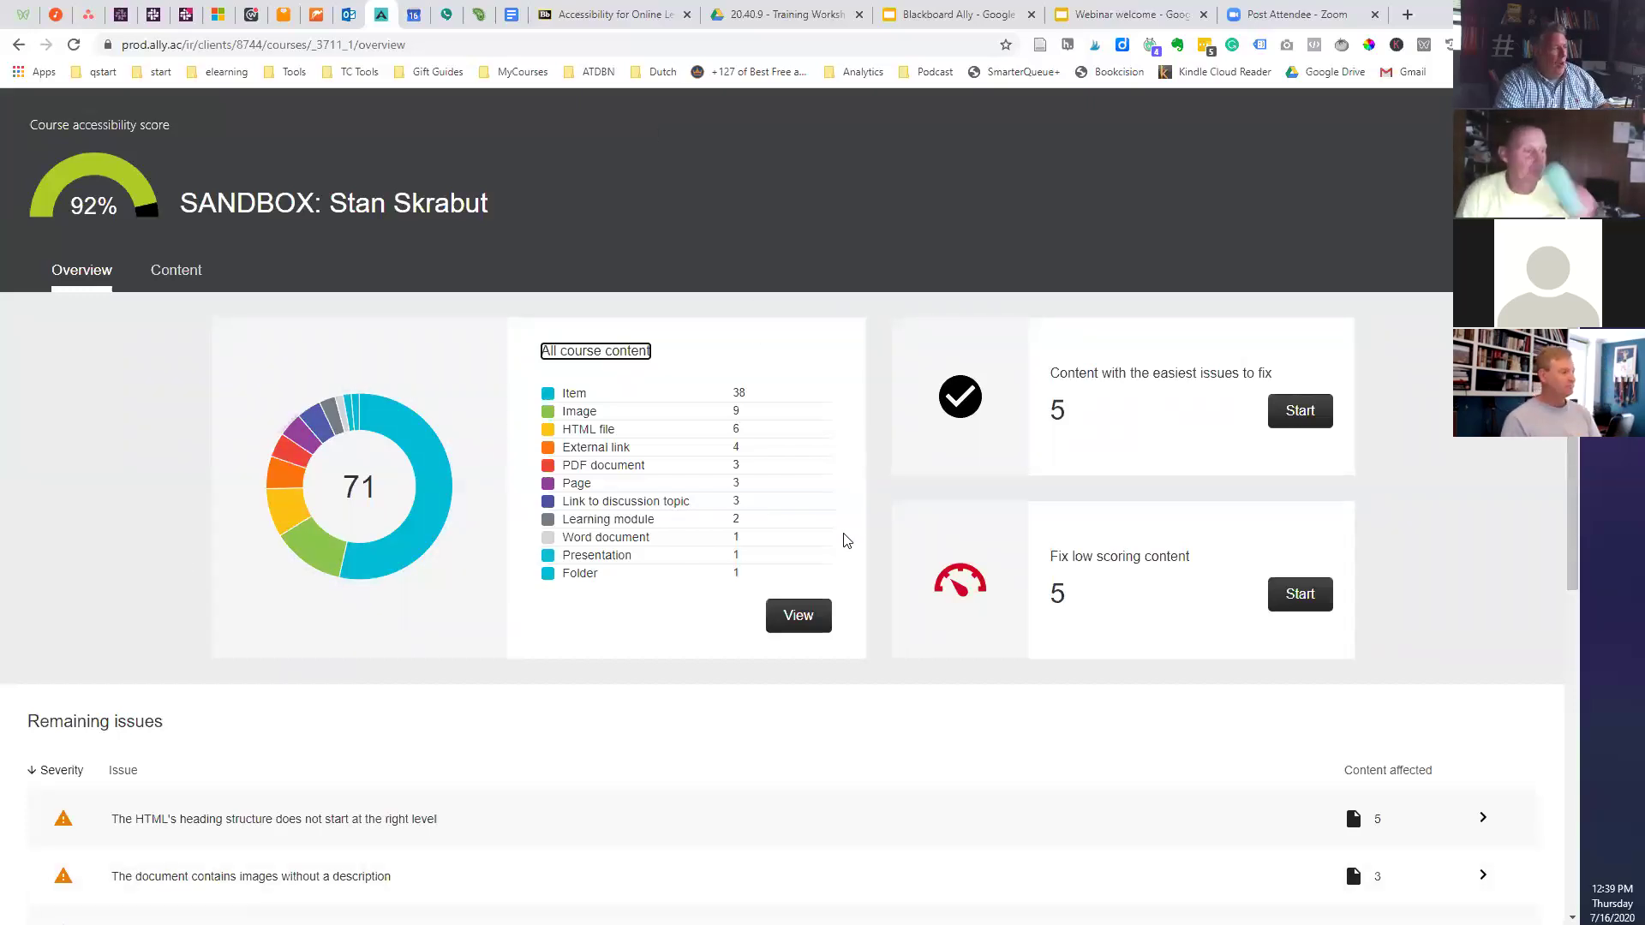
scroll(843, 542, down, 6)
scroll(840, 542, up, 6)
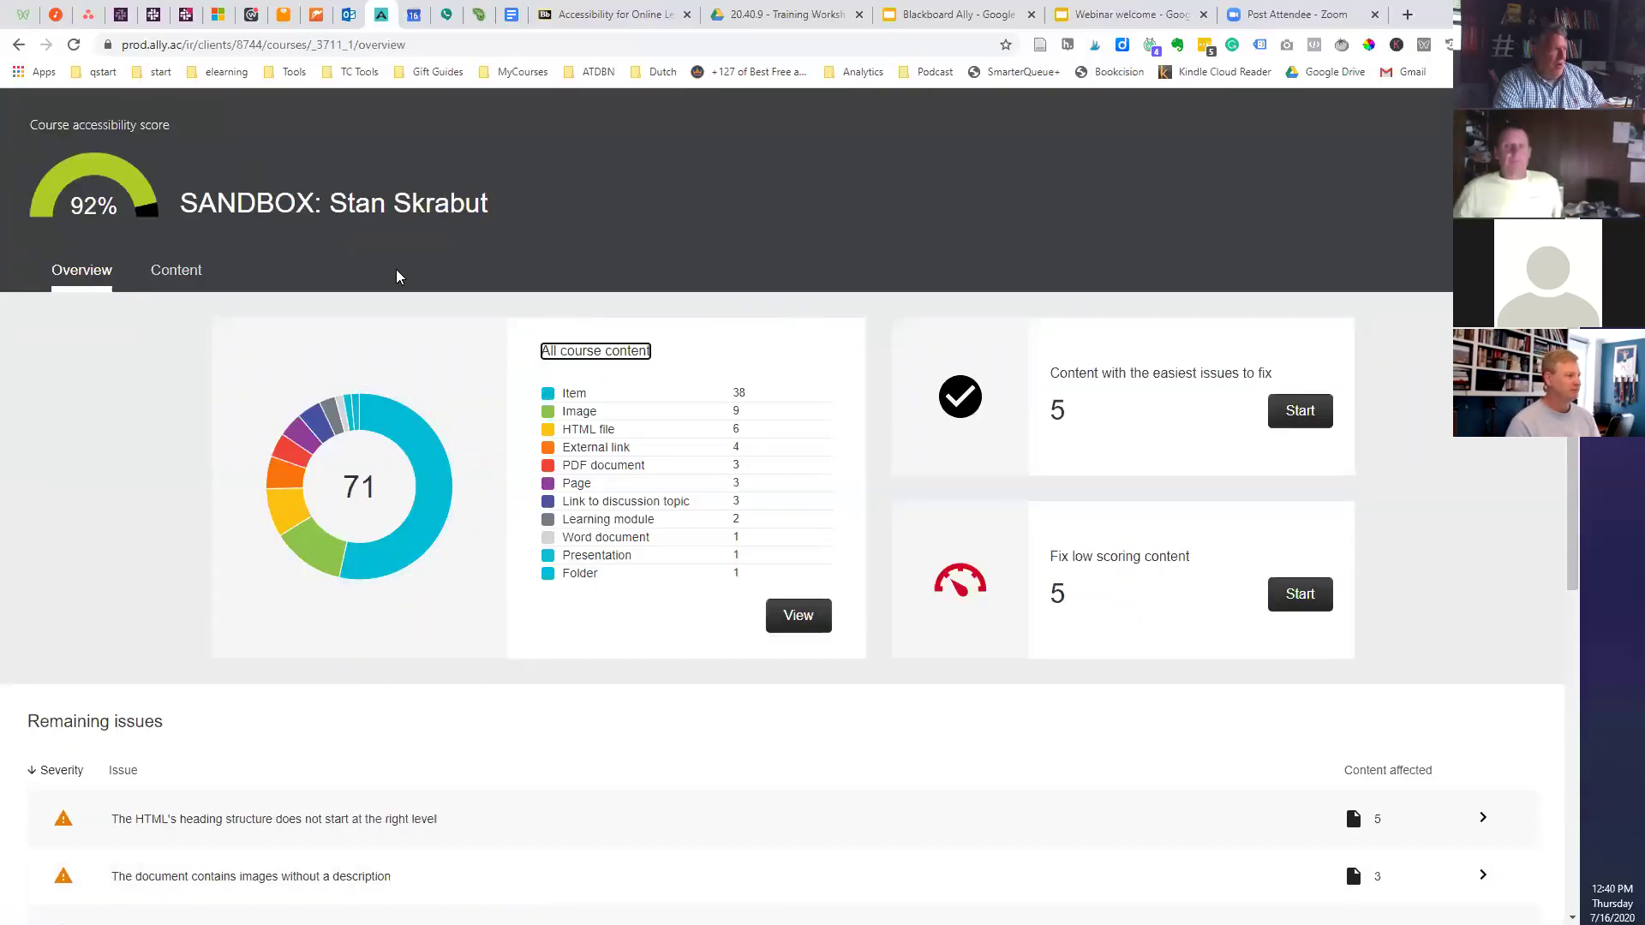
- Show the report's full content list and look through its items, issues and scores
click(168, 276)
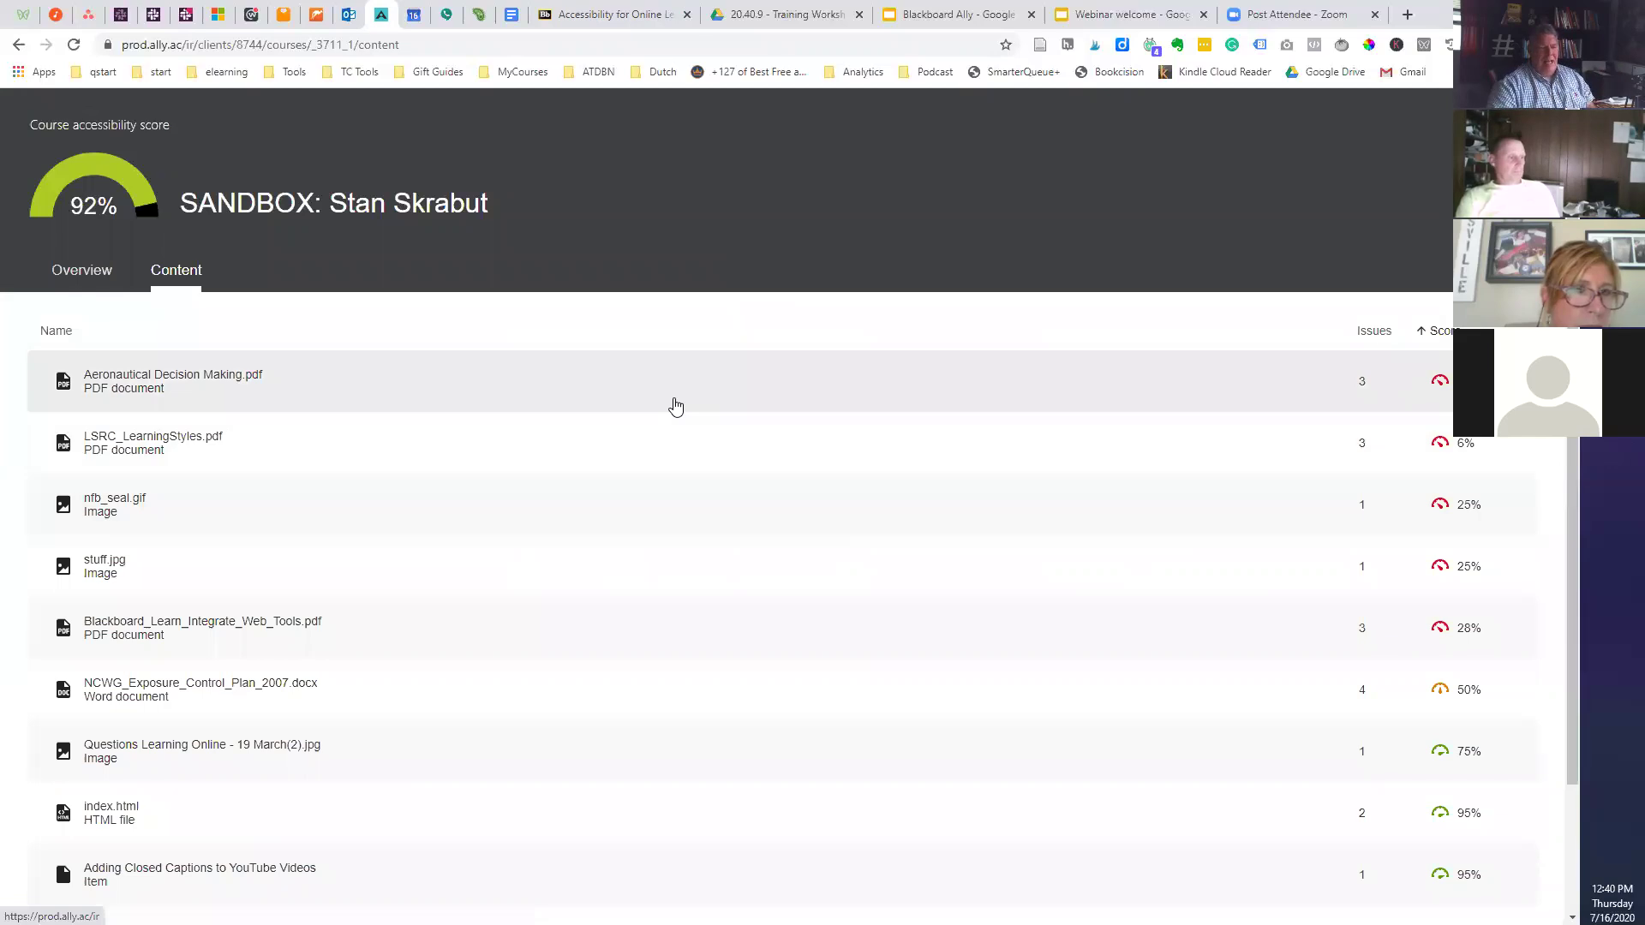
scroll(921, 488, down, 2)
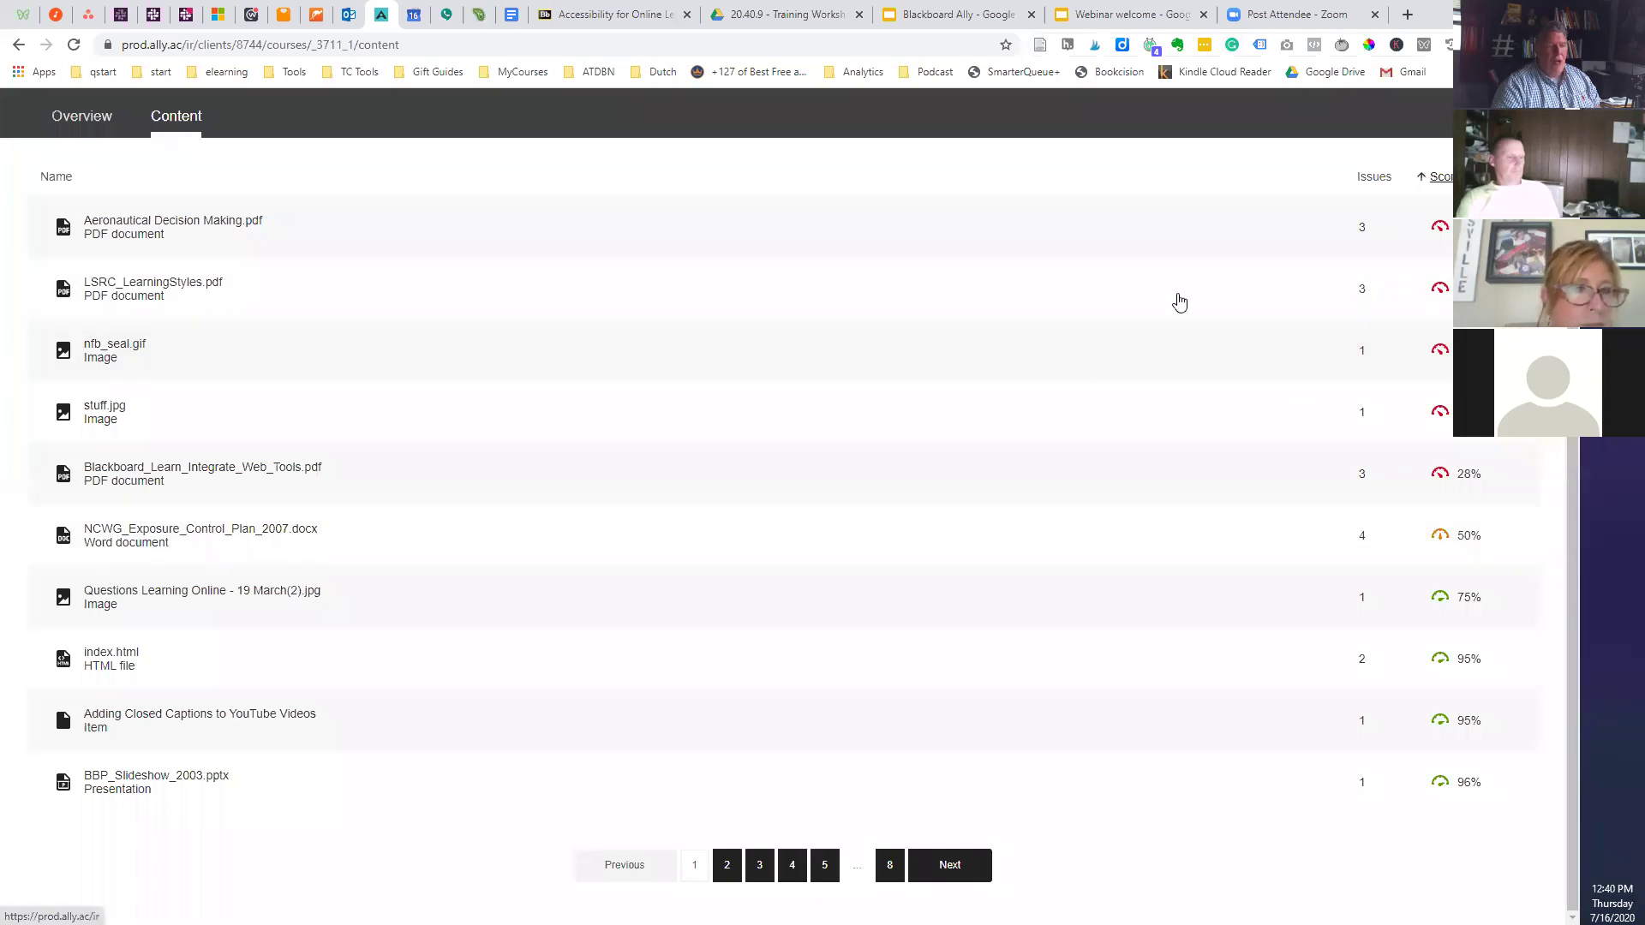
scroll(1179, 301, up, 2)
- Sort the content list by score with the highest first, and switch it back to the lowest first
click(1447, 332)
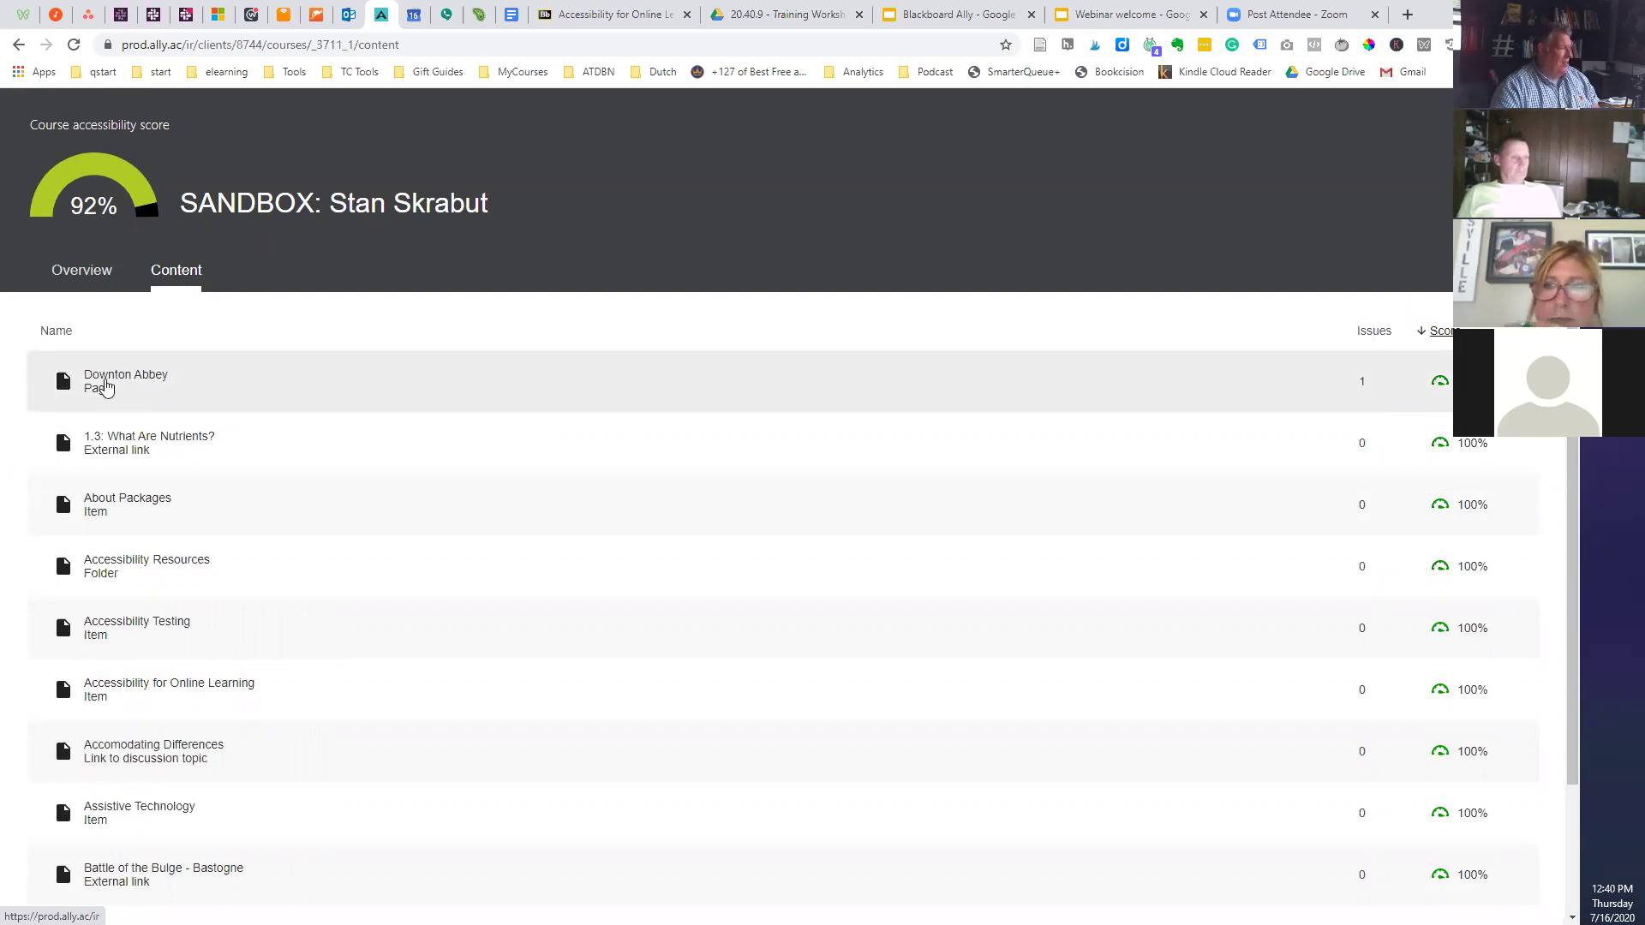
scroll(1436, 399, down, 3)
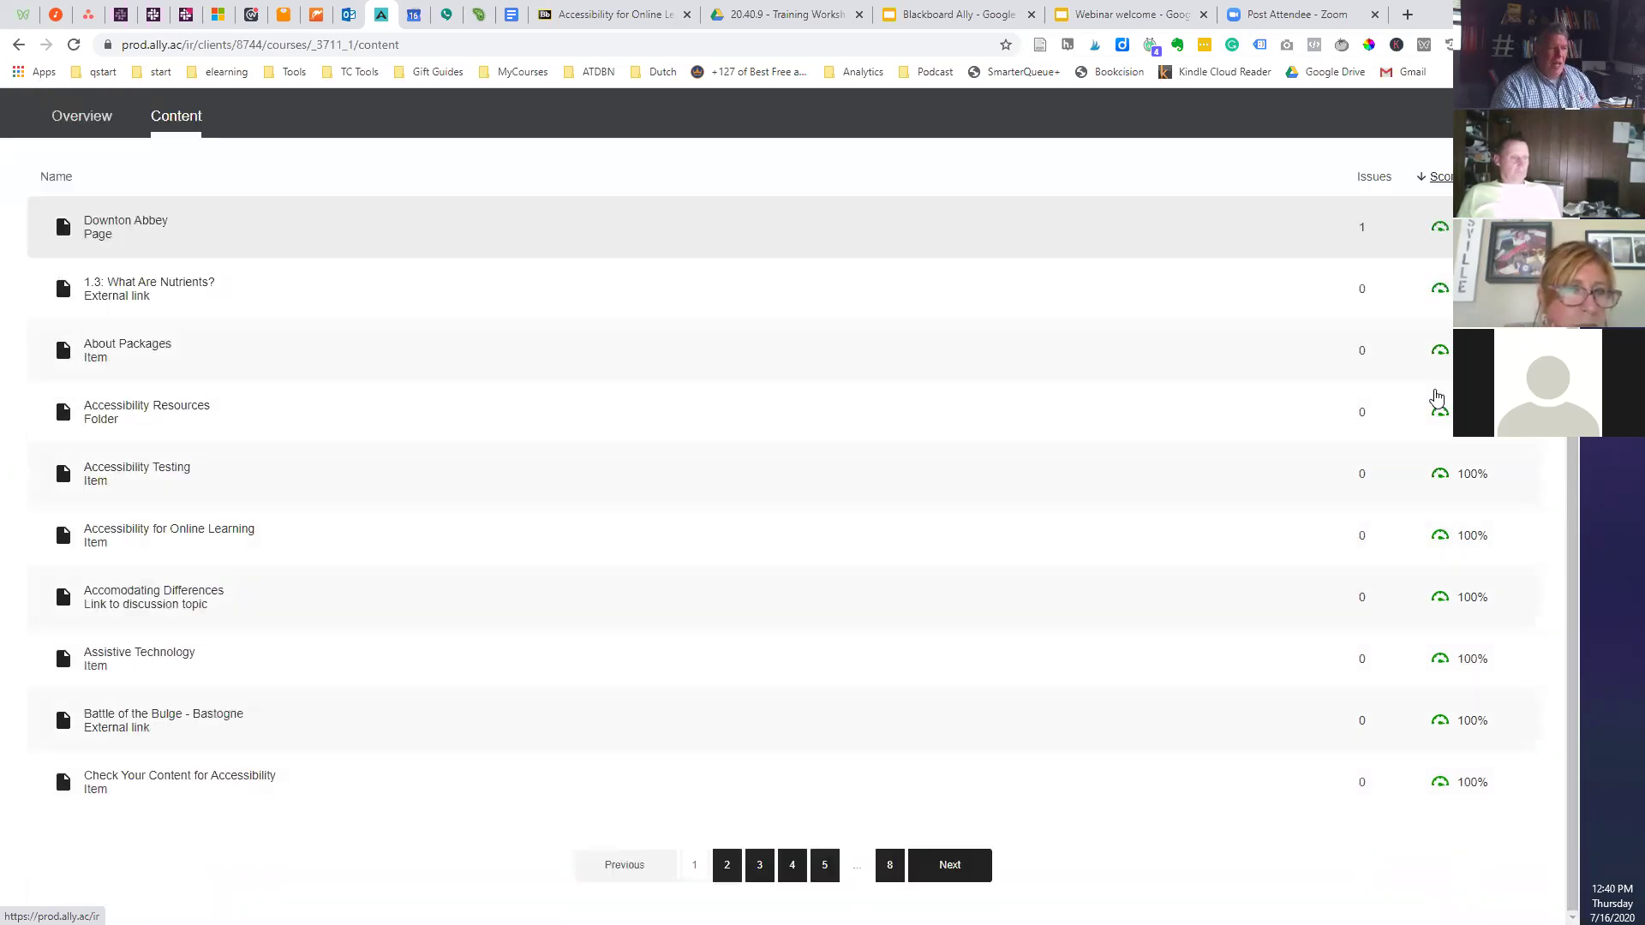
scroll(1286, 540, up, 3)
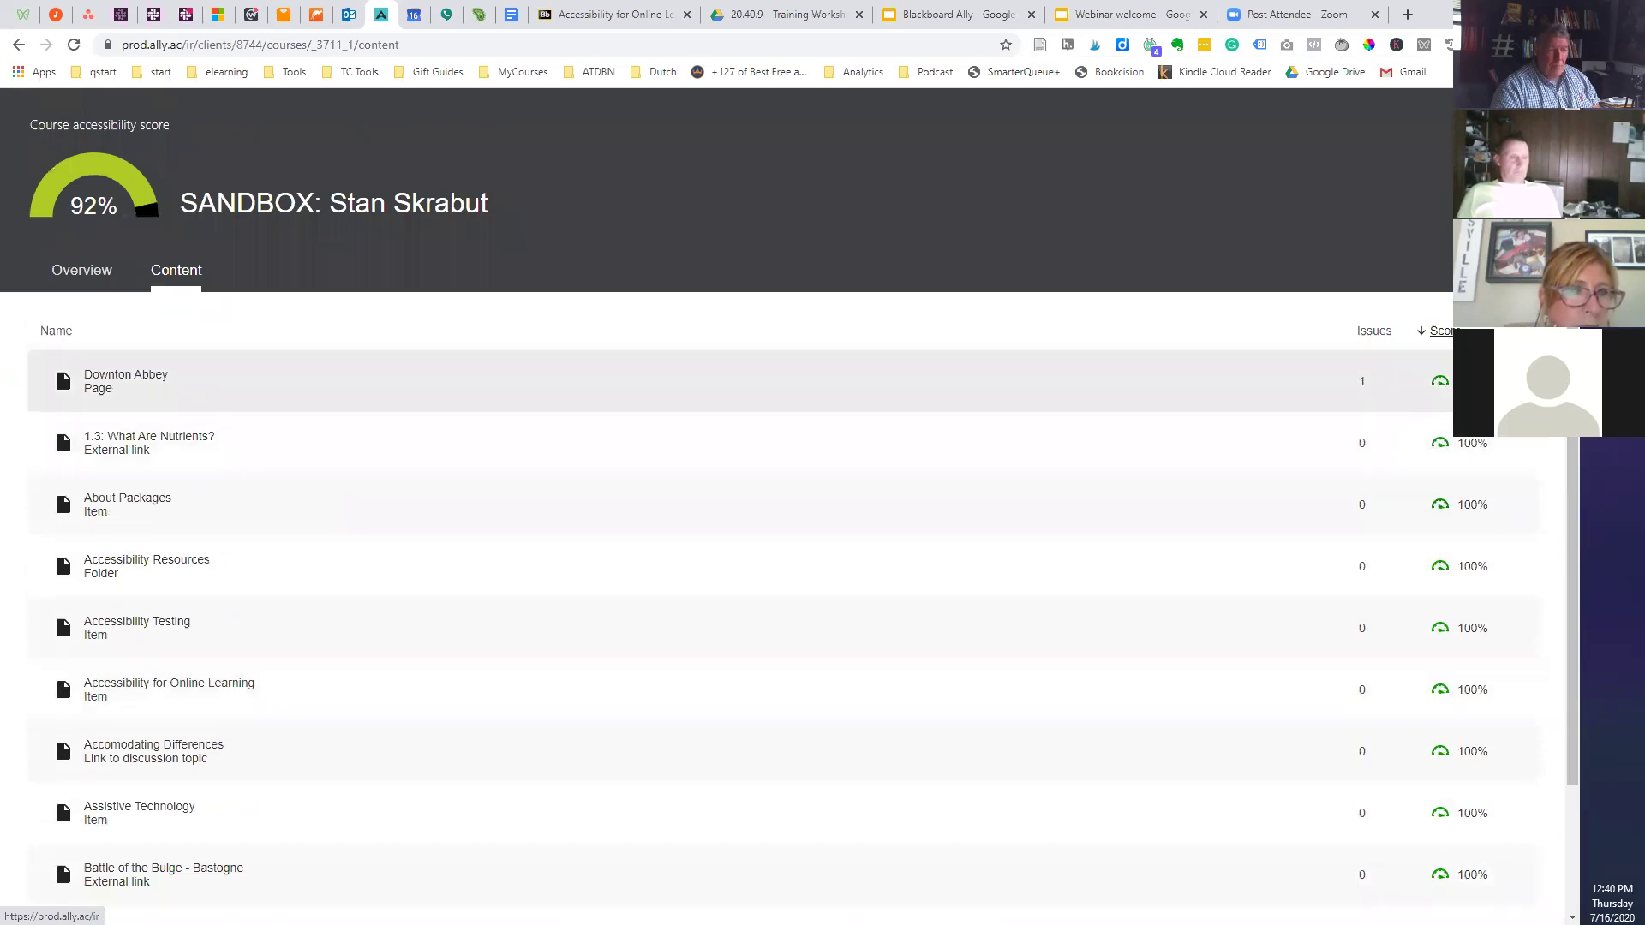
click(1445, 332)
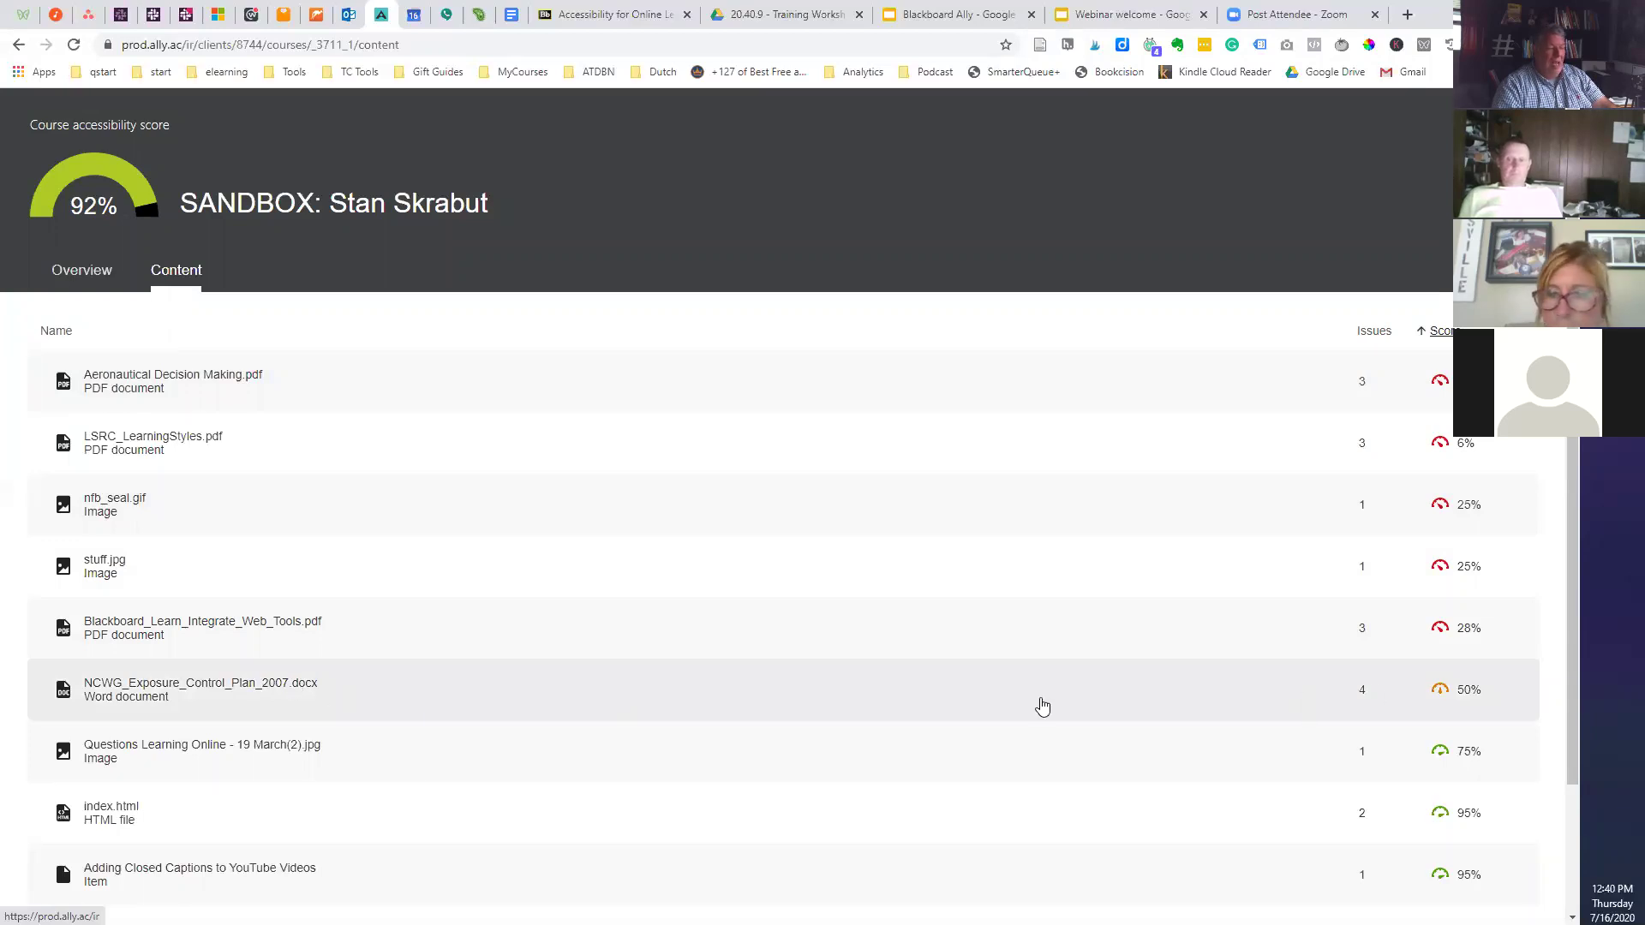
- Inspect the accessibility issues of NCWG_Exposure_Control_Plan_2007.docx and close its feedback
click(302, 687)
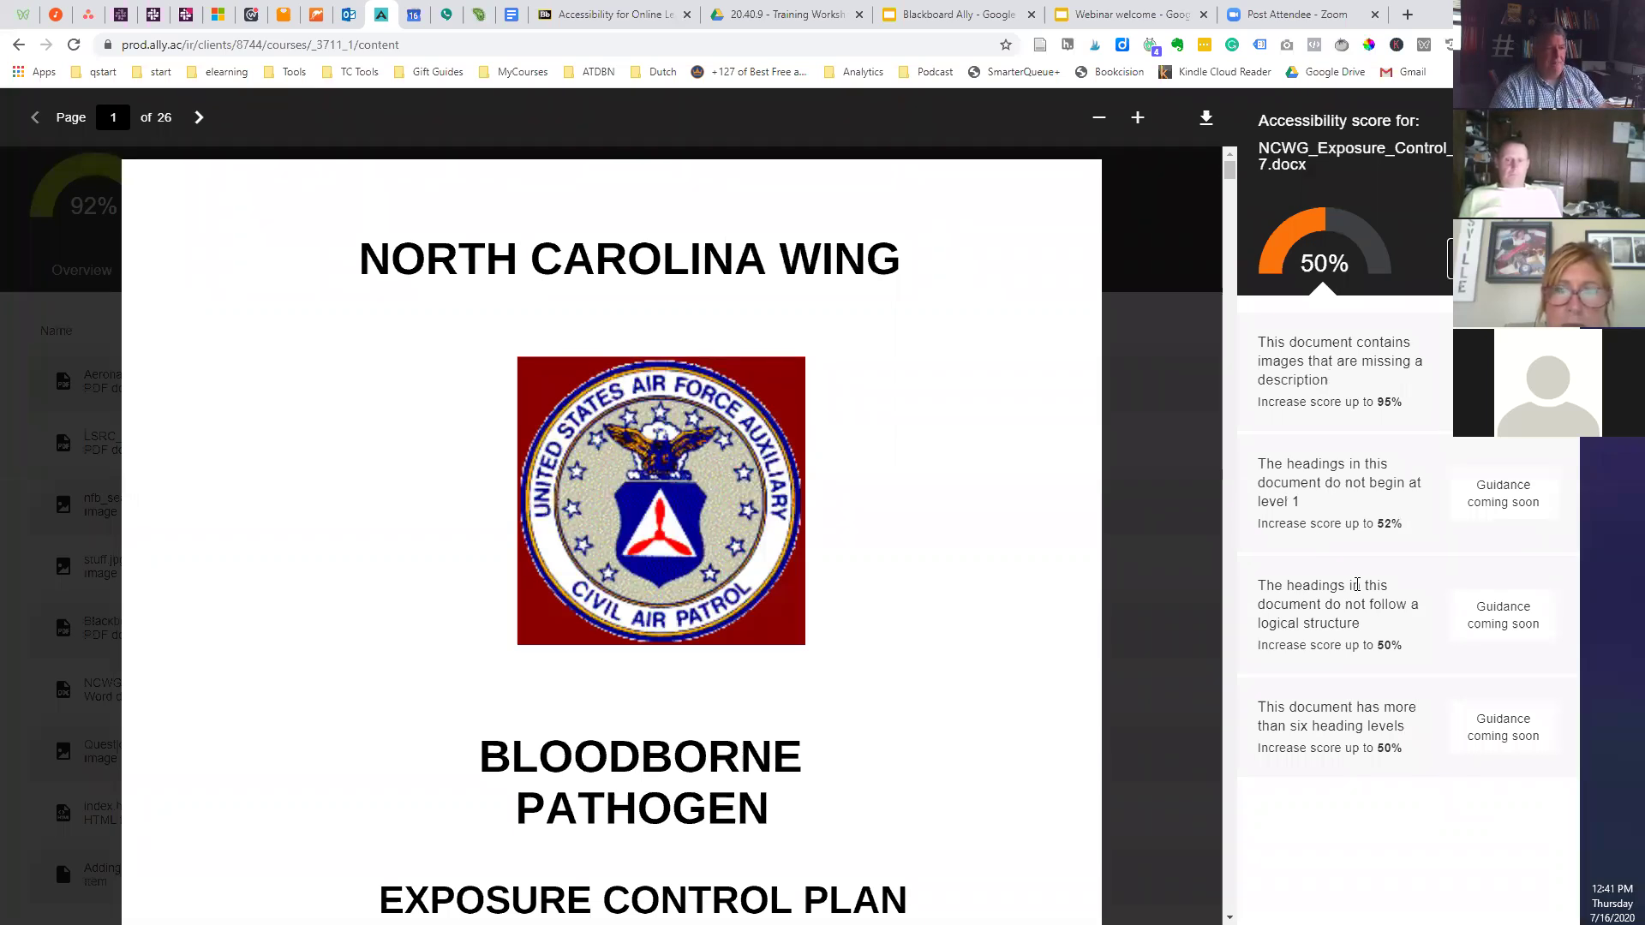
key(Escape)
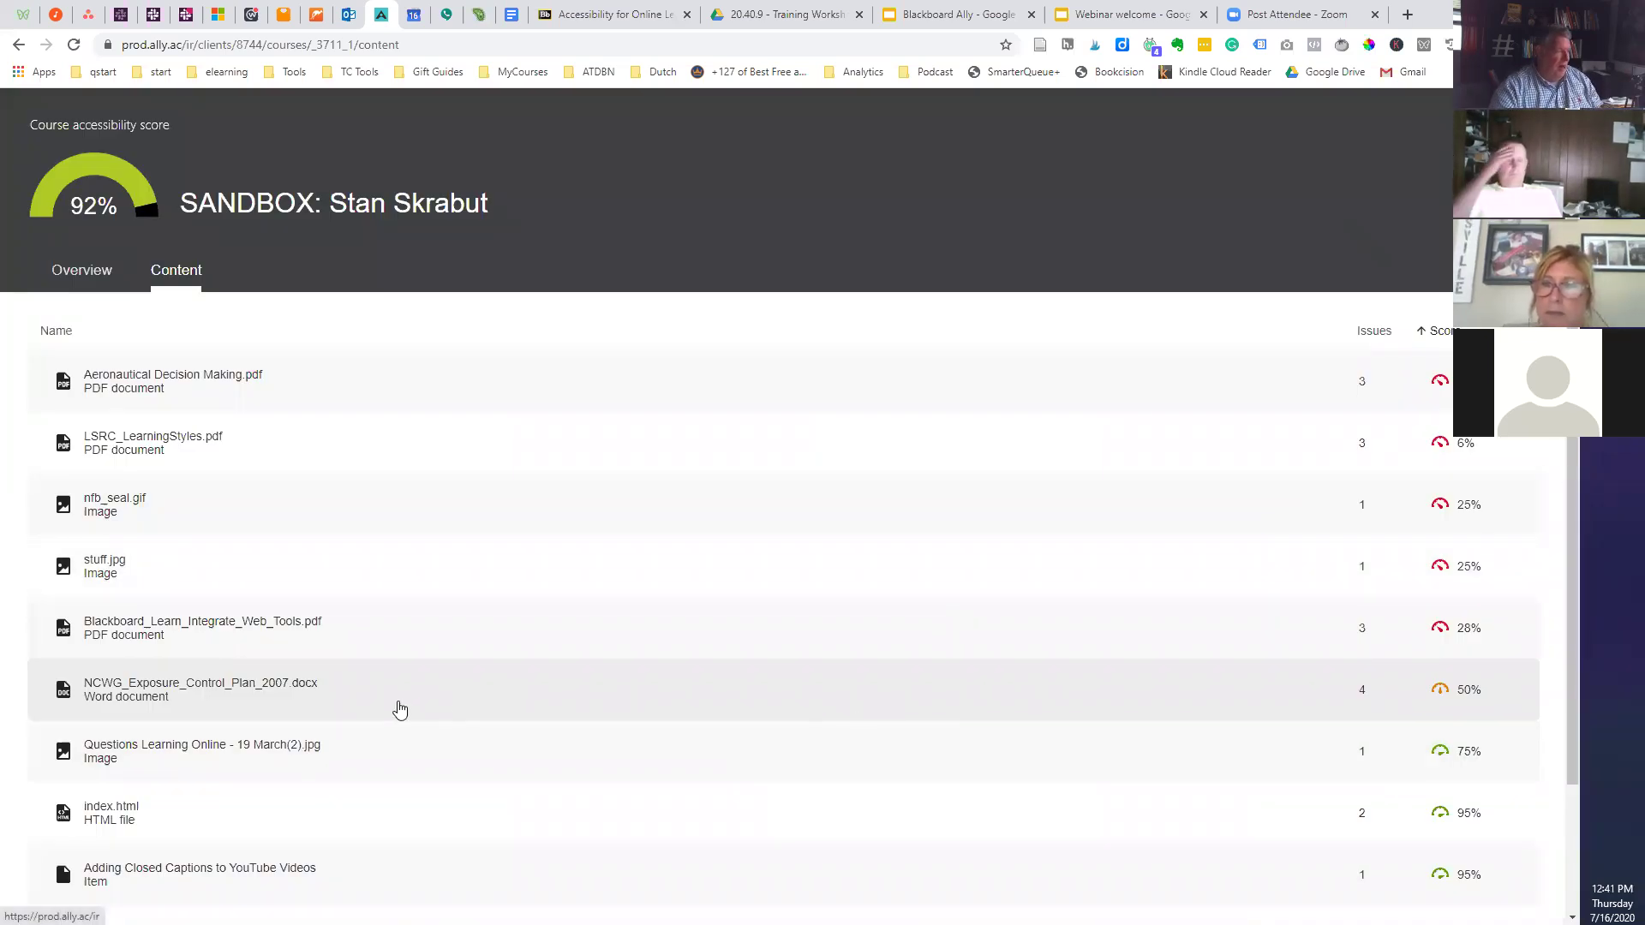
- Review the scores across the content list, visit the report overview, and return to the content list
scroll(562, 720, down, 2)
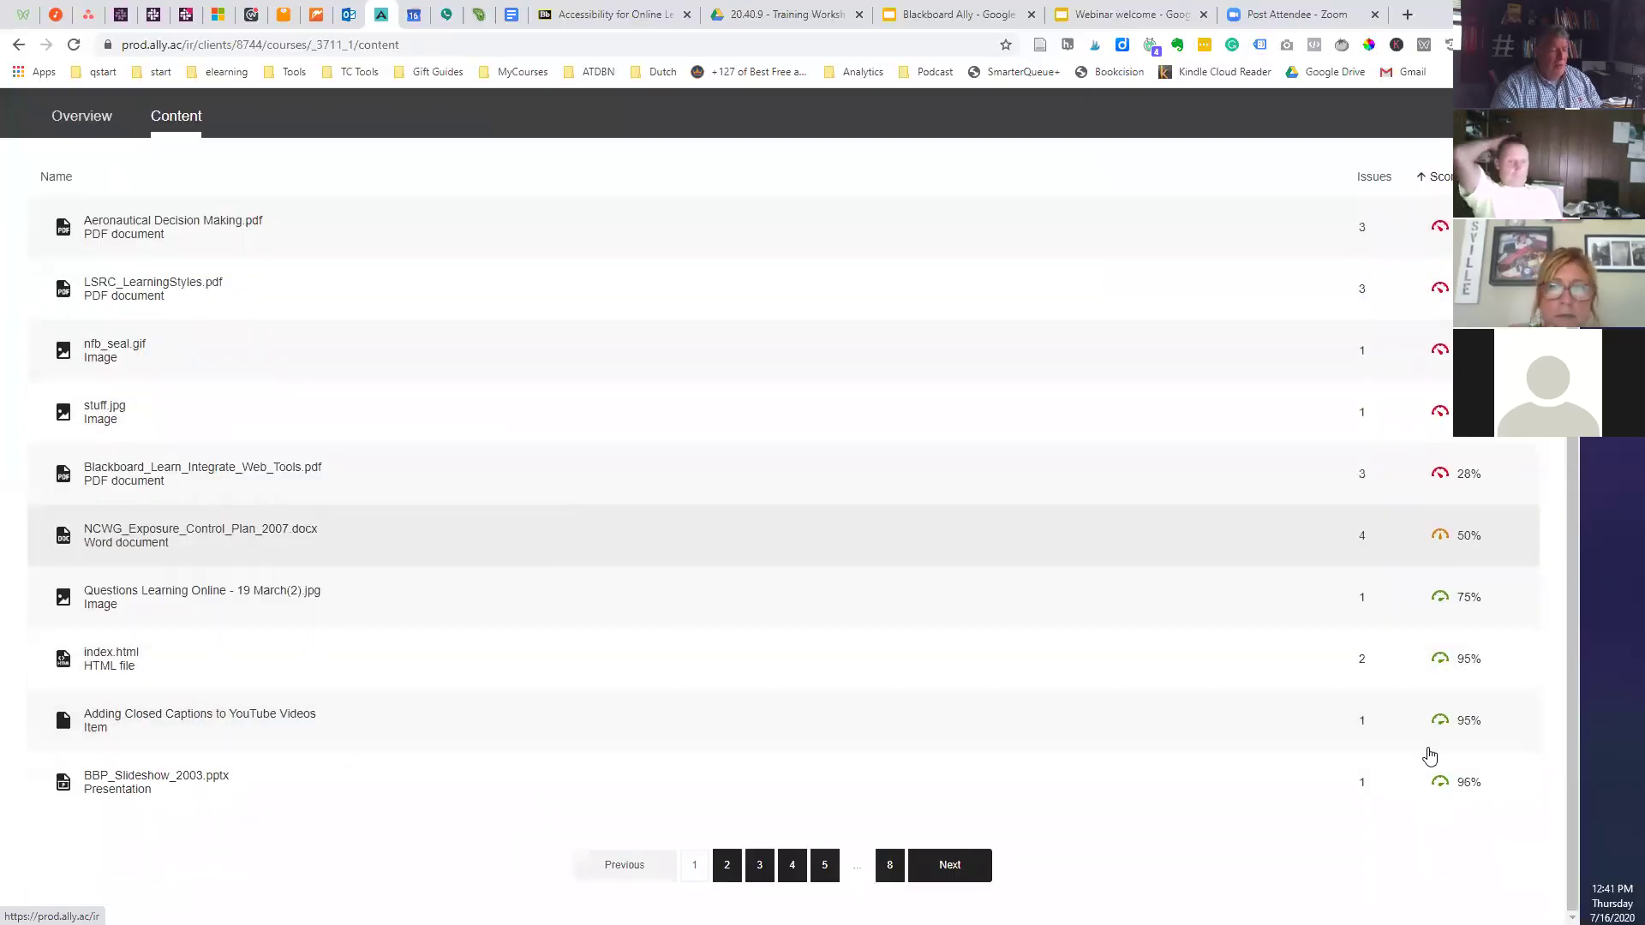
scroll(1280, 586, up, 1)
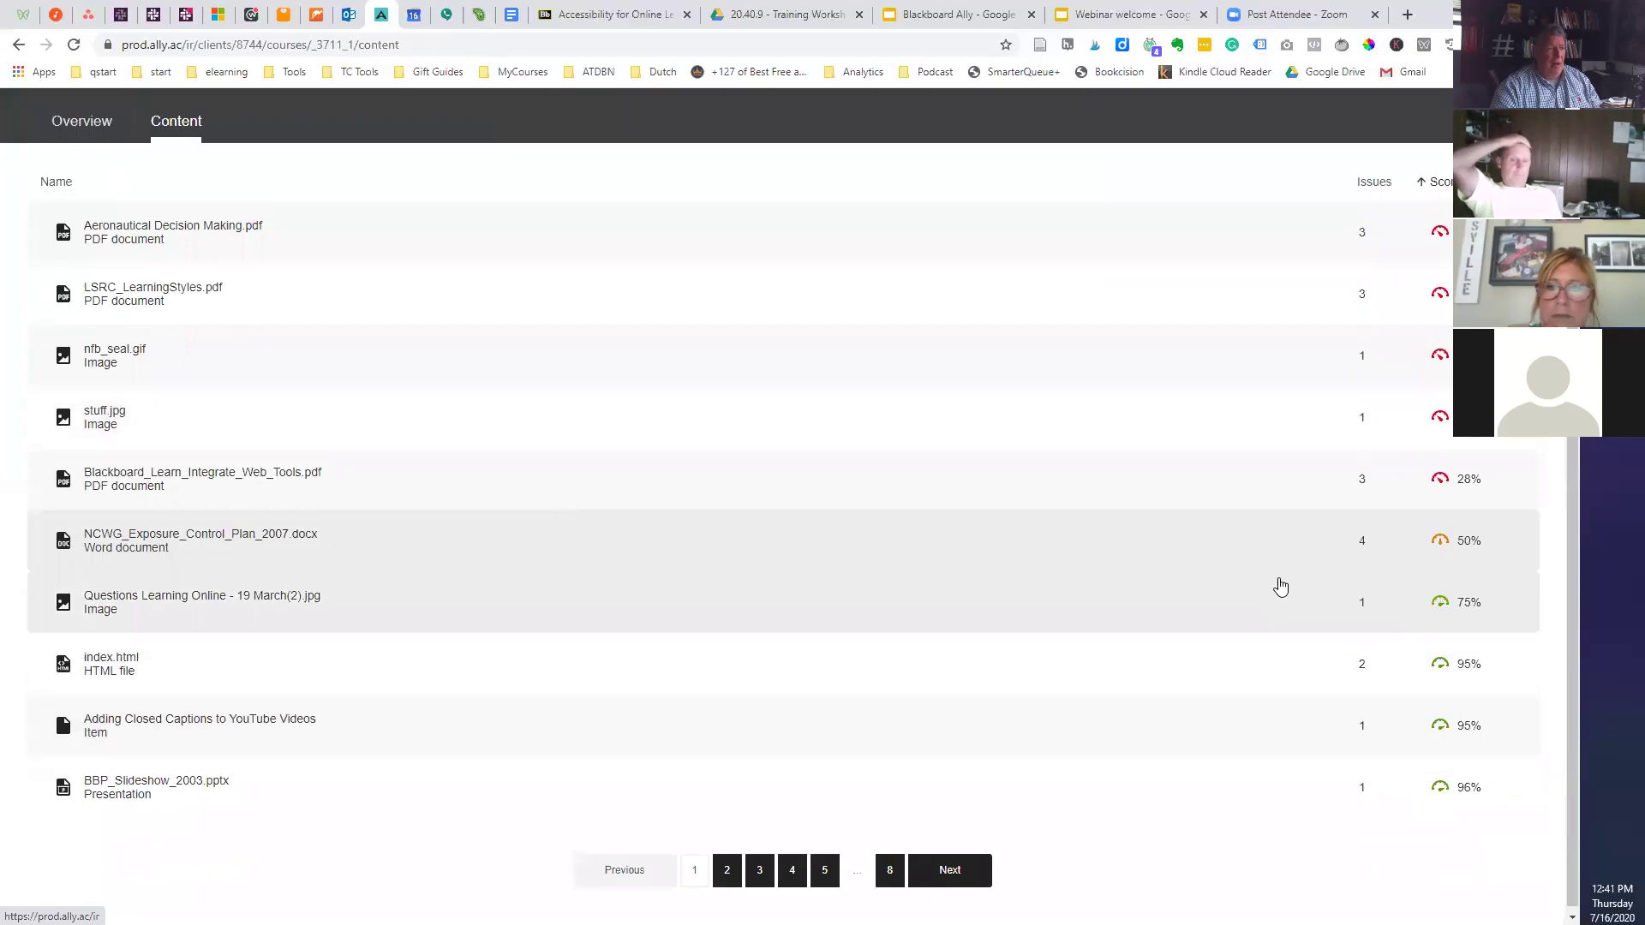
scroll(1280, 586, up, 2)
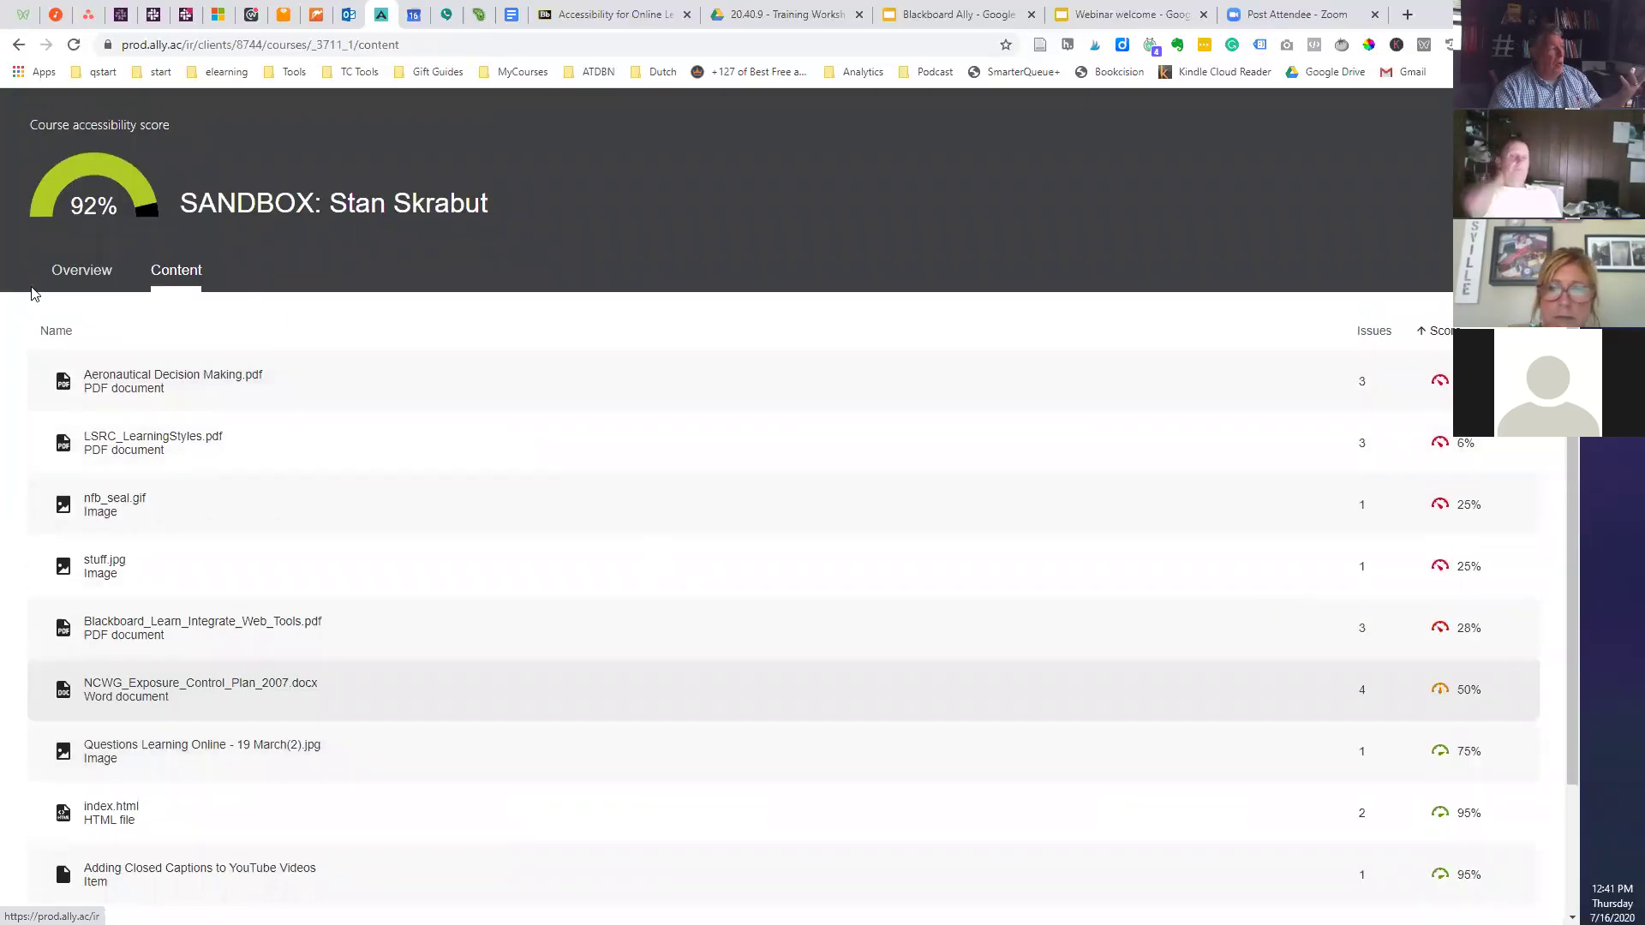
click(75, 274)
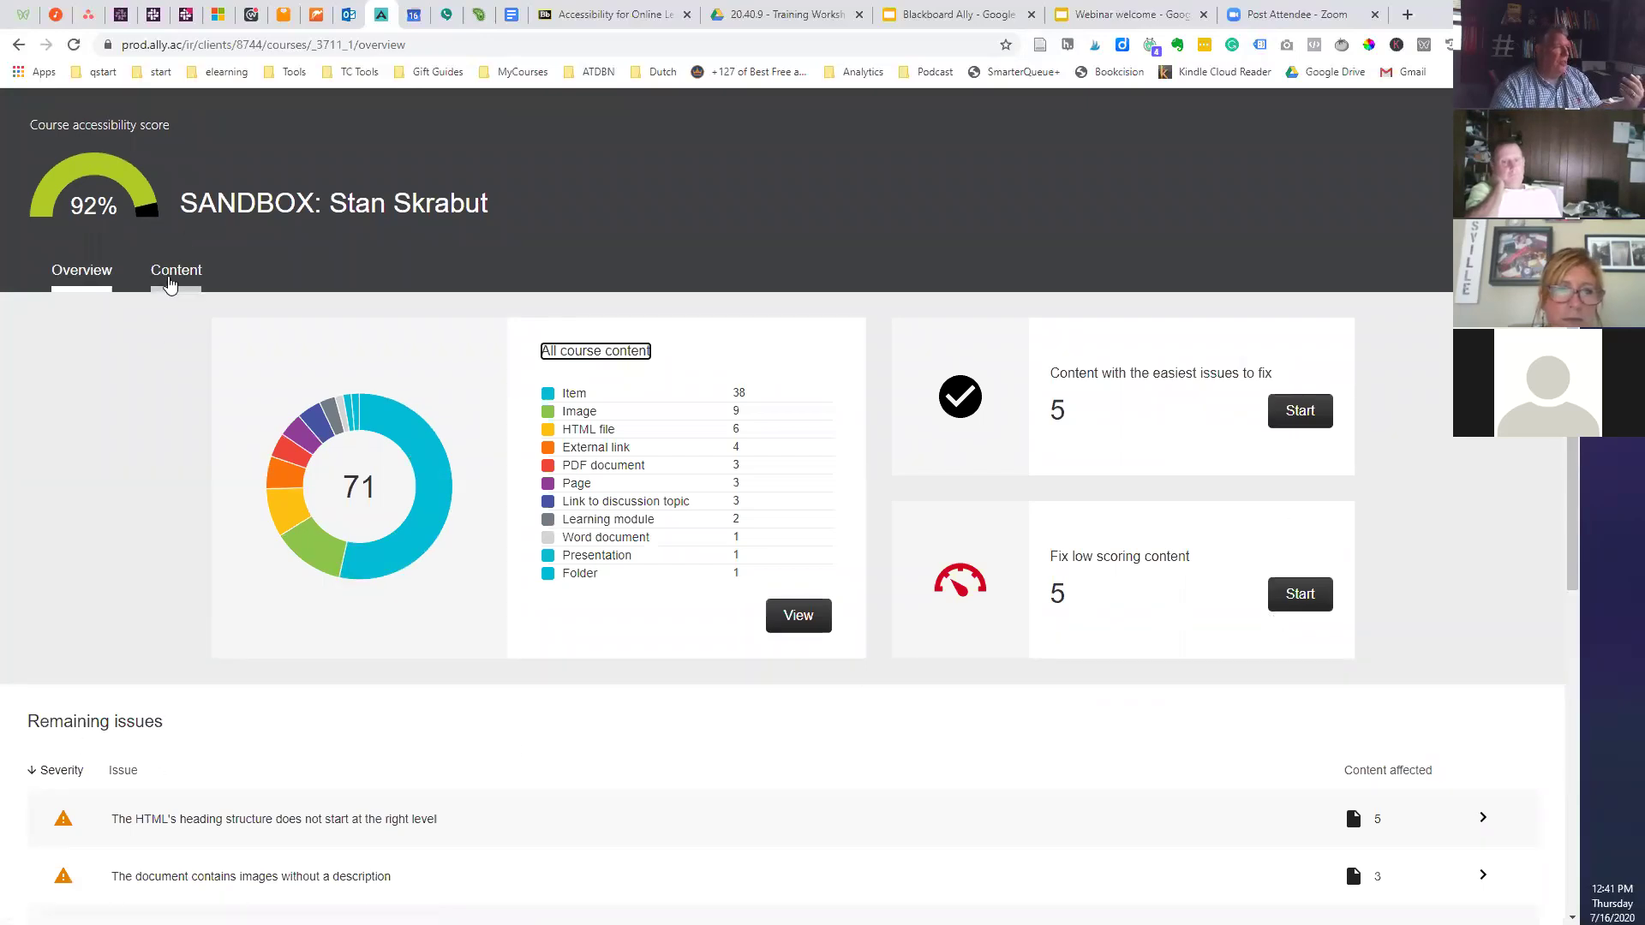
click(169, 276)
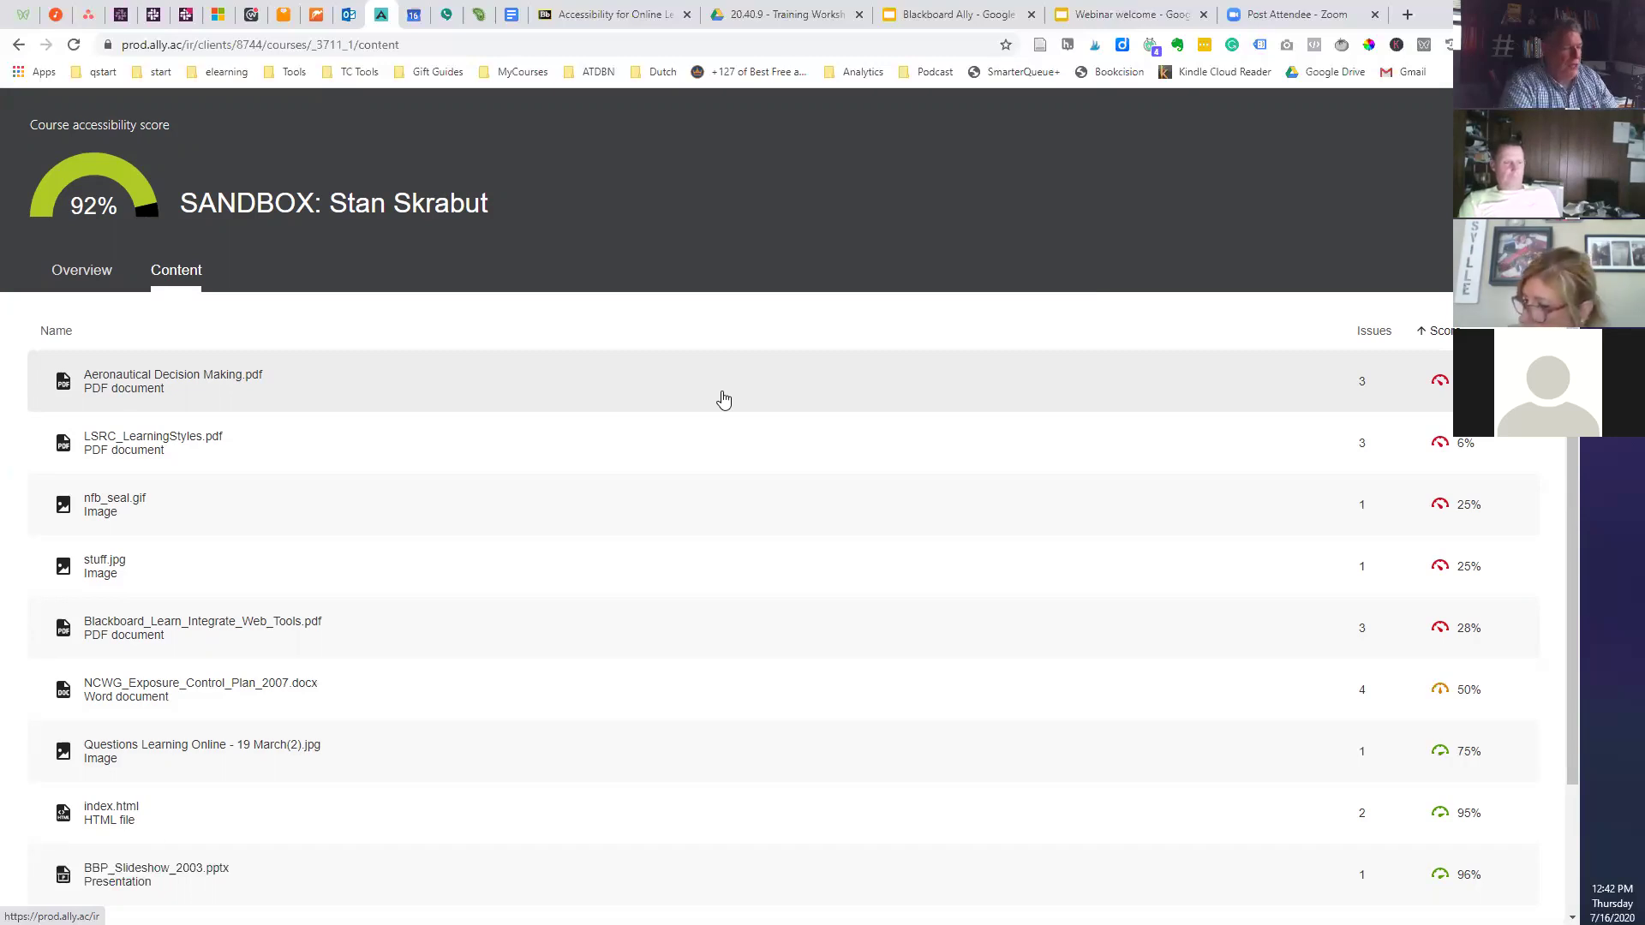
- Leave the Ally report for the course's "Week 1 Material" page and bring its content items into view
right_click(22, 45)
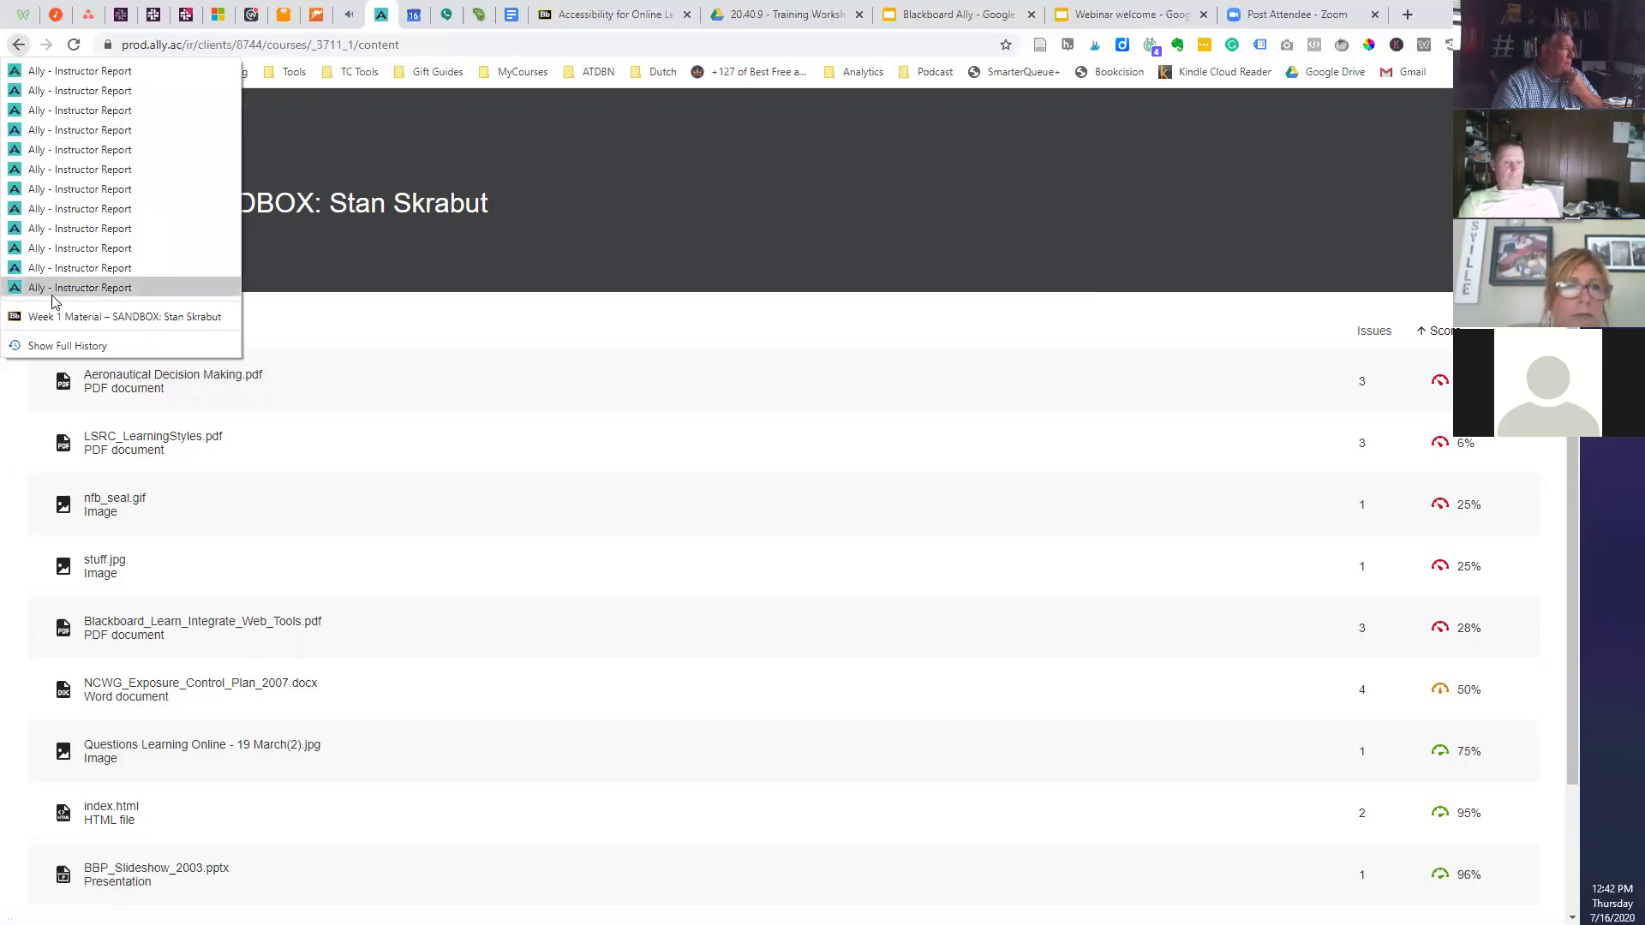
click(33, 62)
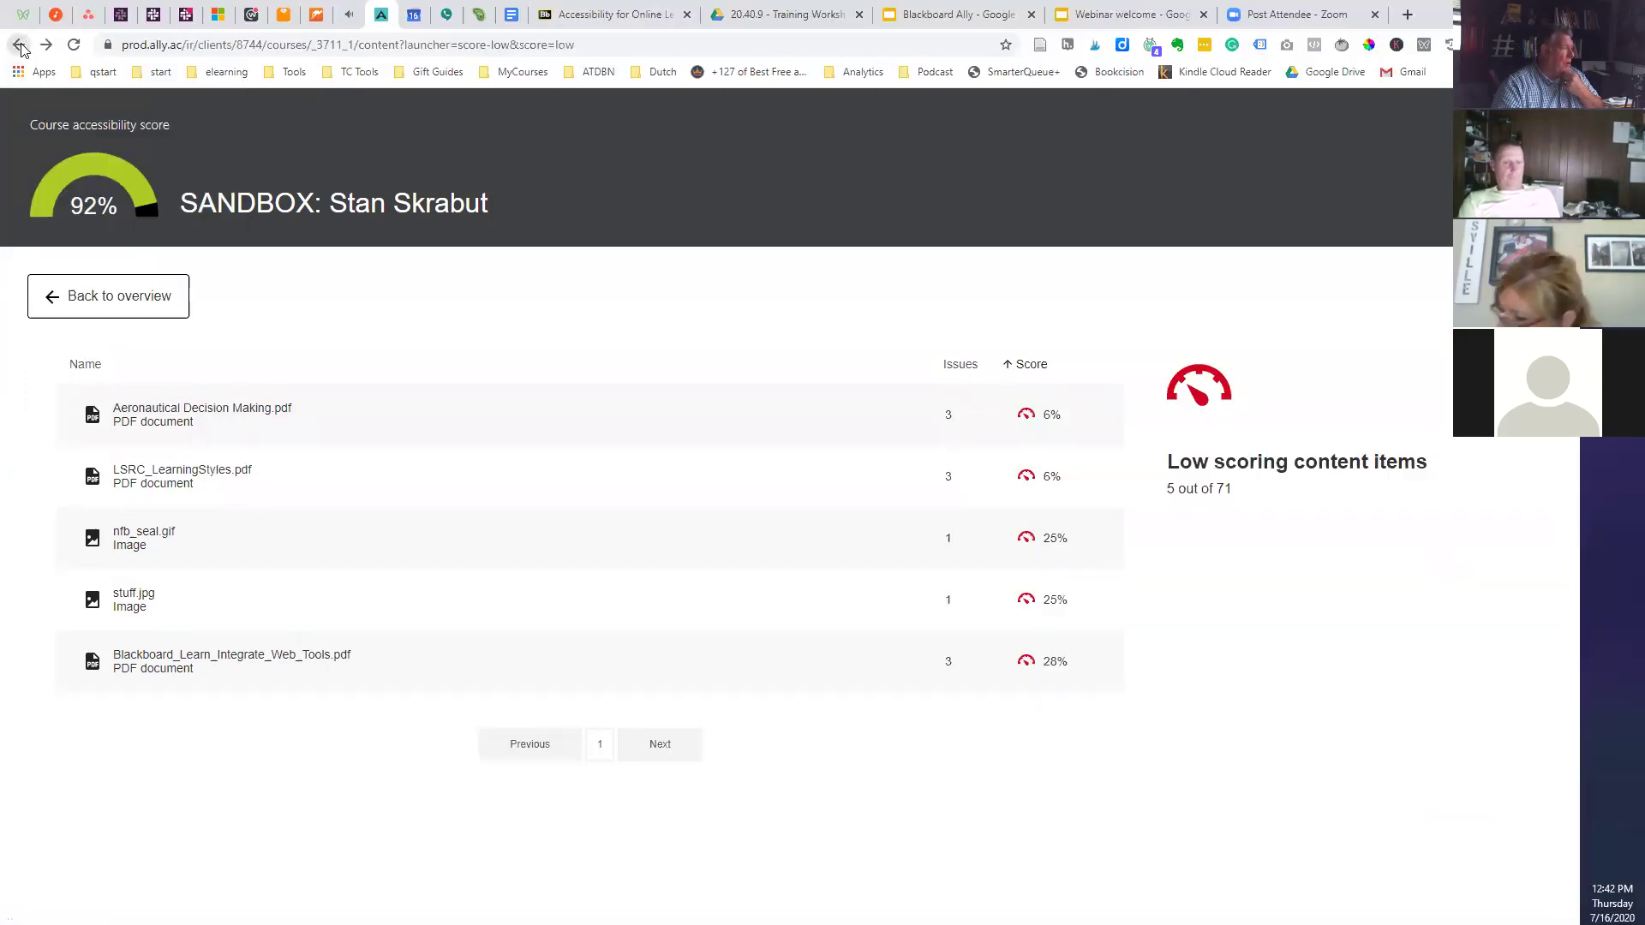
right_click(20, 45)
click(86, 169)
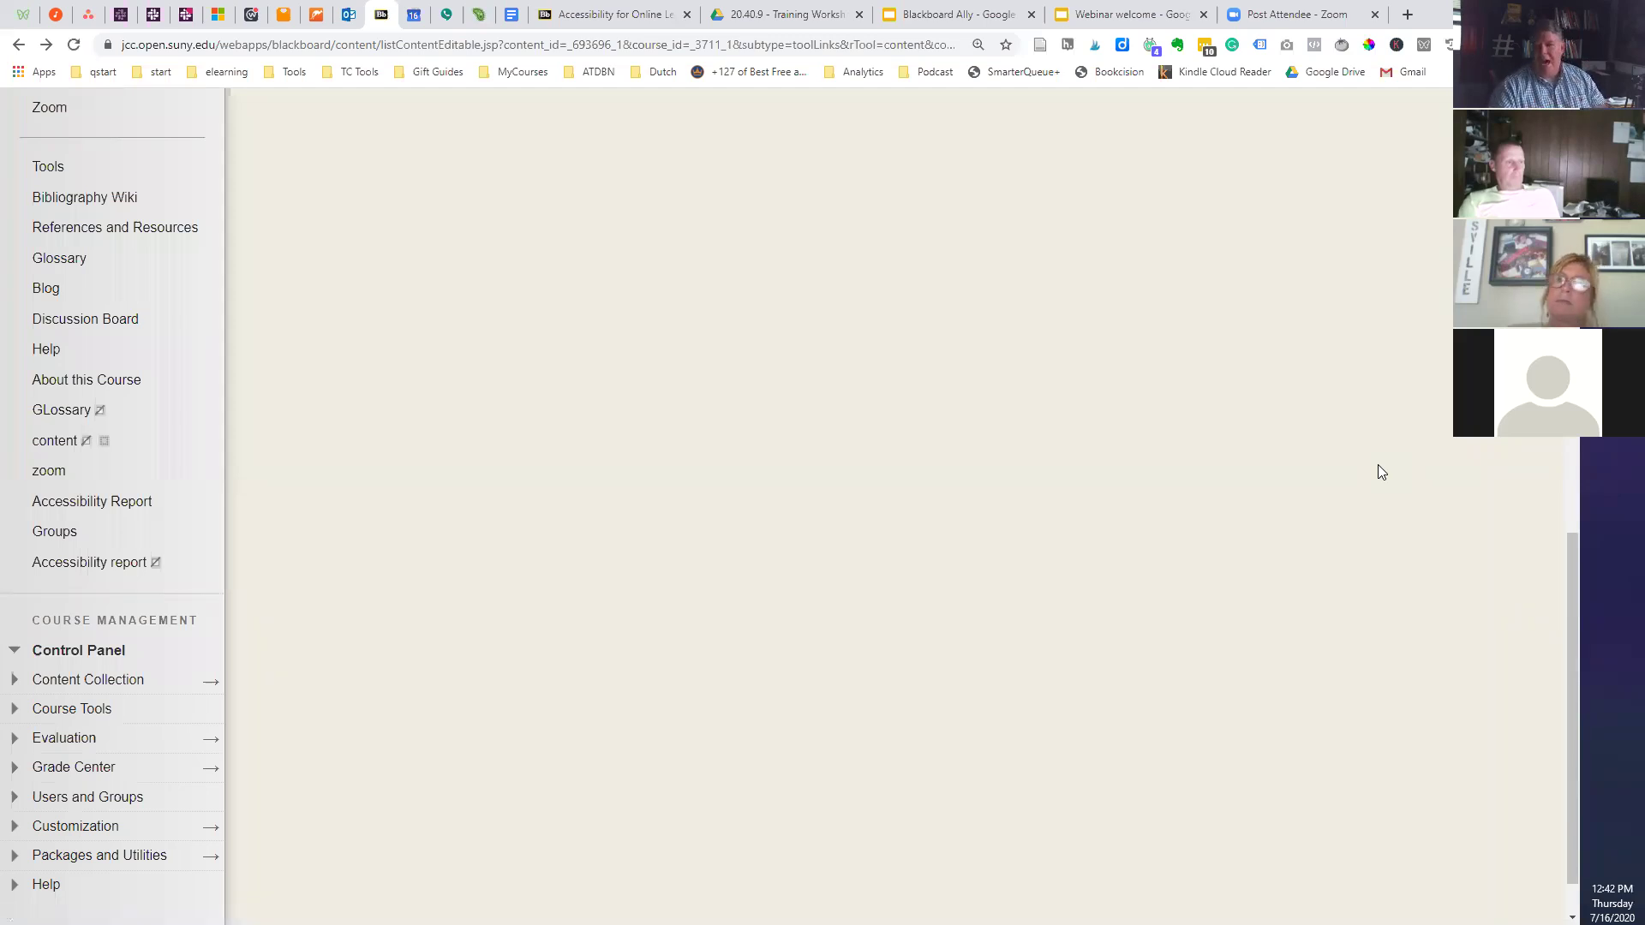
scroll(667, 375, up, 12)
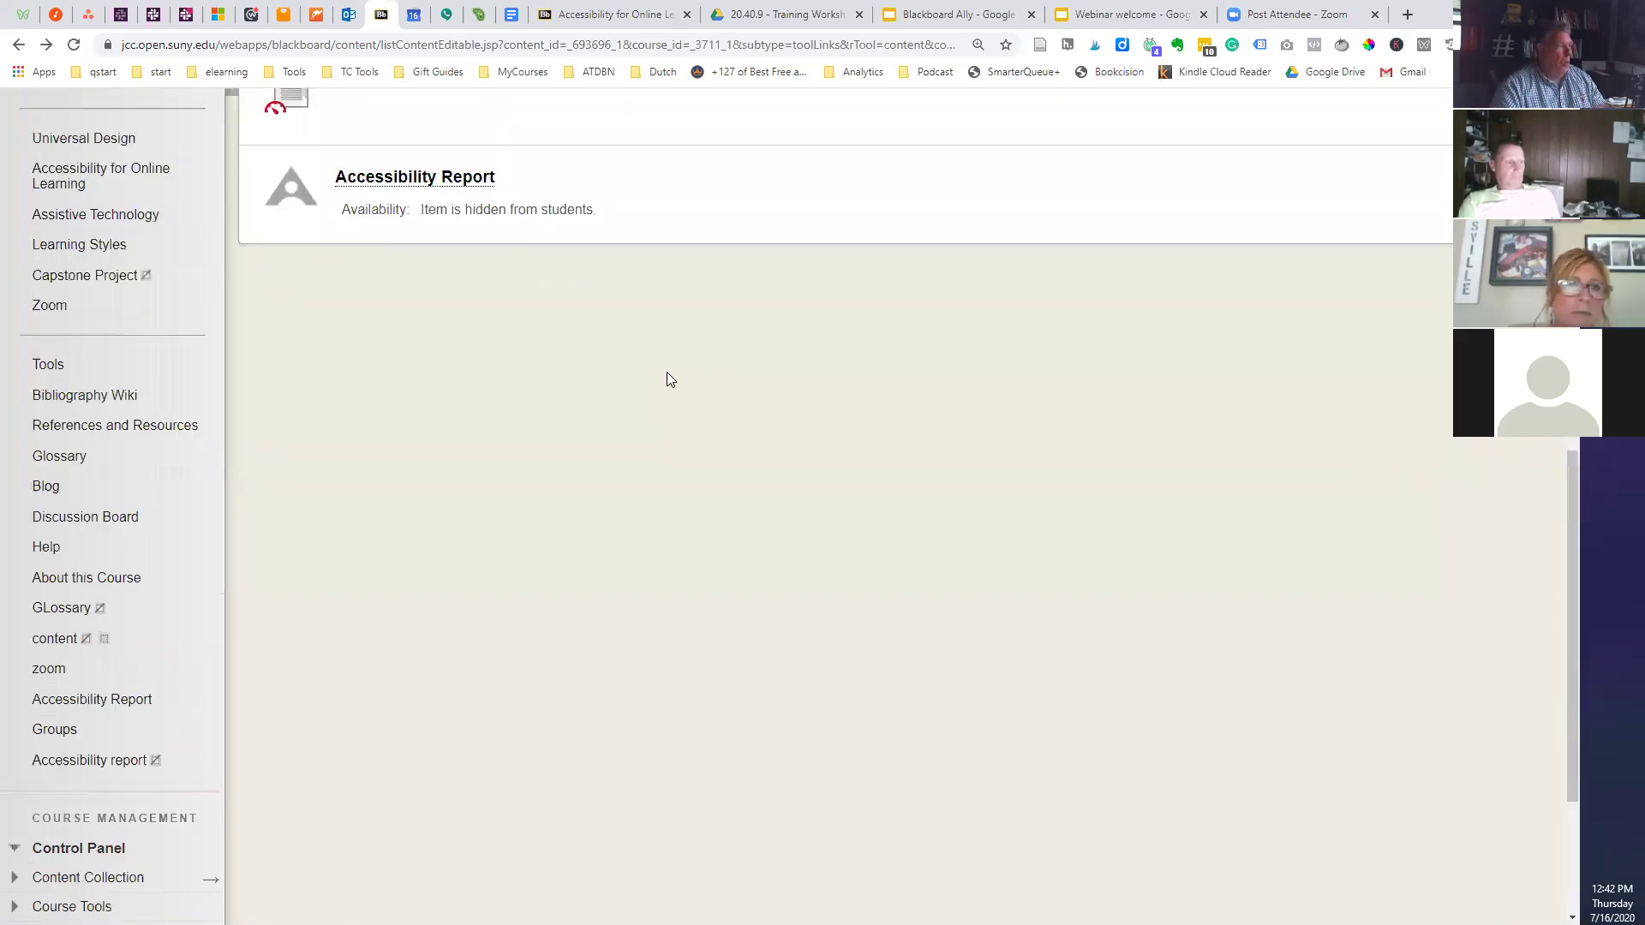
scroll(874, 396, down, 3)
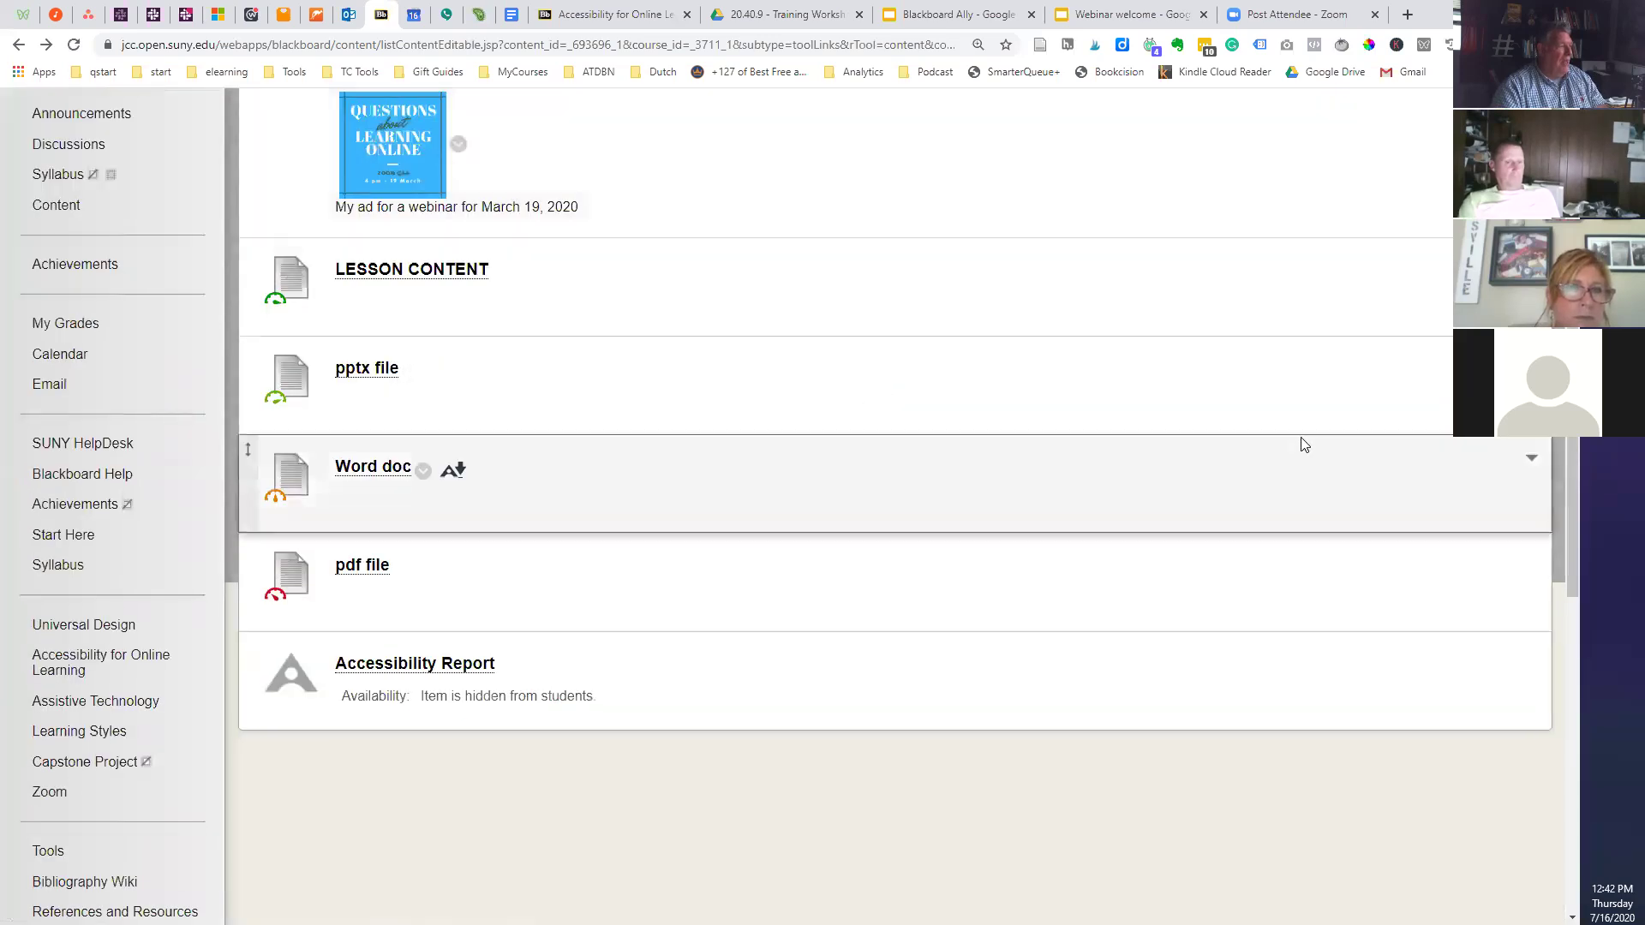
scroll(830, 573, up, 2)
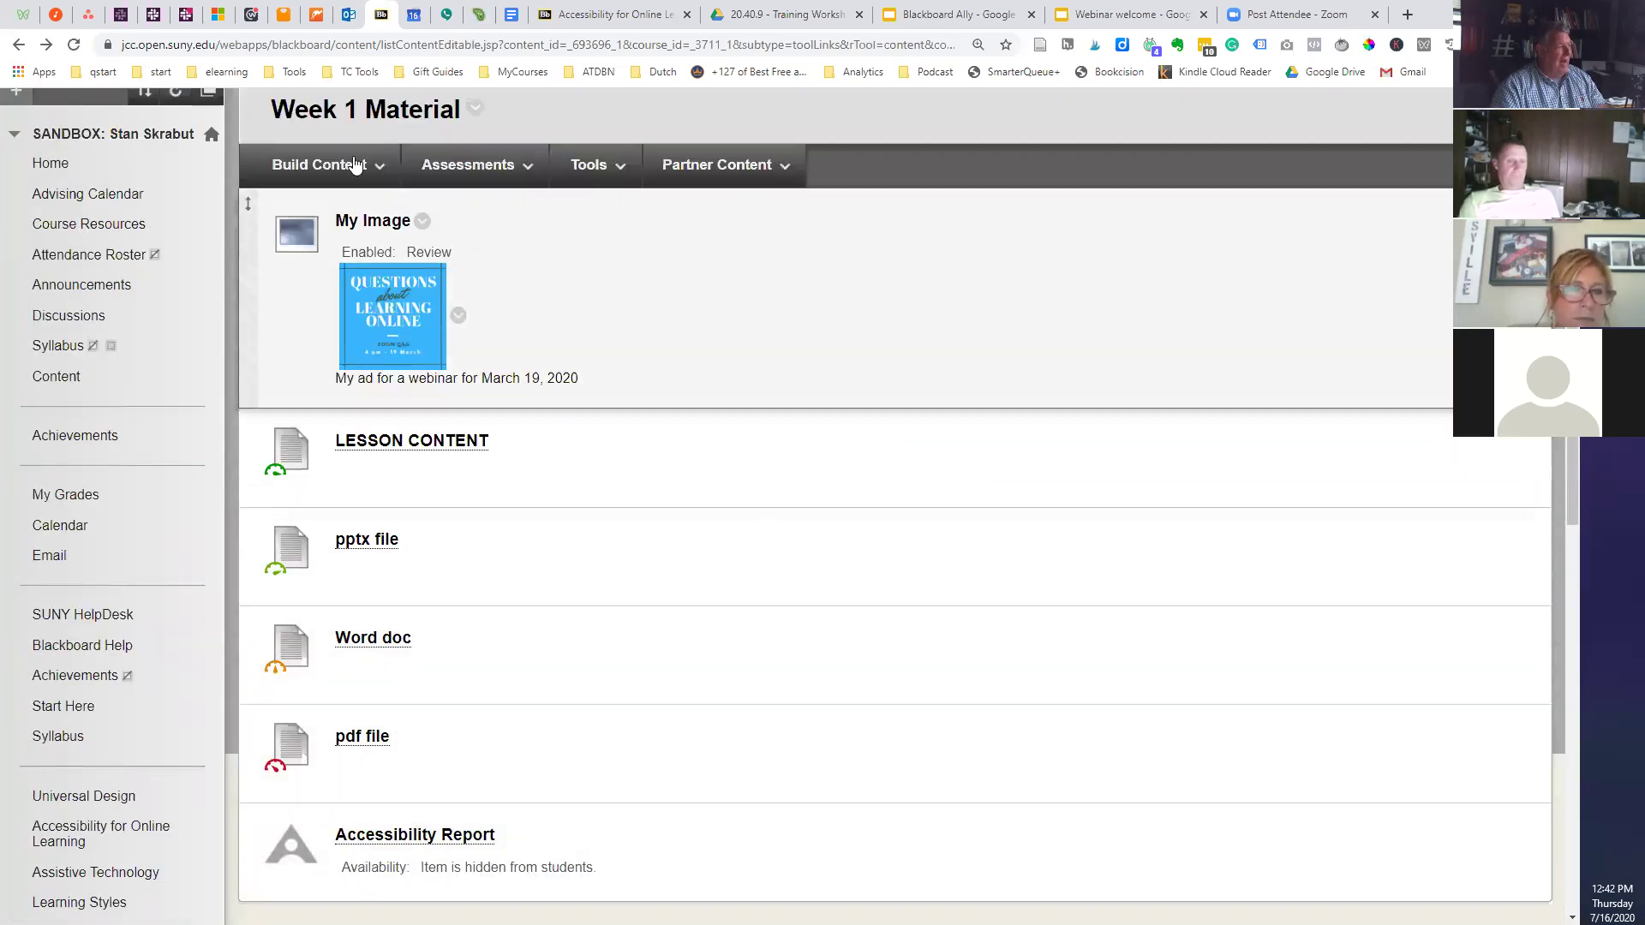
click(357, 166)
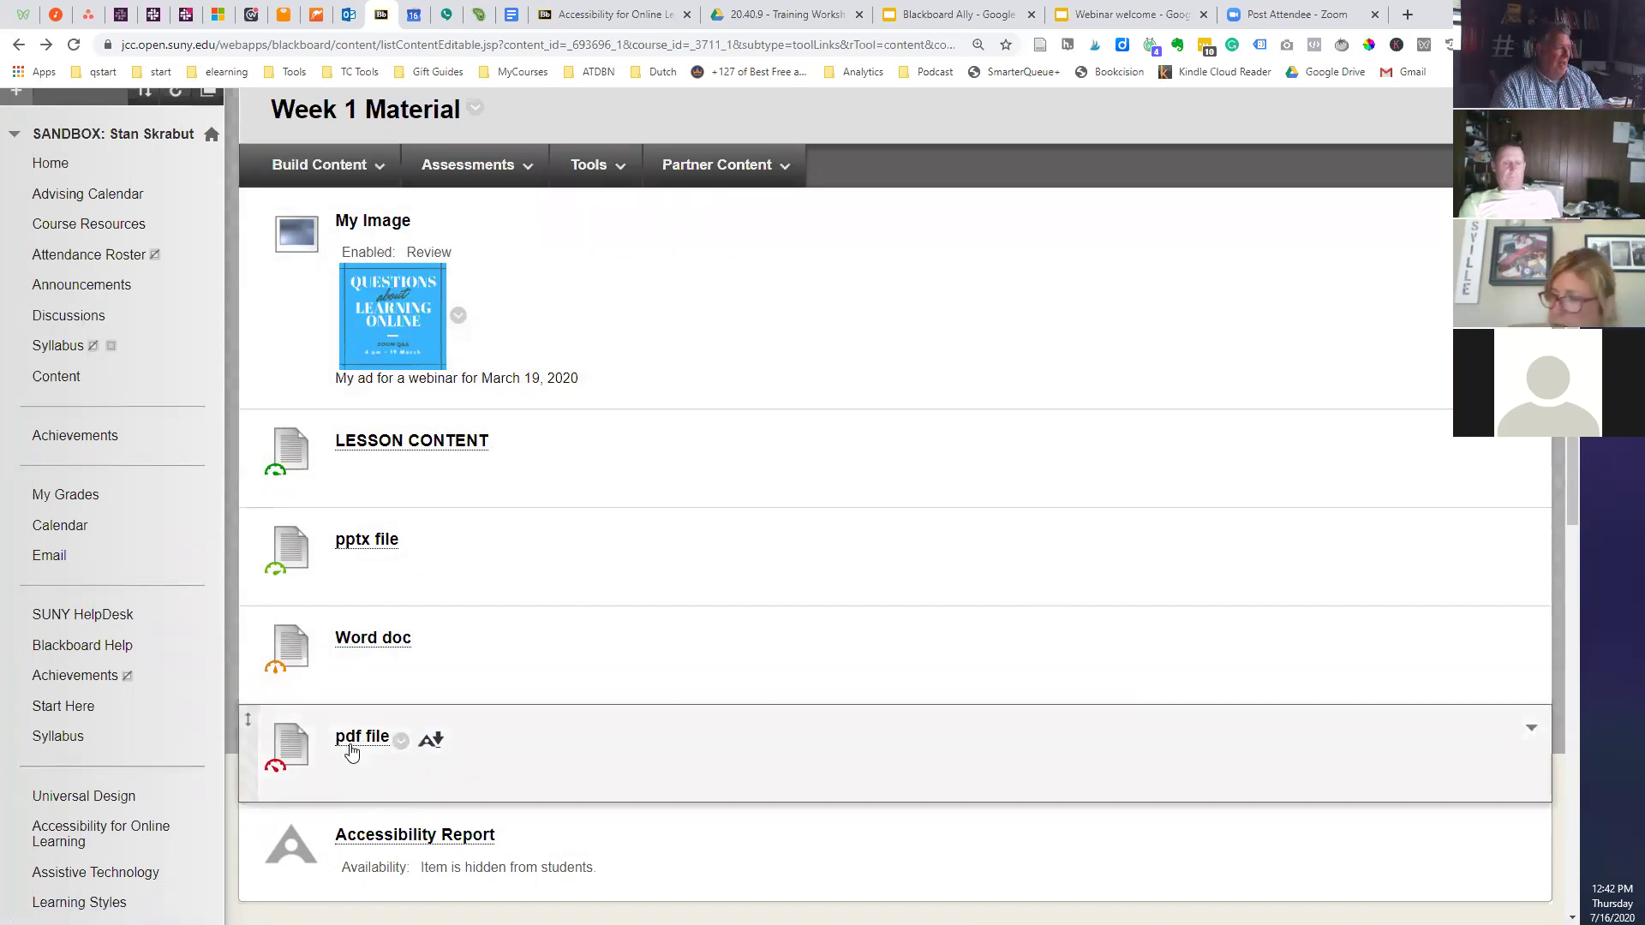
- From the score indicators, inspect the feedback for "pdf file" and all issues of "Word doc", closing each
click(276, 766)
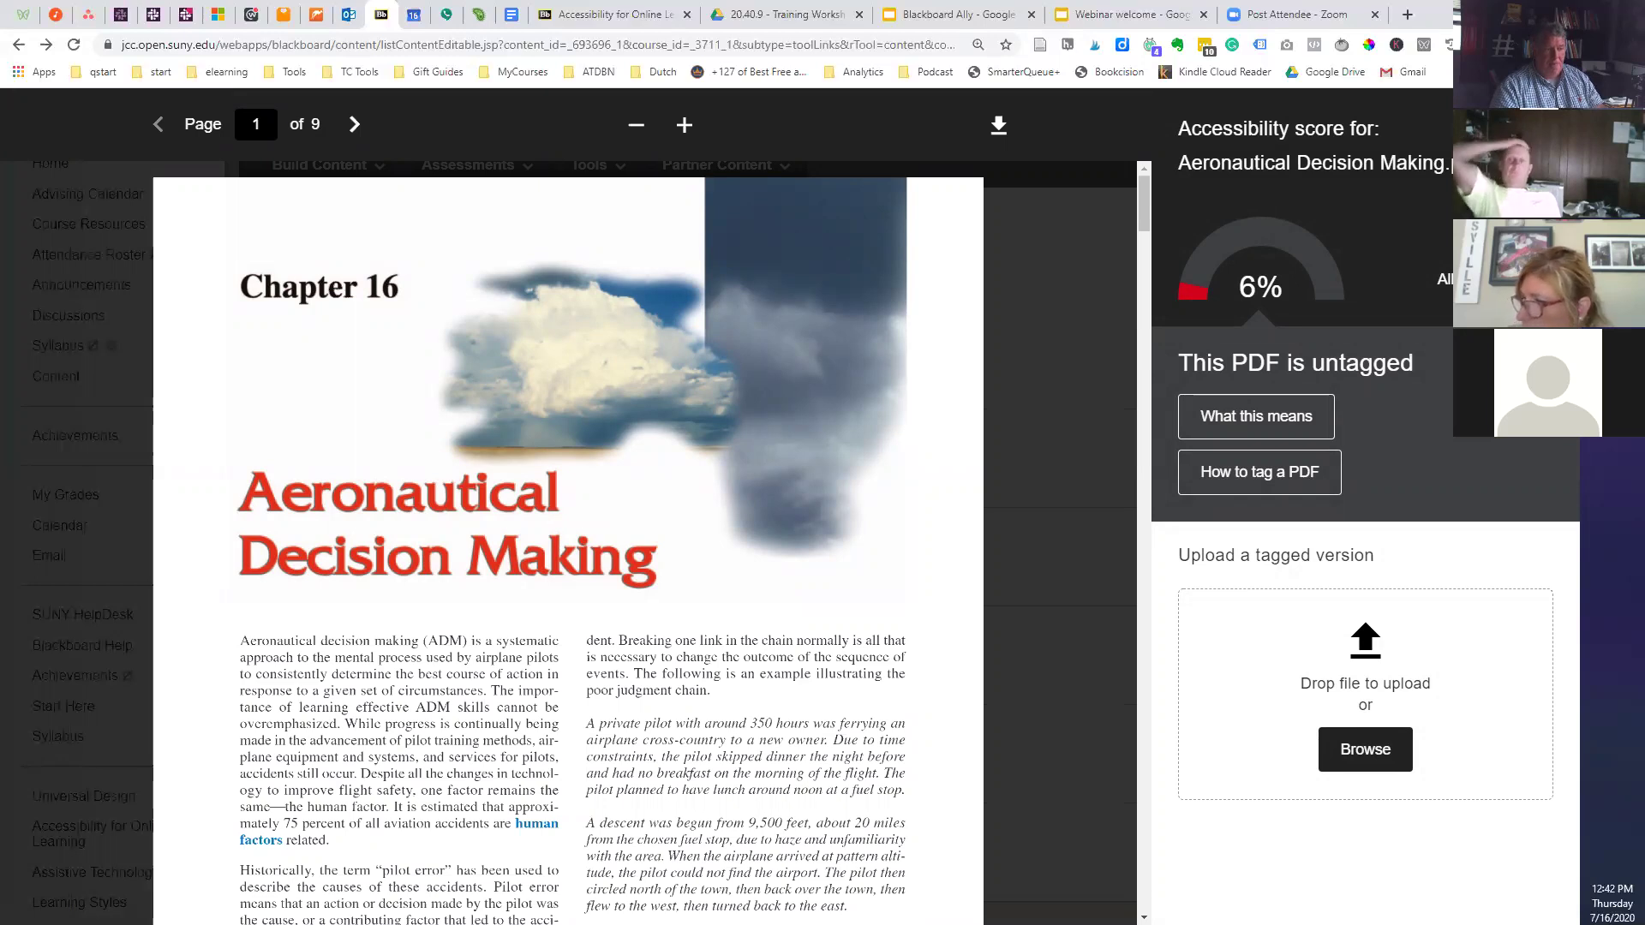
key(Escape)
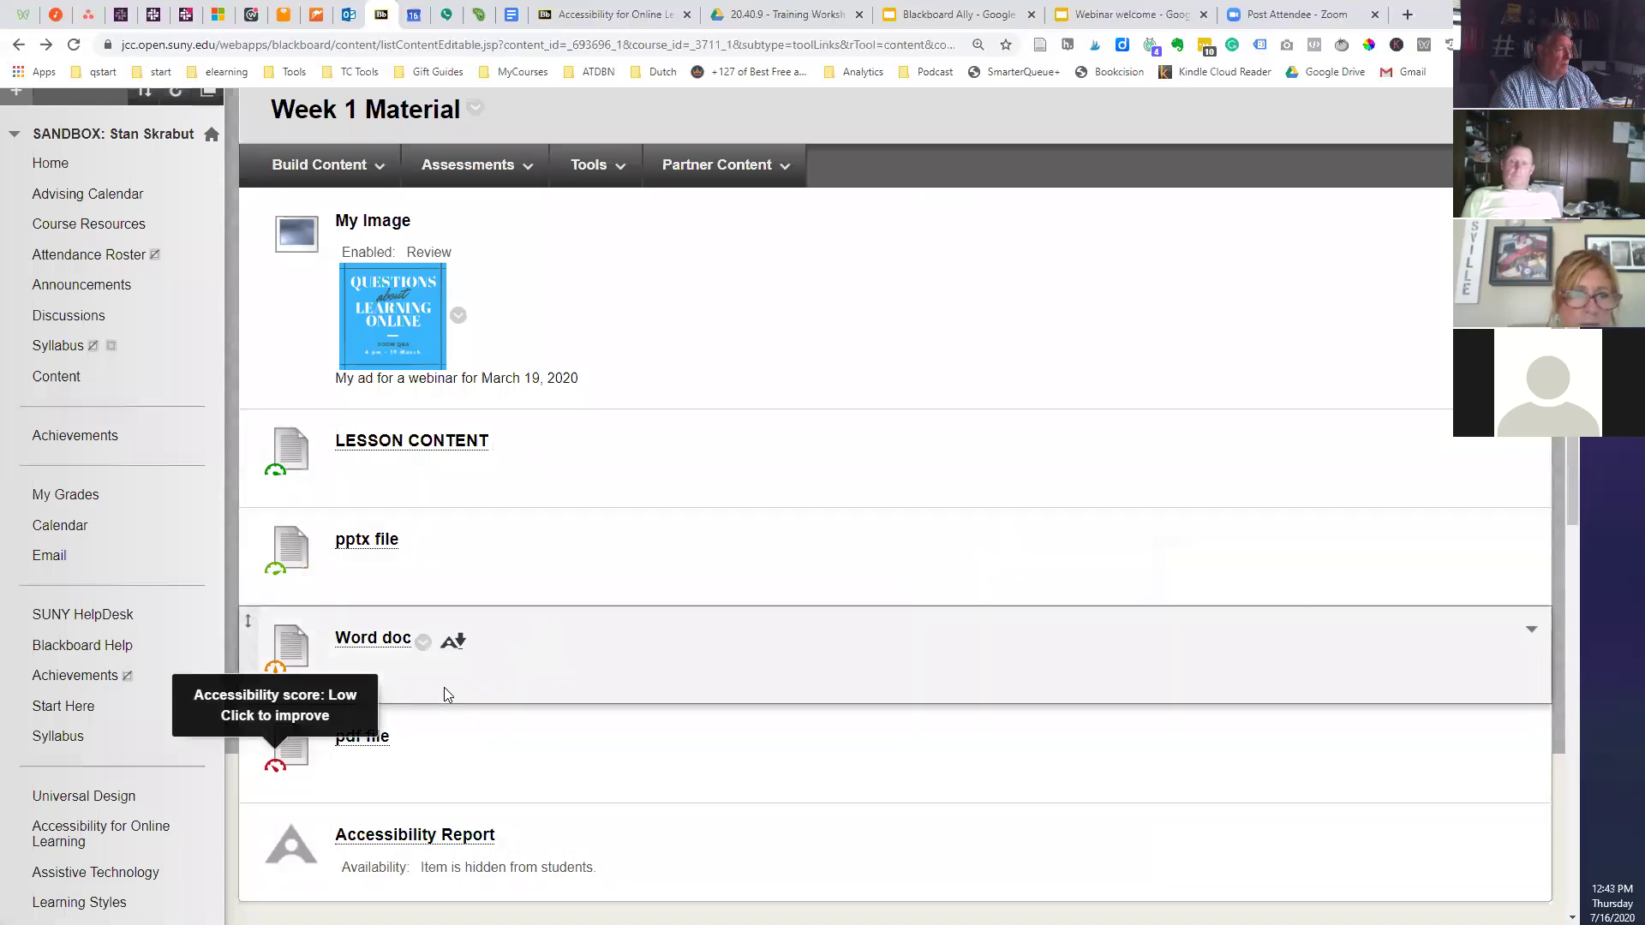
click(278, 671)
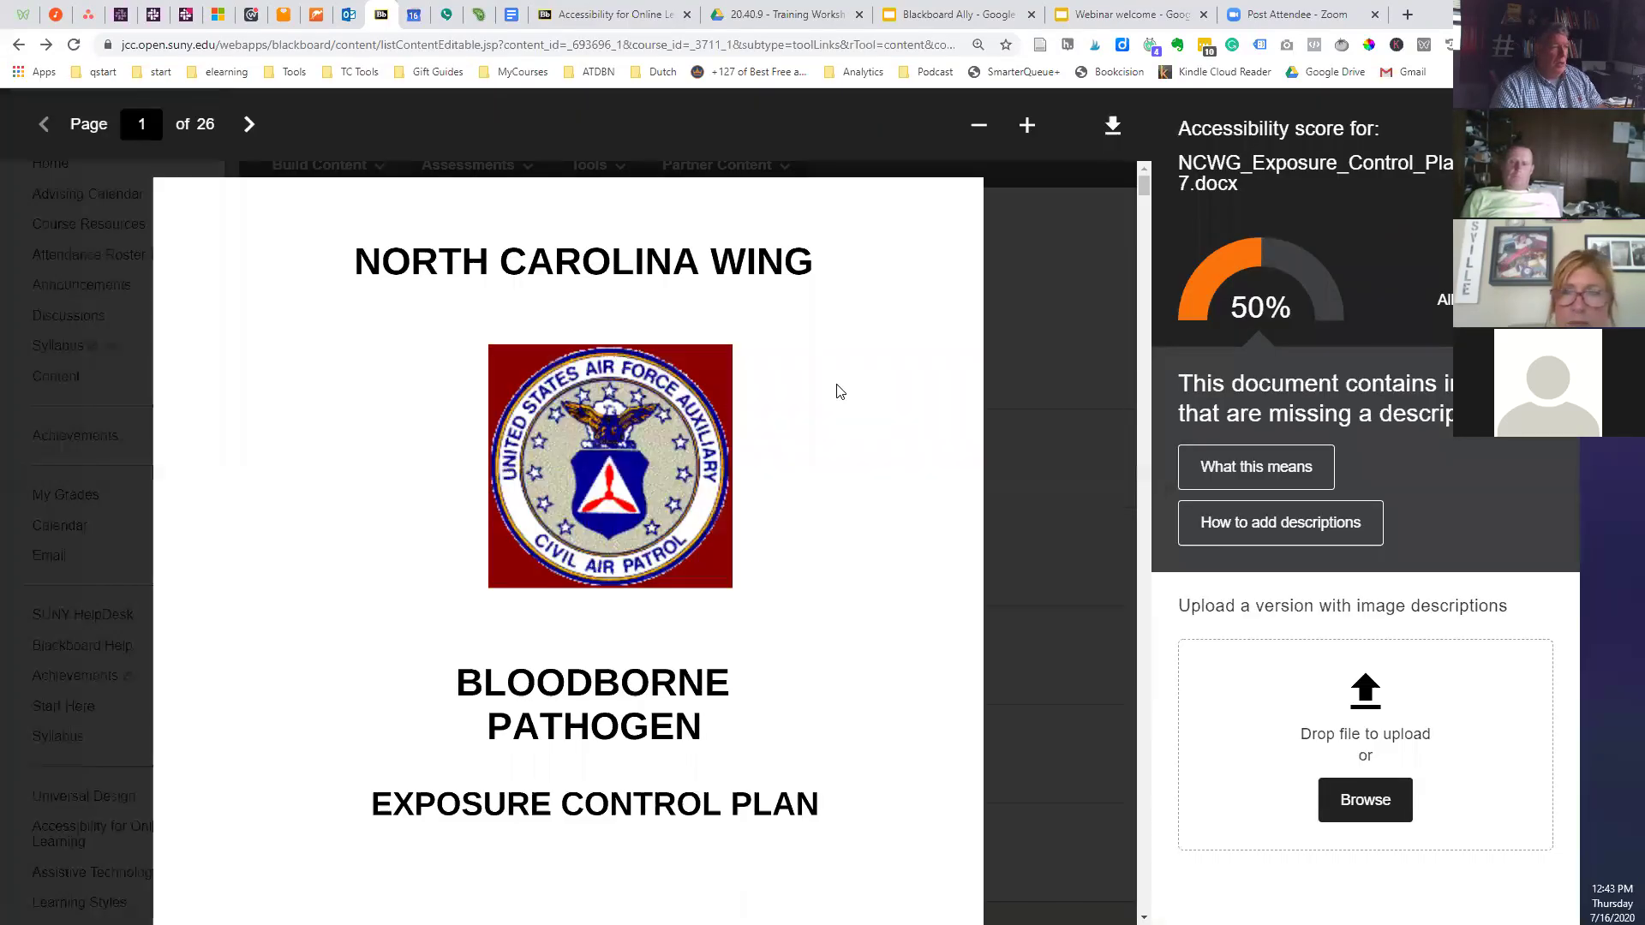
click(1436, 301)
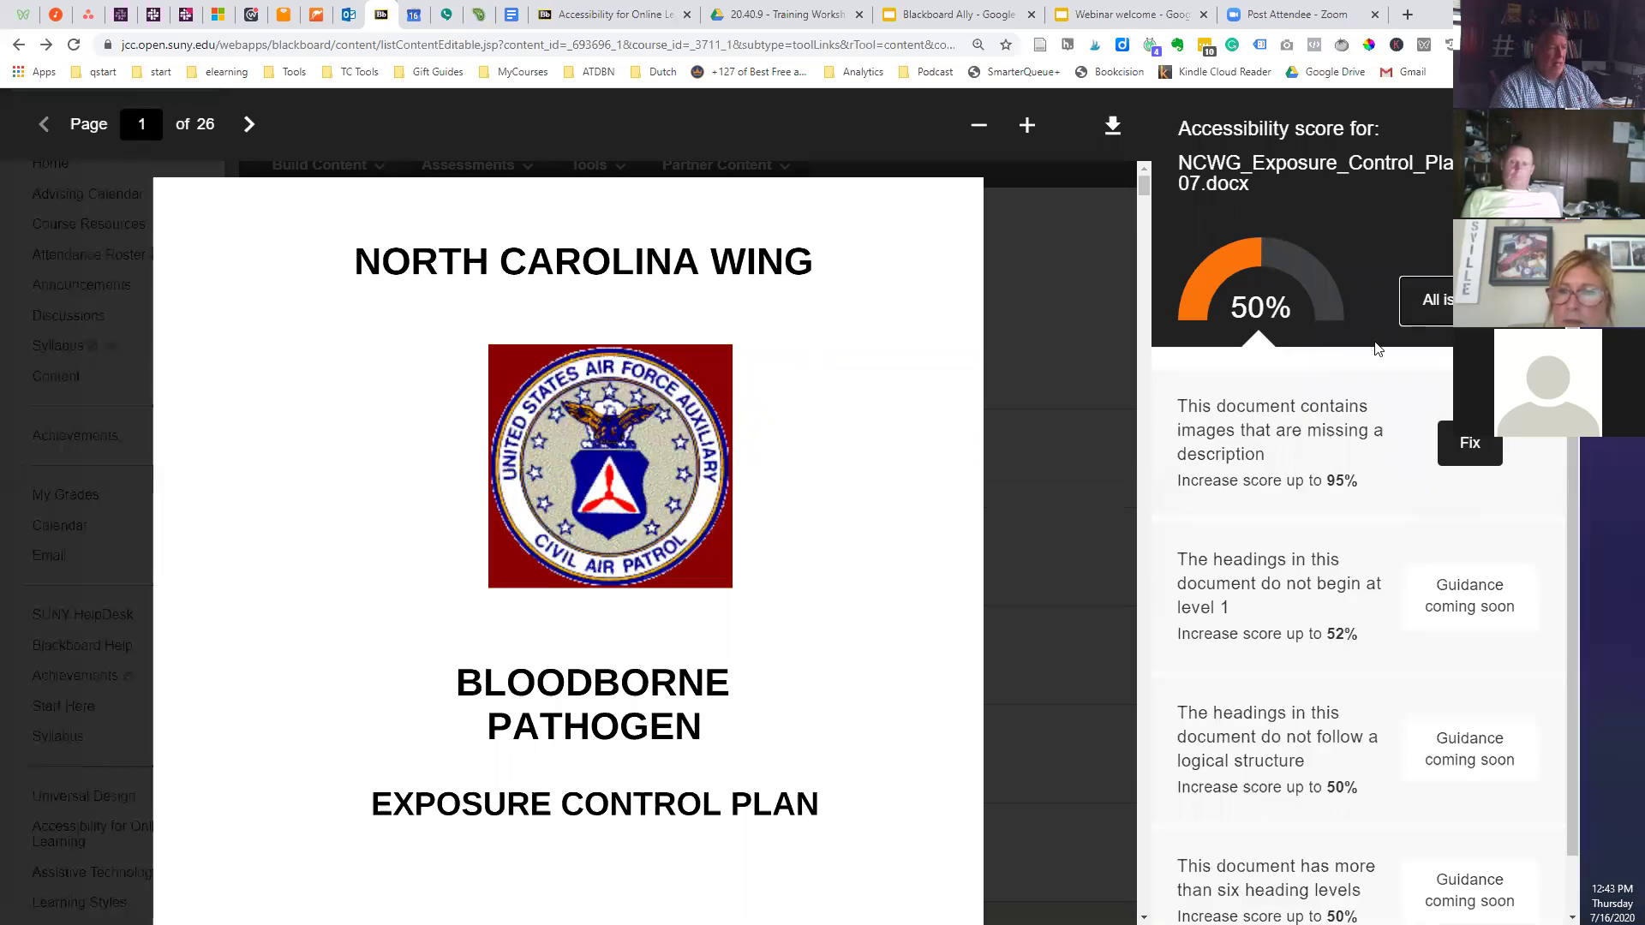
click(1540, 127)
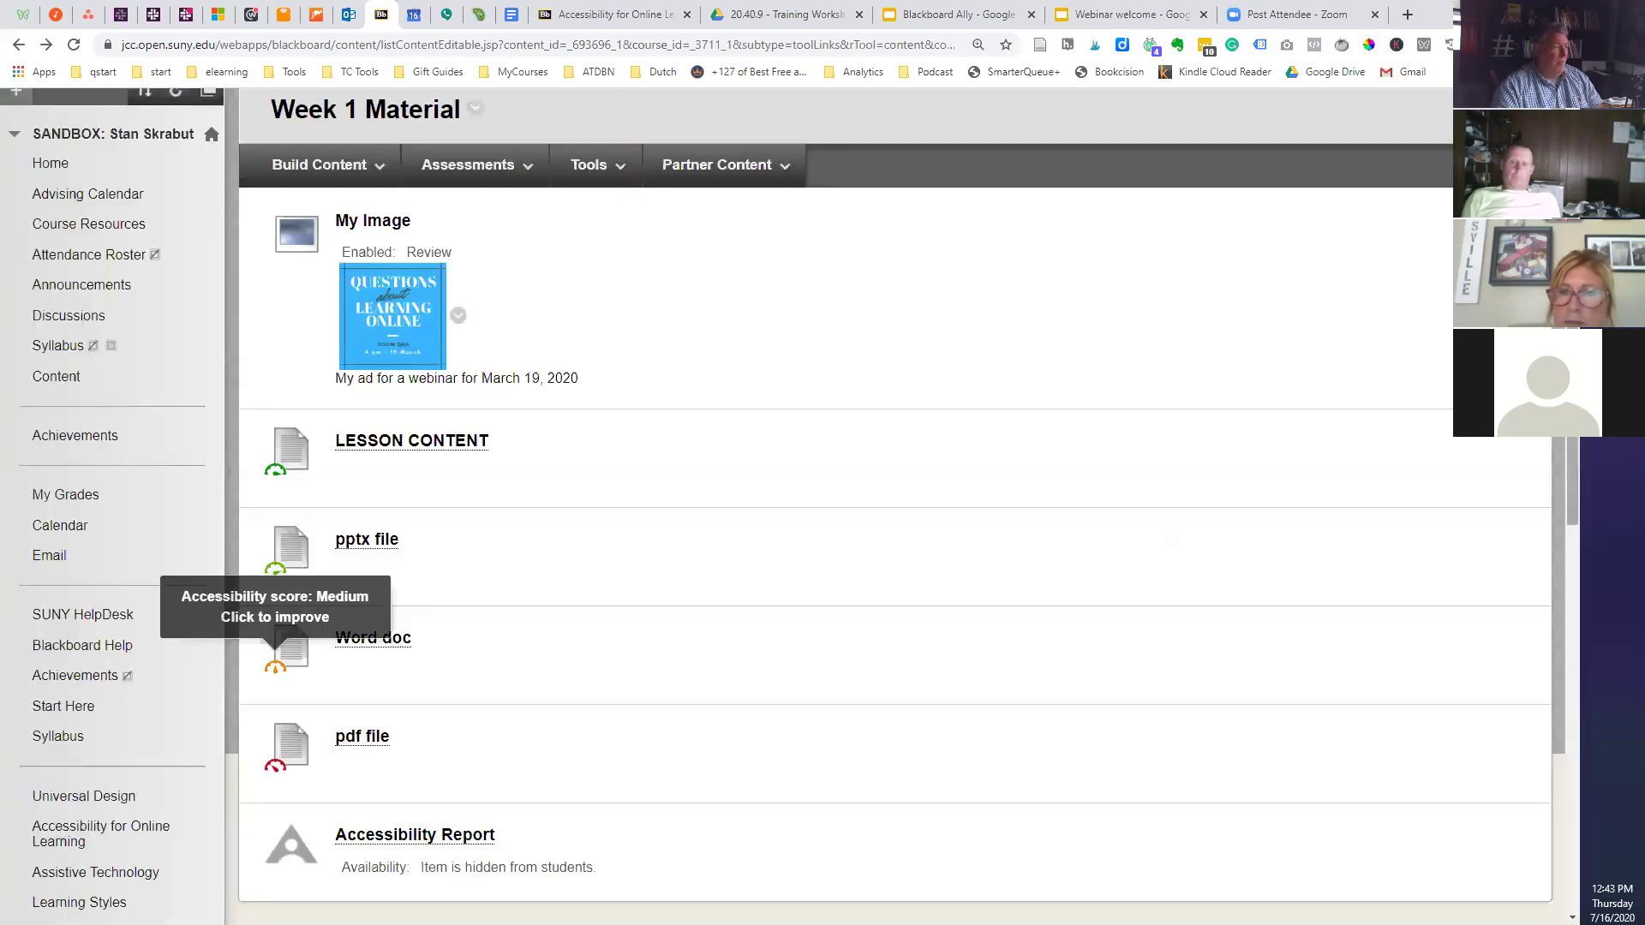
- Open "pptx file", dismiss the multiple-download prompt, inspect its accessibility feedback, and return to "Week 1 Material"
click(348, 551)
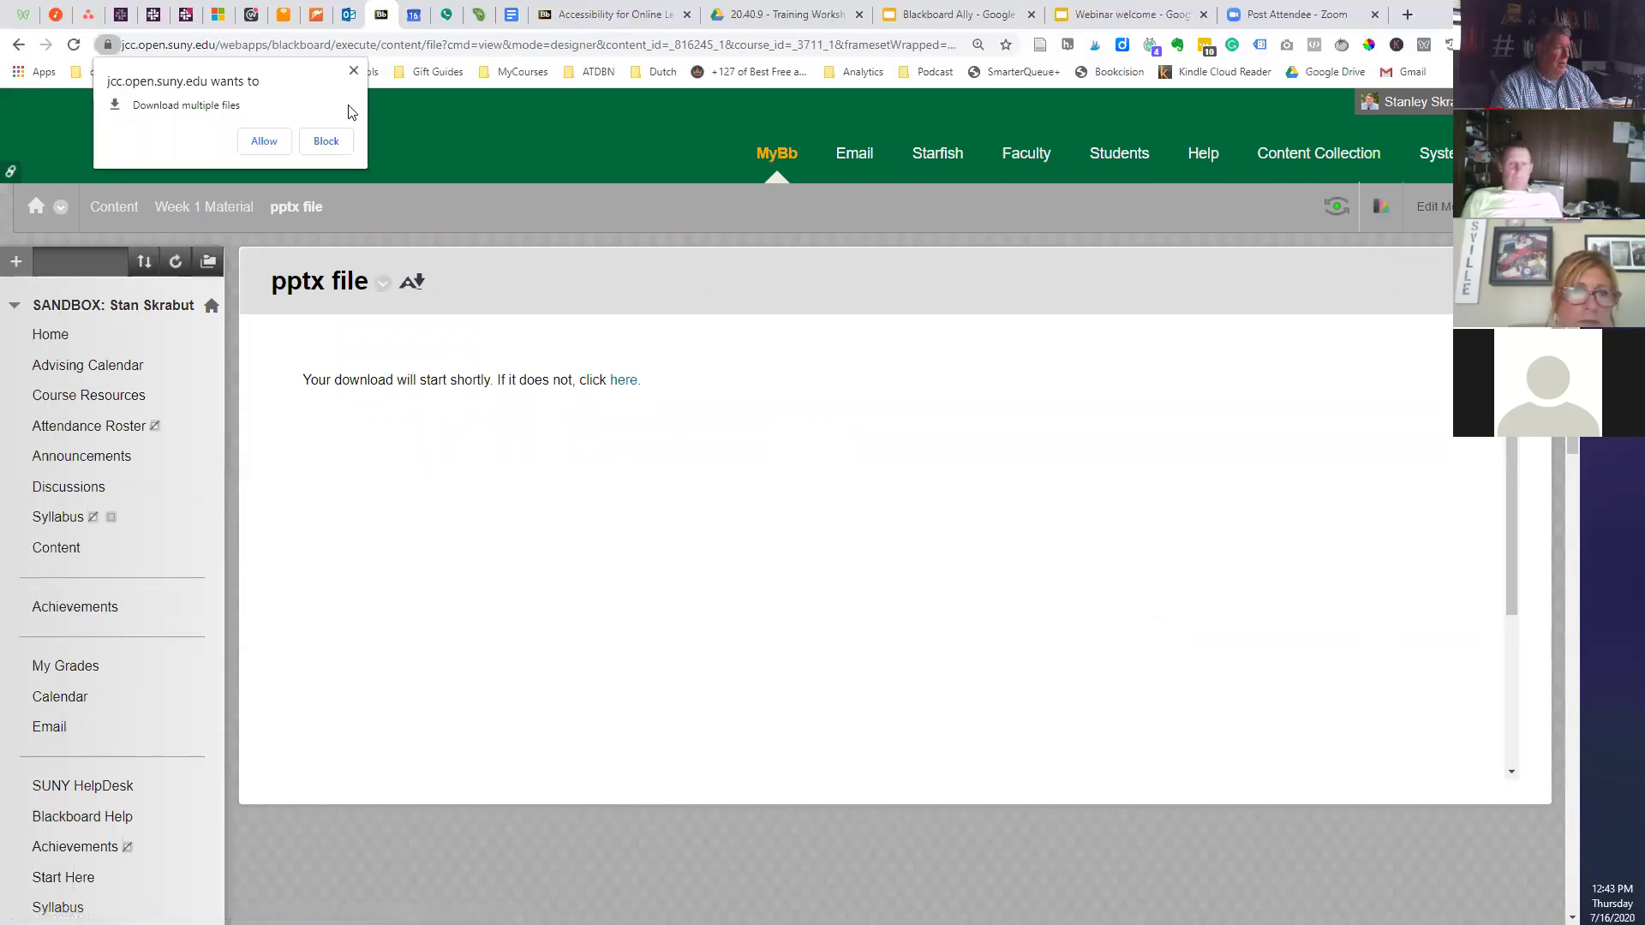
click(352, 69)
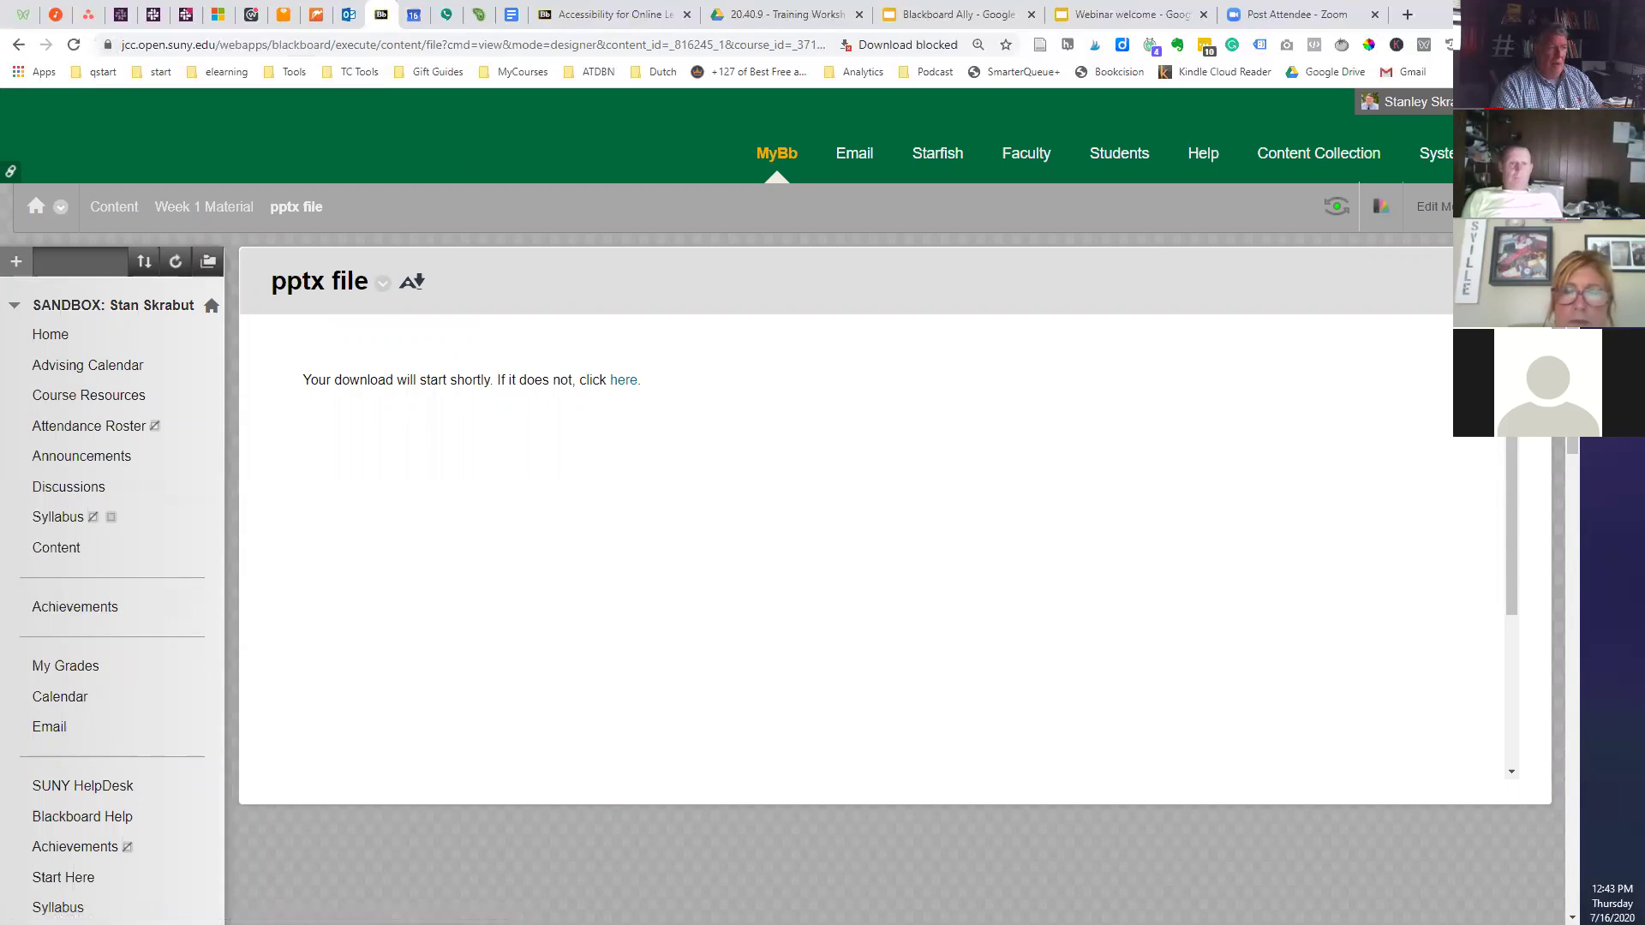
click(1491, 281)
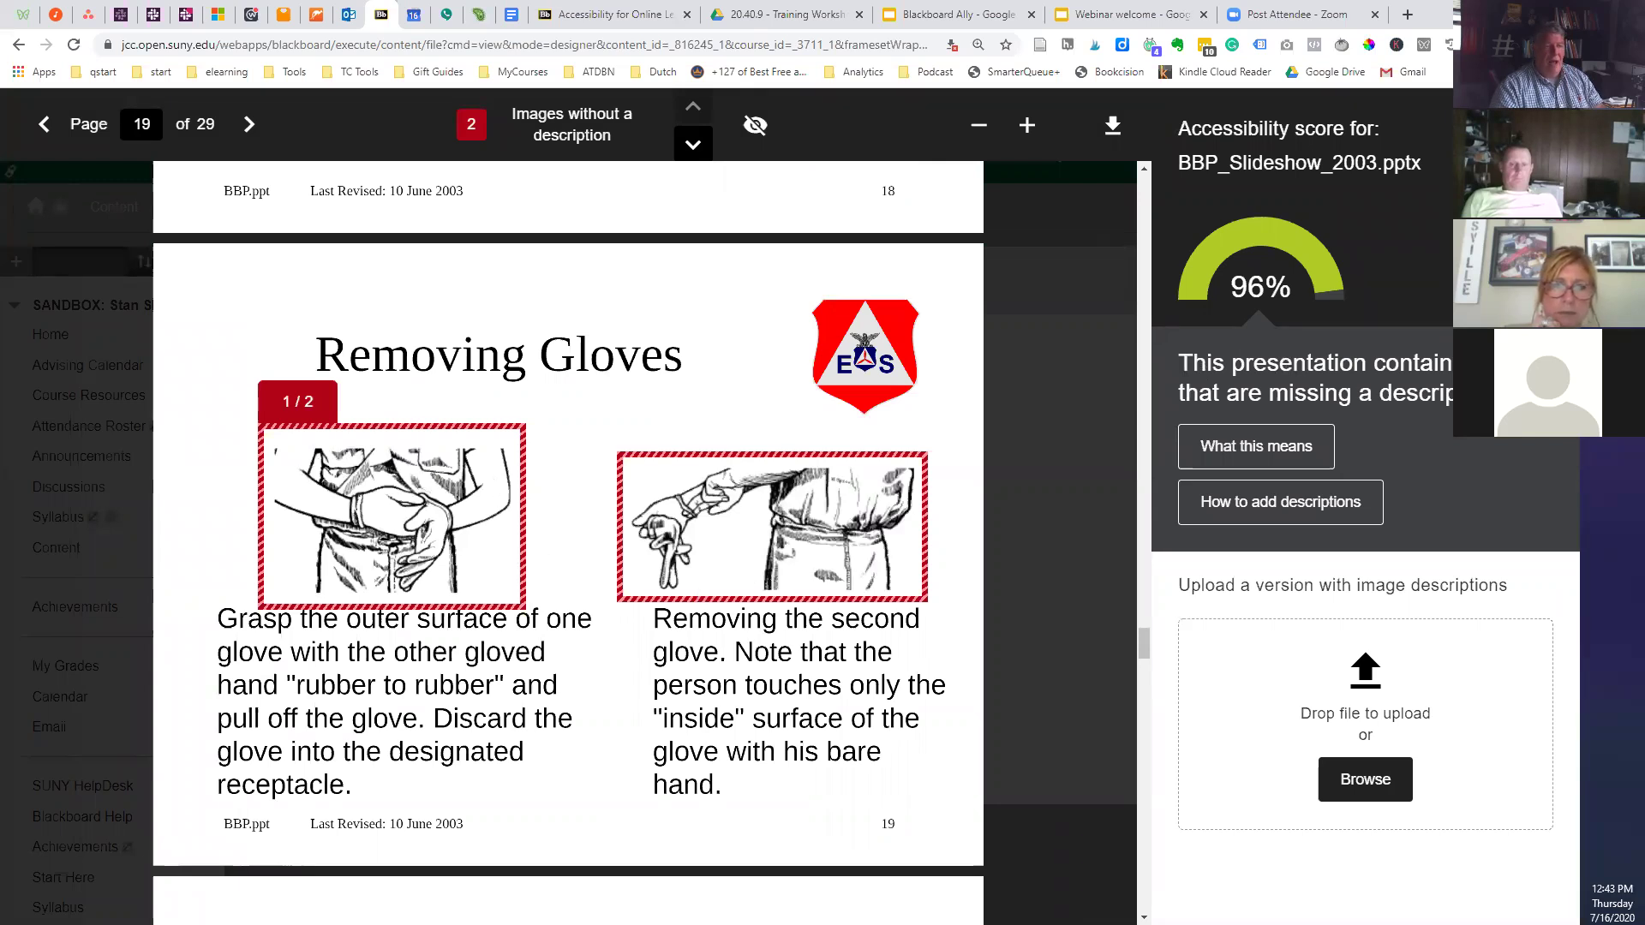
key(Escape)
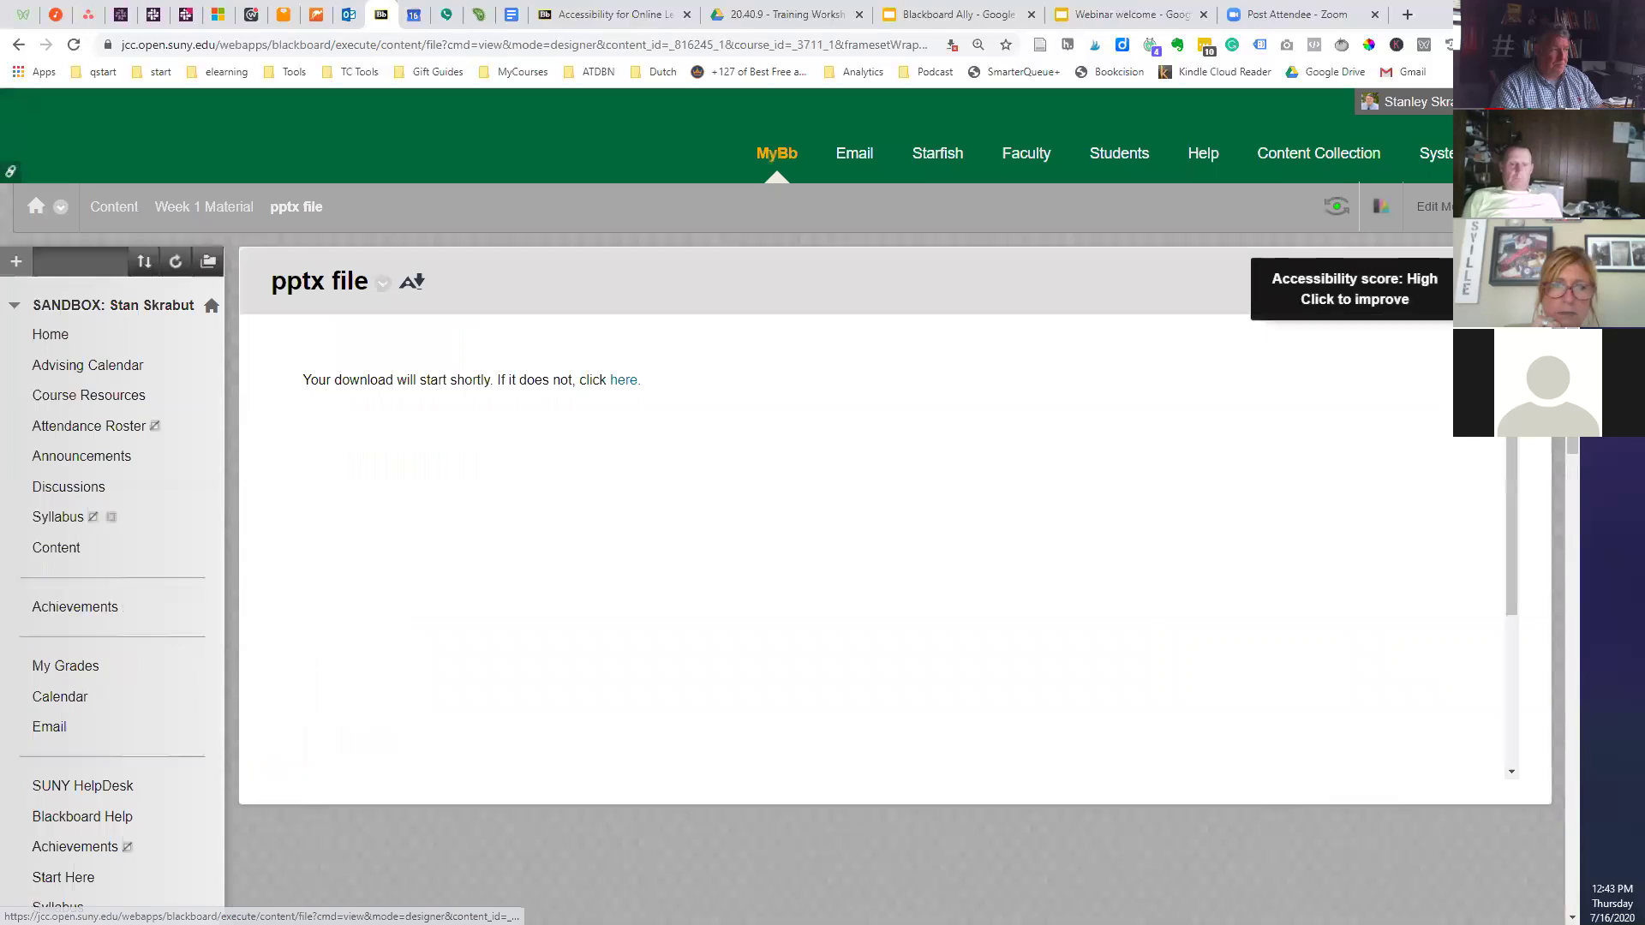
click(172, 212)
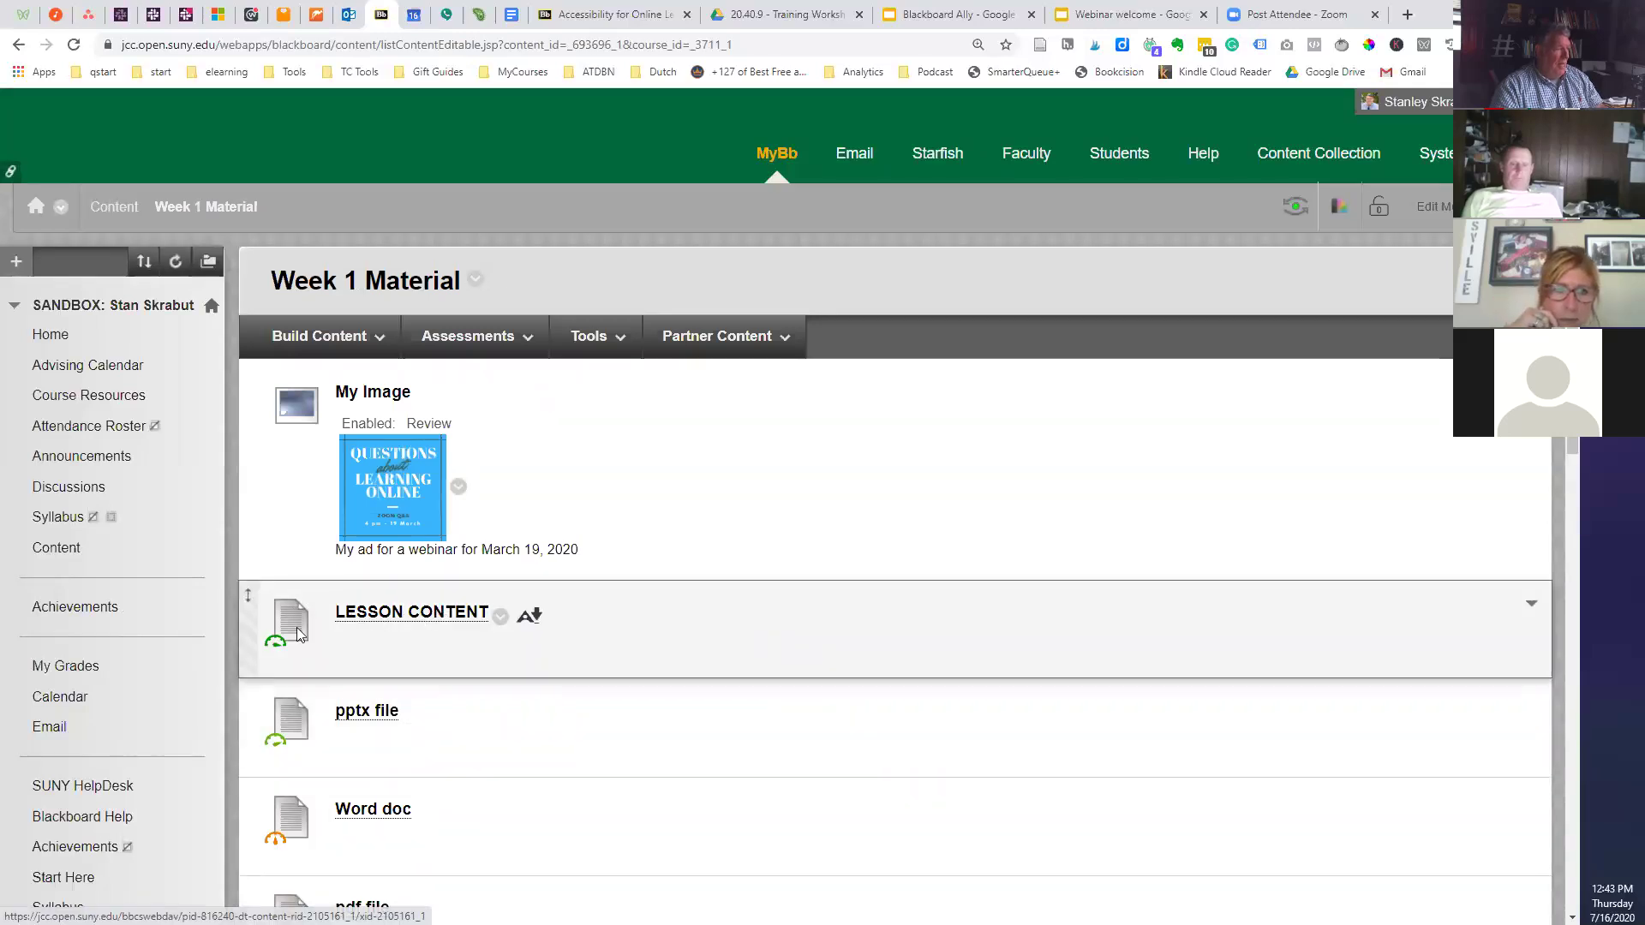
- Inspect the accessibility feedback of "LESSON CONTENT", close it, and look over the remaining content items
click(276, 642)
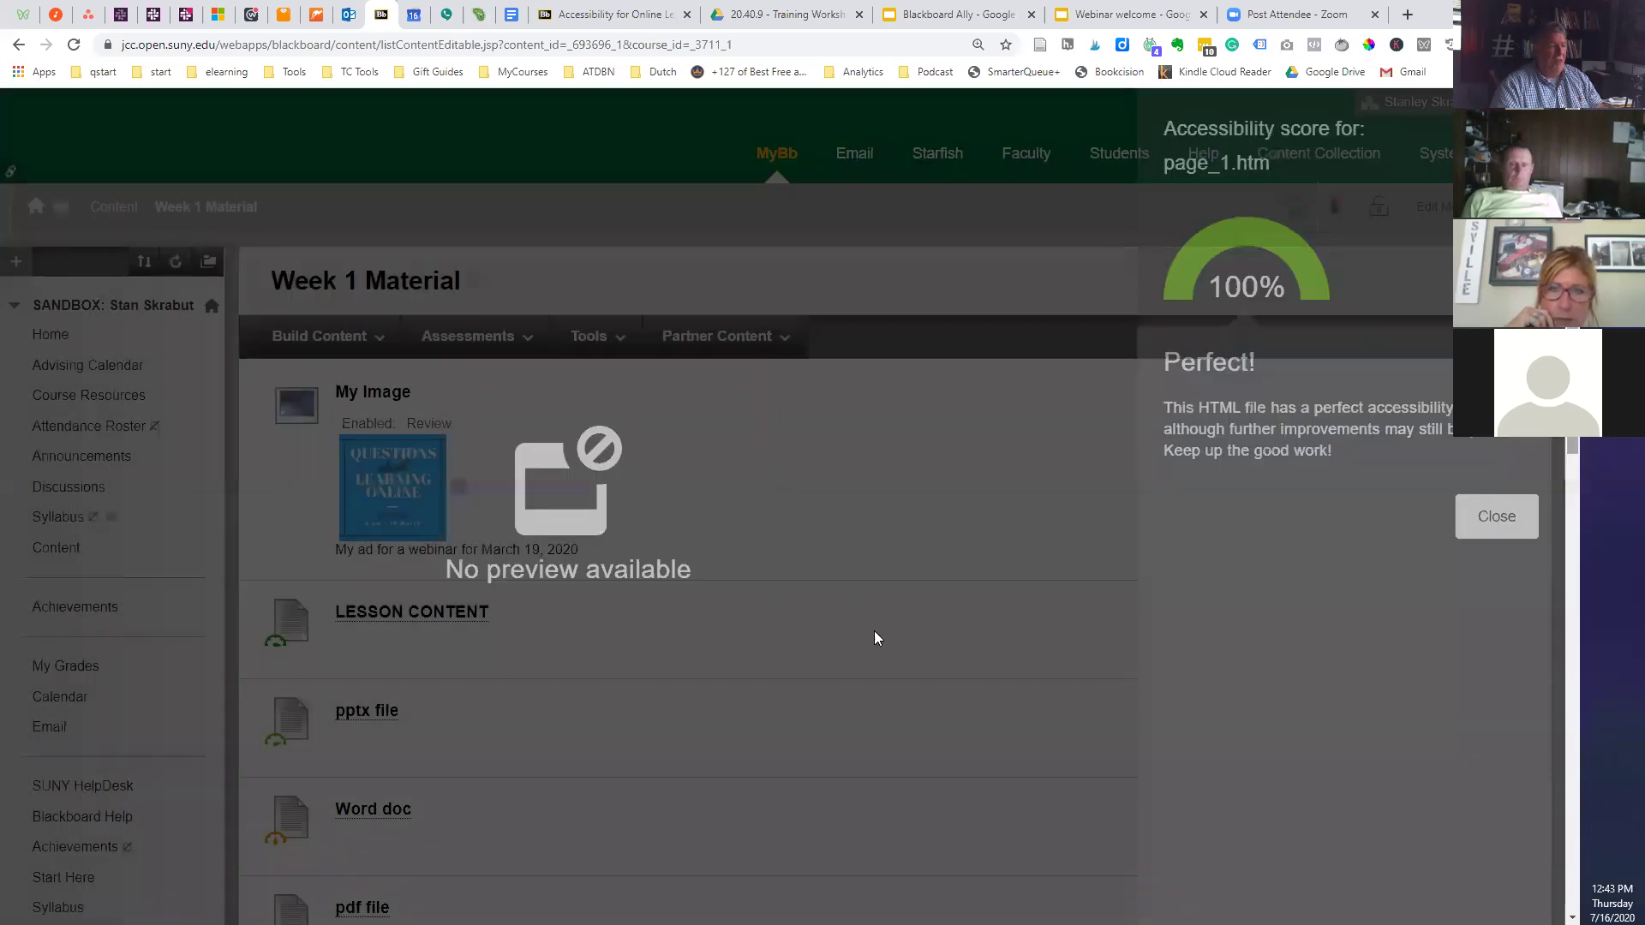
click(874, 632)
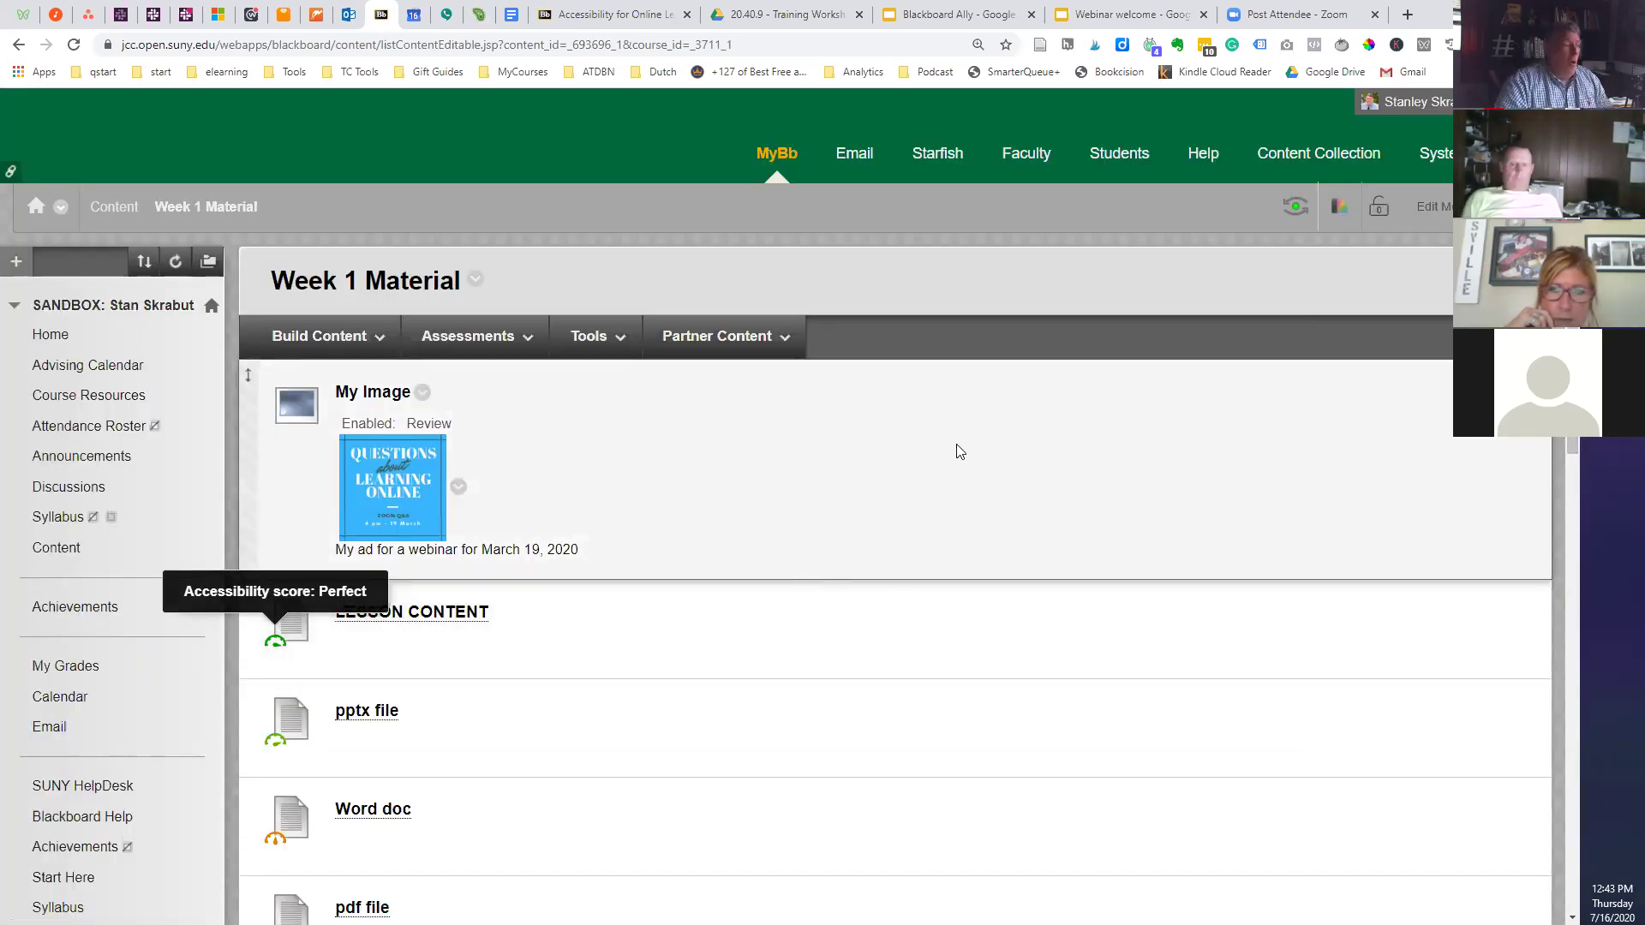
scroll(957, 442, down, 3)
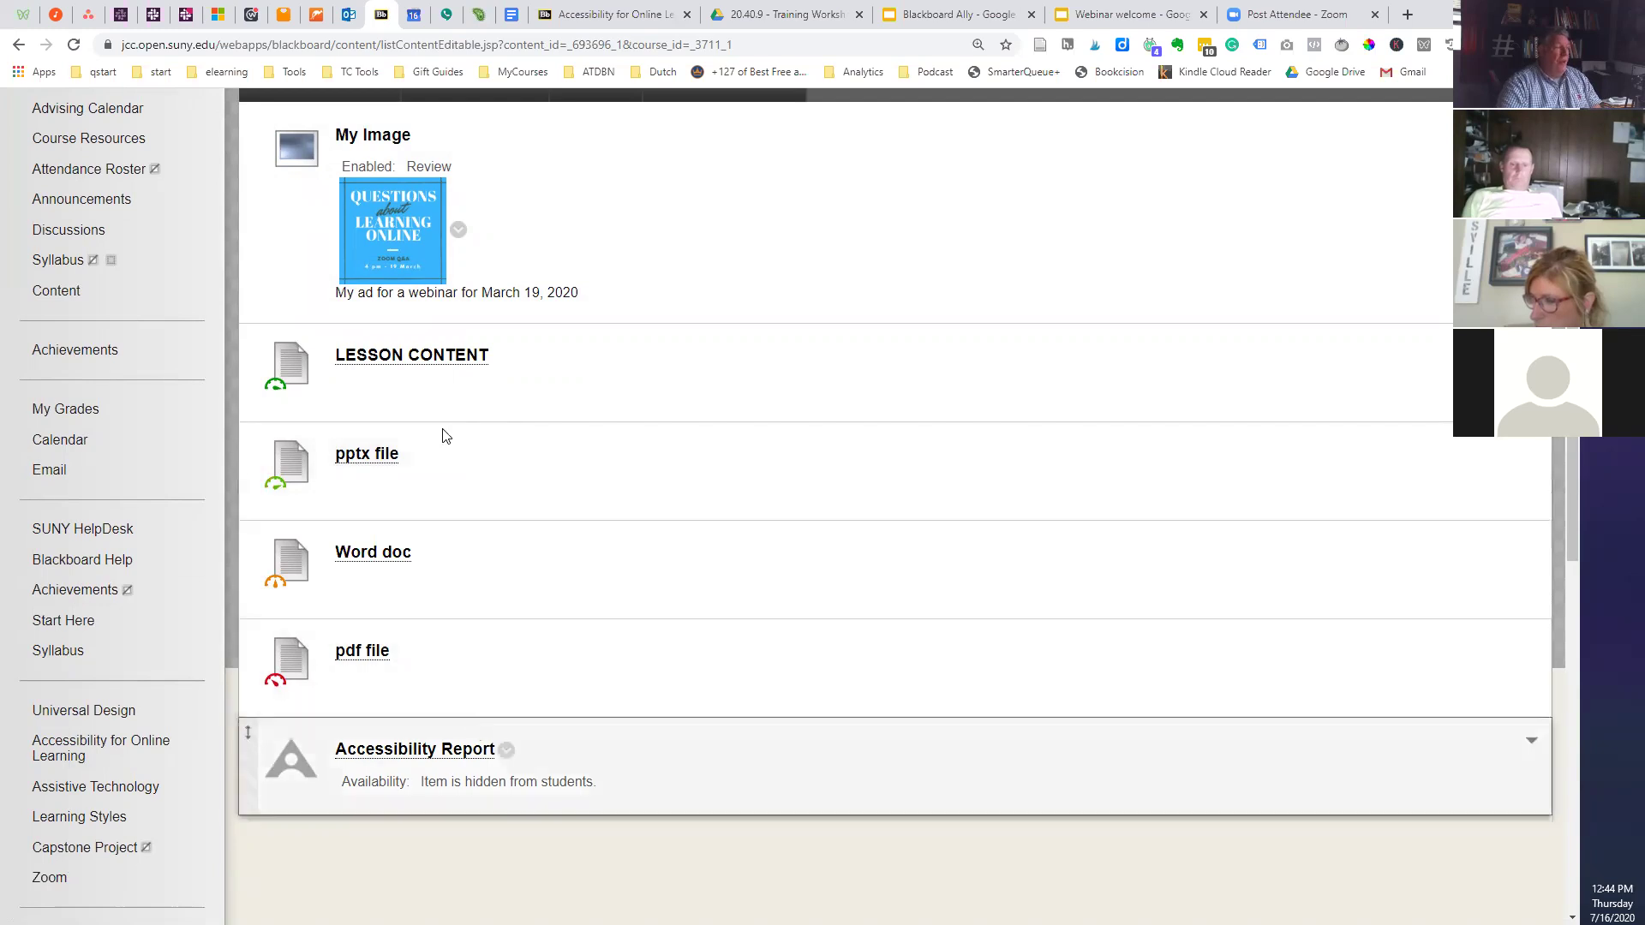
- Enter Student Preview mode for the course and open the "Week 1 Material" folder as a student
scroll(1330, 469, up, 3)
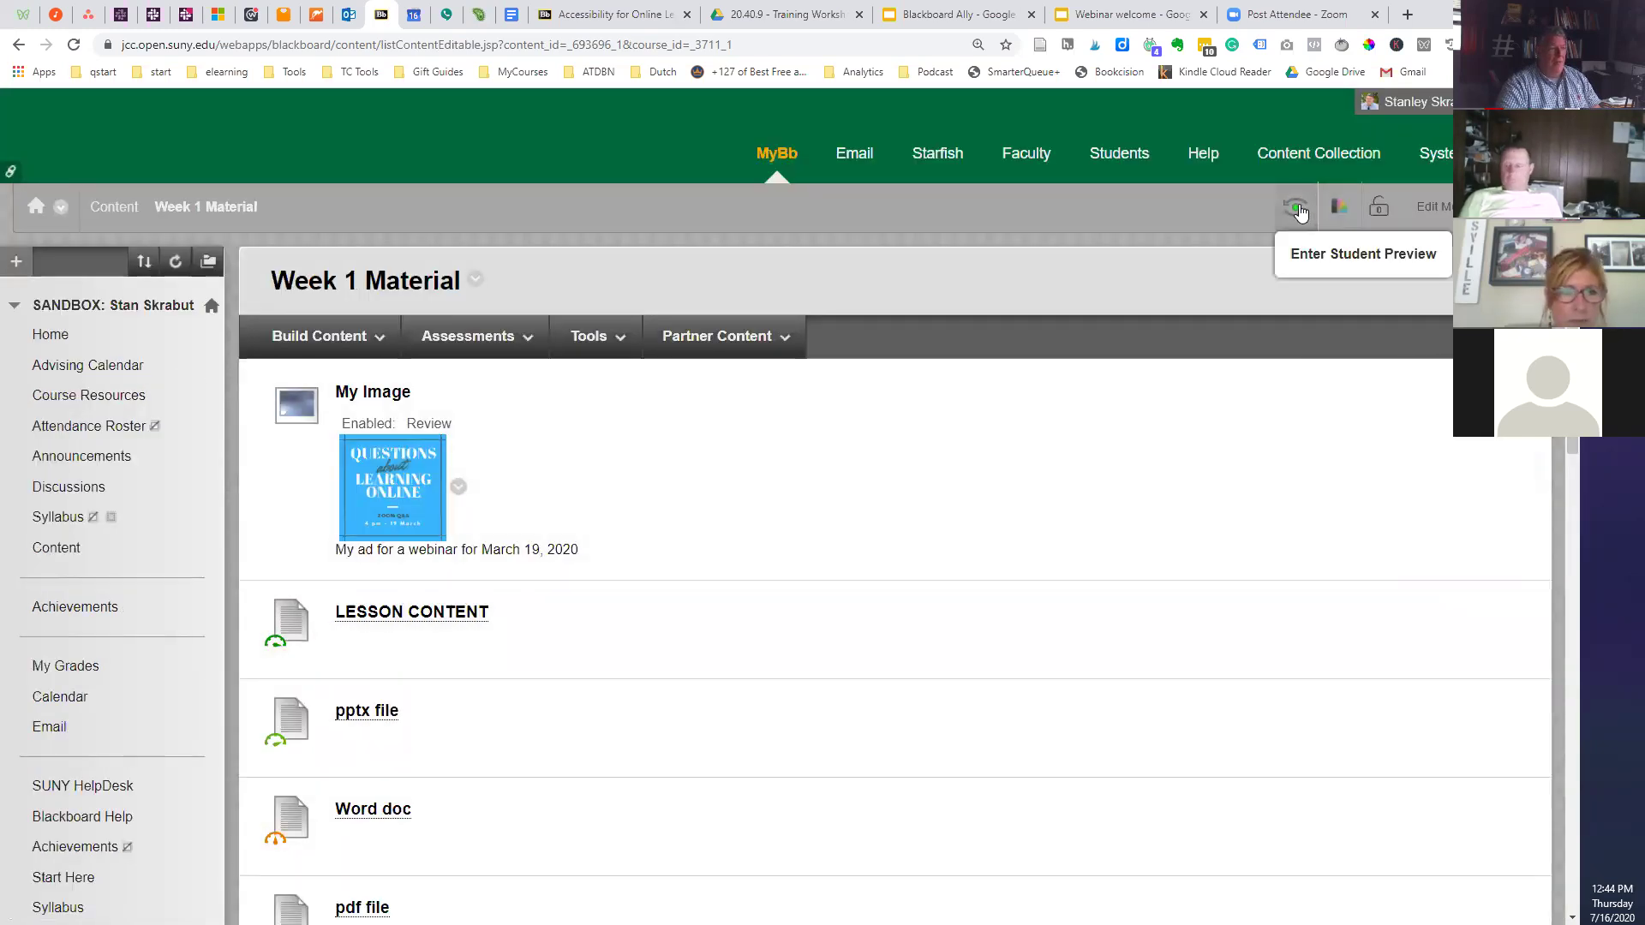
click(1295, 206)
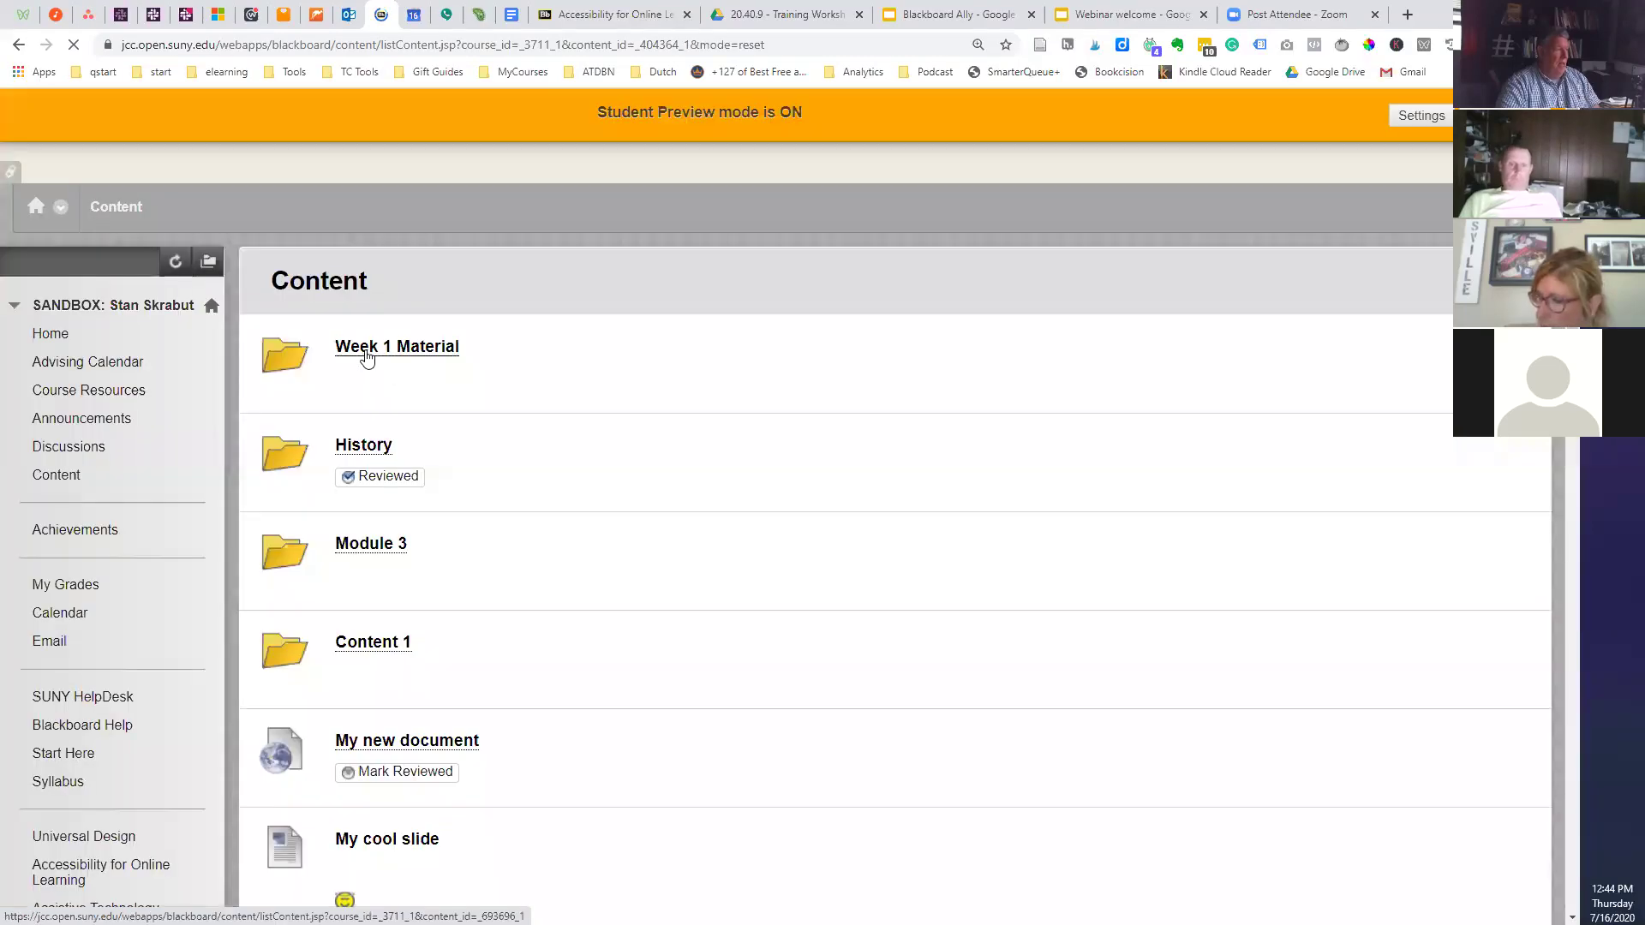
click(368, 353)
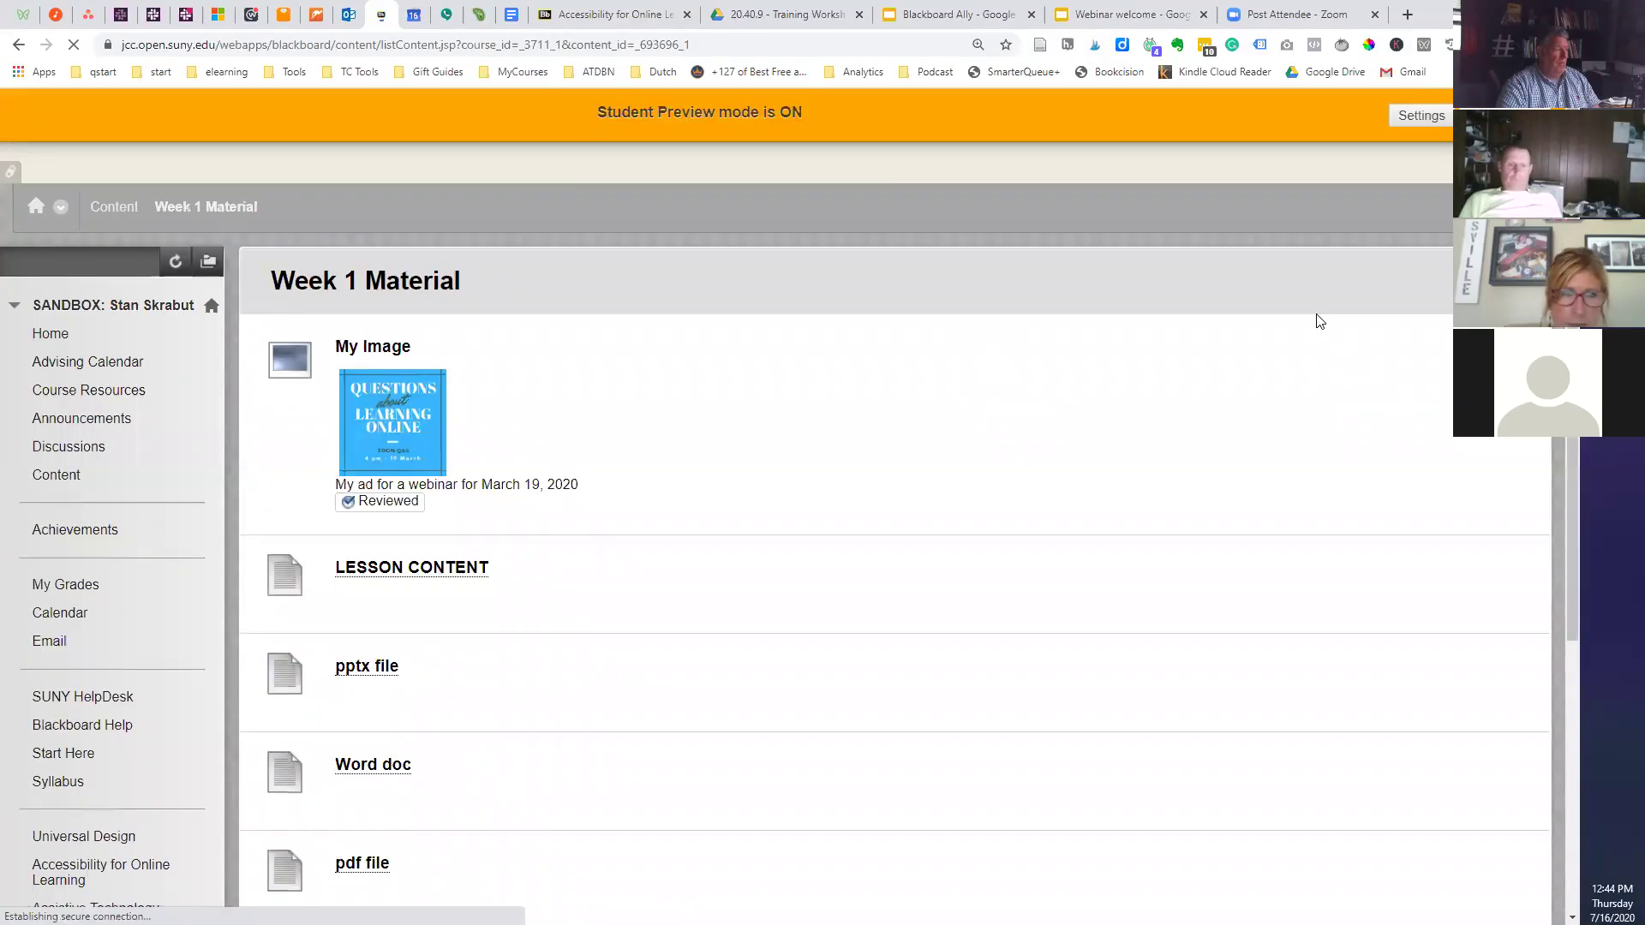
- Request the HTML alternative format of "pdf file" for download
scroll(1148, 402, down, 2)
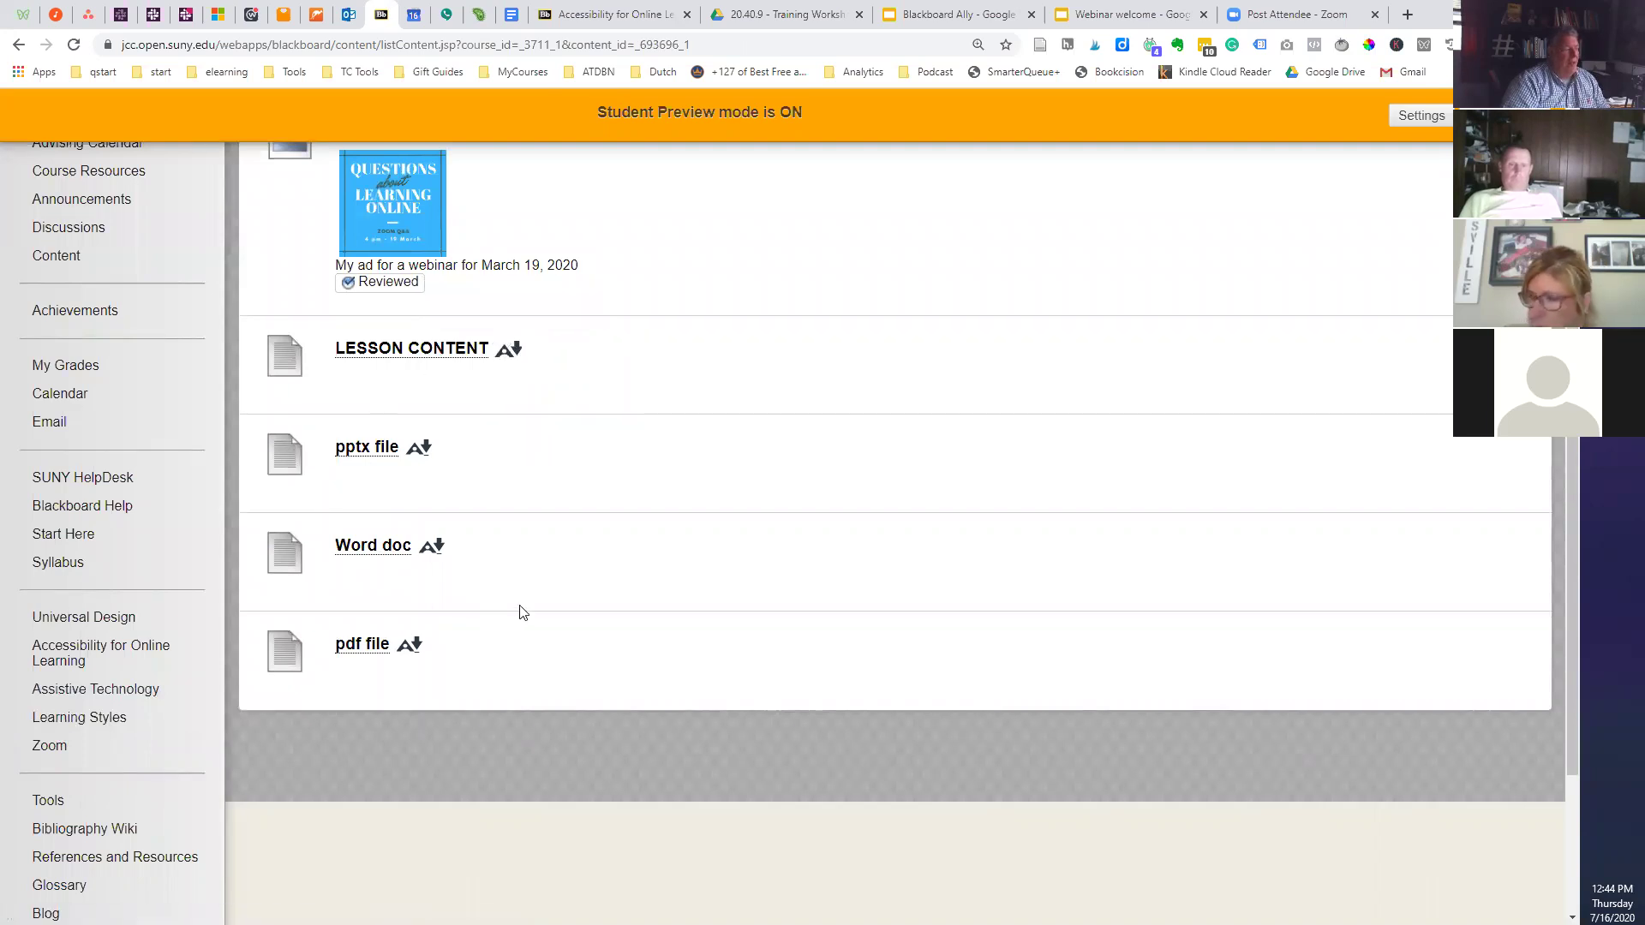
click(410, 650)
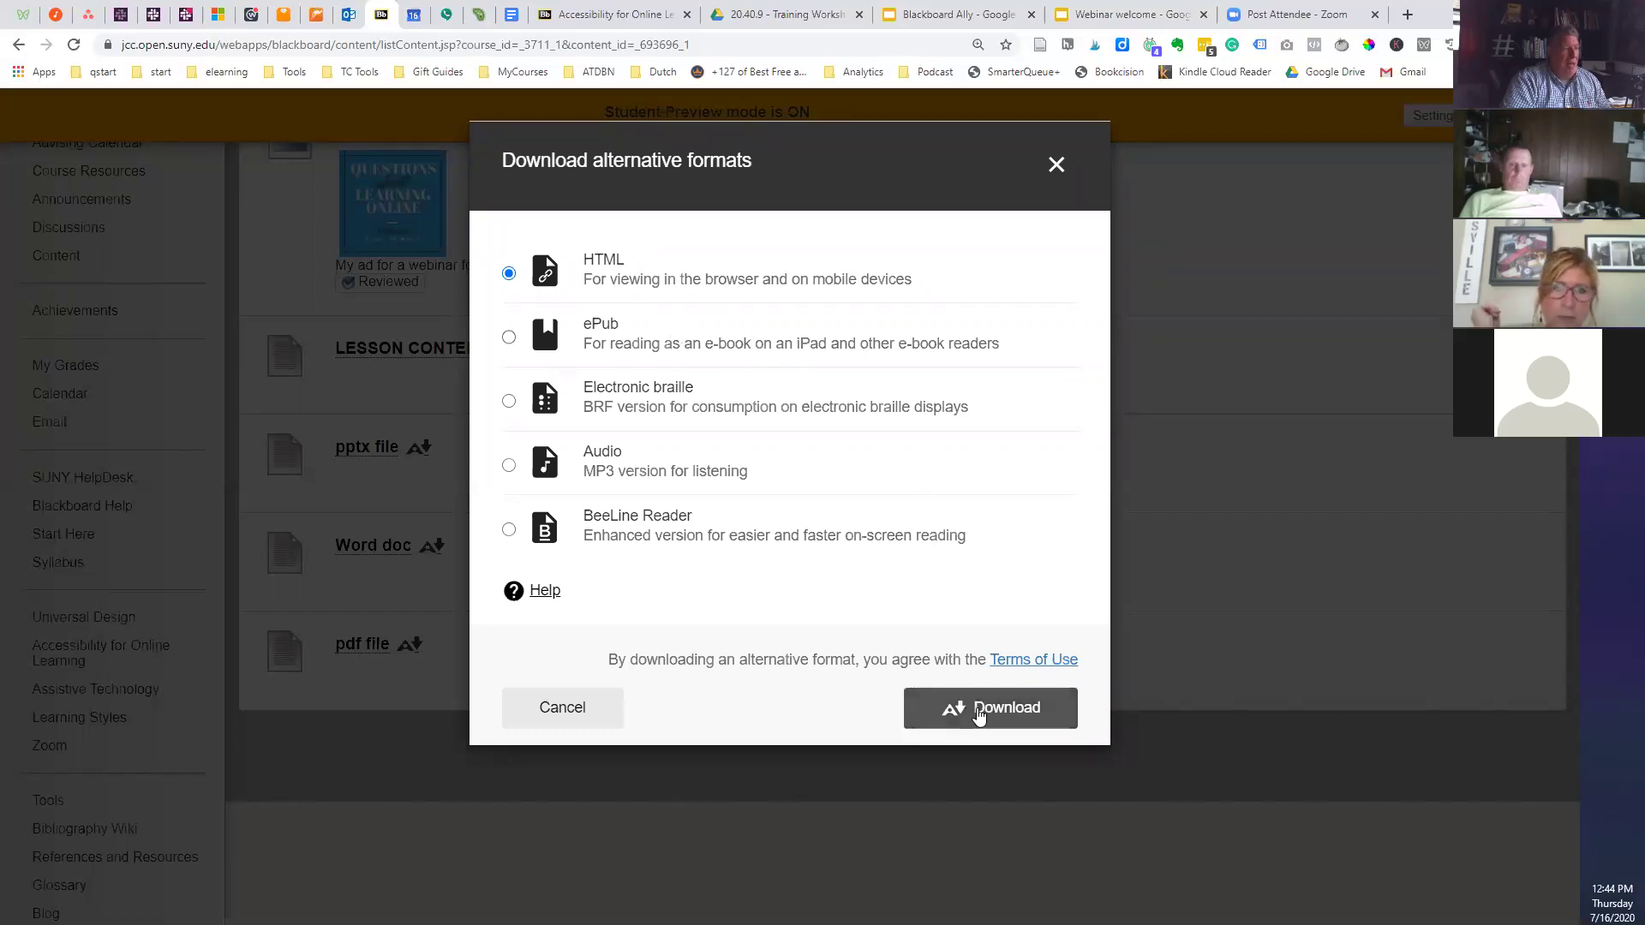
click(973, 707)
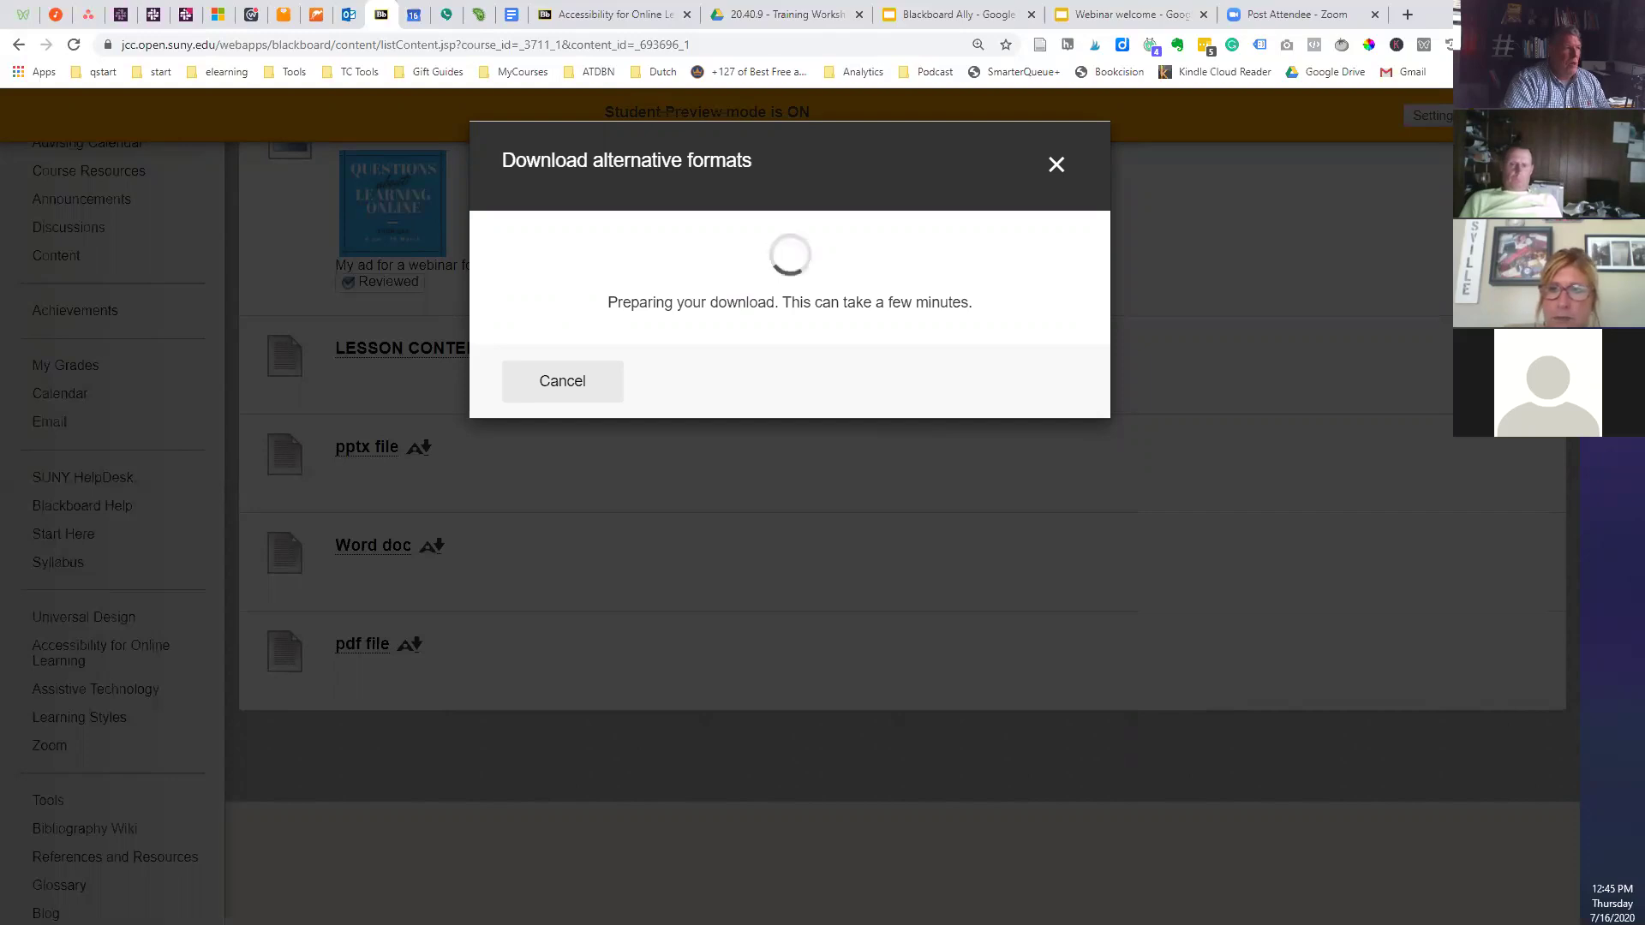
- Switch to the "Blackboard Ally" presentation in Google Slides and bring up the "All course content" slide
click(940, 17)
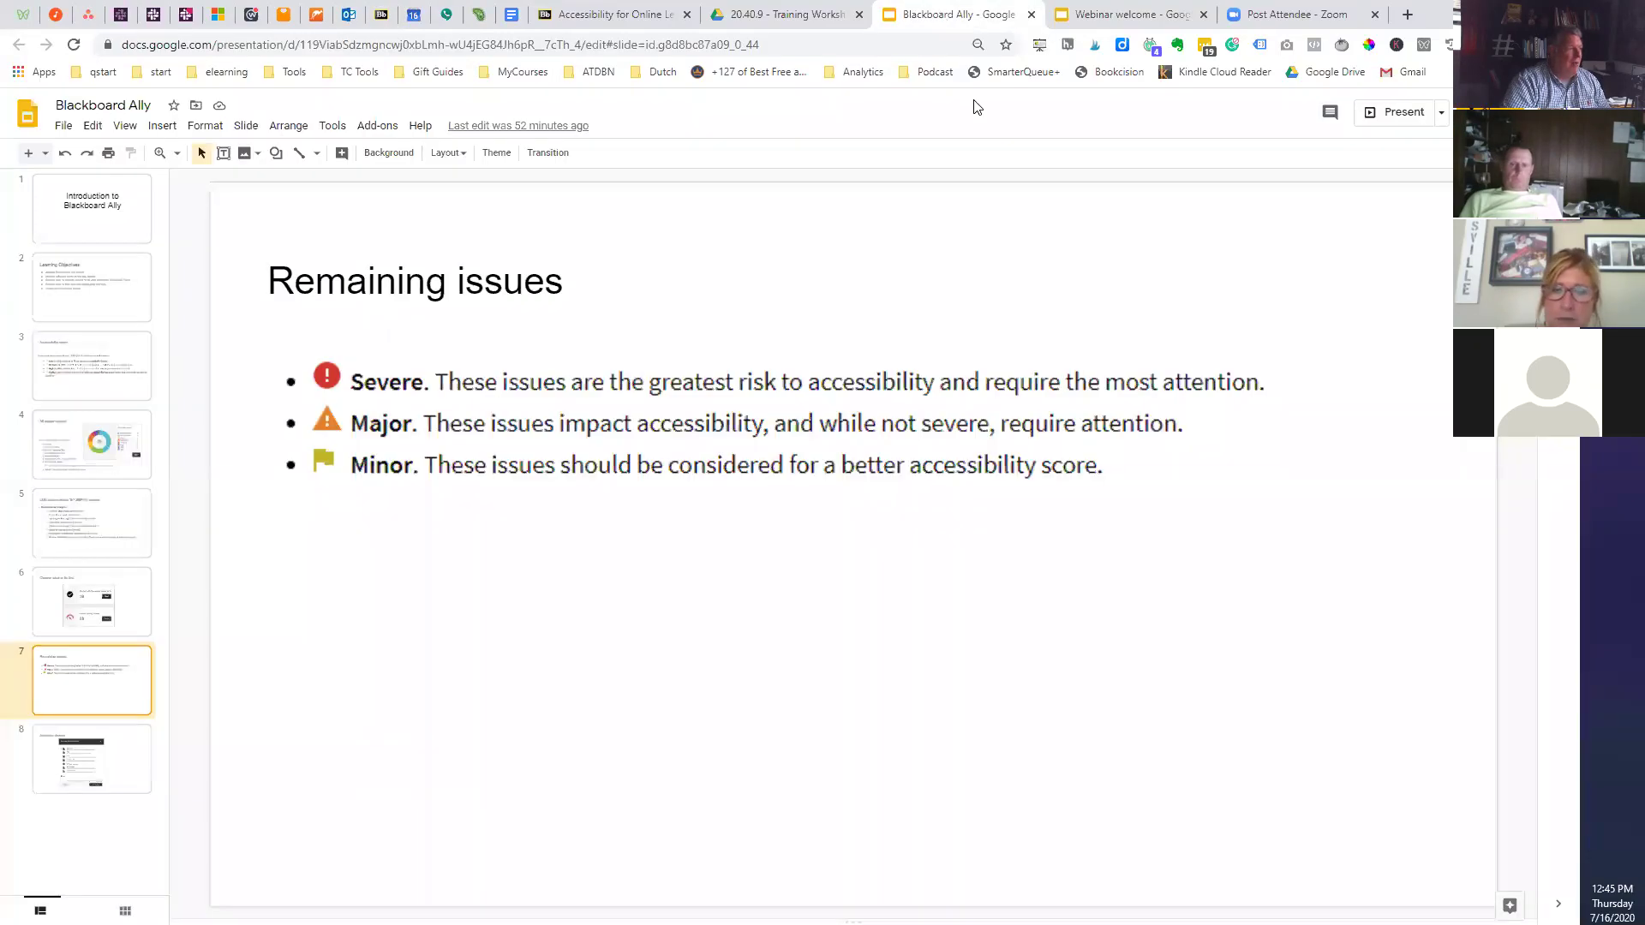
click(72, 533)
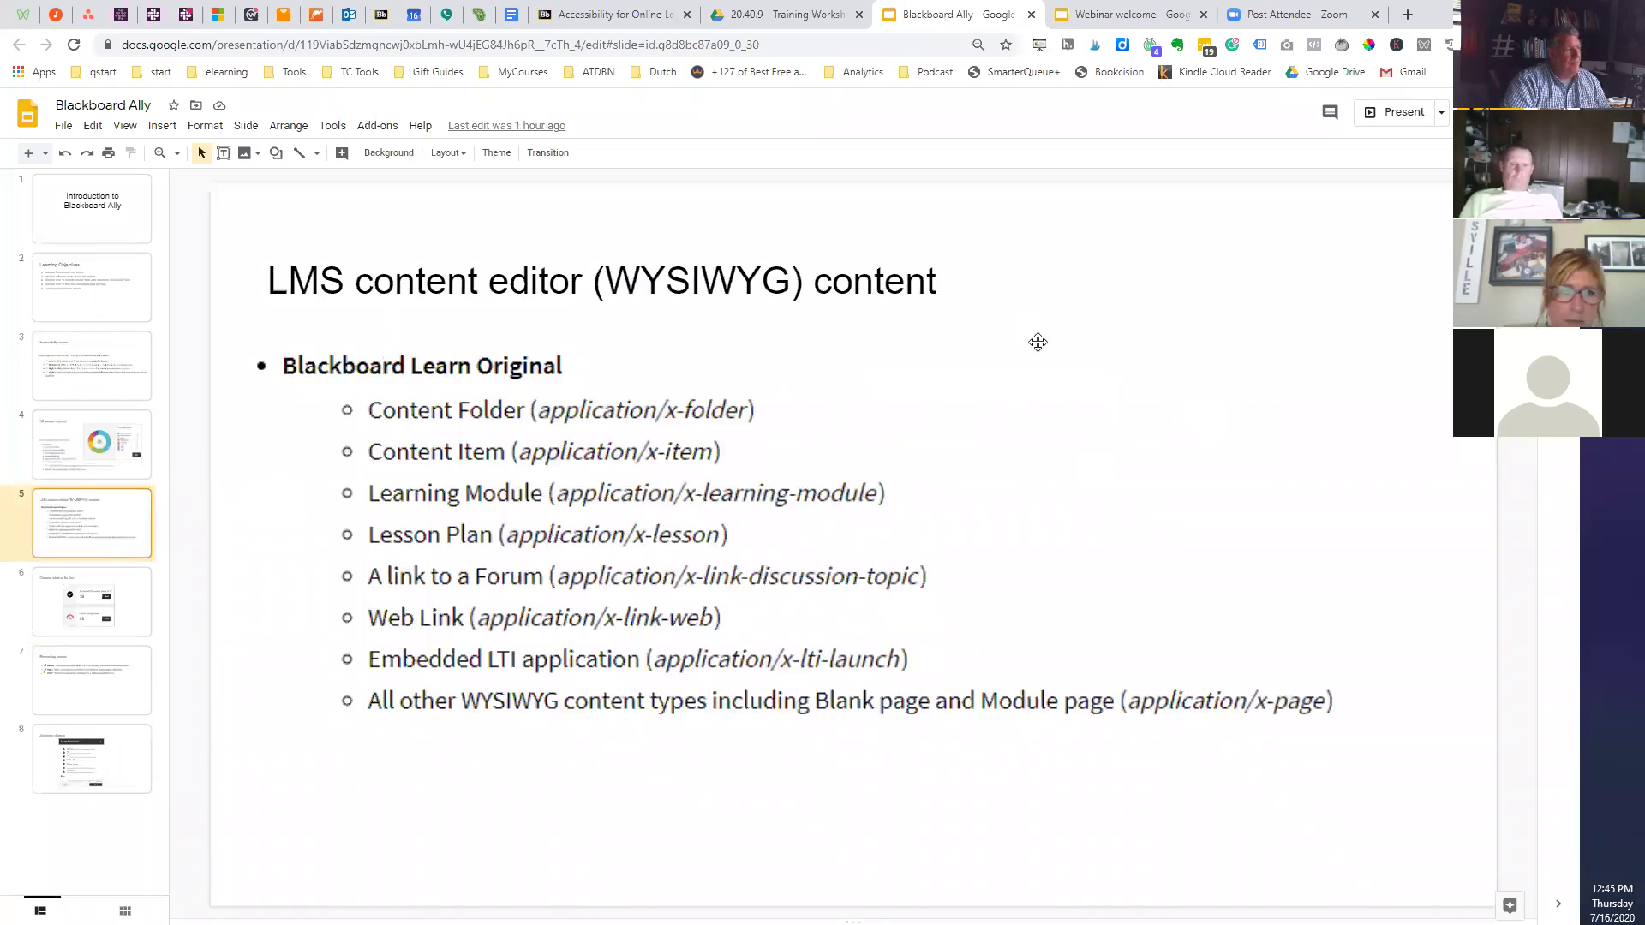
click(88, 375)
click(79, 454)
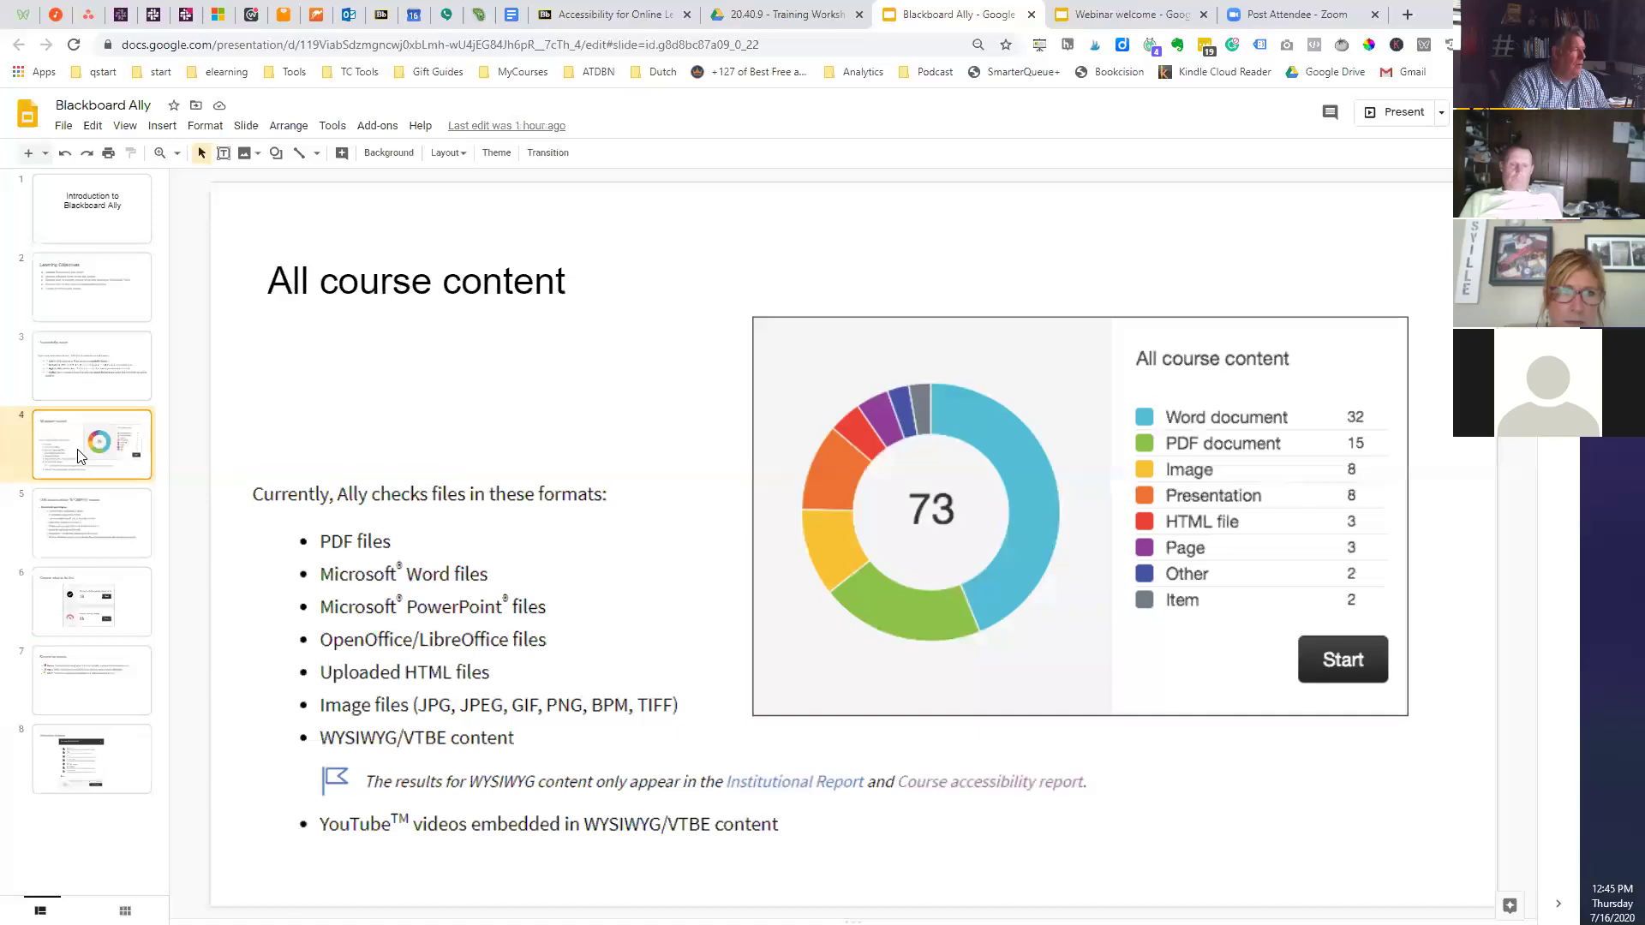
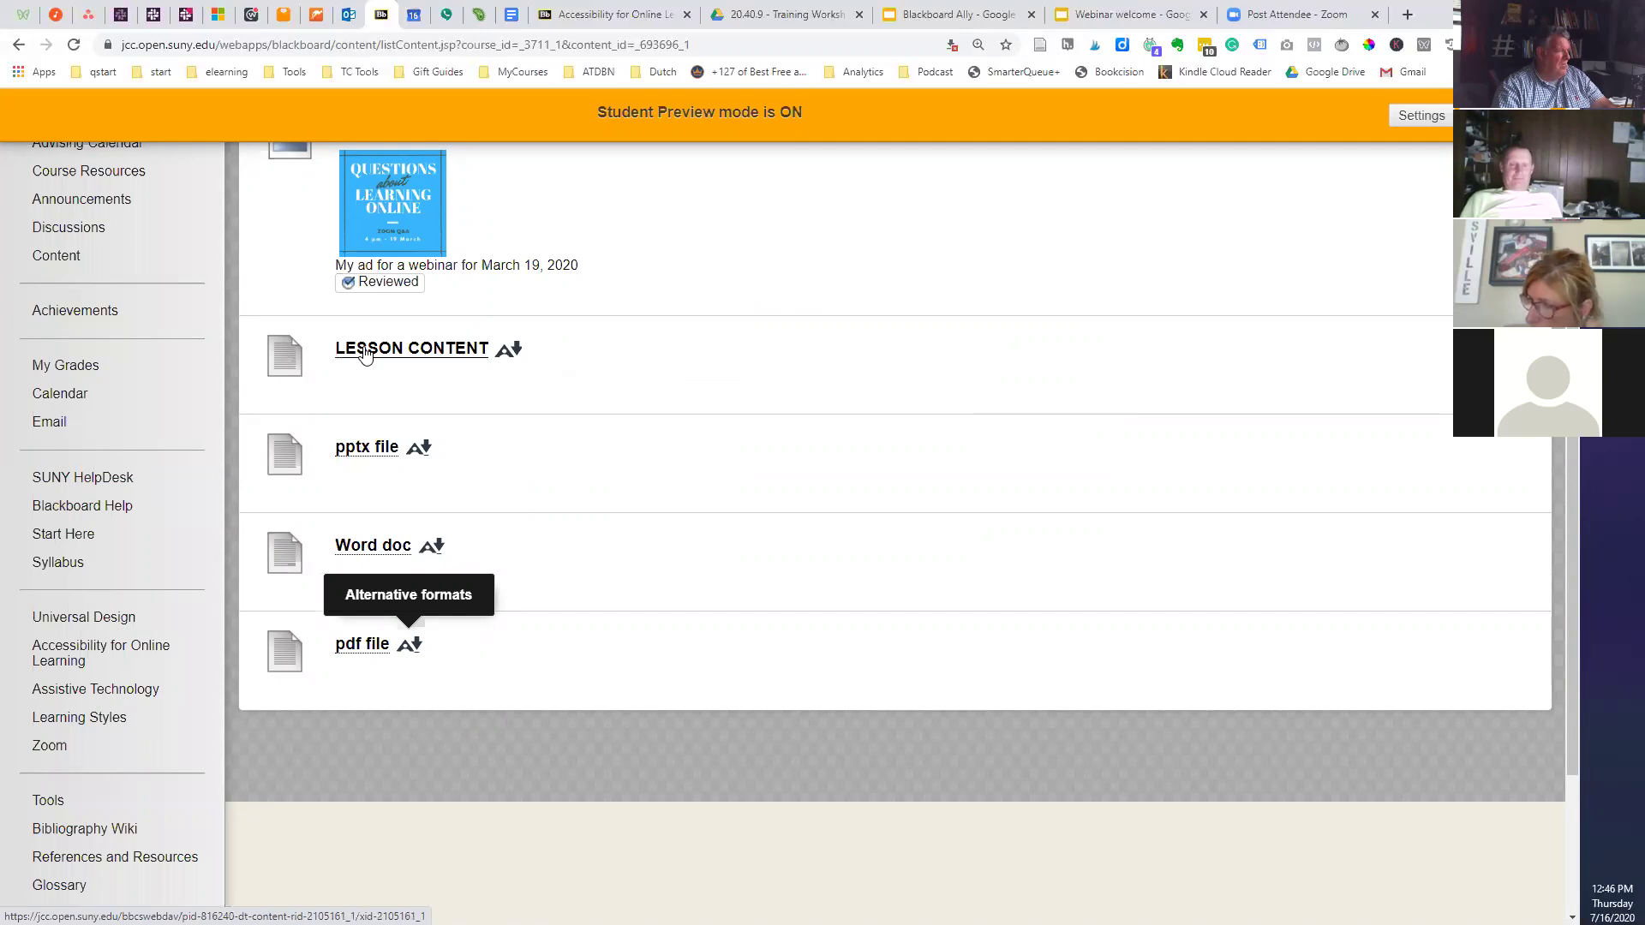
- View the "LESSON CONTENT" page from the student preview, return to the course, and download the item's Audio alternative format
click(364, 352)
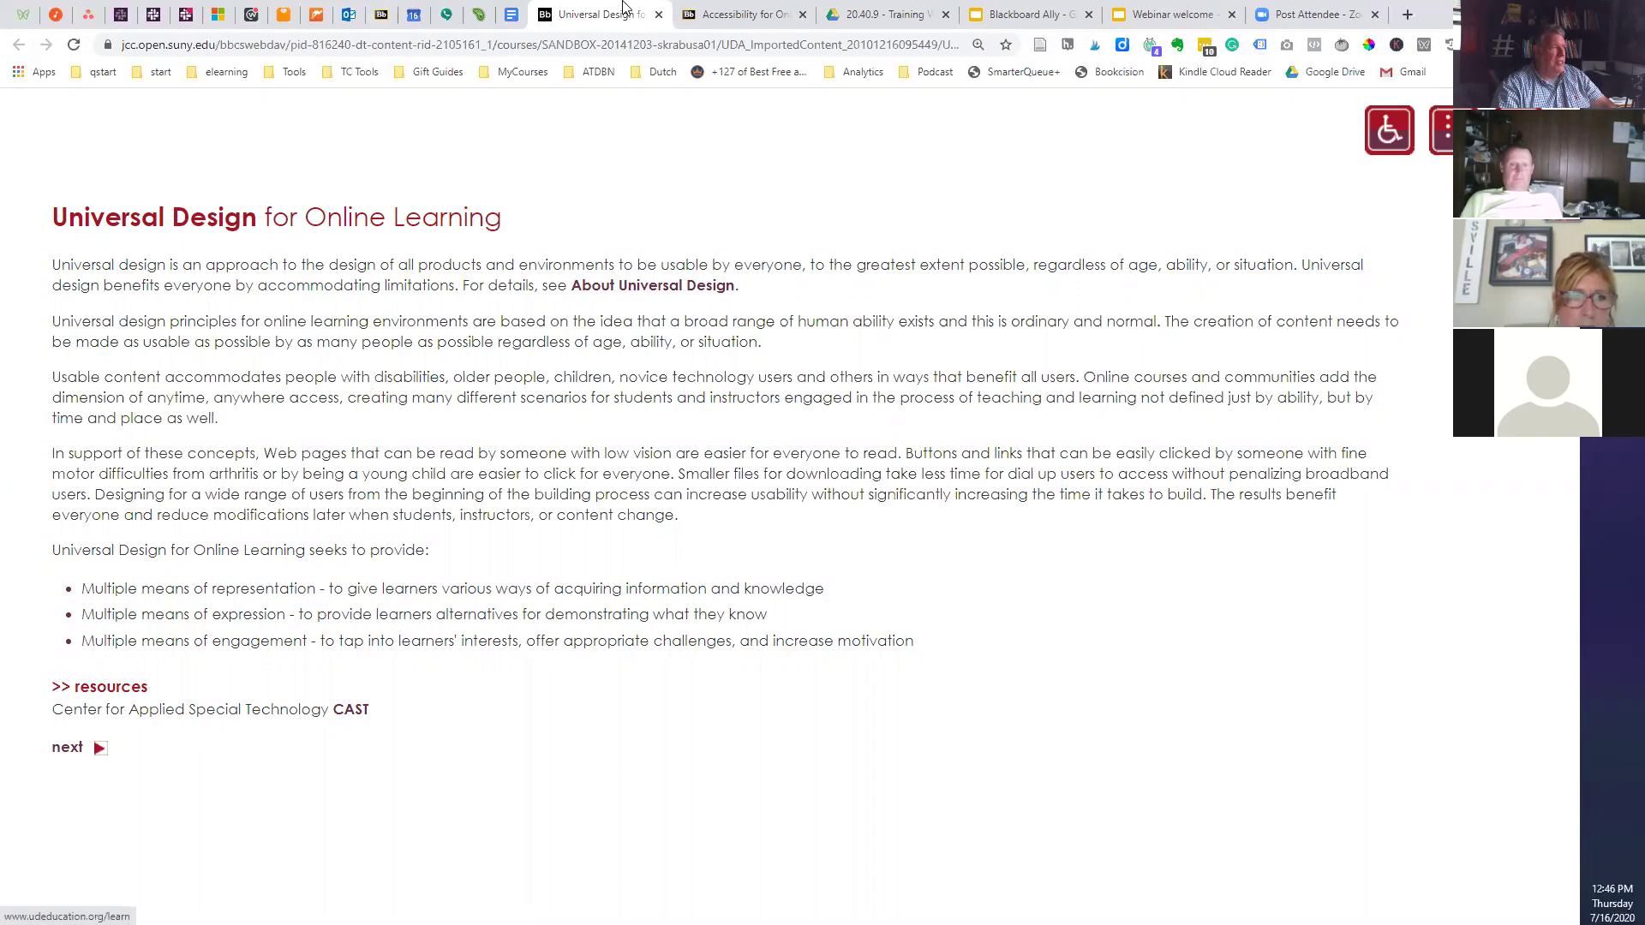
click(381, 16)
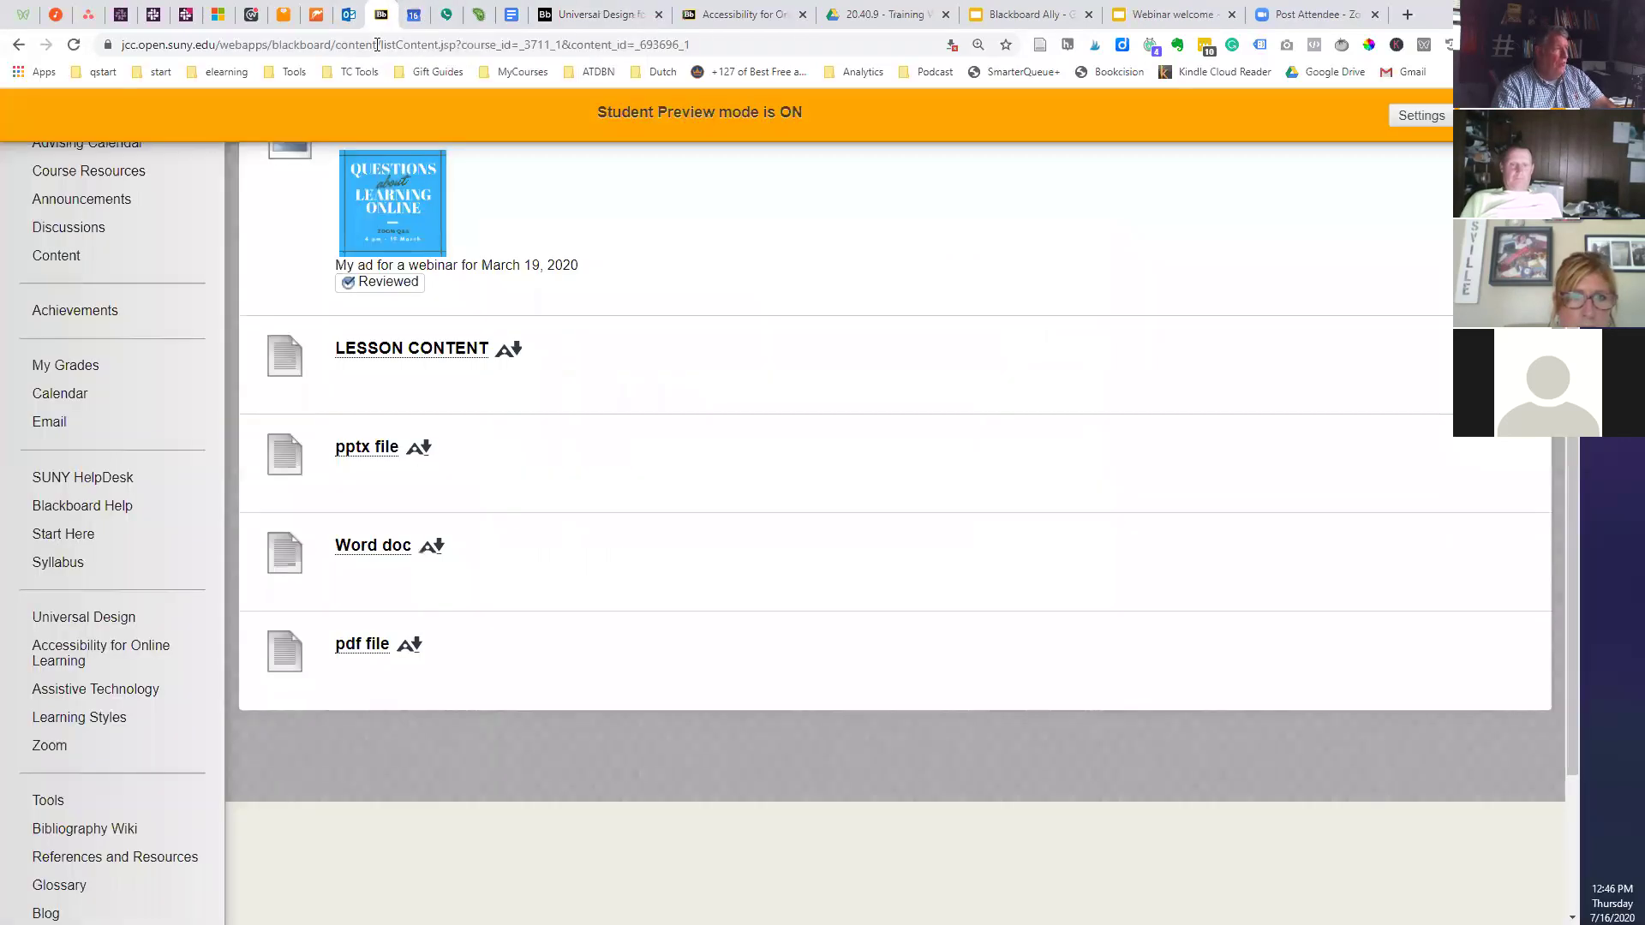
click(507, 350)
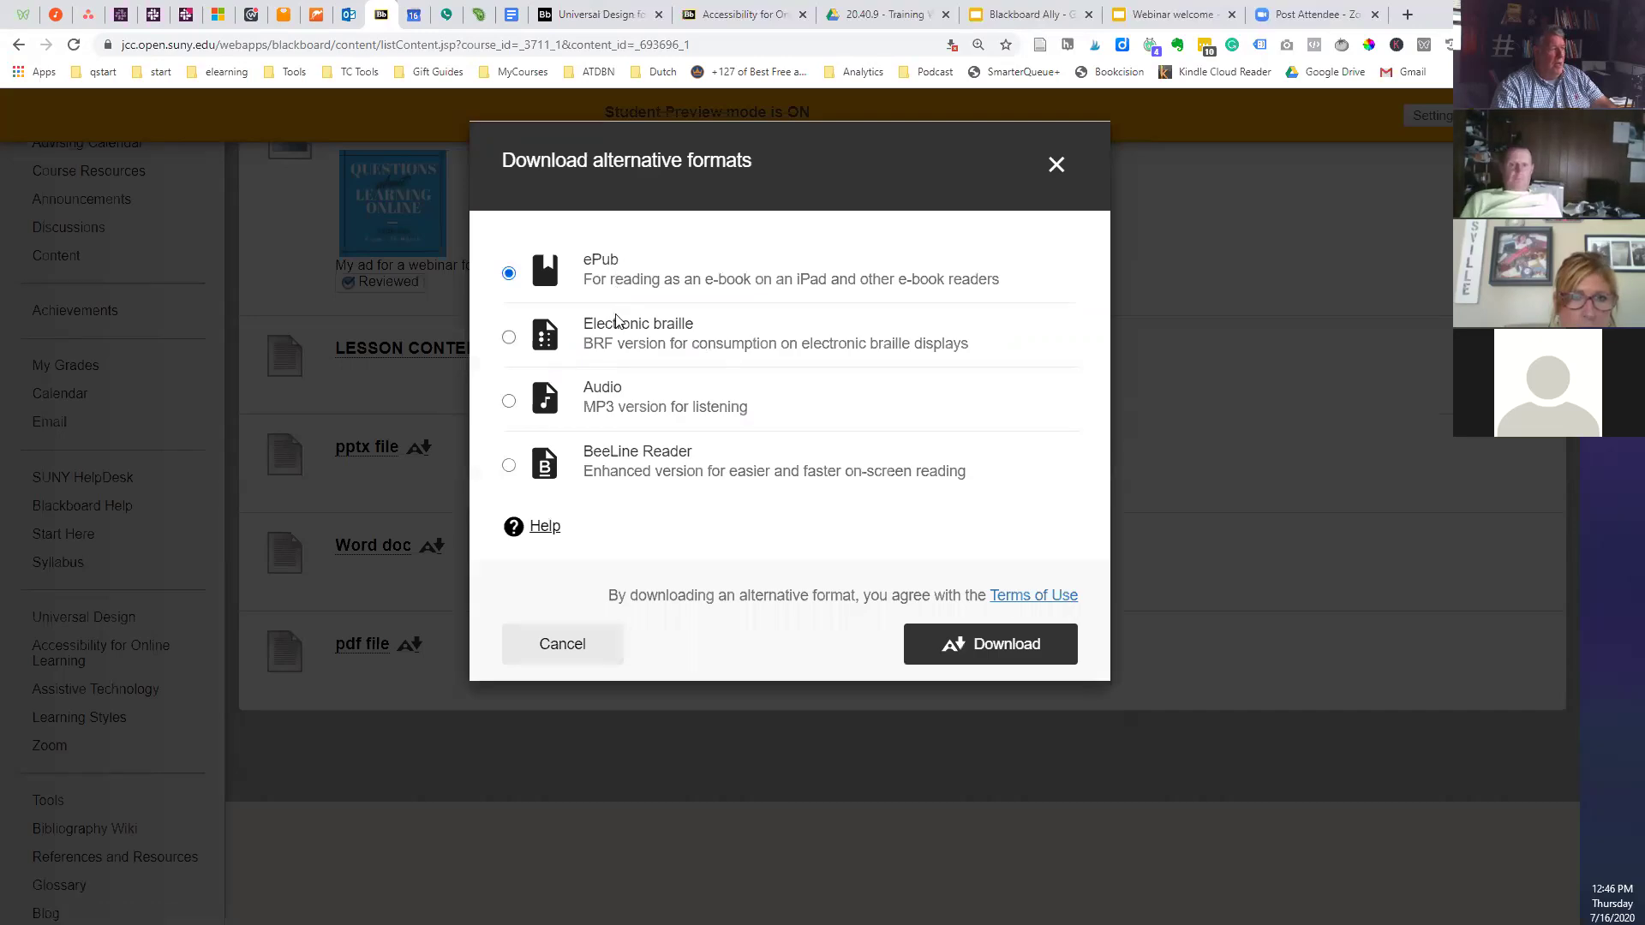
click(509, 401)
click(981, 649)
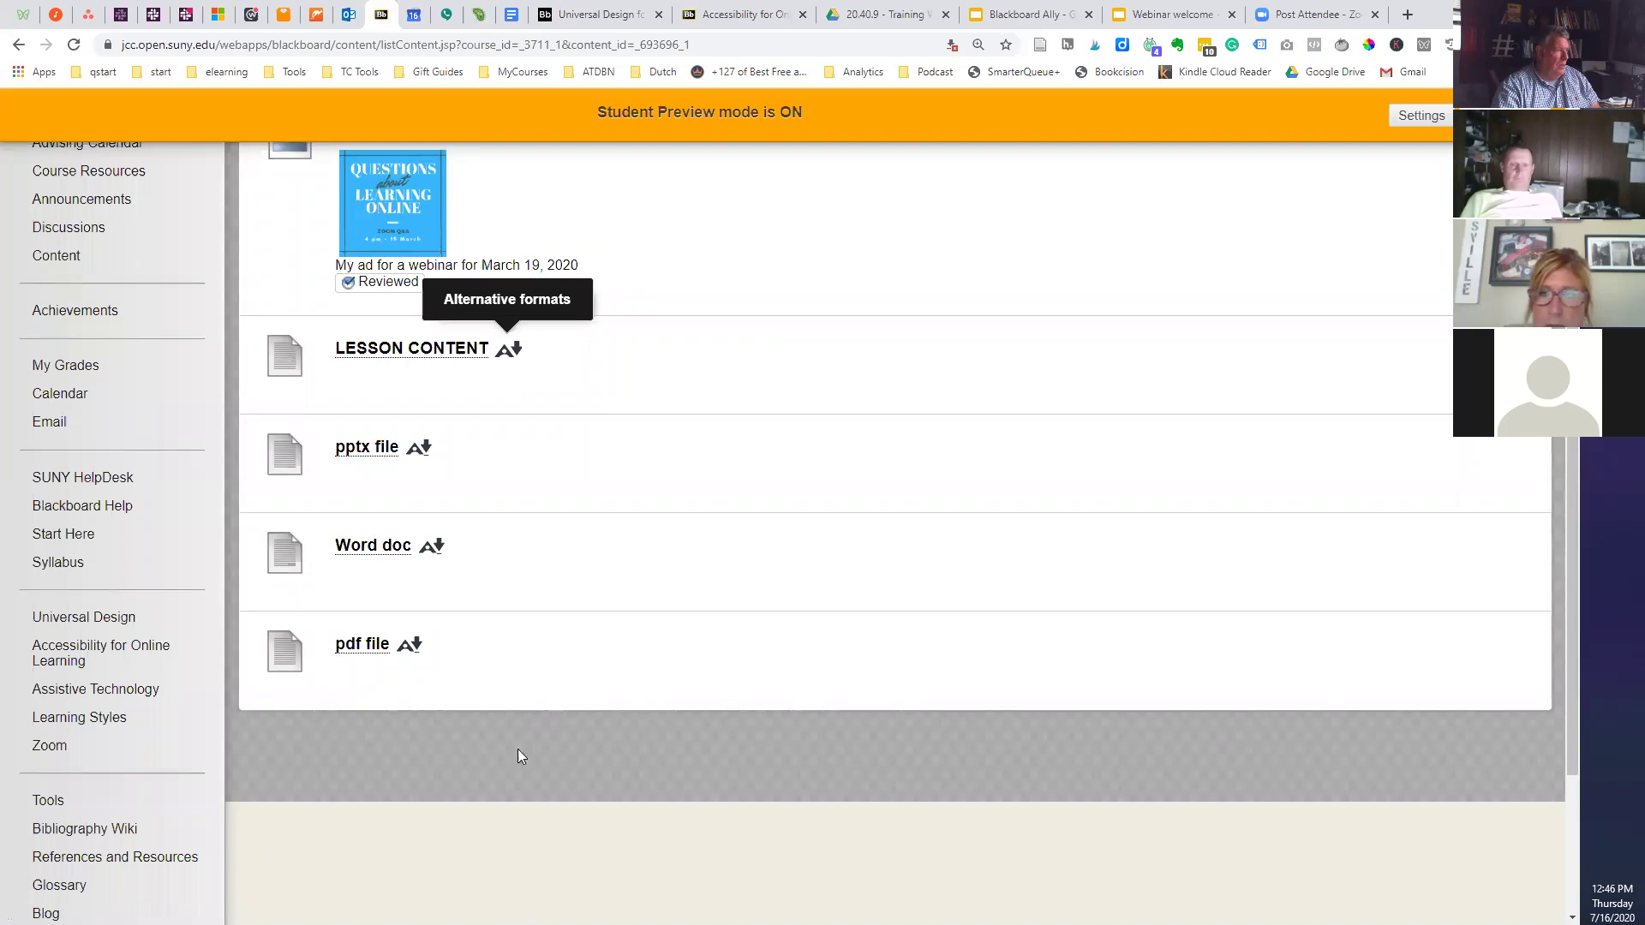
- Reopen the alternative formats of "LESSON CONTENT" and download the Audio MP3 version again
scroll(512, 761, down, 2)
scroll(512, 761, up, 5)
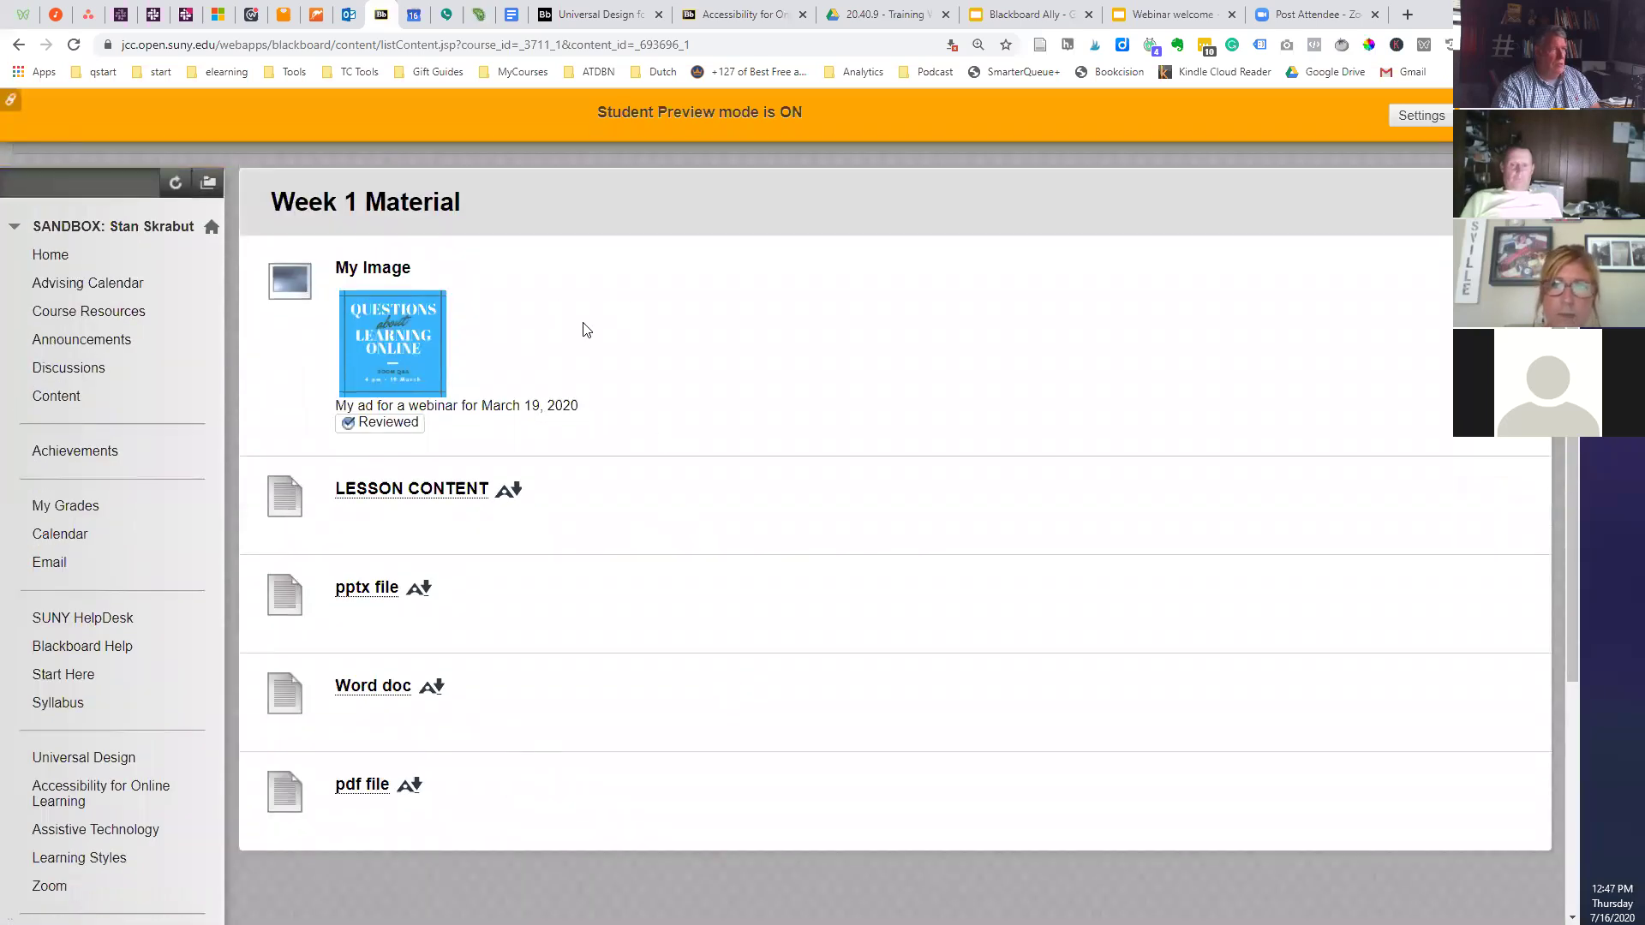
click(509, 493)
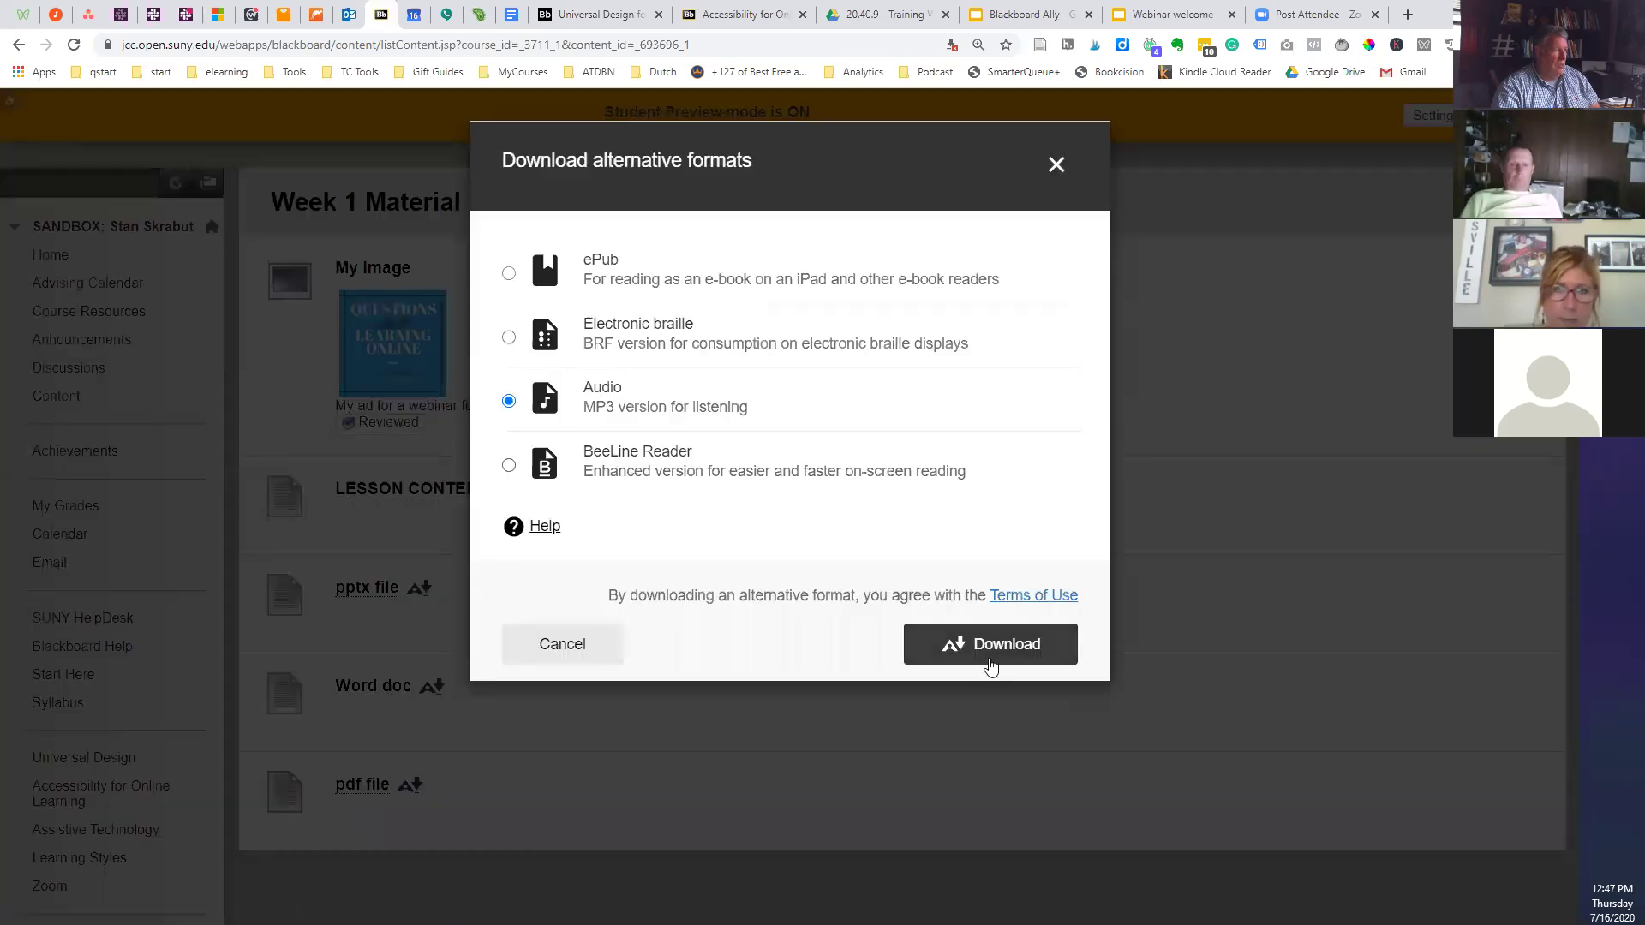
click(983, 647)
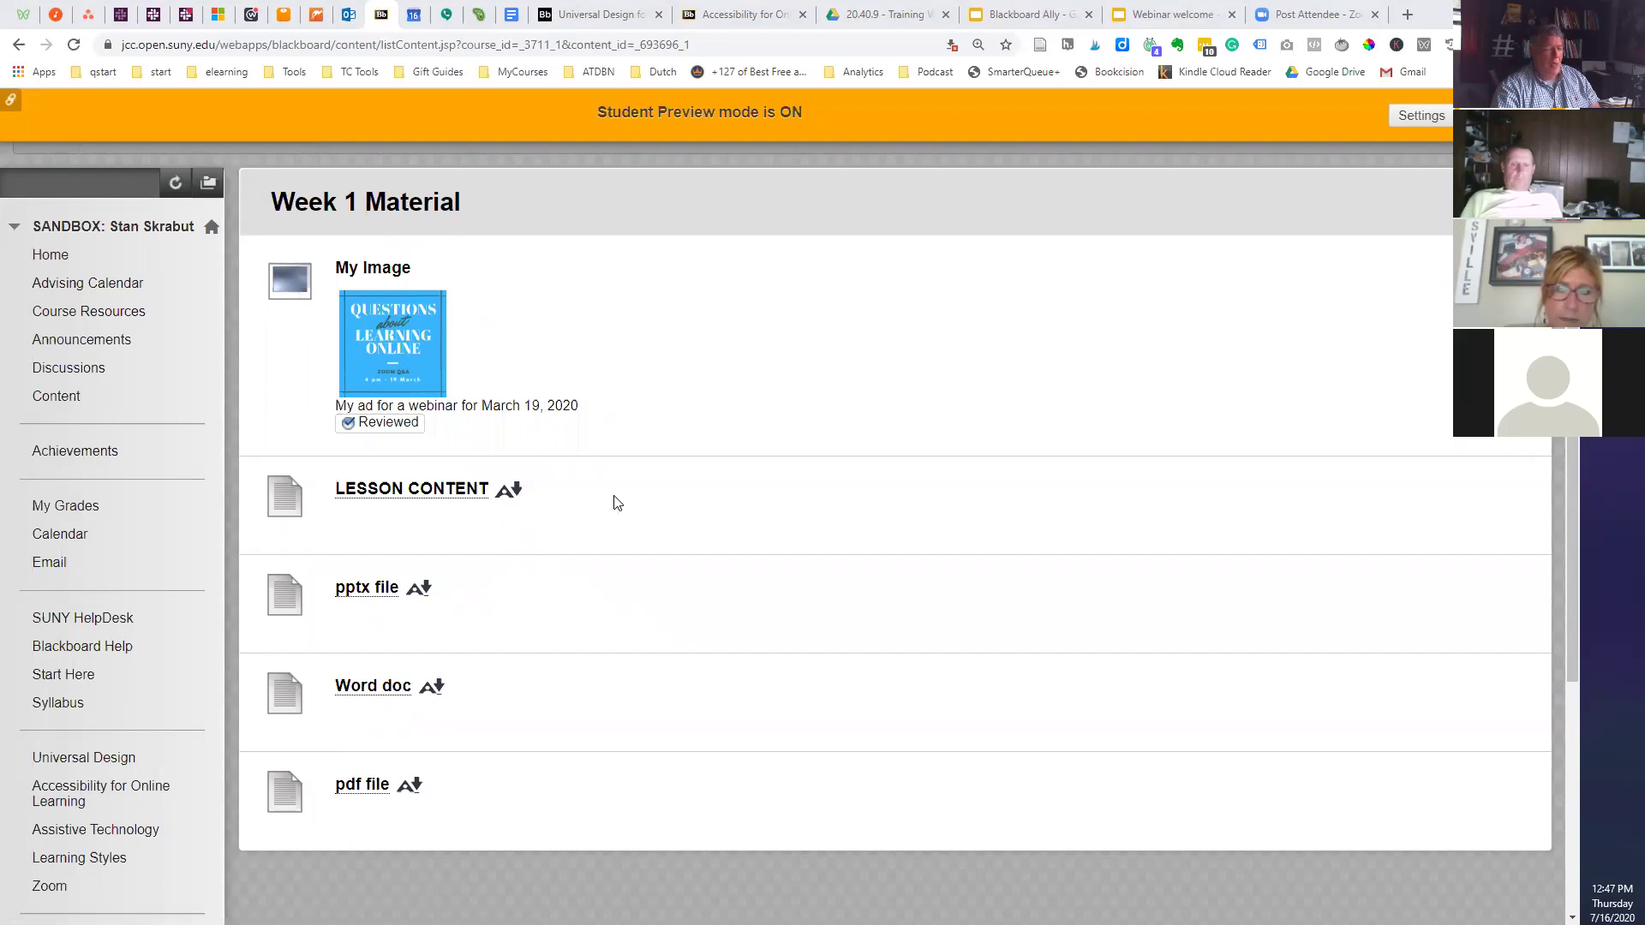
- Exit Student Preview with the option to delete the preview user and all data
scroll(489, 678, down, 4)
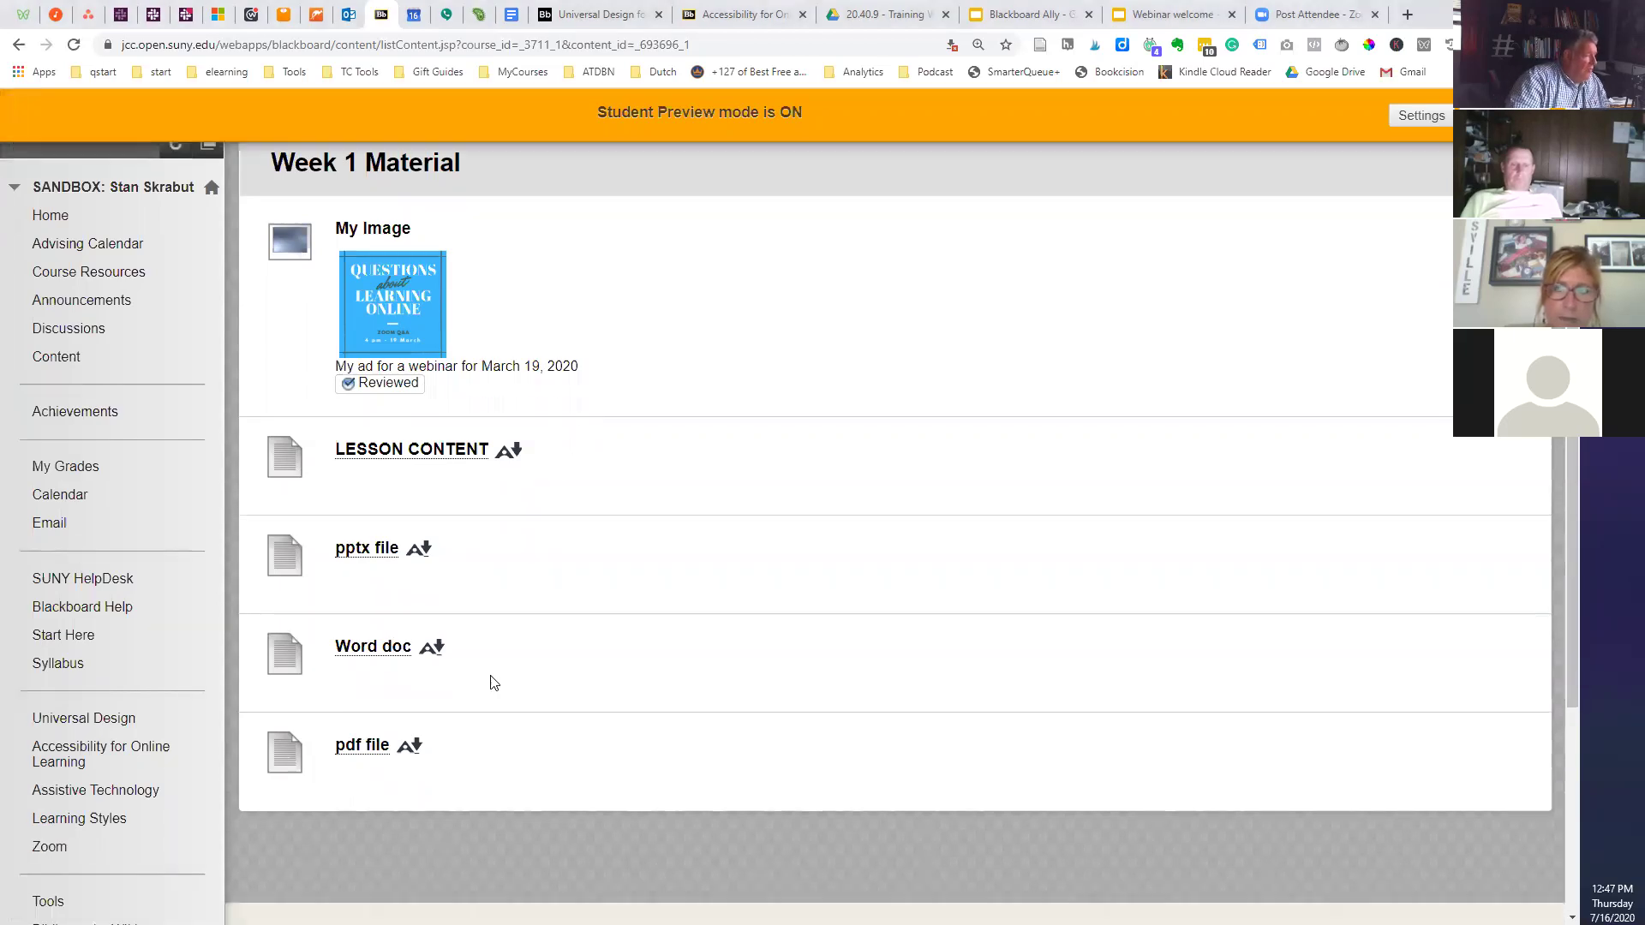
scroll(490, 677, up, 5)
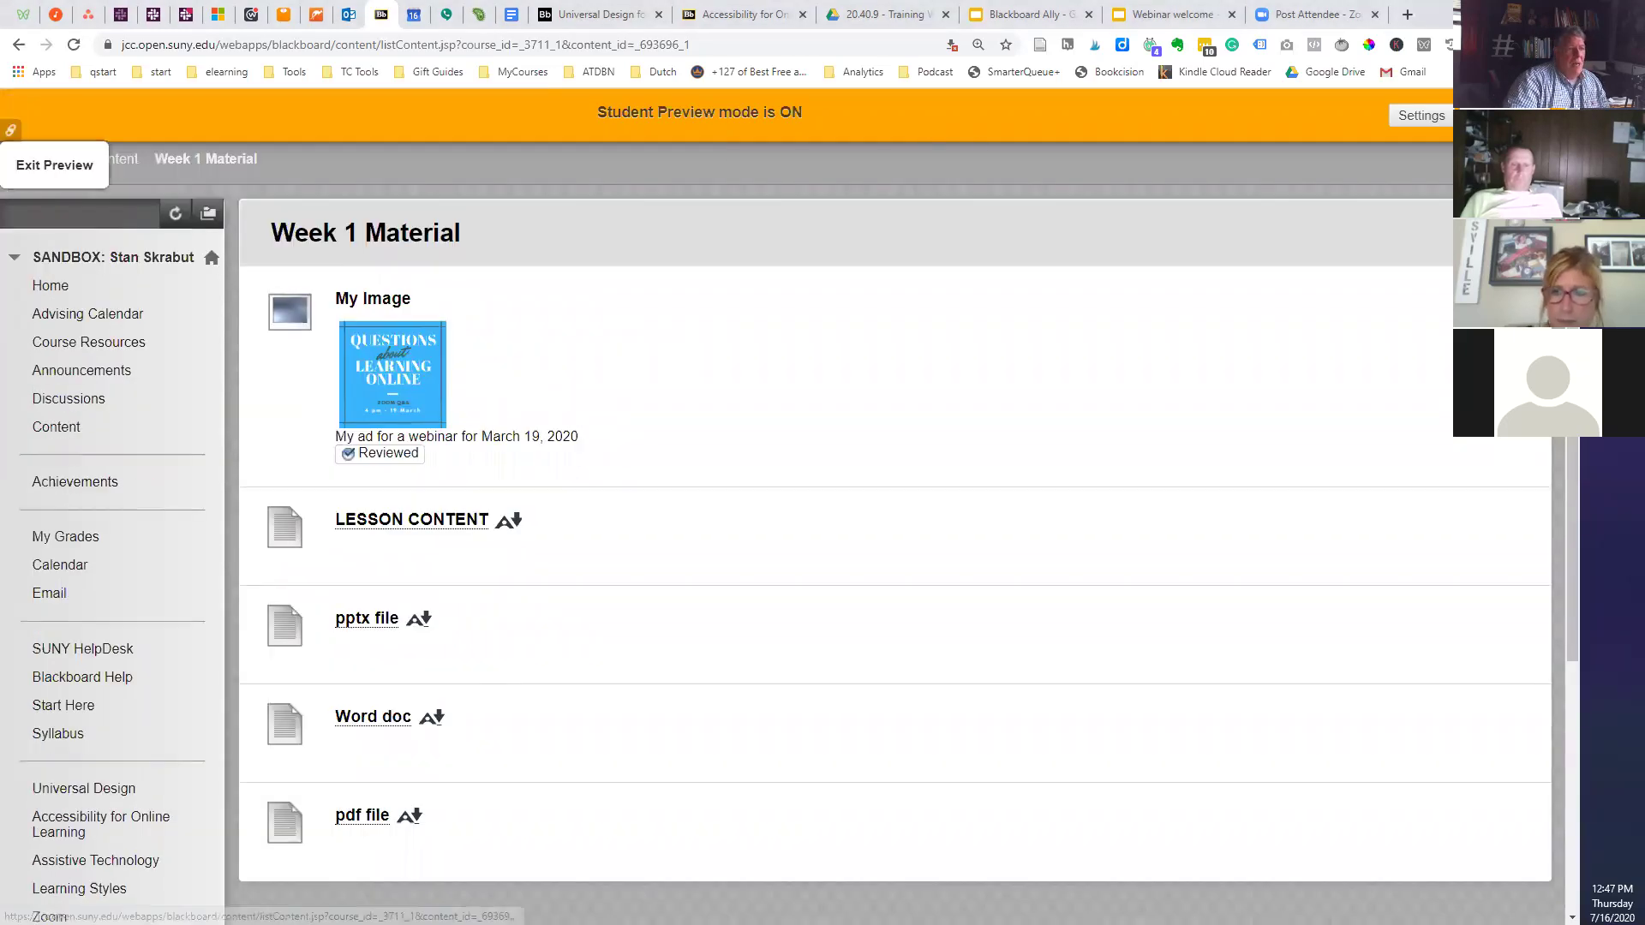
click(51, 159)
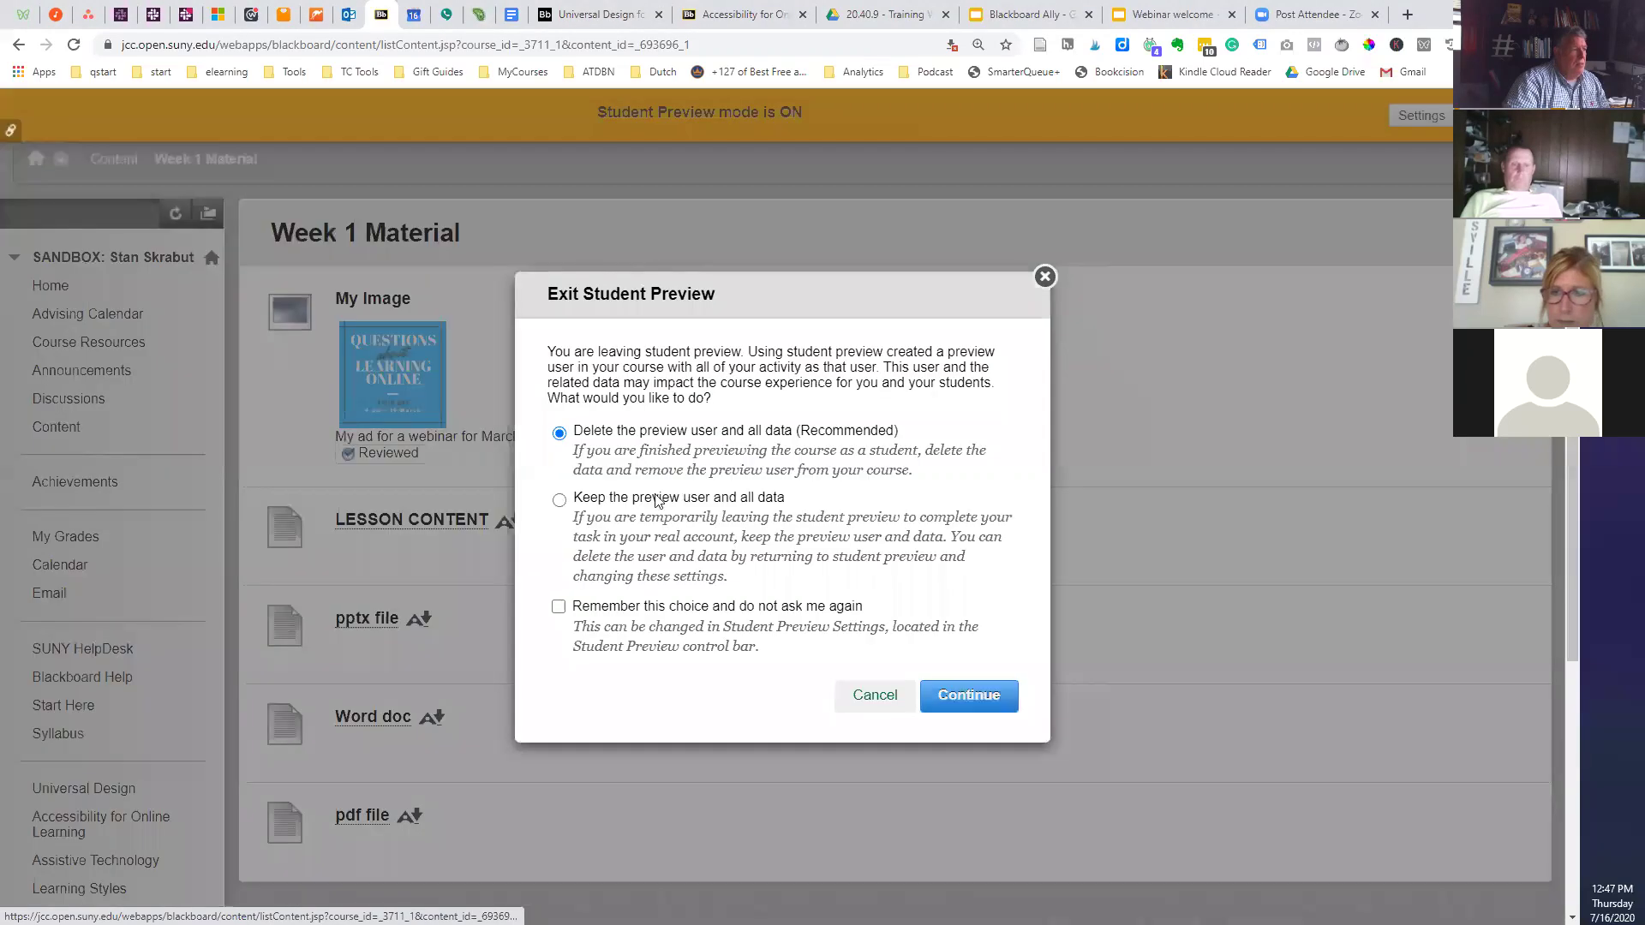
click(875, 699)
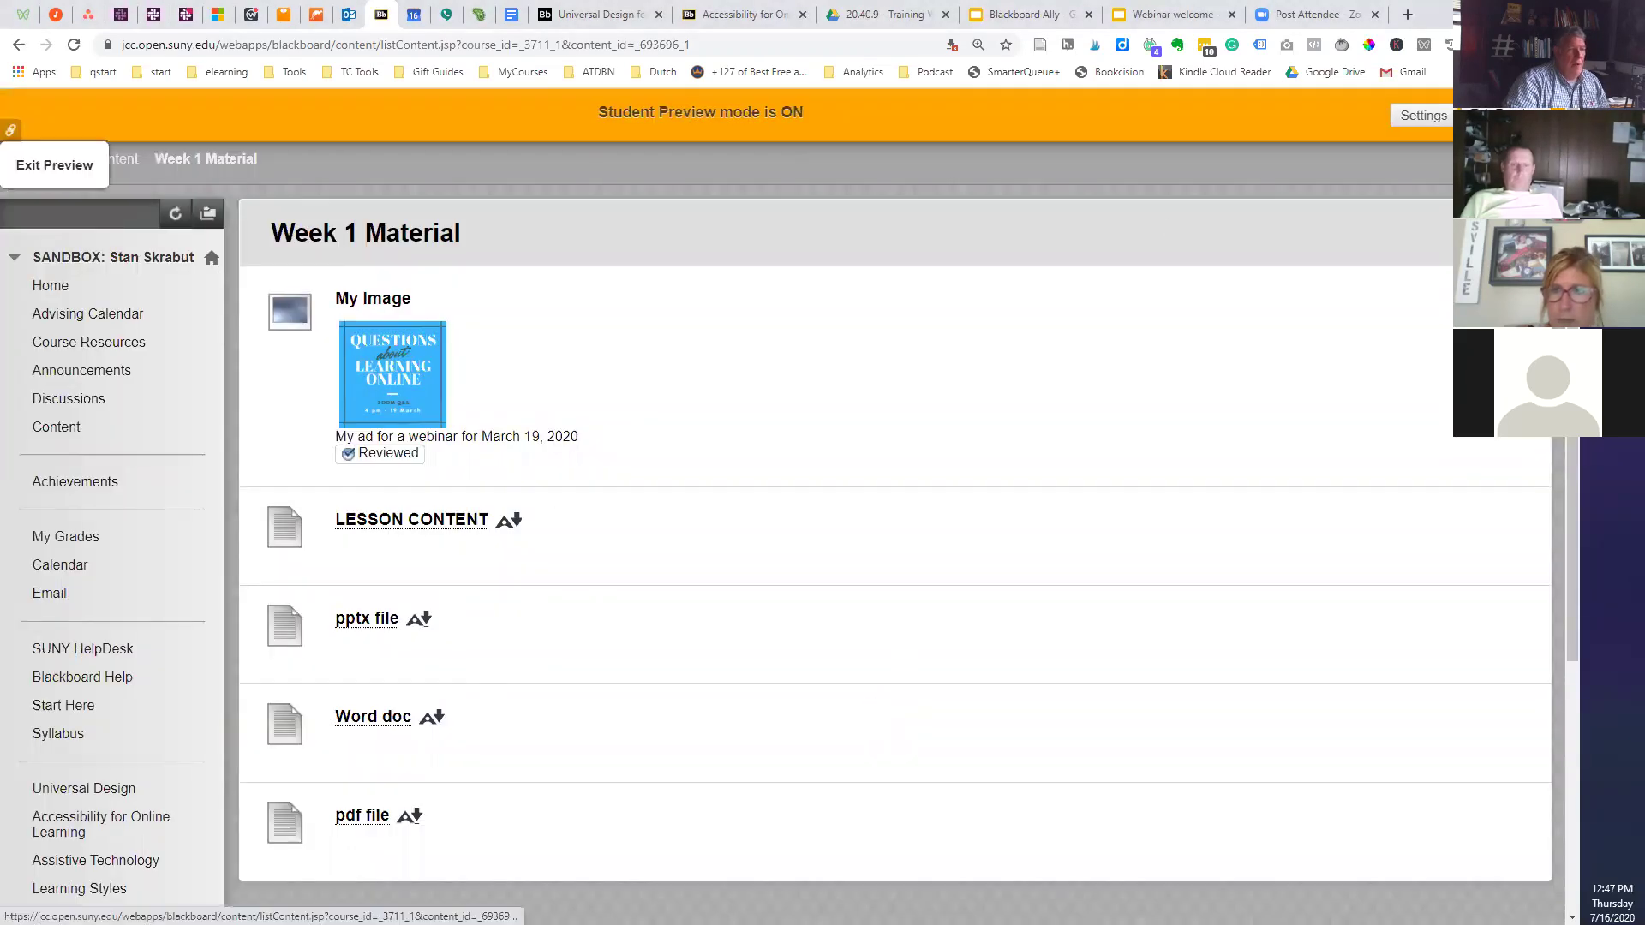
click(52, 159)
click(972, 702)
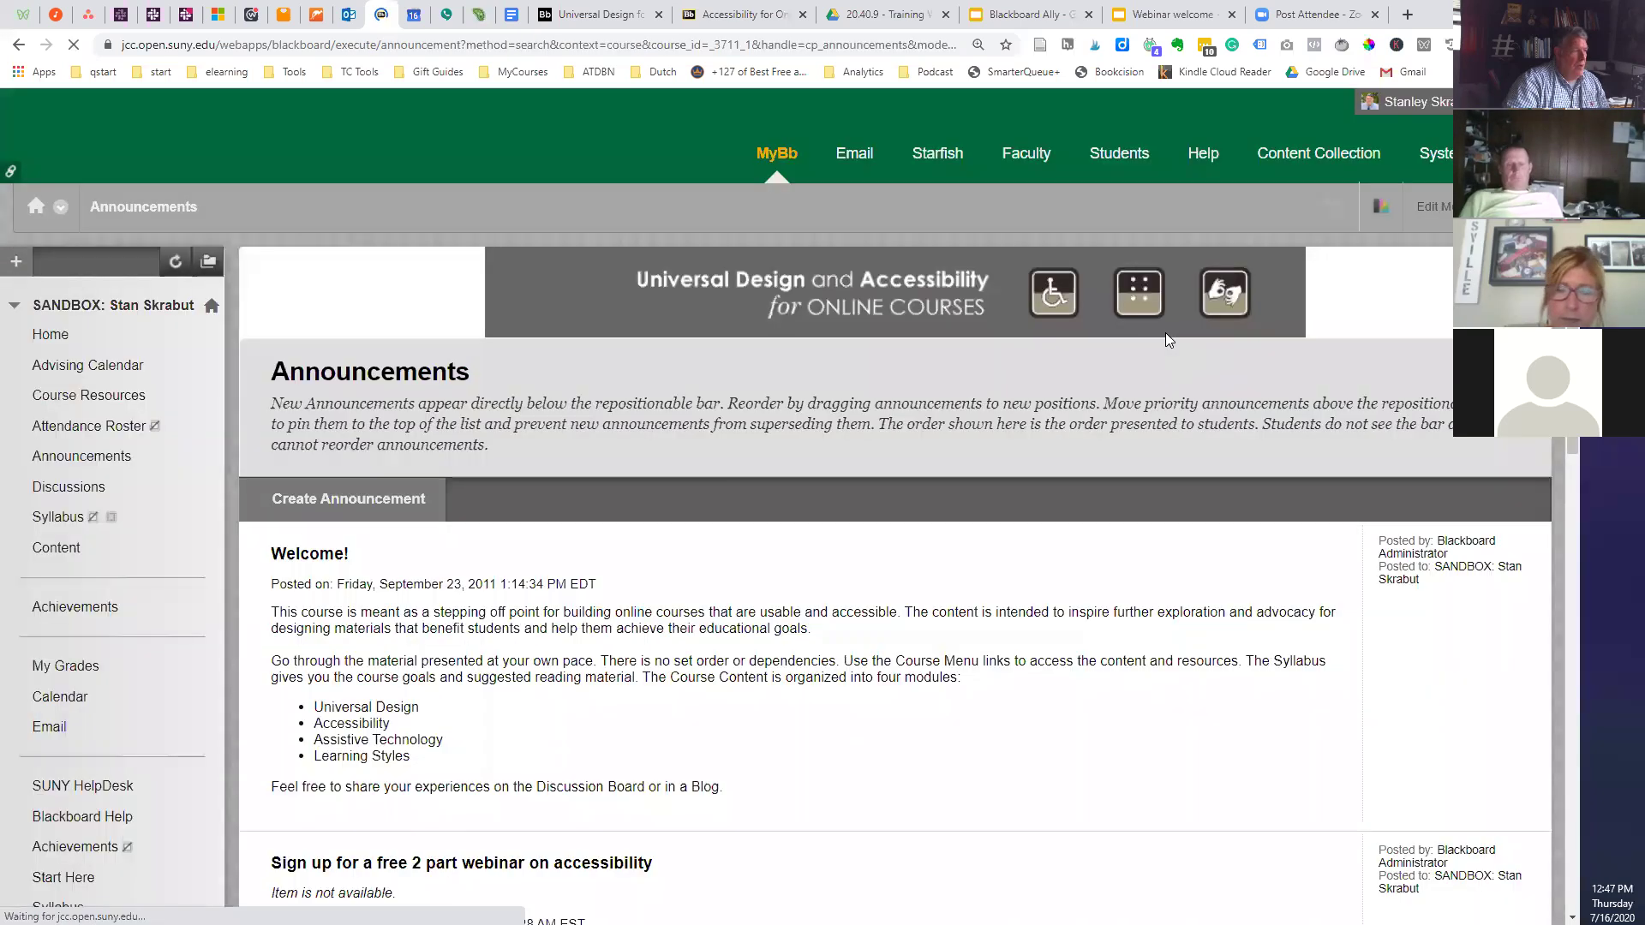
- Reopen "Week 1 Material" from Content and examine the option to disable alternative formats for "LESSON CONTENT"
click(56, 550)
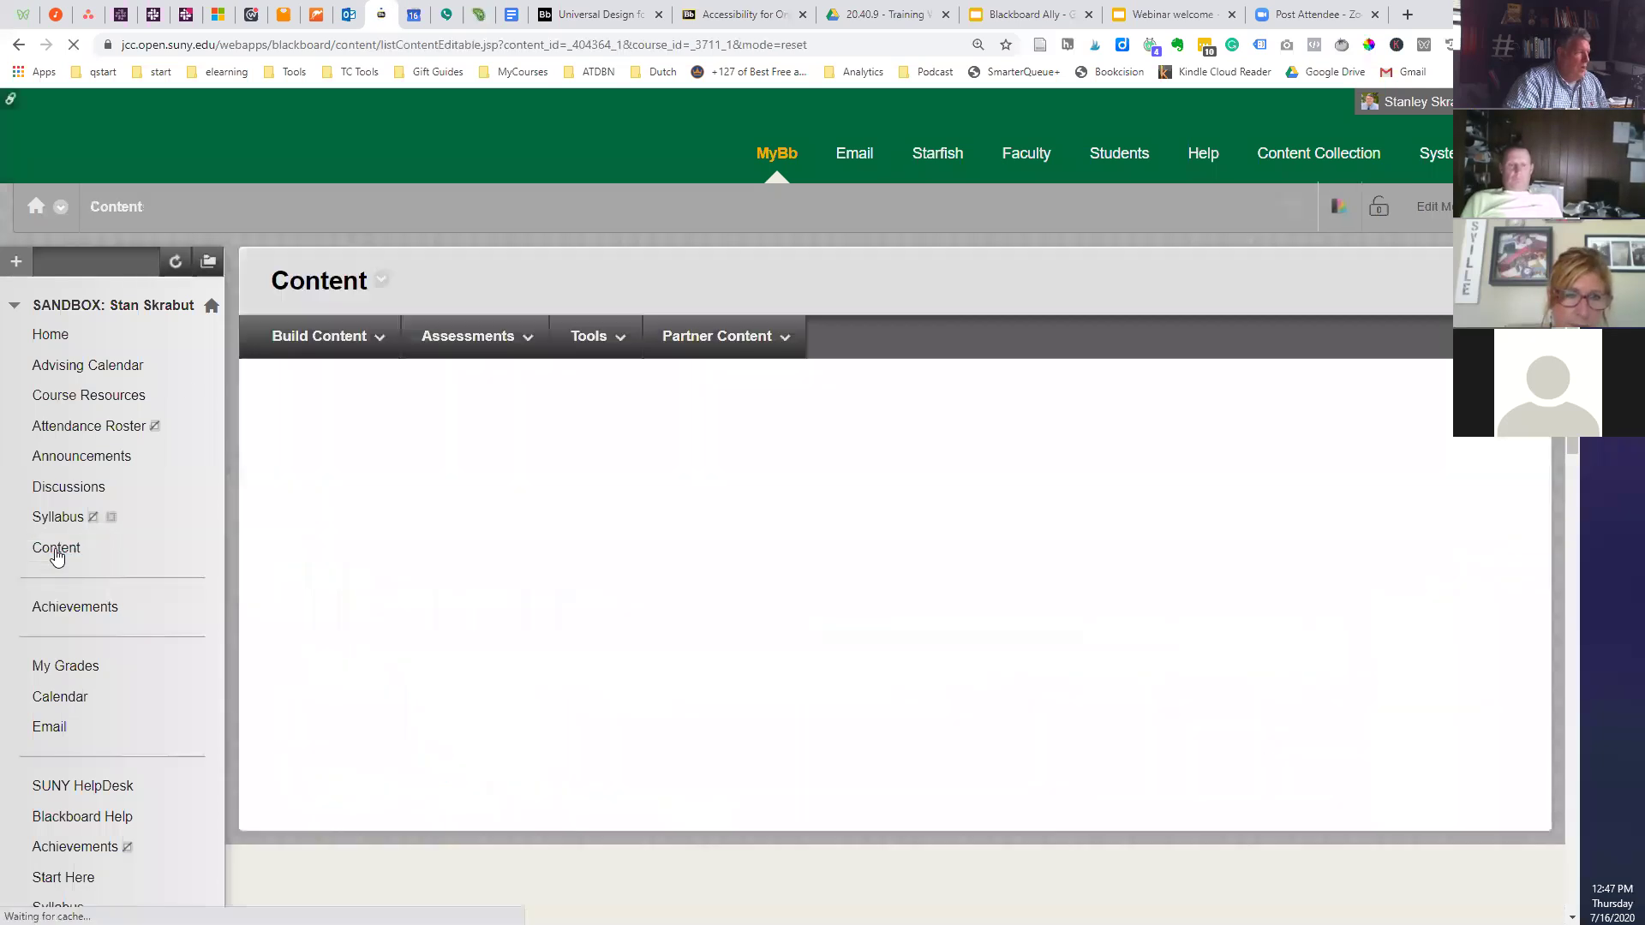
click(414, 400)
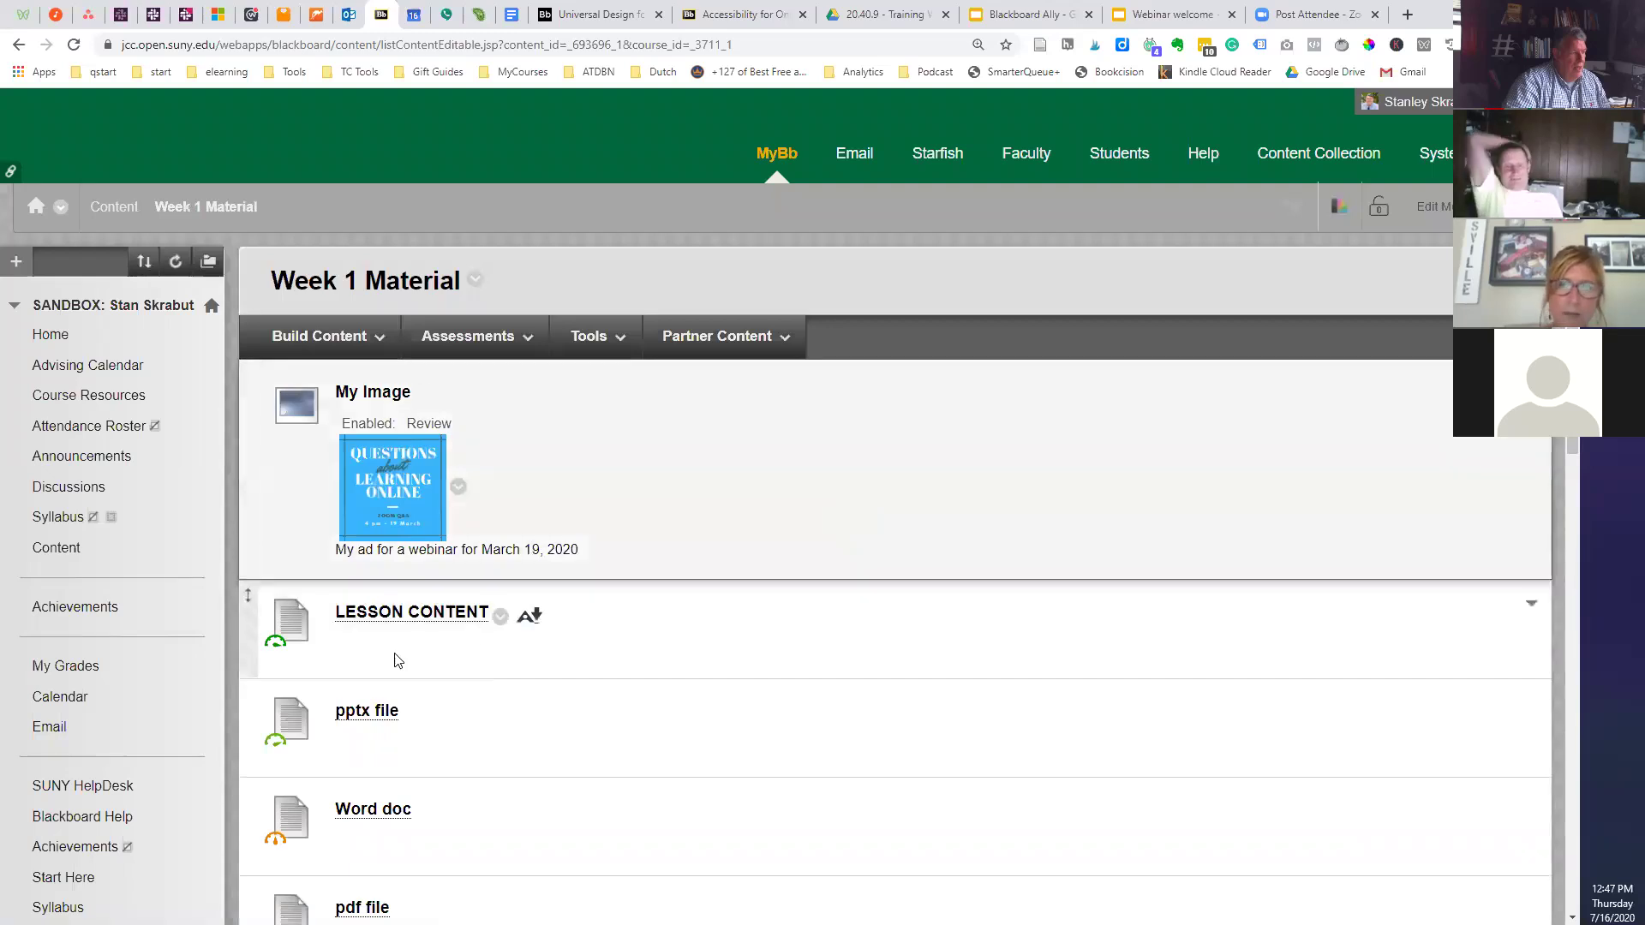
click(530, 619)
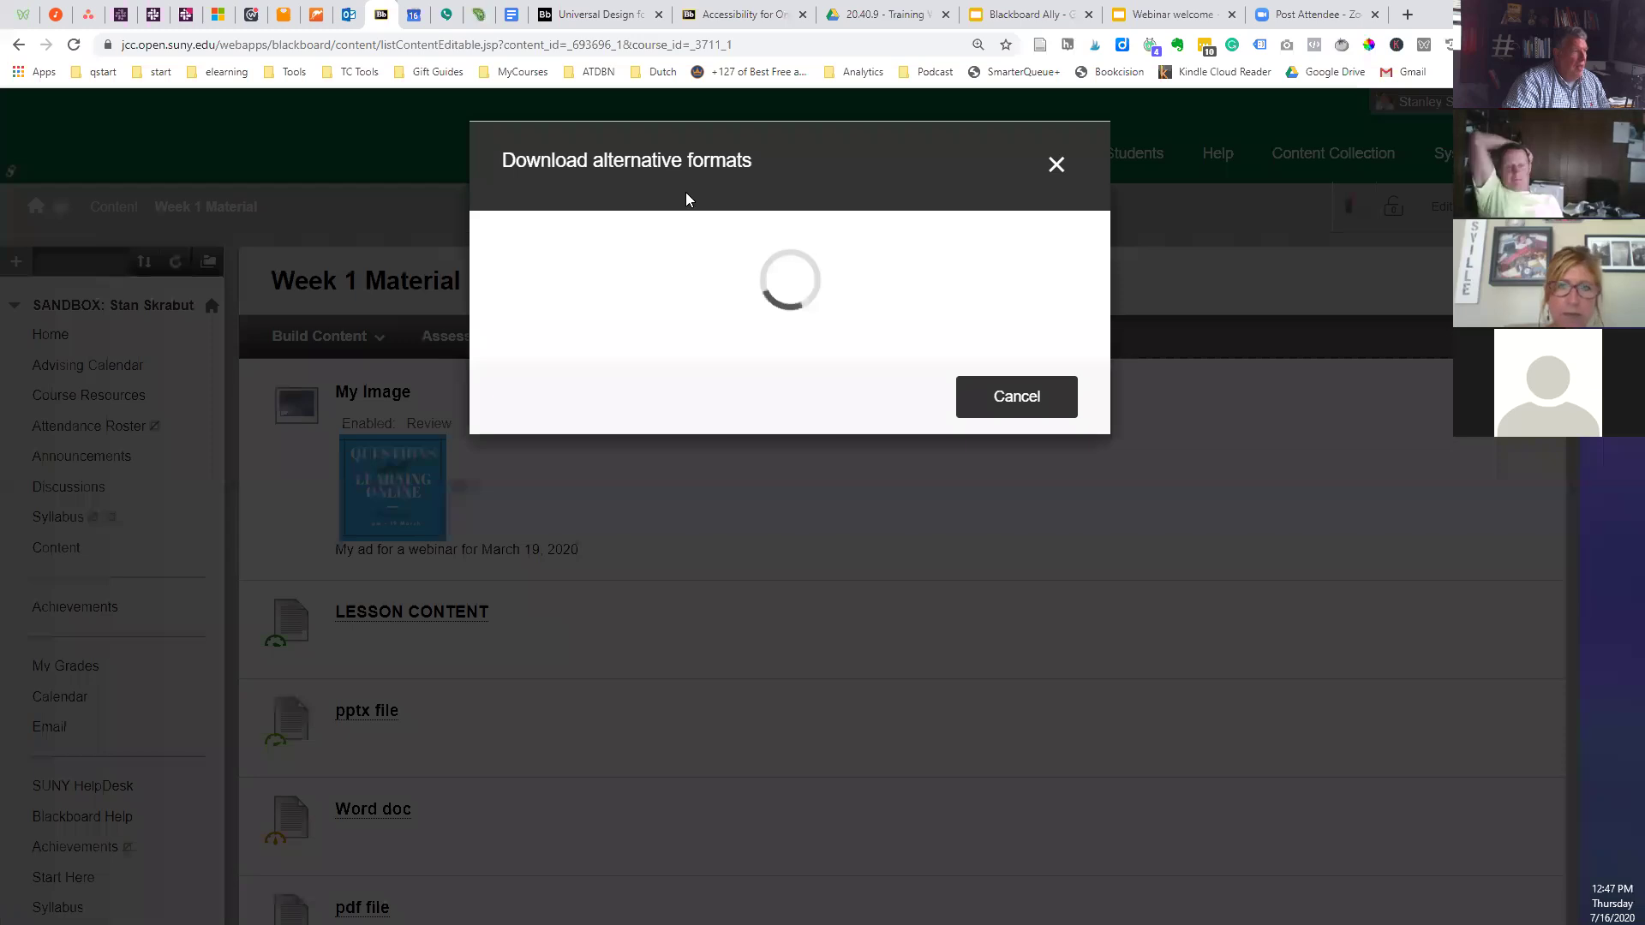
click(768, 162)
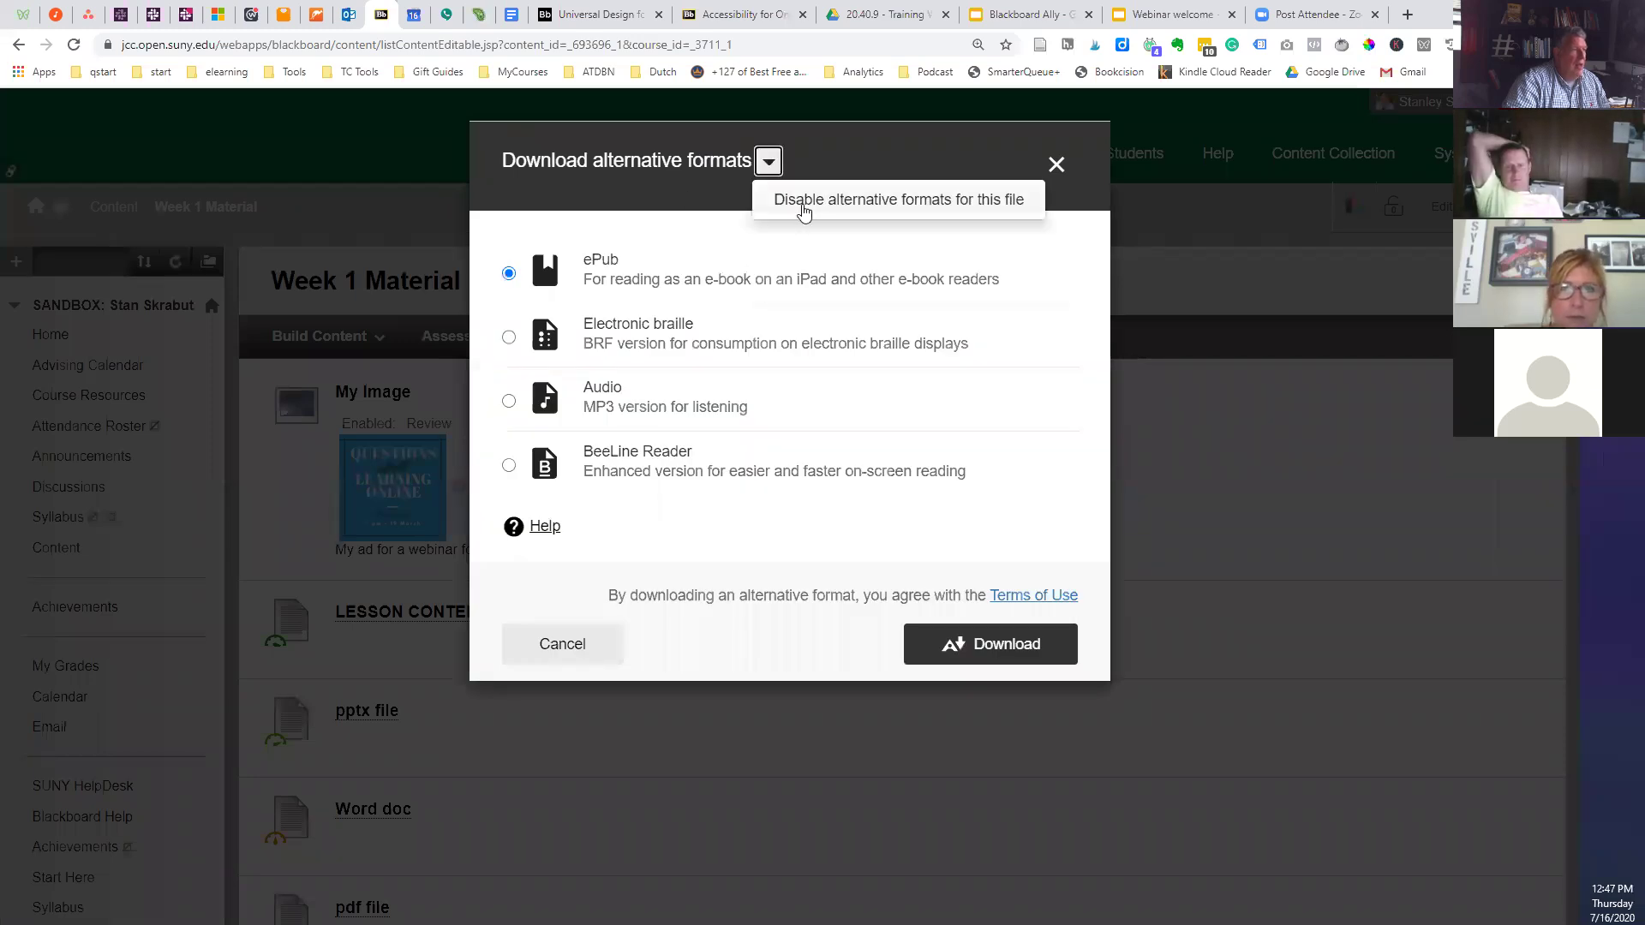
click(631, 268)
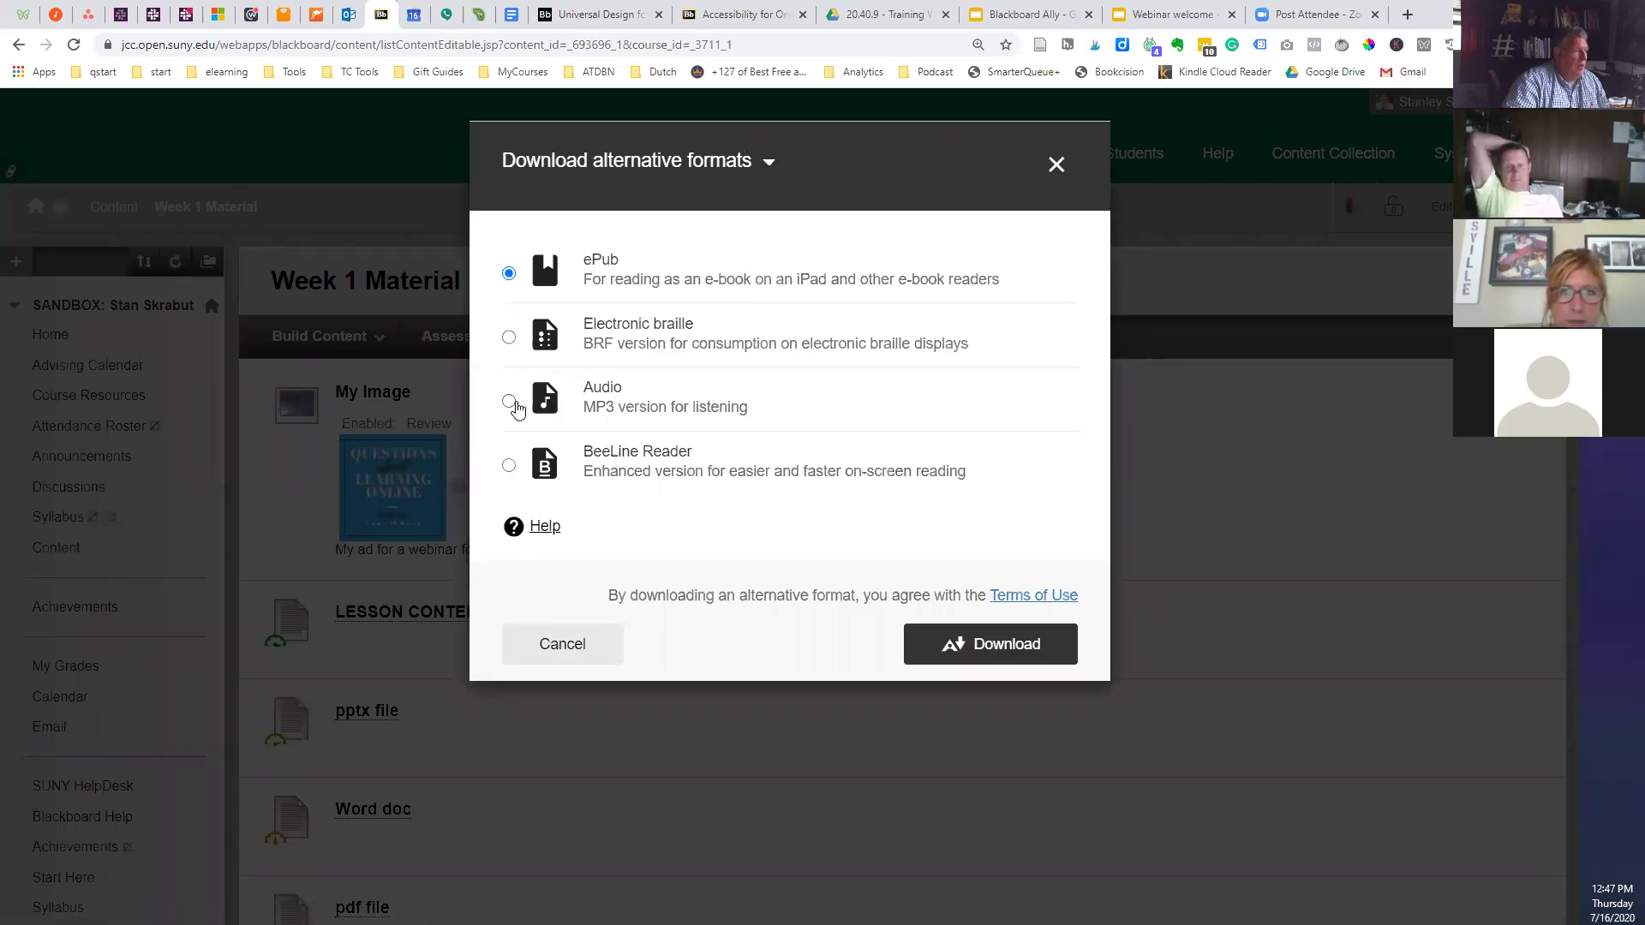
- Try to download the Audio version of "LESSON CONTENT" and always allow the site to download multiple files
click(509, 402)
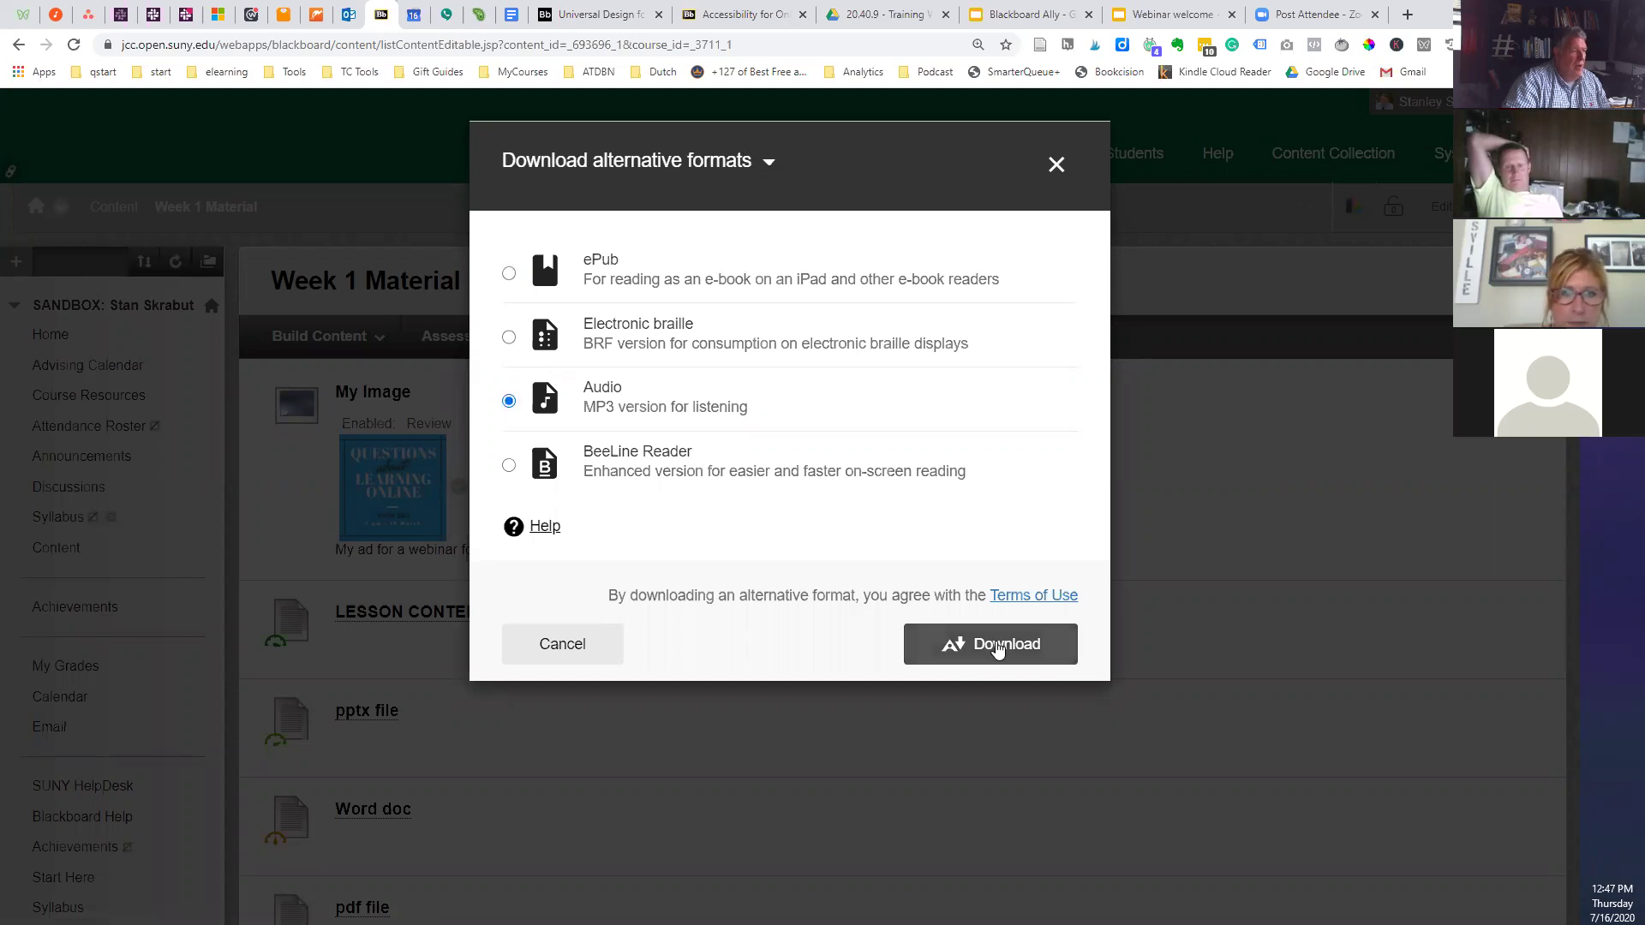
click(995, 648)
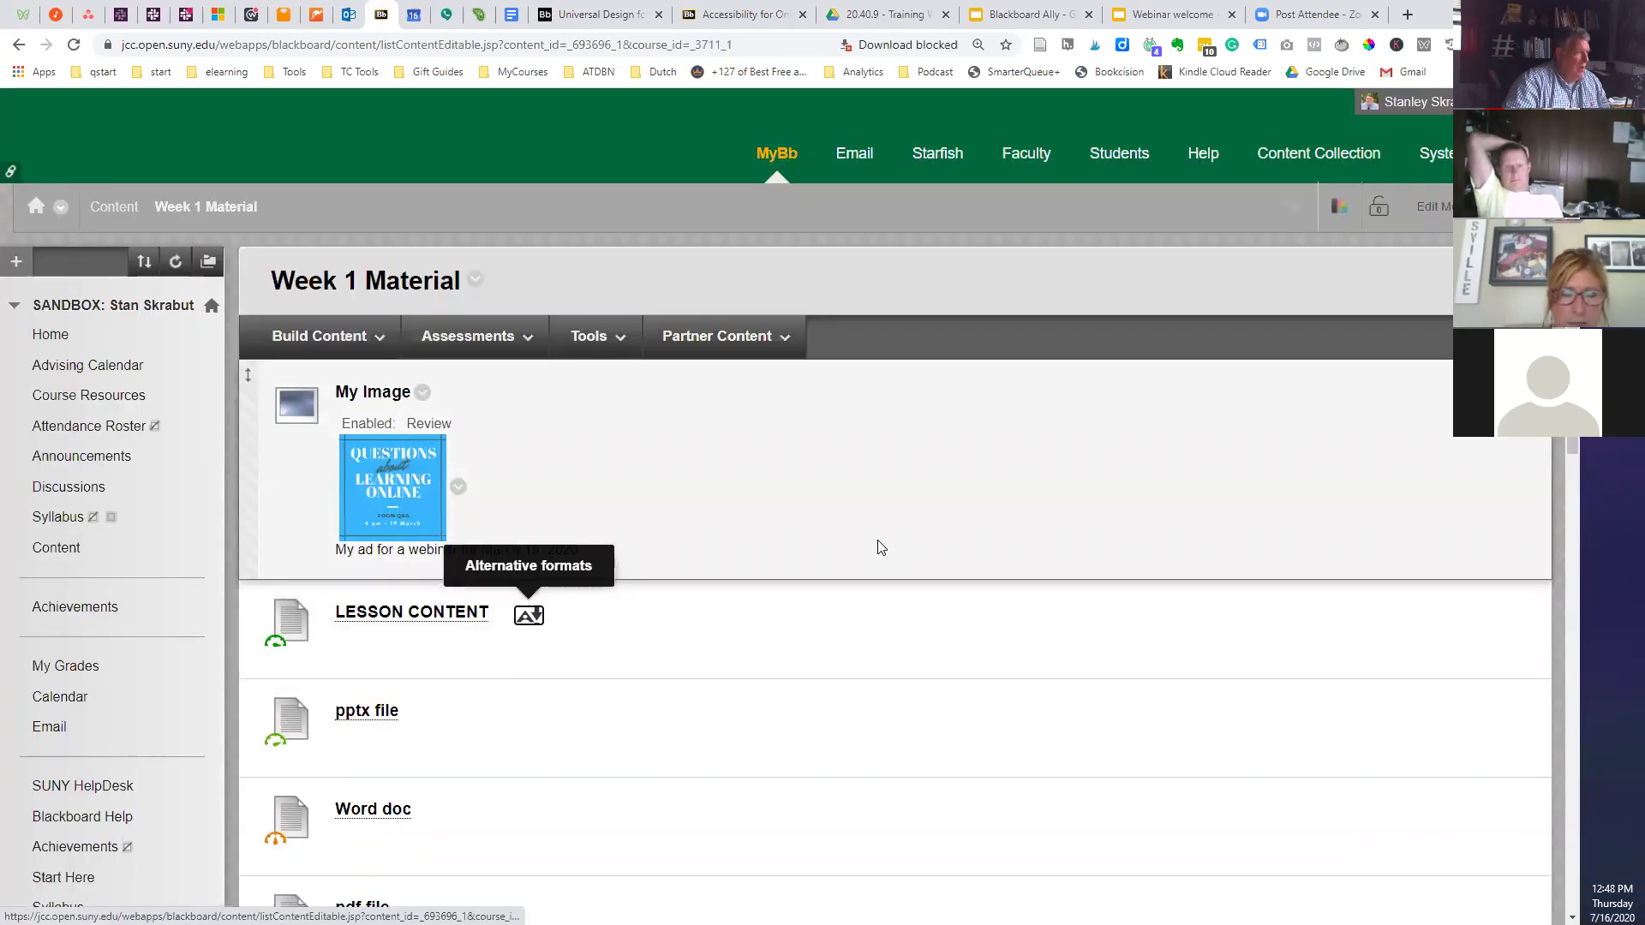
click(953, 47)
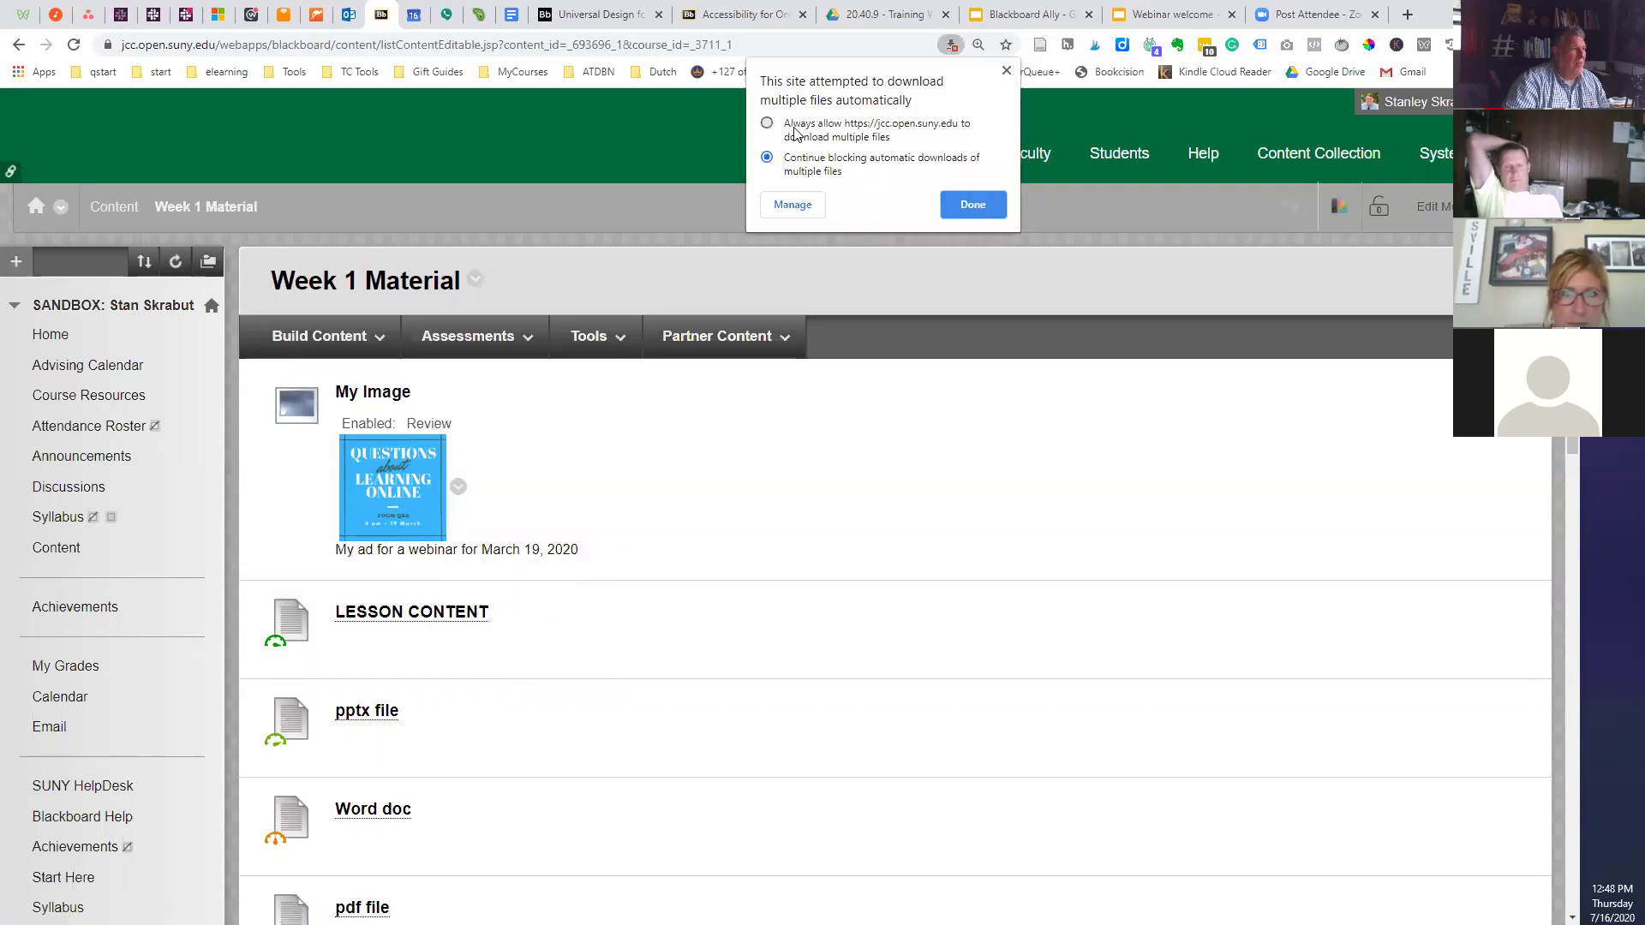
click(973, 206)
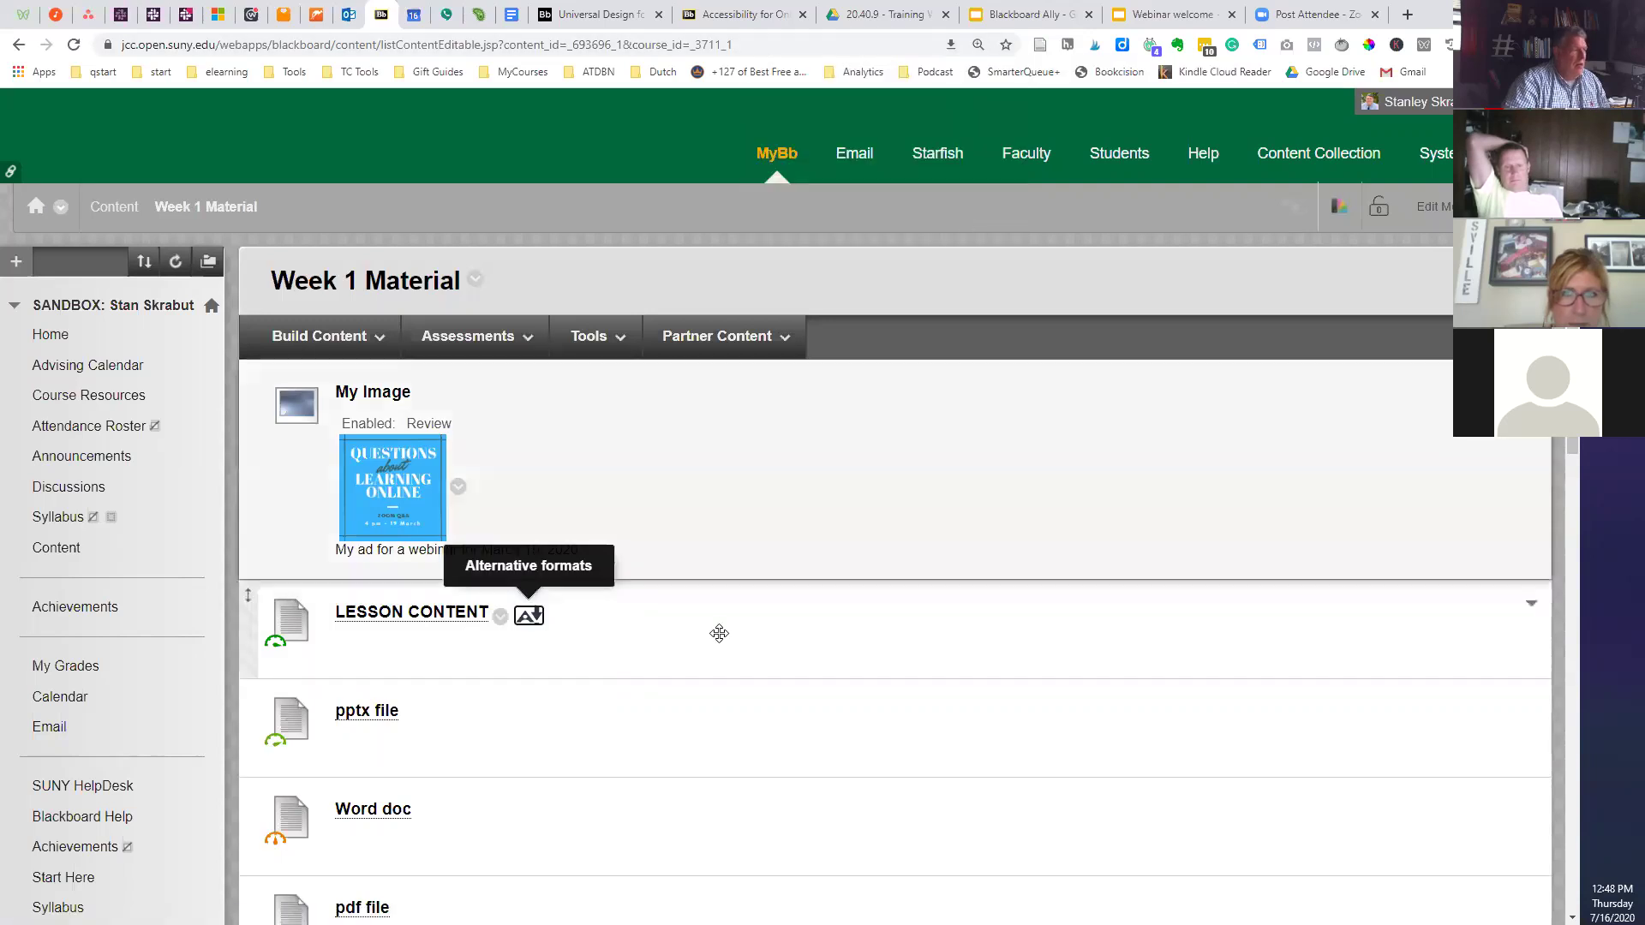
- Download the Audio version of "LESSON CONTENT" again, and play a short part of the MP3 before closing the player
click(530, 617)
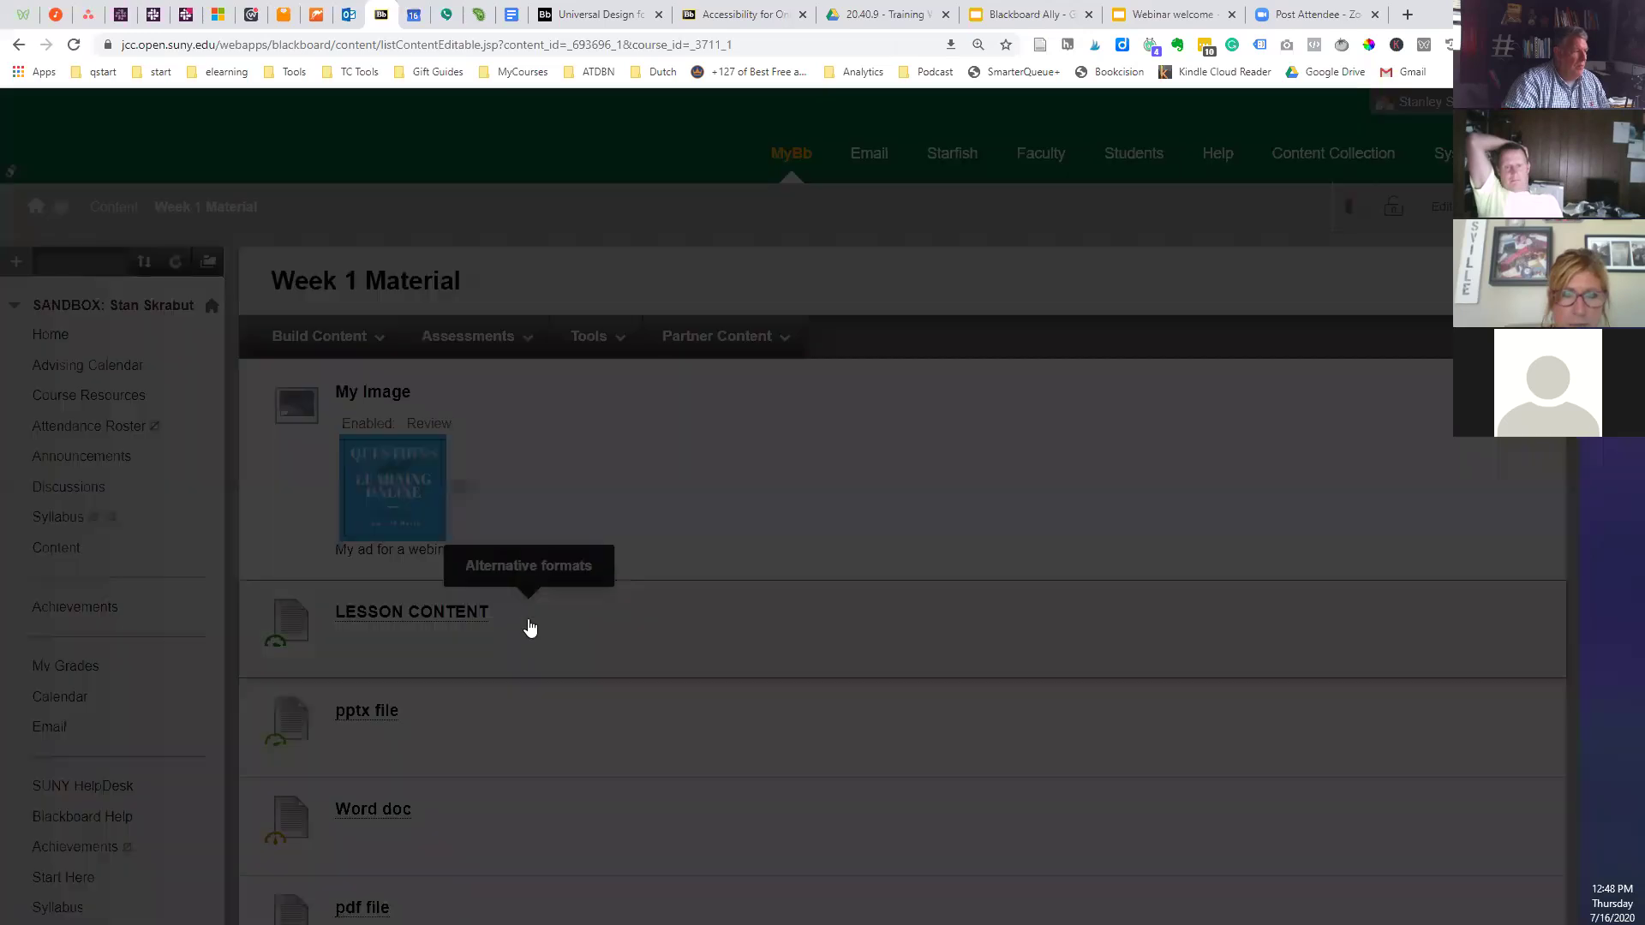
click(990, 644)
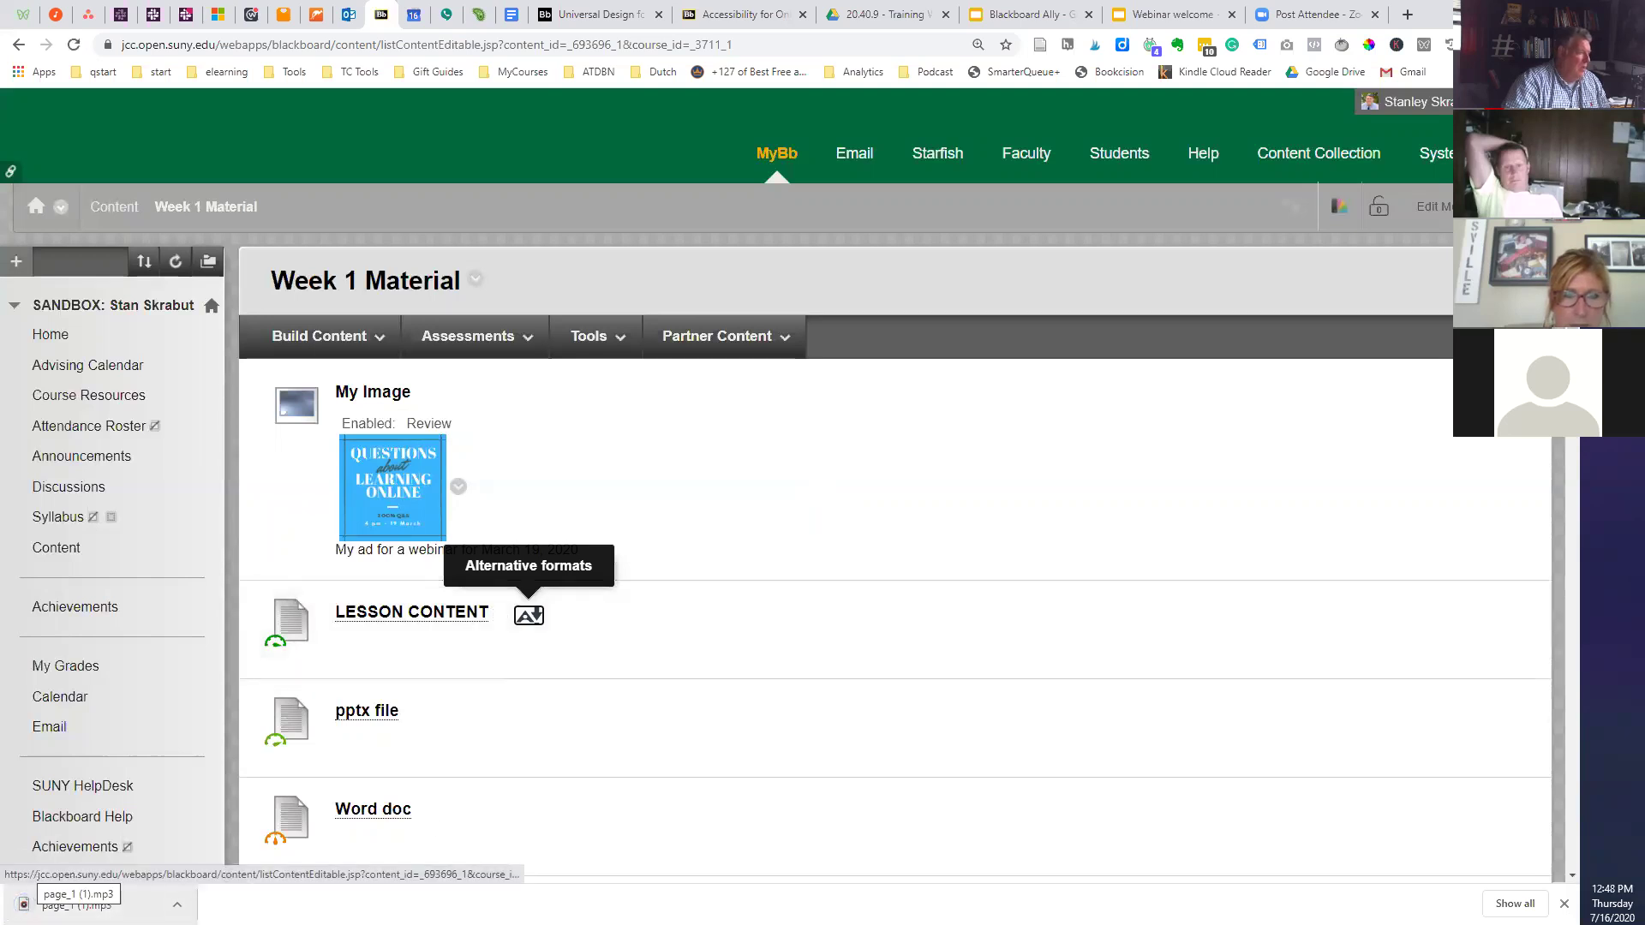
click(77, 904)
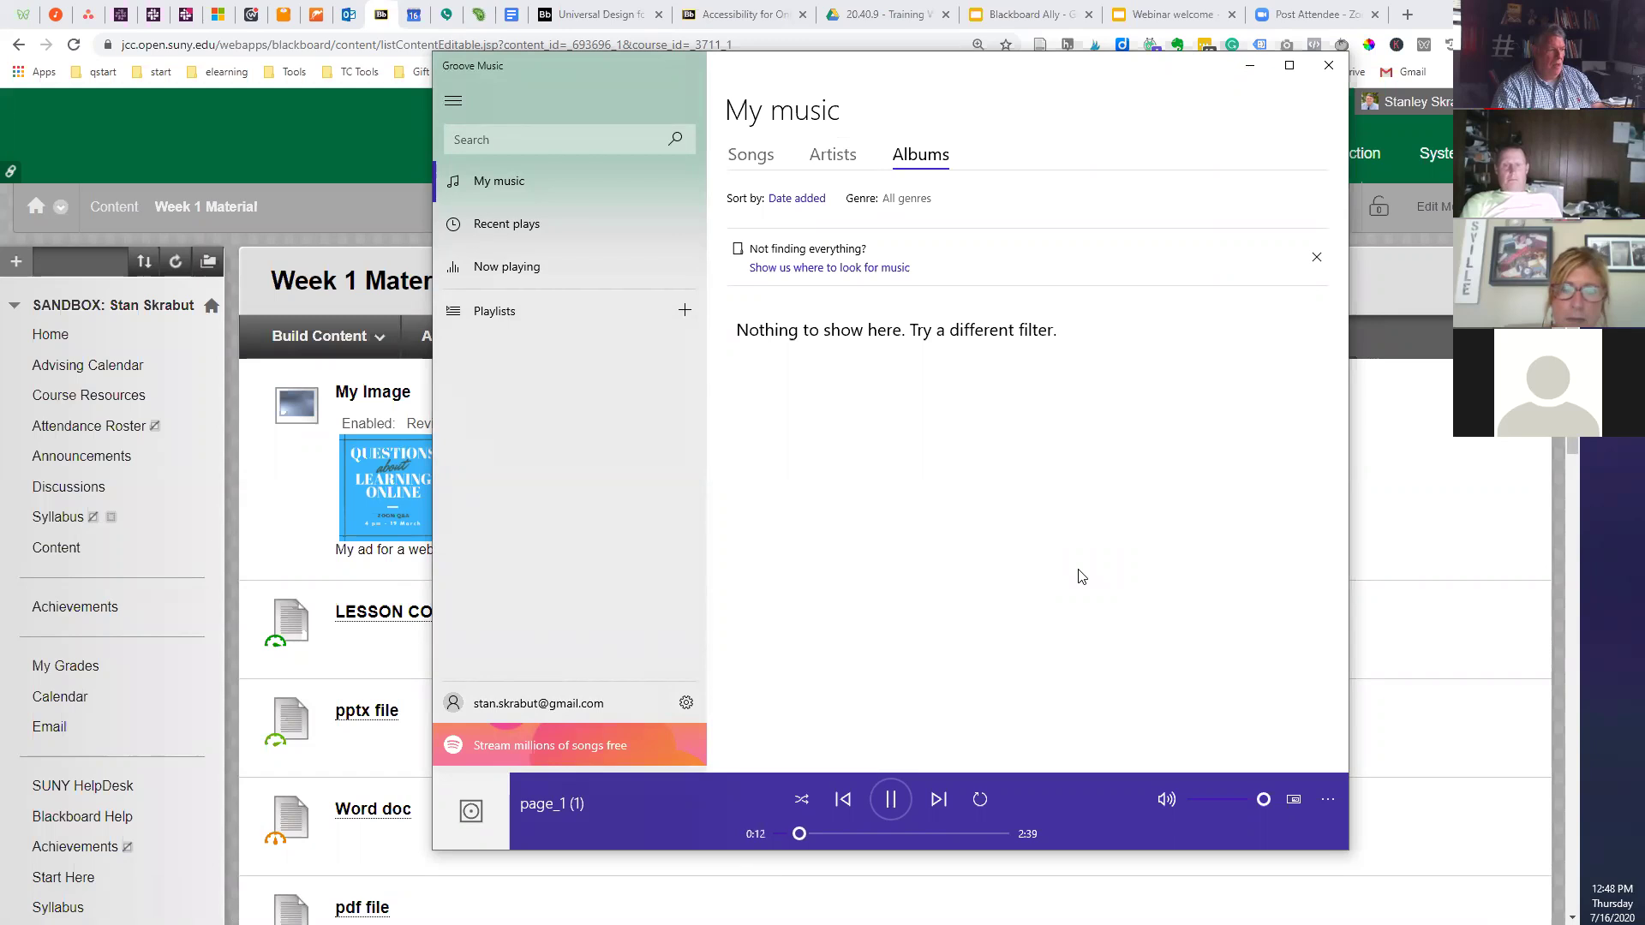
click(891, 801)
click(1329, 66)
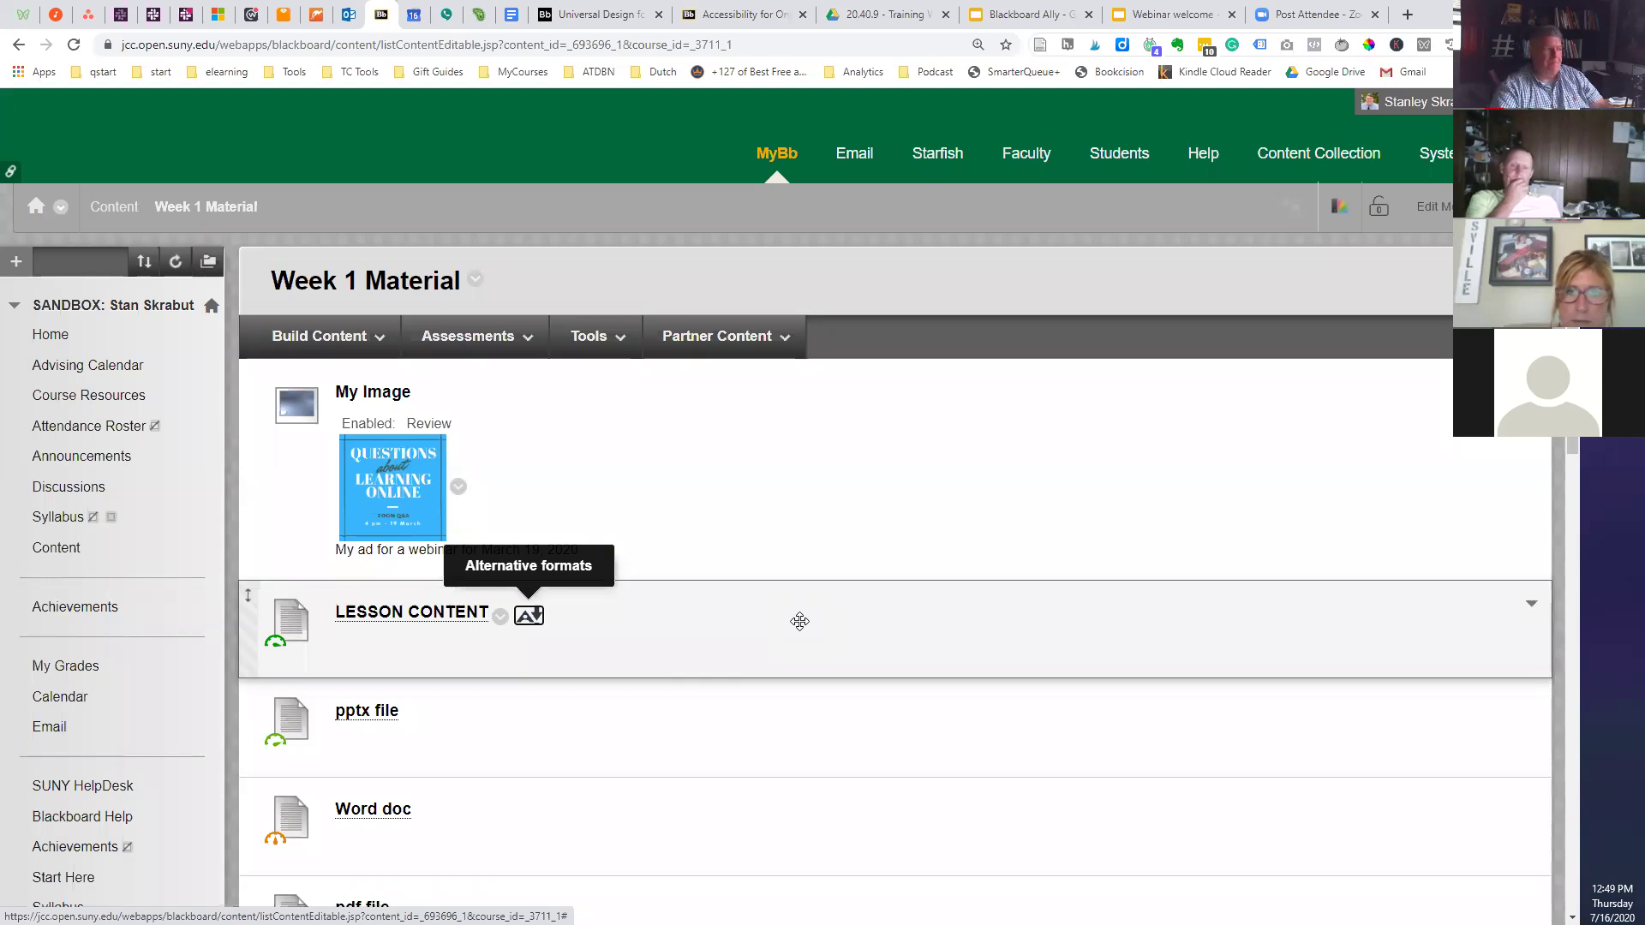
- Review the alternative formats offered for "LESSON CONTENT", select ePub, and close the dialog without downloading
scroll(786, 496, down, 4)
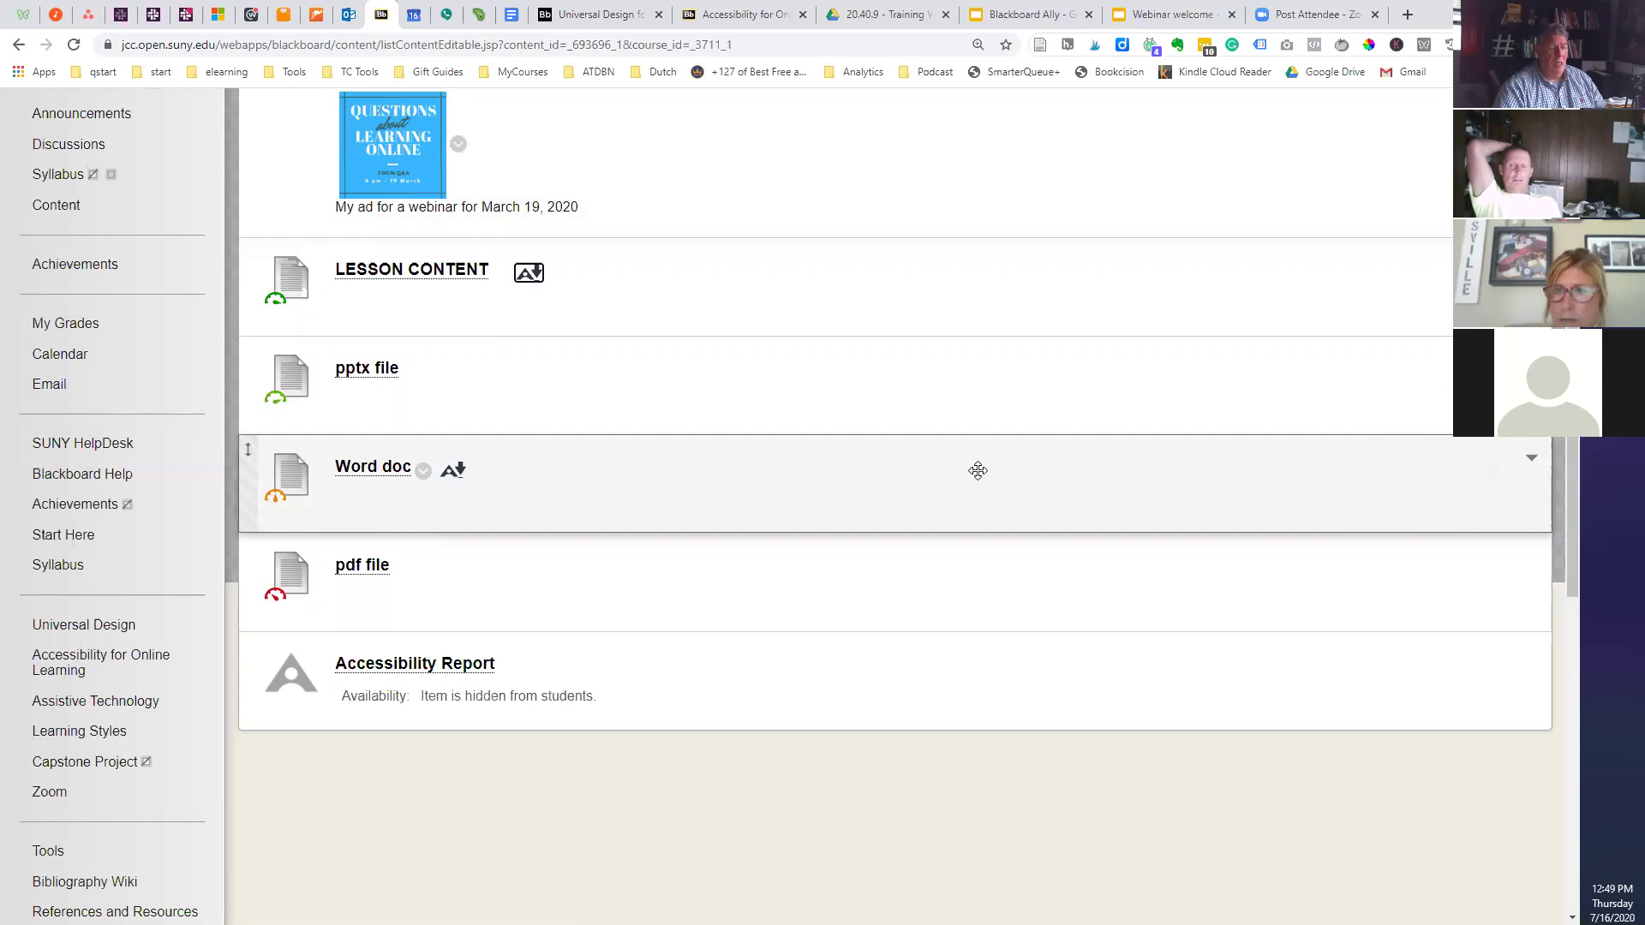
scroll(917, 496, up, 1)
scroll(917, 495, down, 1)
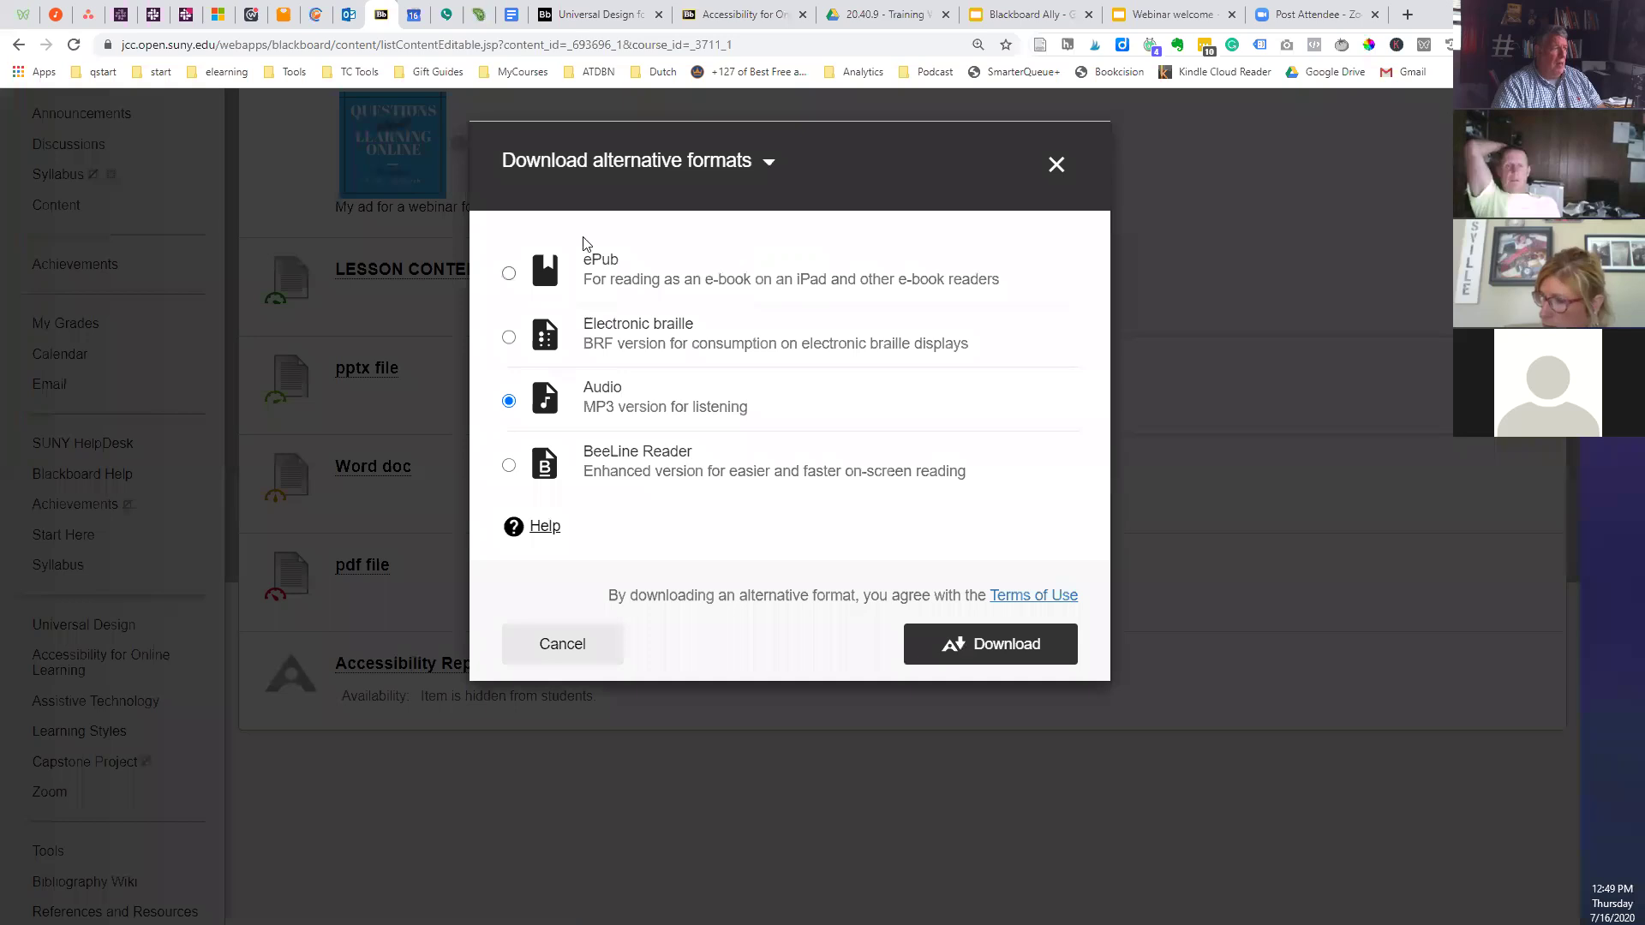
click(557, 265)
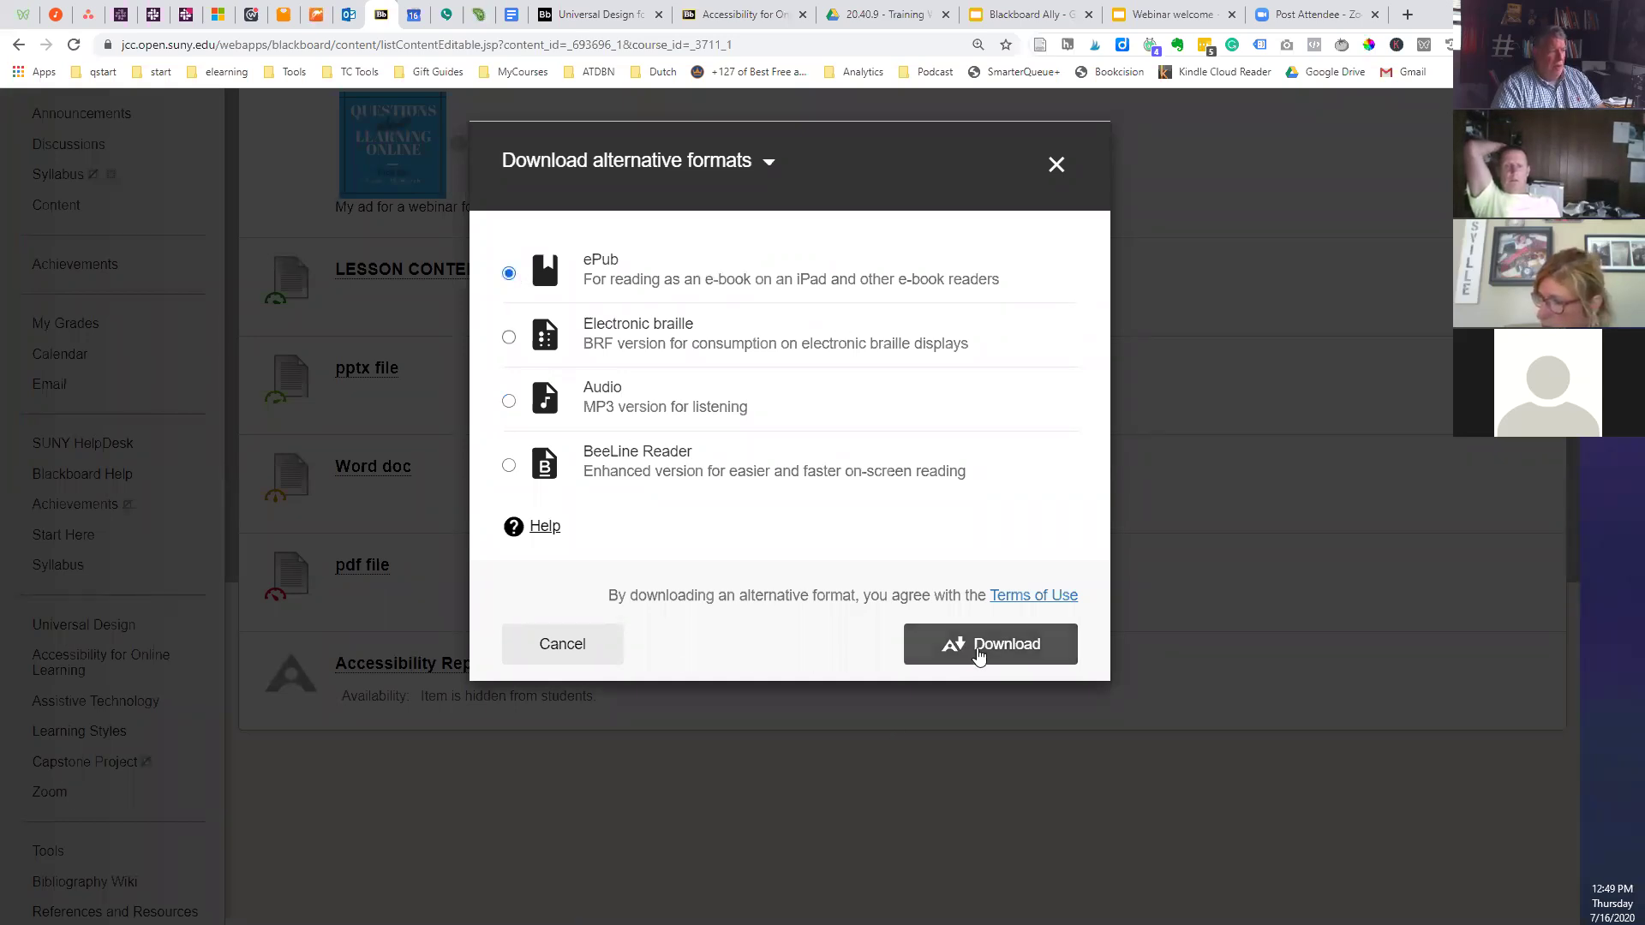
click(1055, 164)
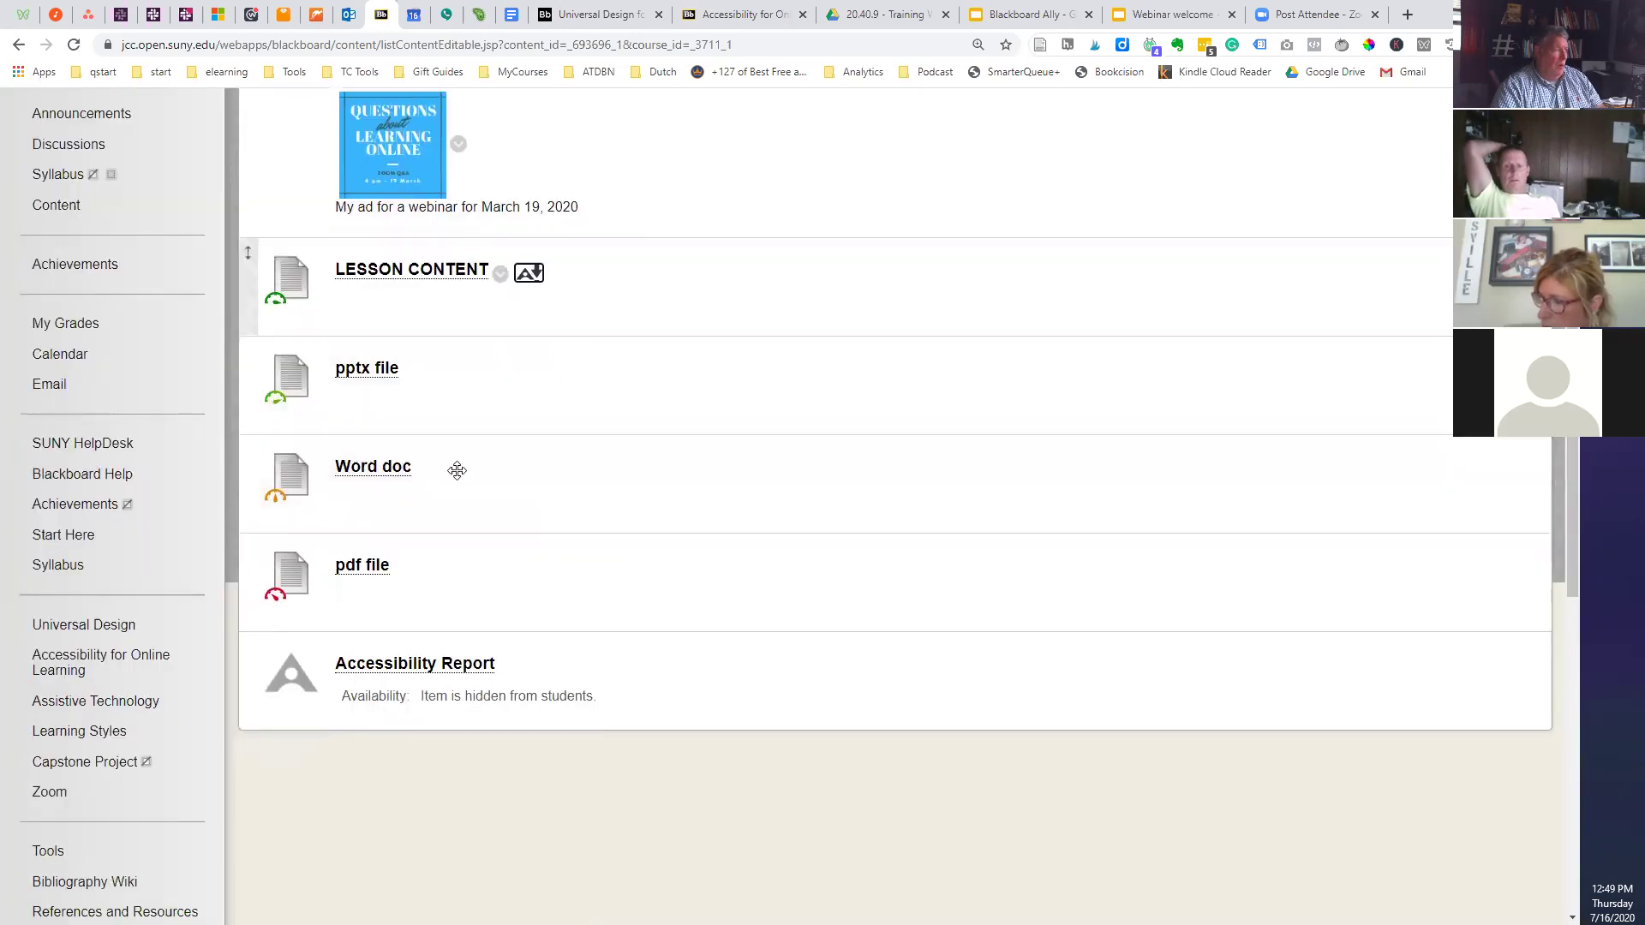
- Download the HTML alternative format of "Word doc"
click(451, 477)
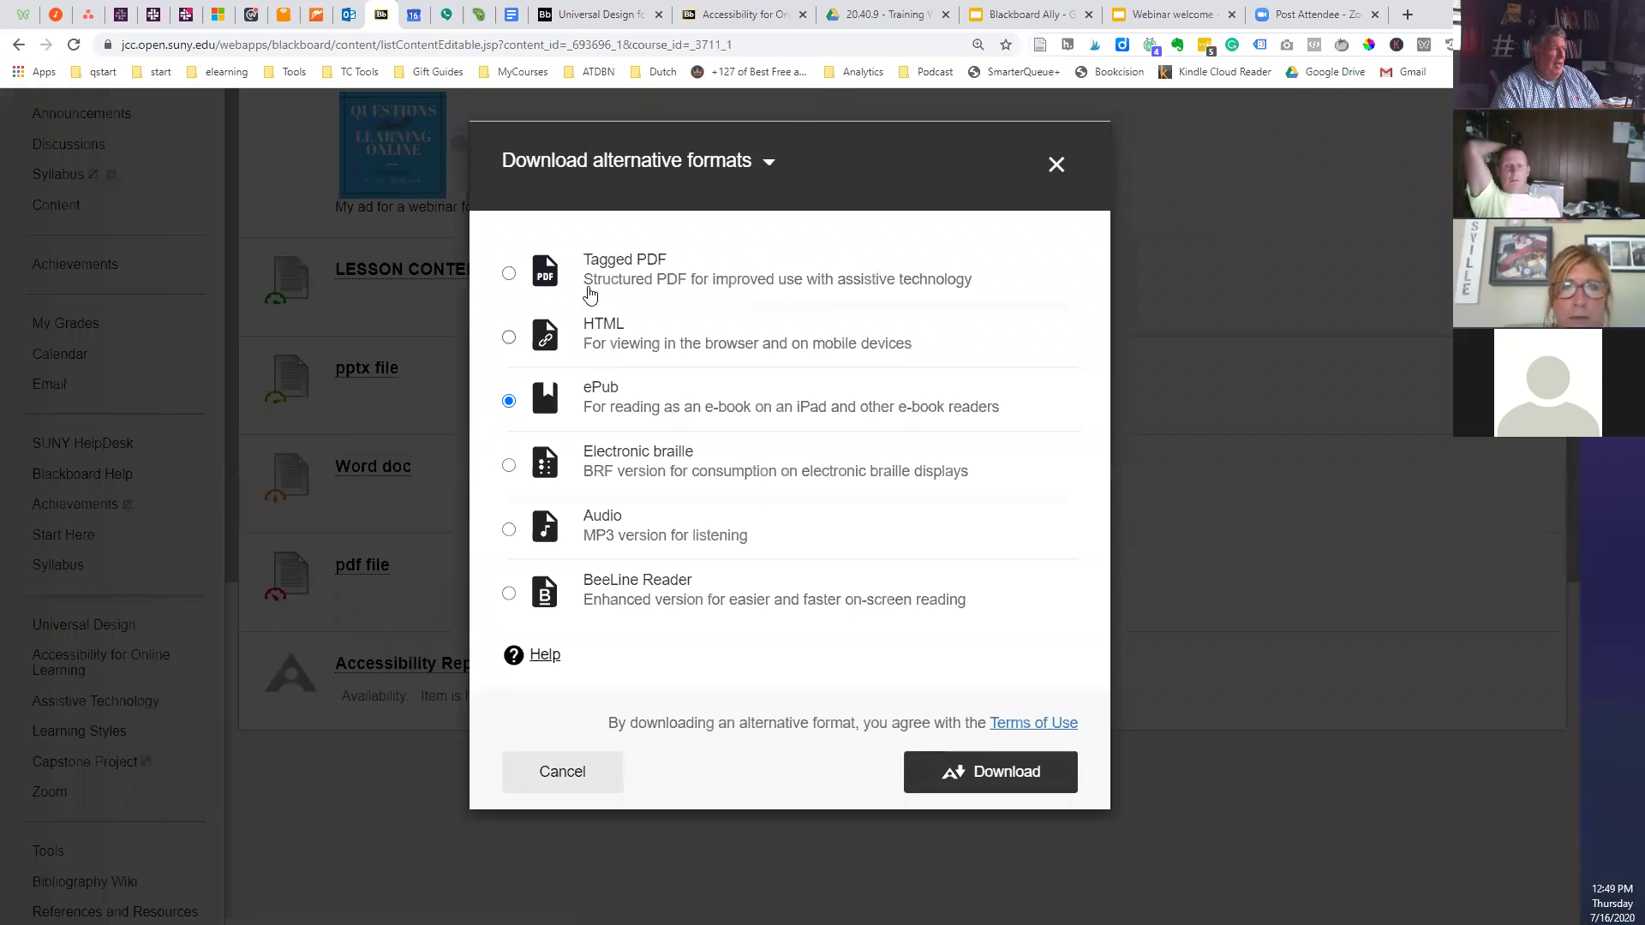
click(508, 338)
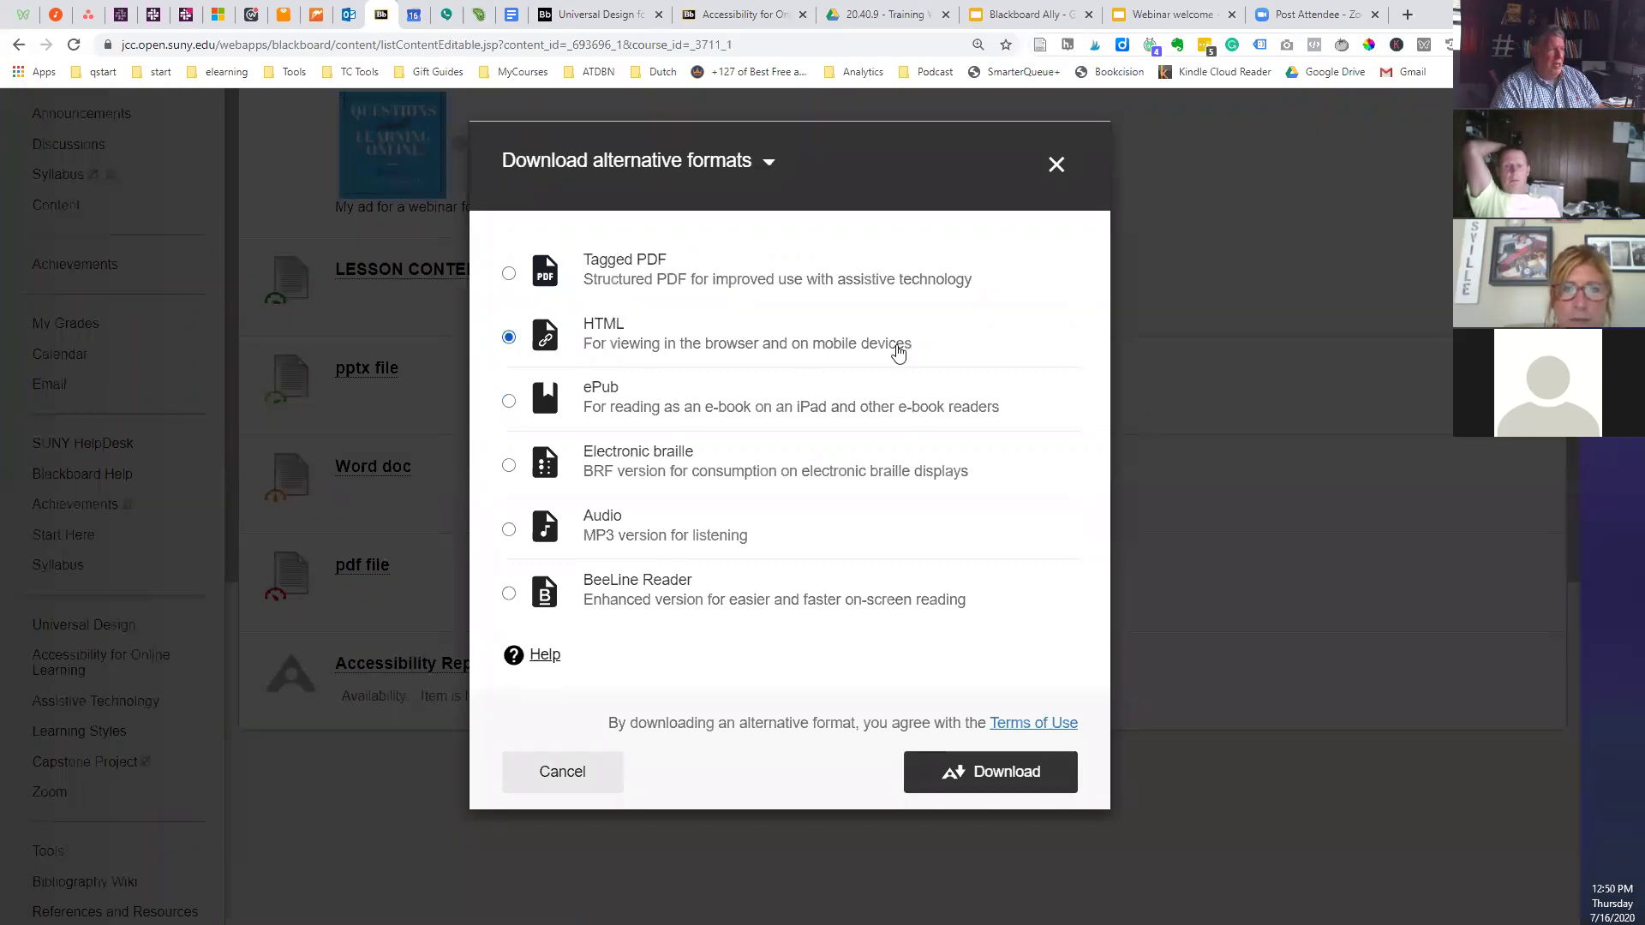
click(1008, 771)
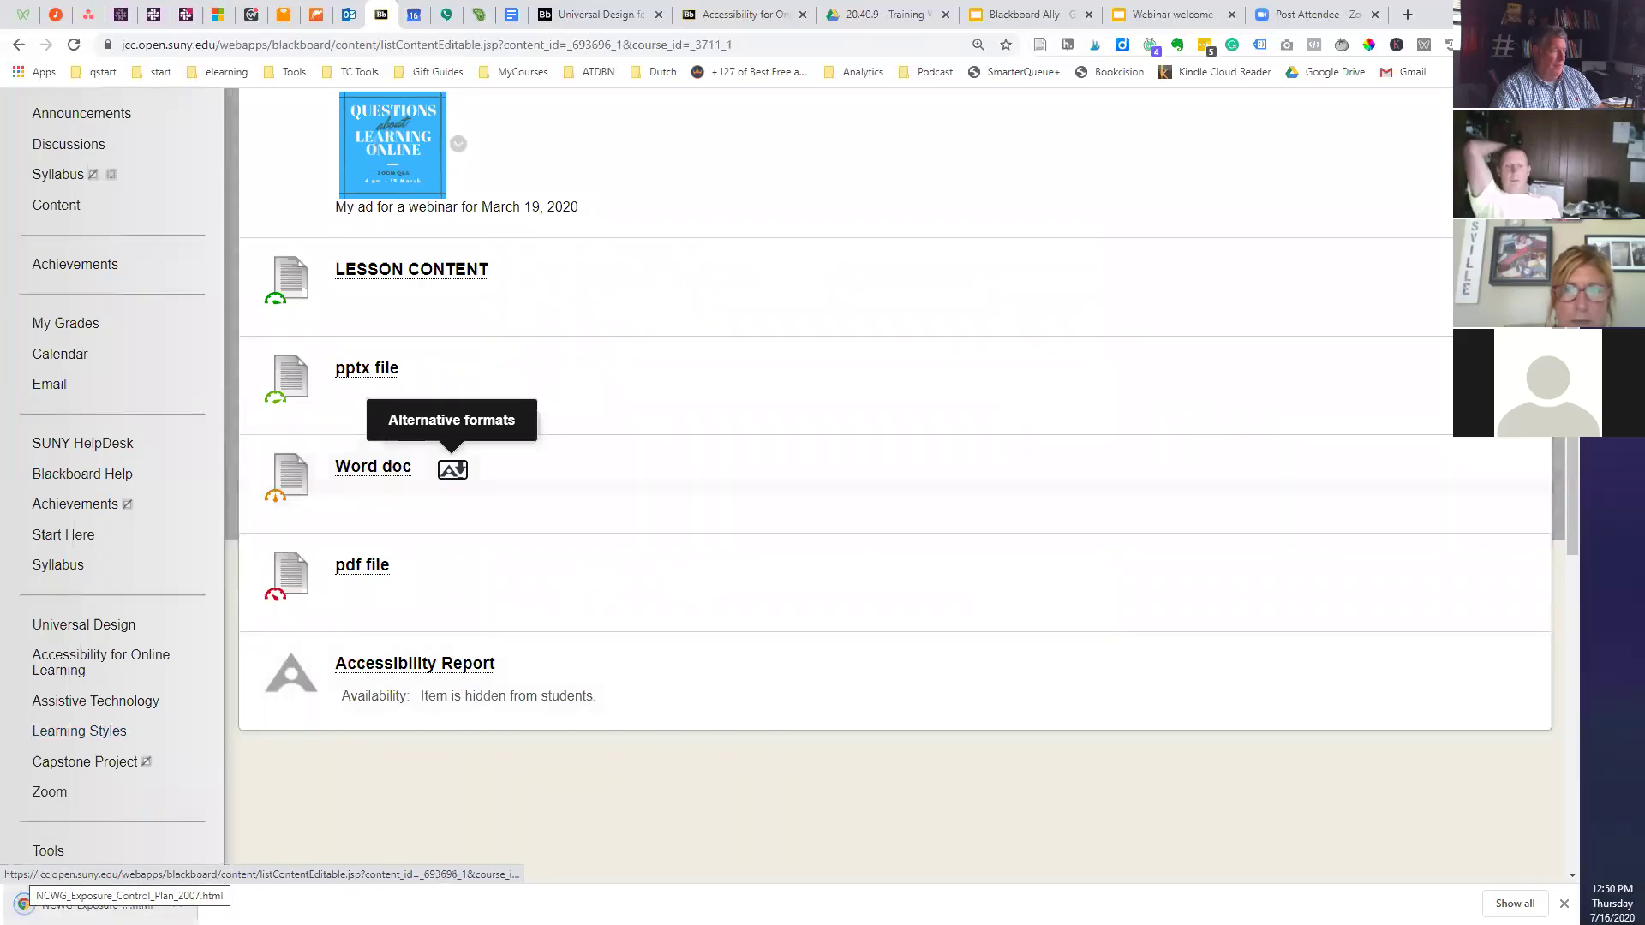
- Open the downloaded NCWG_Exposure_Control_Plan_2007.html, skim it to the end, and close it
click(85, 905)
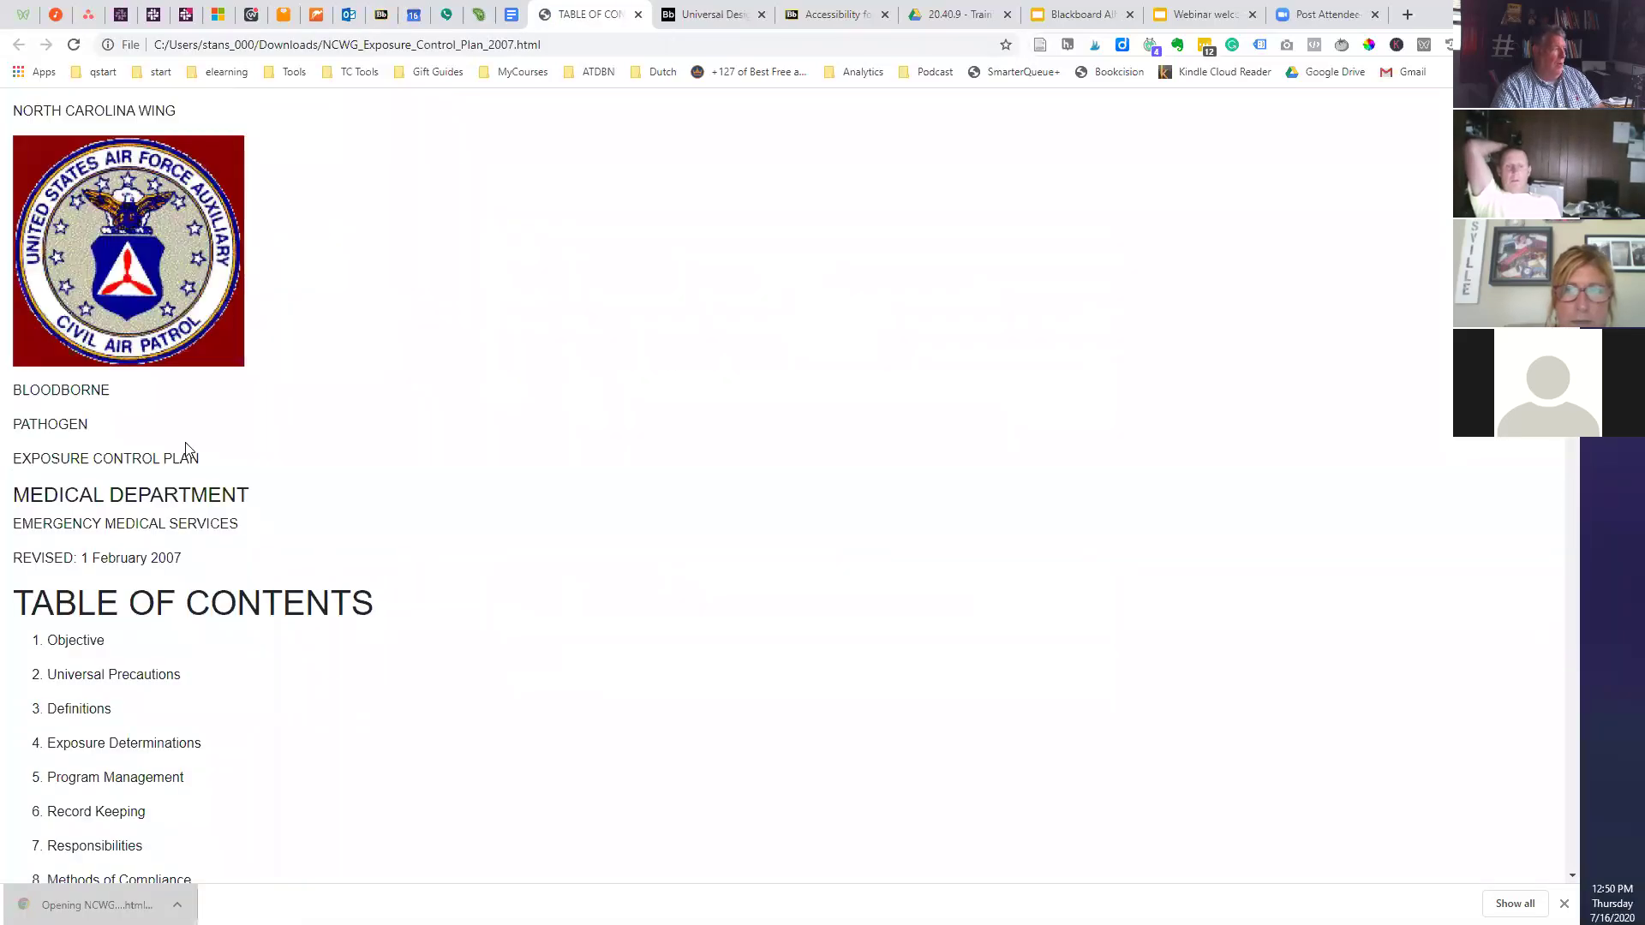
scroll(185, 442, down, 20)
scroll(329, 482, down, 20)
scroll(328, 495, down, 20)
scroll(326, 501, down, 10)
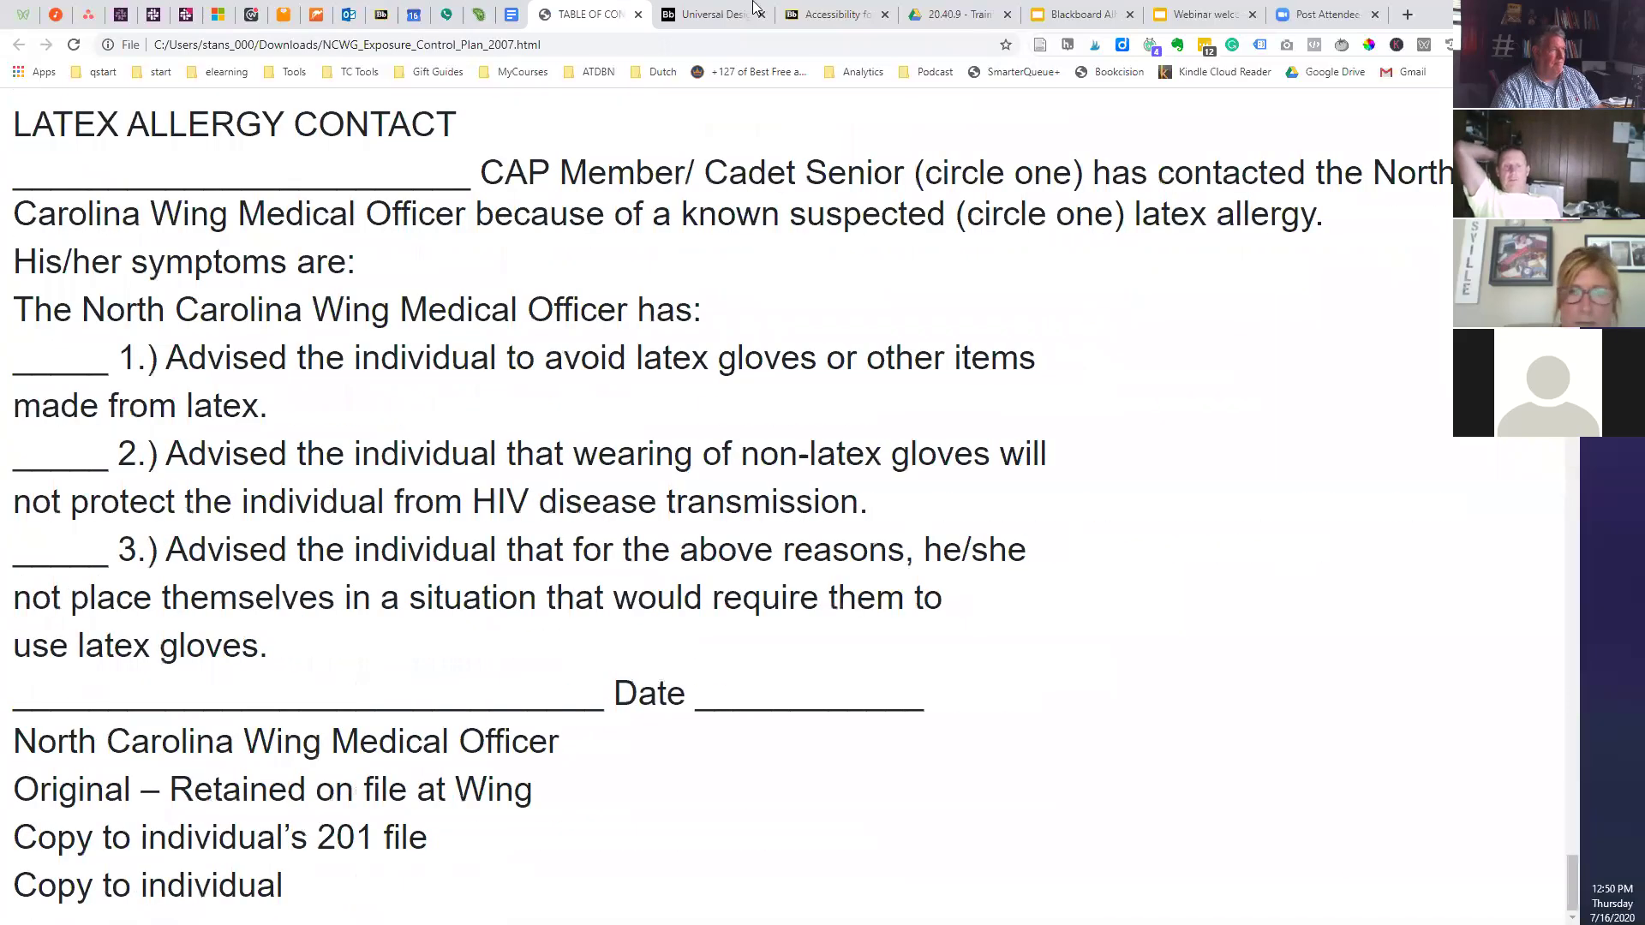
click(637, 14)
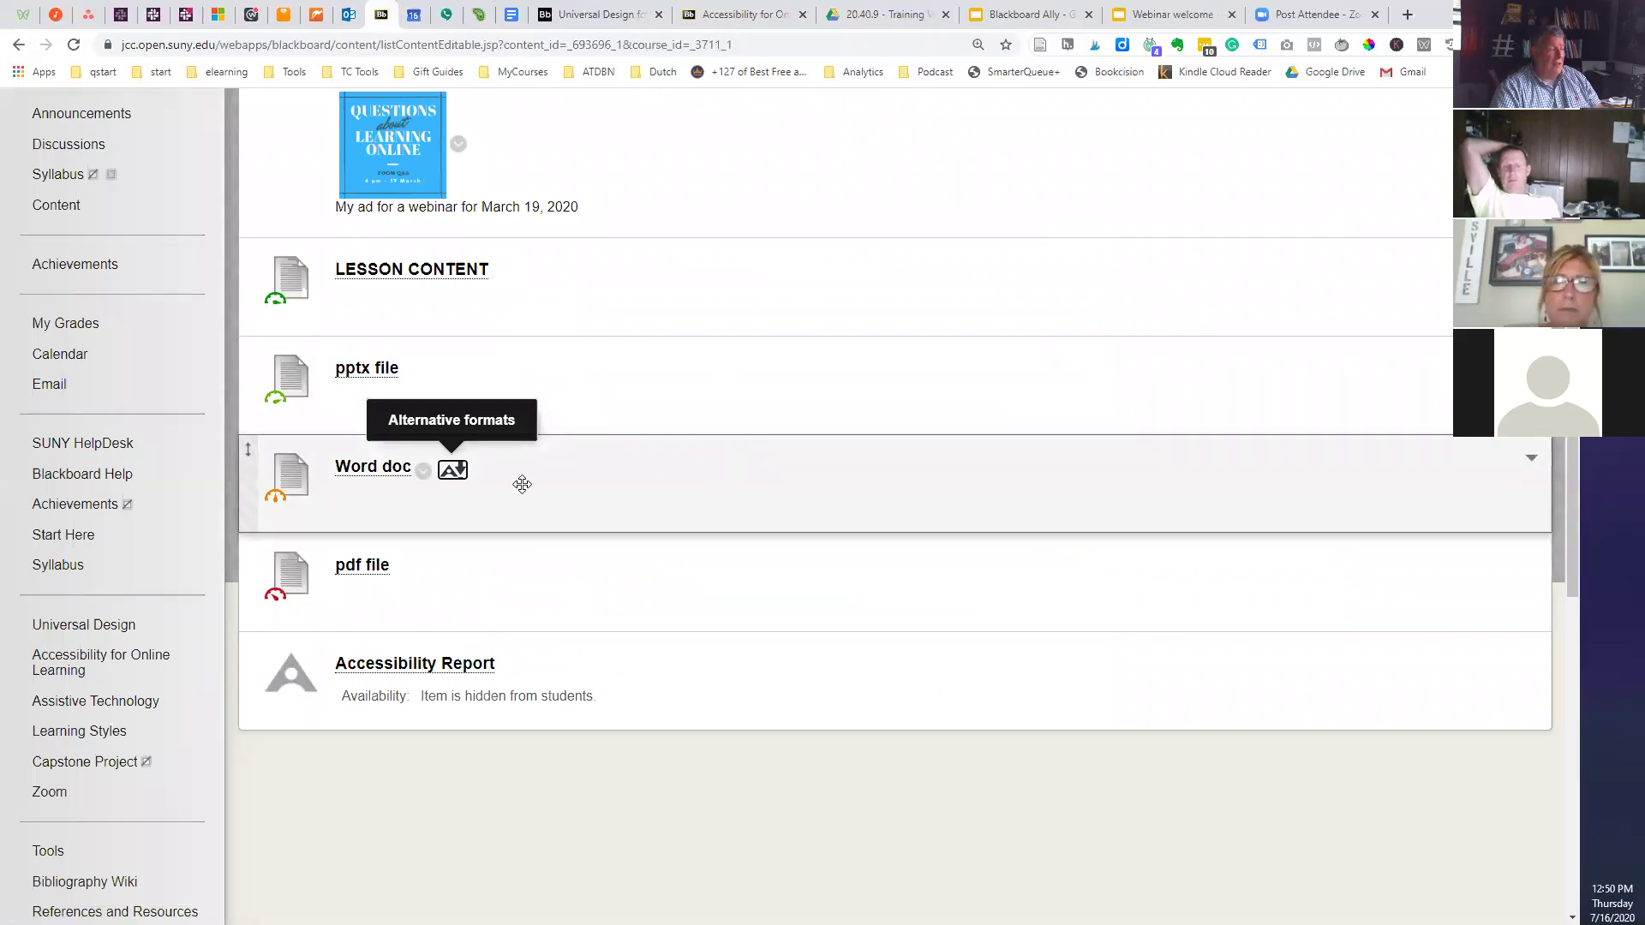
- Review the alternative formats of "Word doc", select Audio, and close the dialog without downloading
click(452, 471)
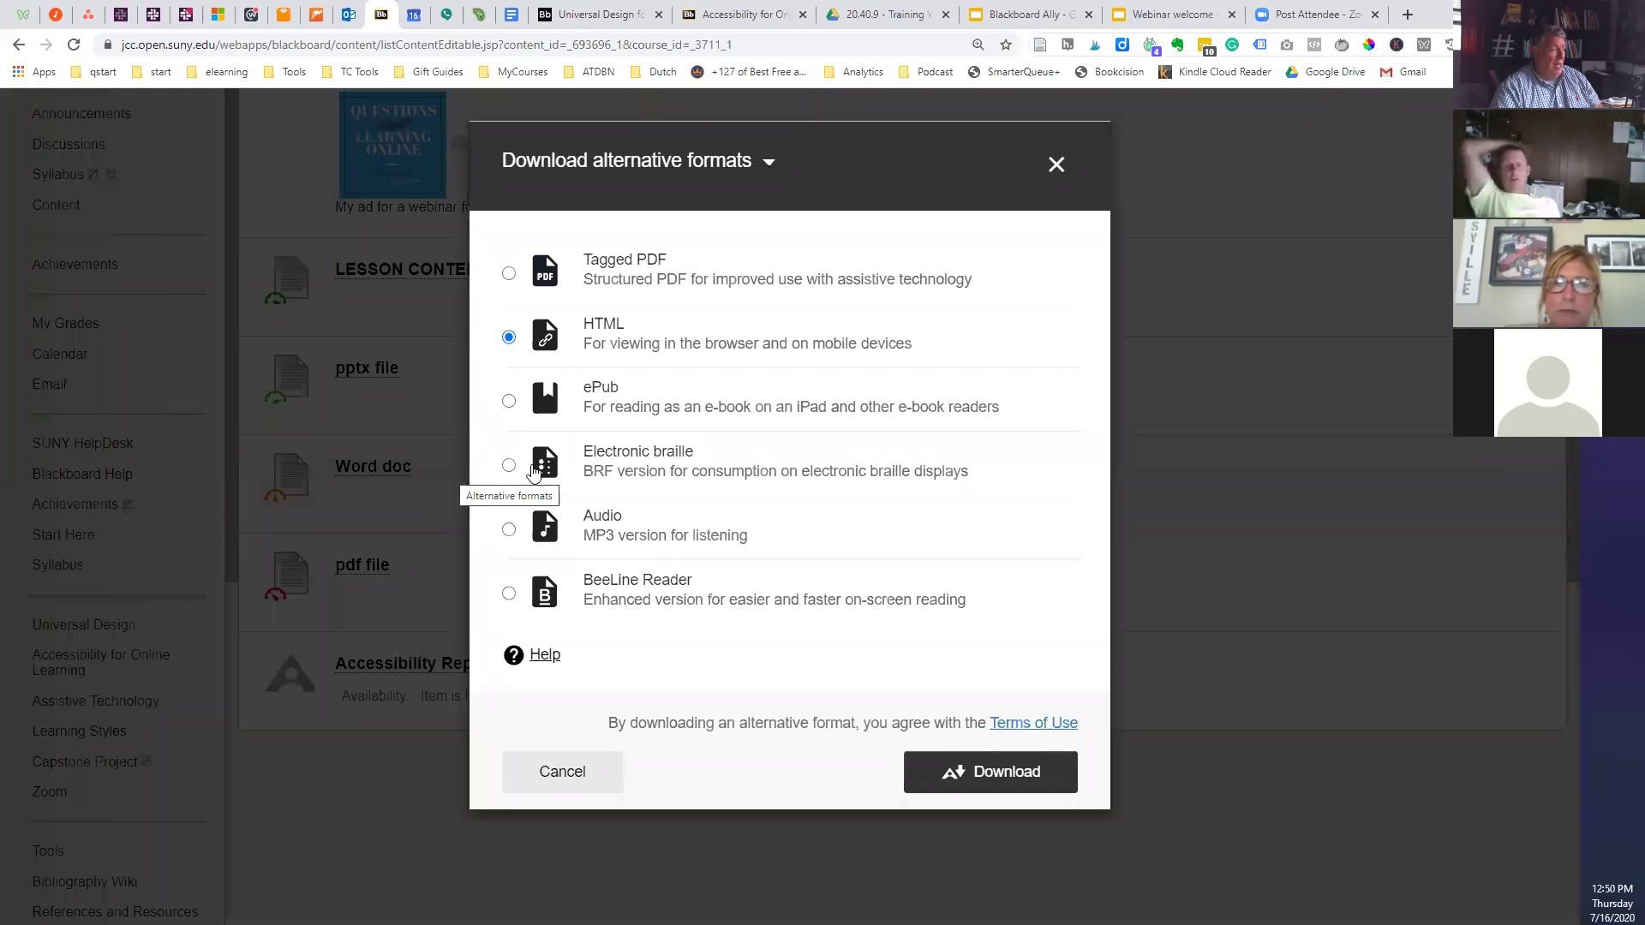
click(512, 532)
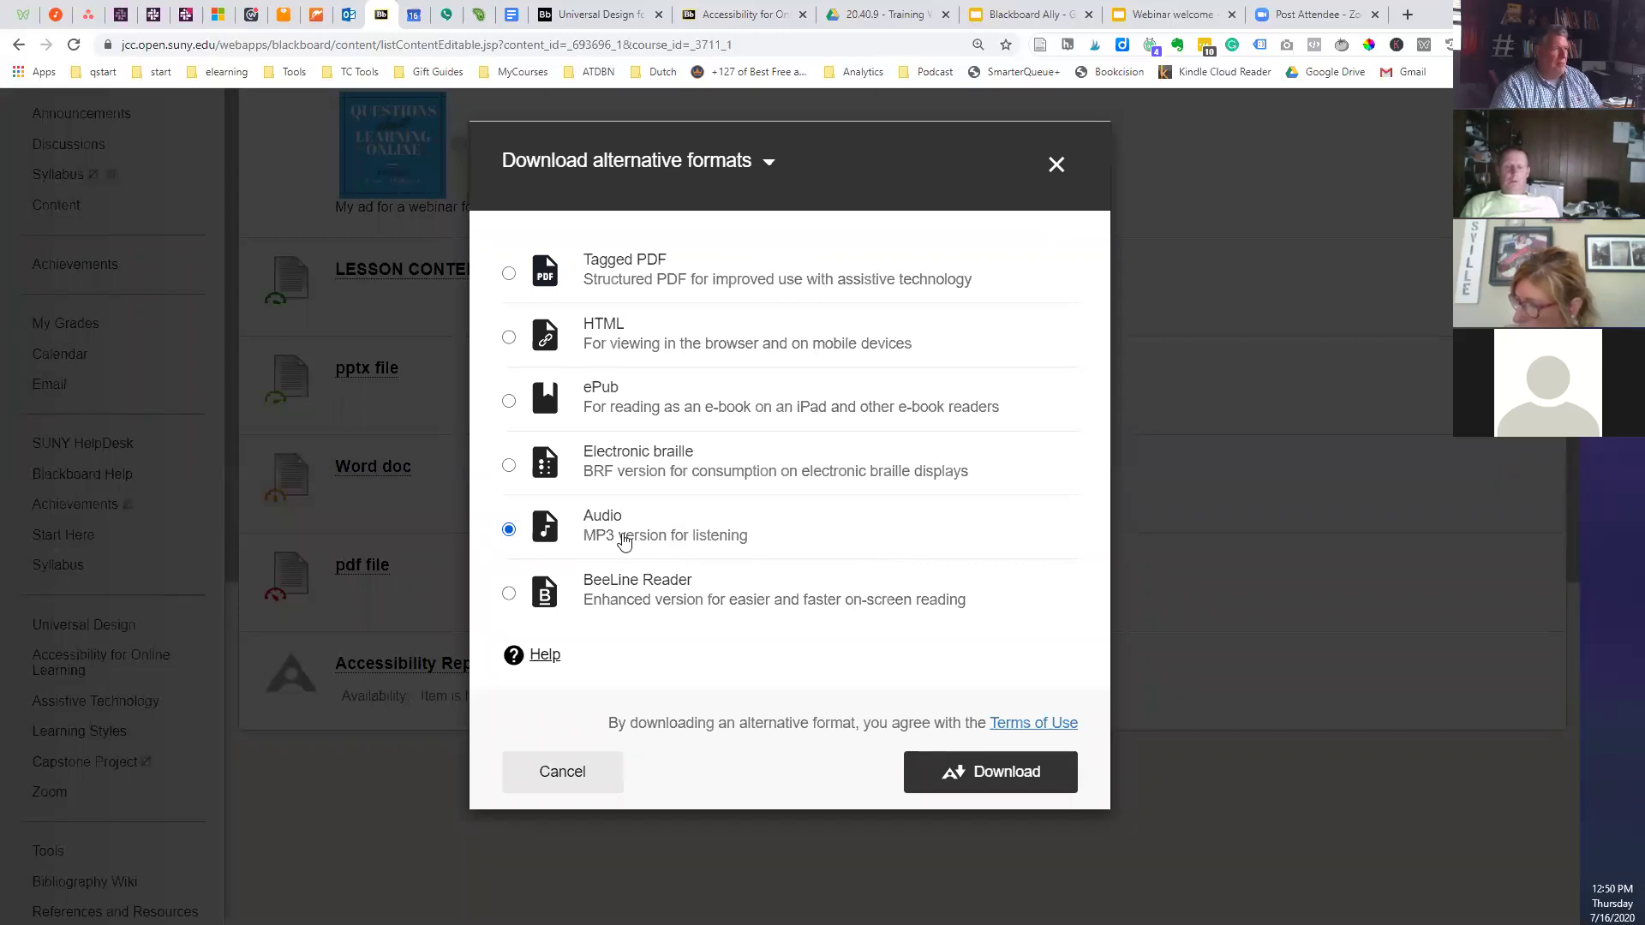
click(1056, 164)
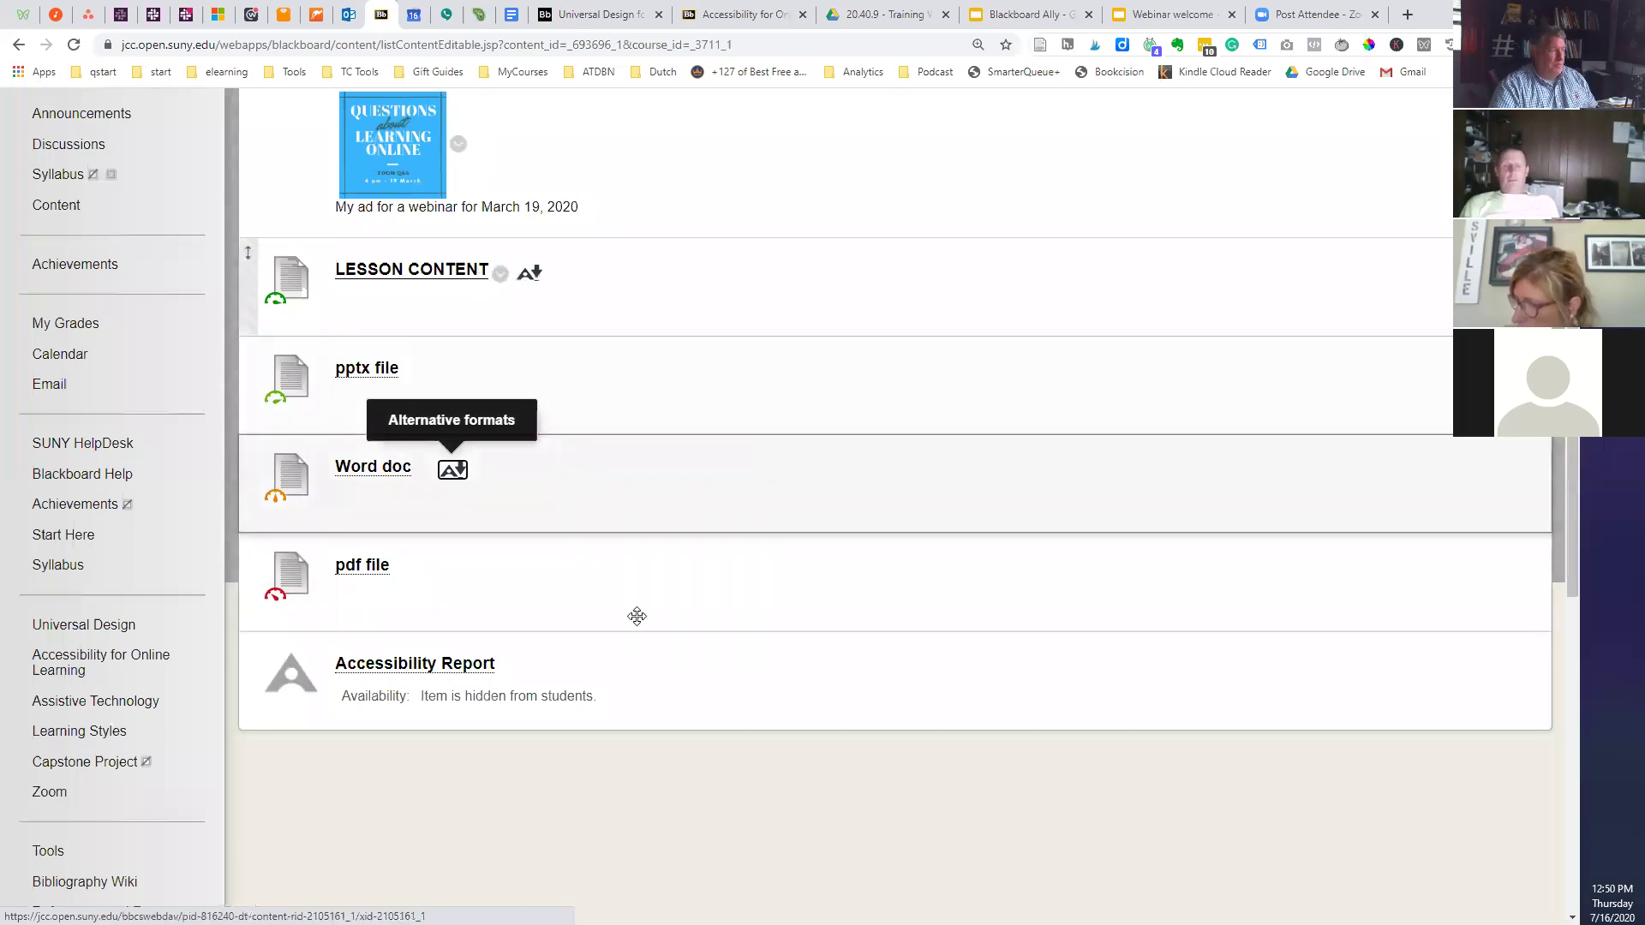
- Download the HTML alternative format of "pdf file"
scroll(657, 628, up, 3)
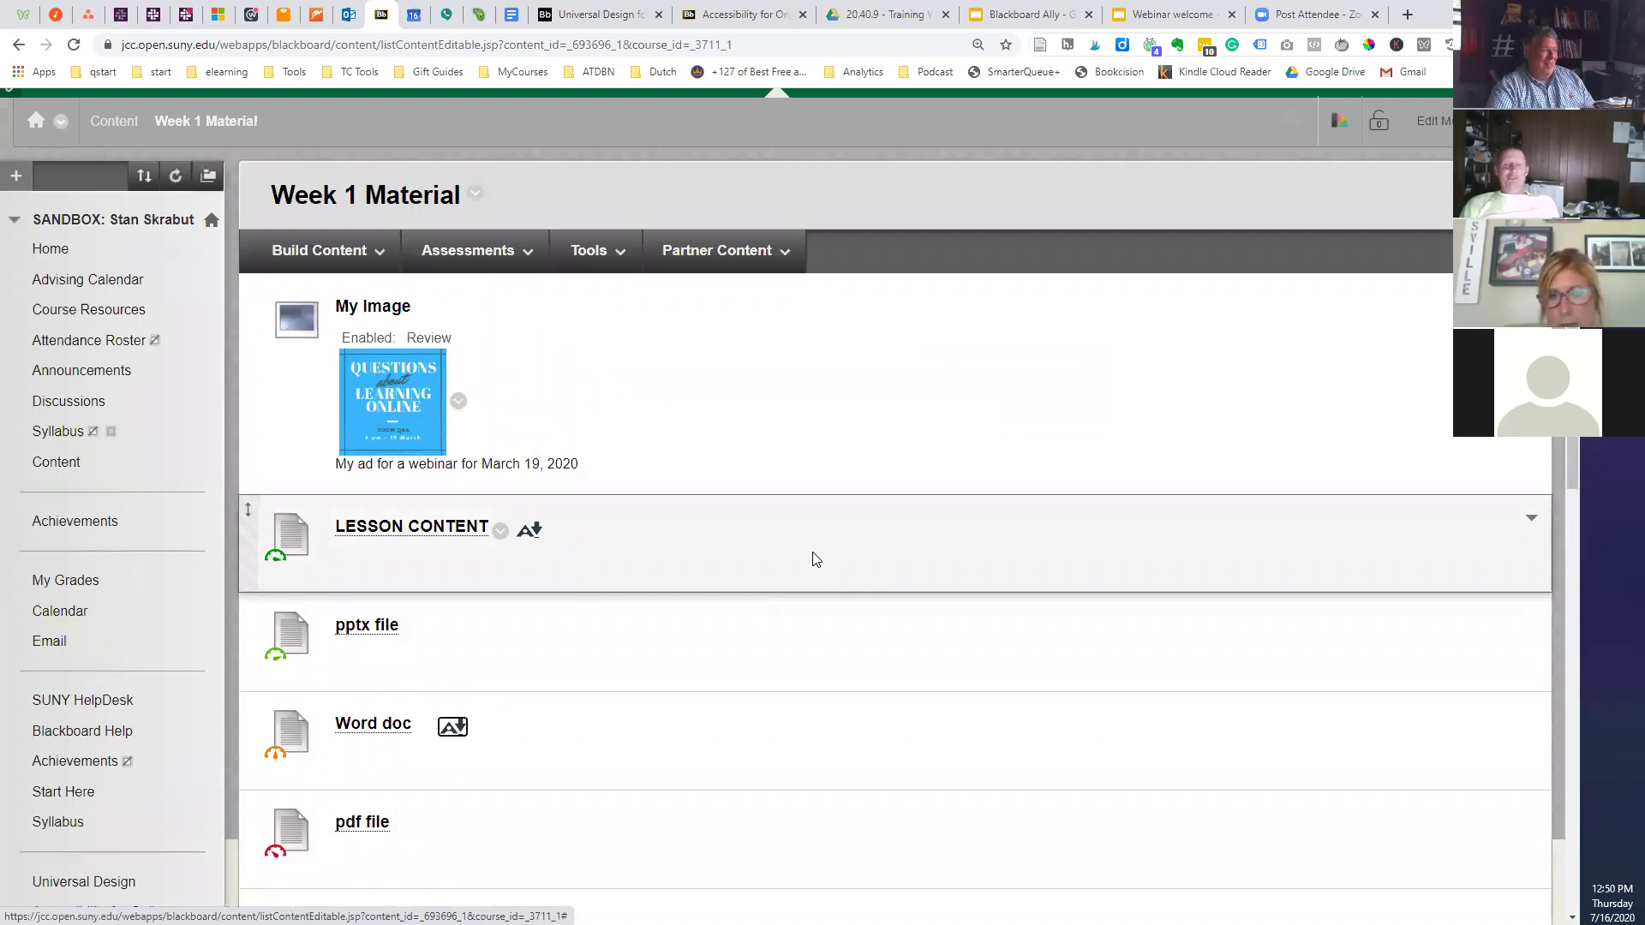
scroll(1237, 496, down, 2)
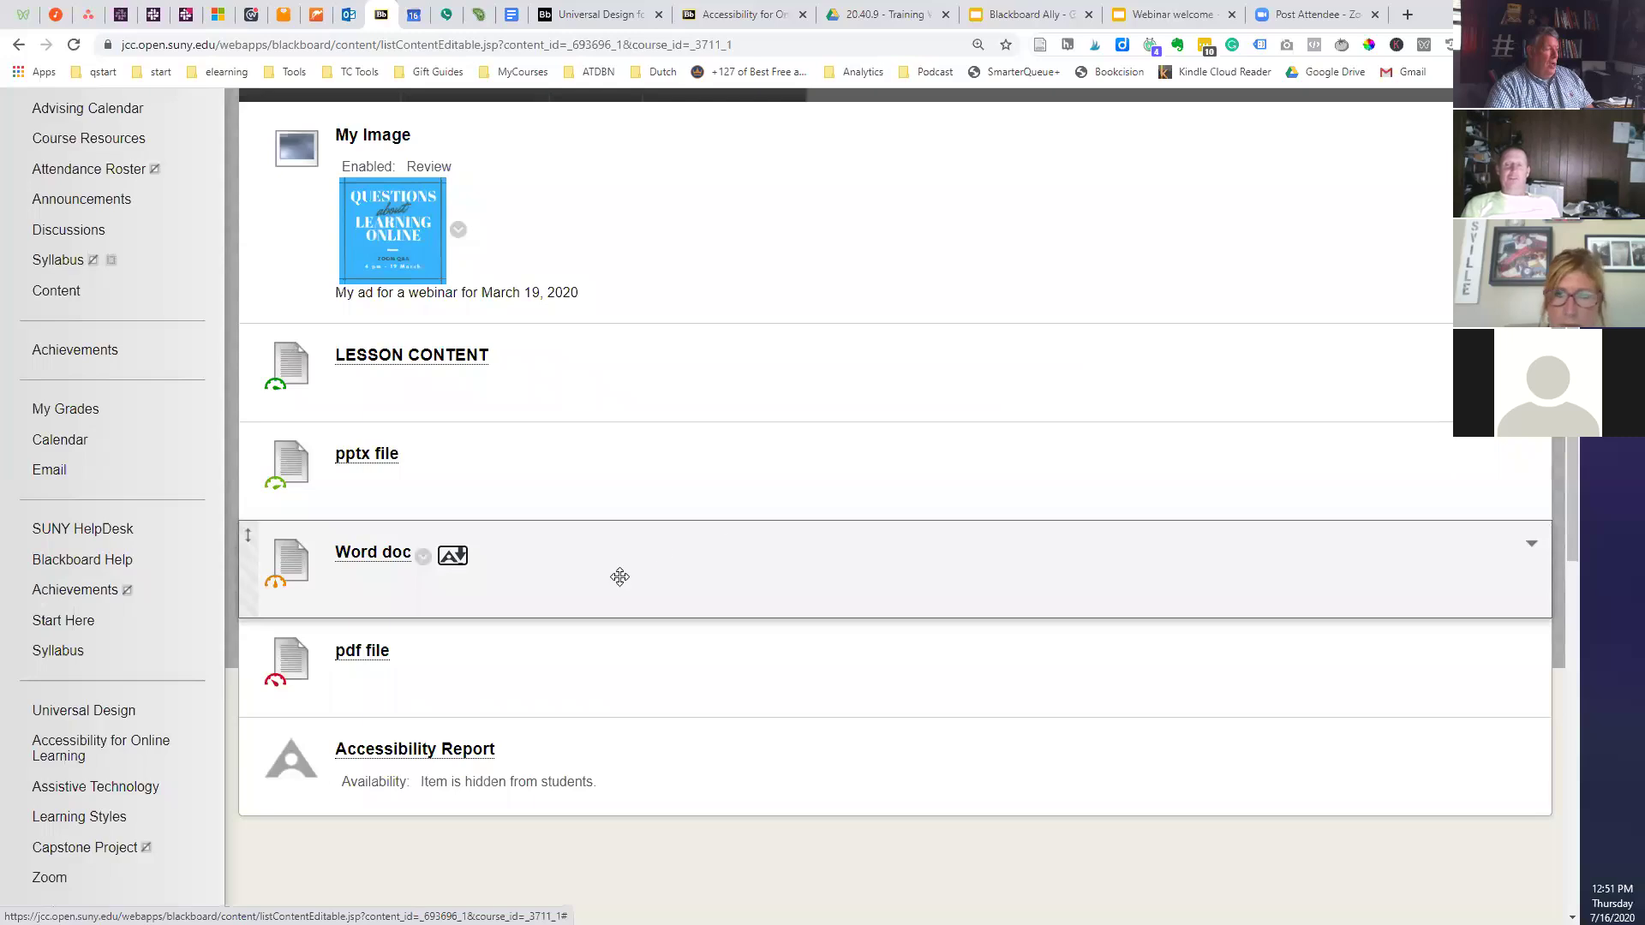
click(427, 658)
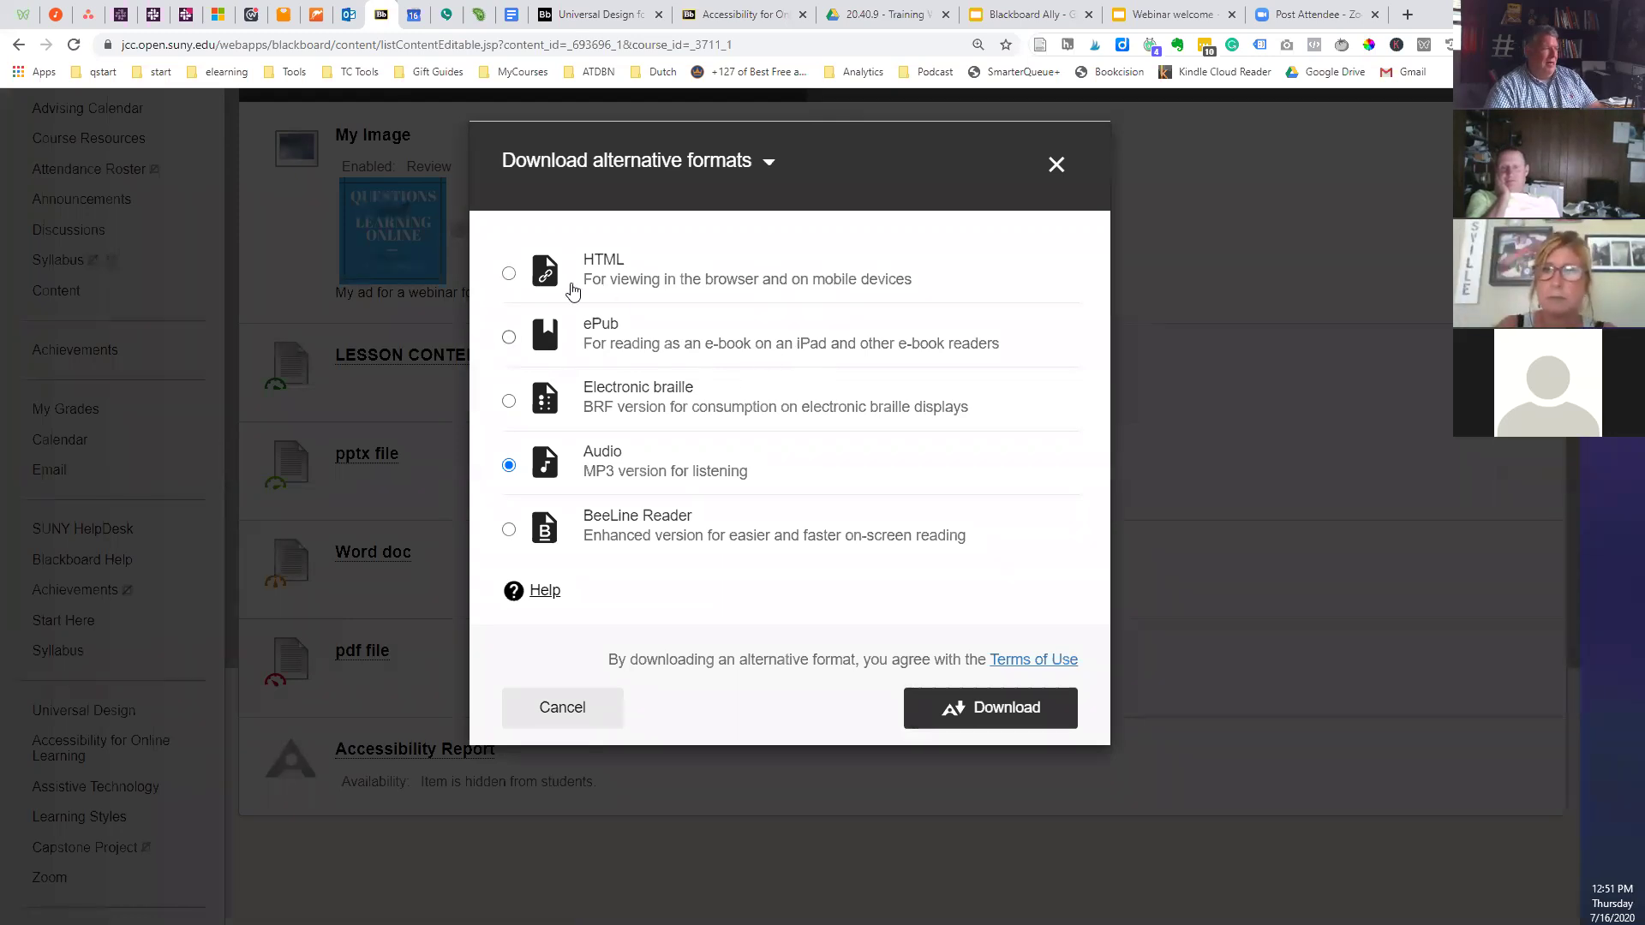
click(509, 273)
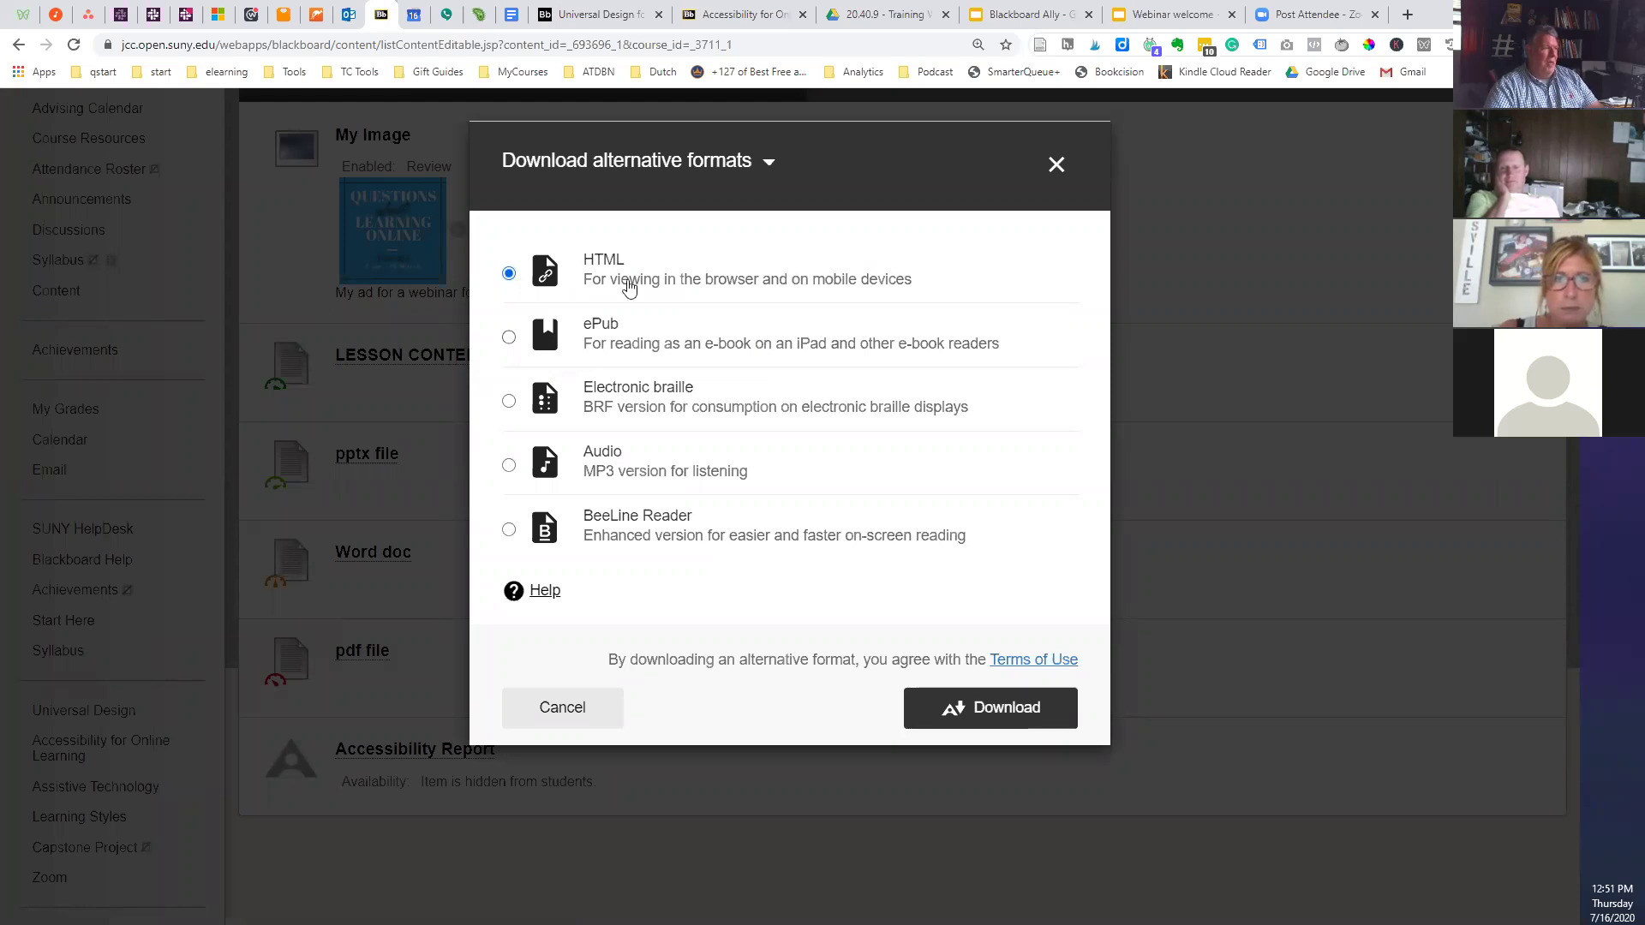
click(999, 708)
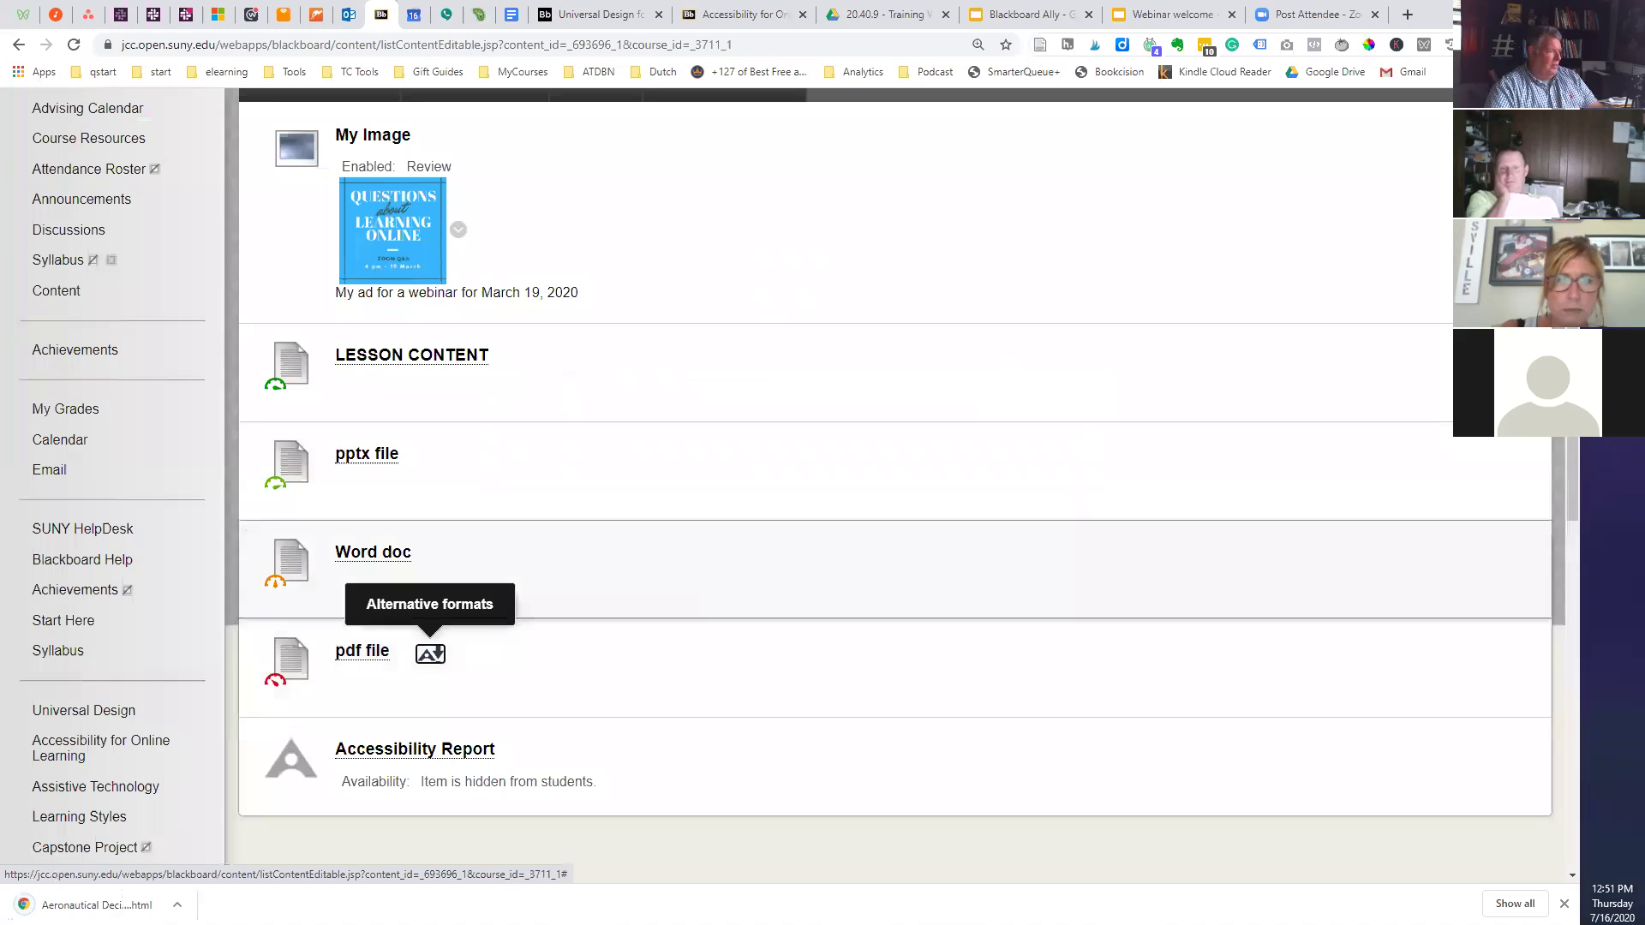
- Open the downloaded Aeronautical Decision Making.html, skim it to the end, and return to its beginning
click(102, 903)
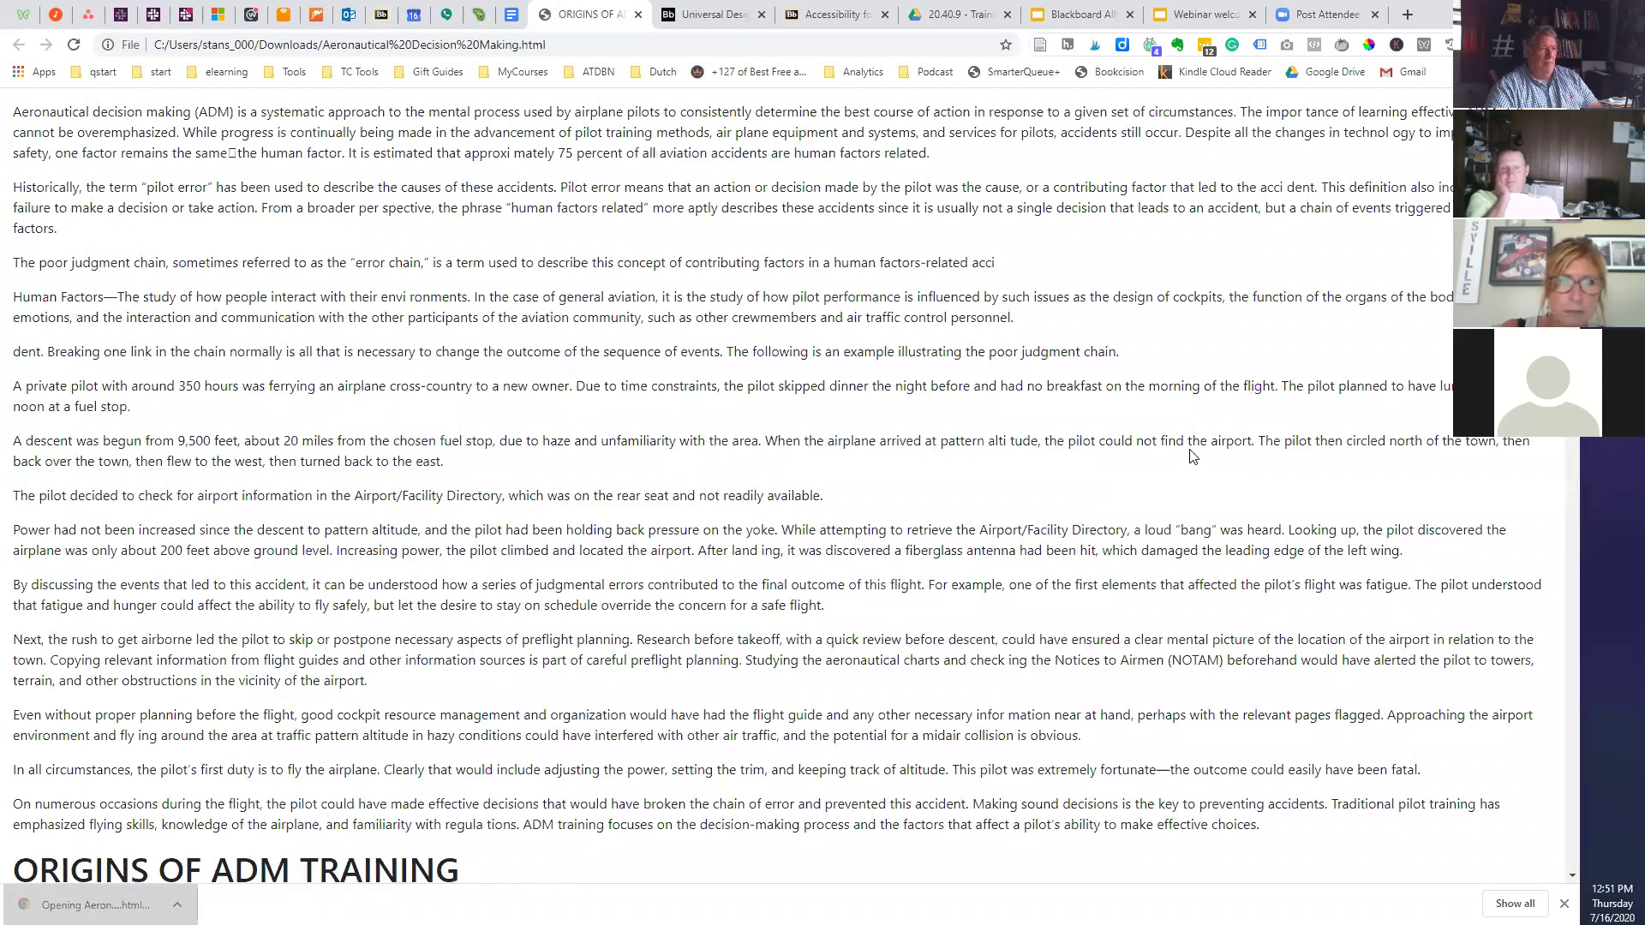
scroll(1187, 450, down, 8)
scroll(1188, 450, down, 20)
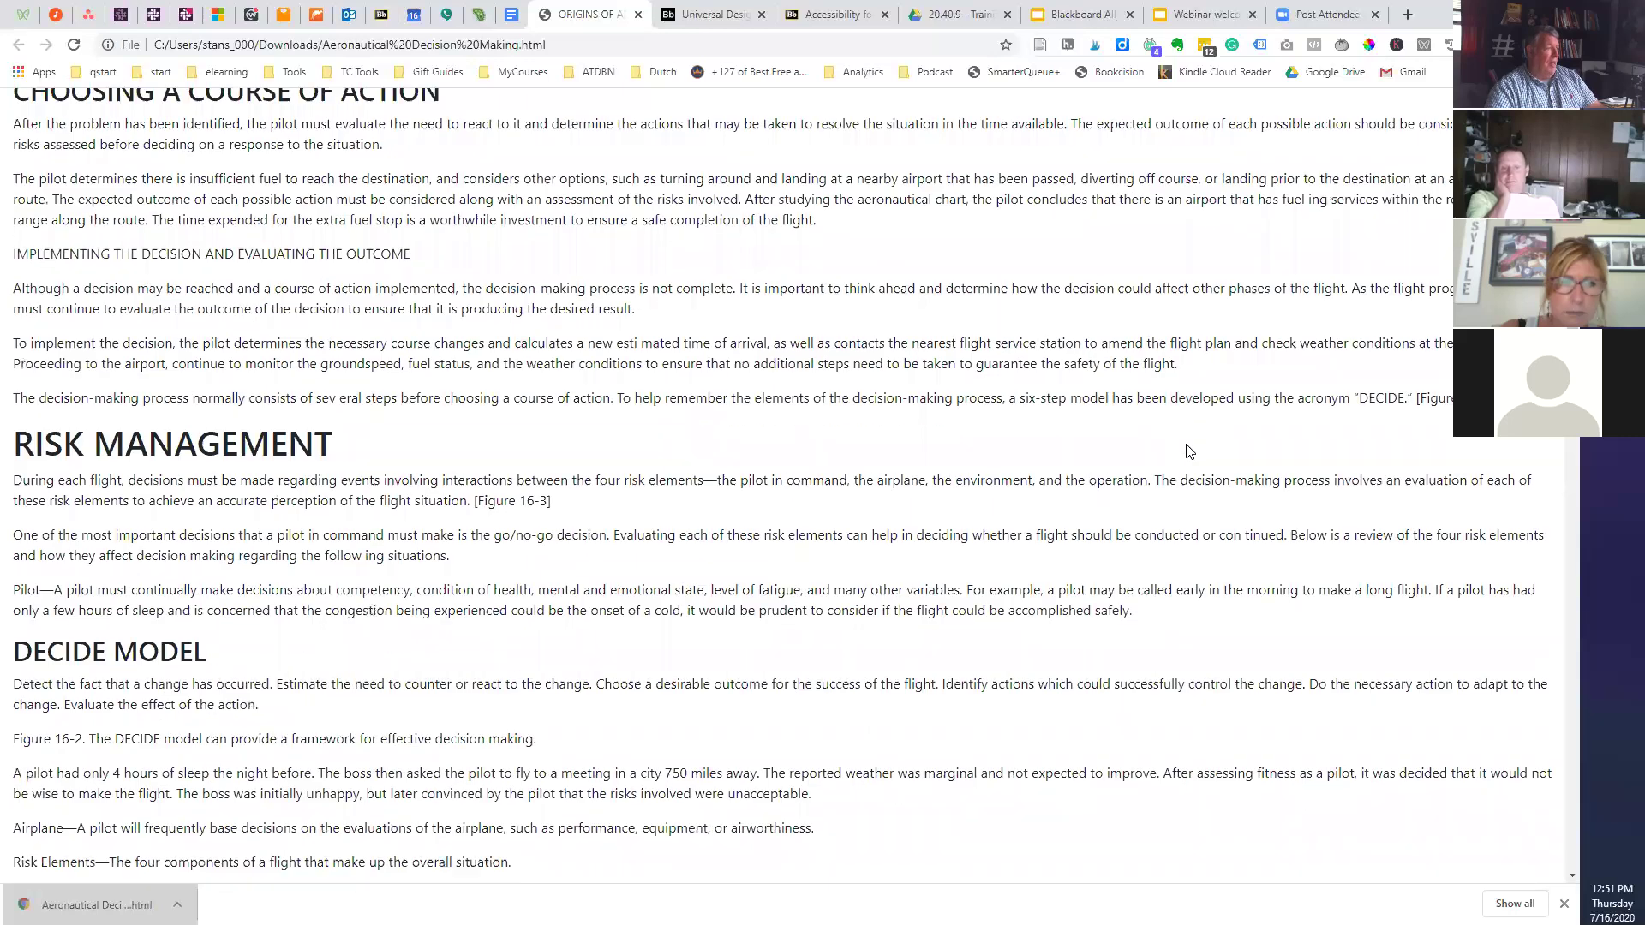
scroll(1188, 450, down, 20)
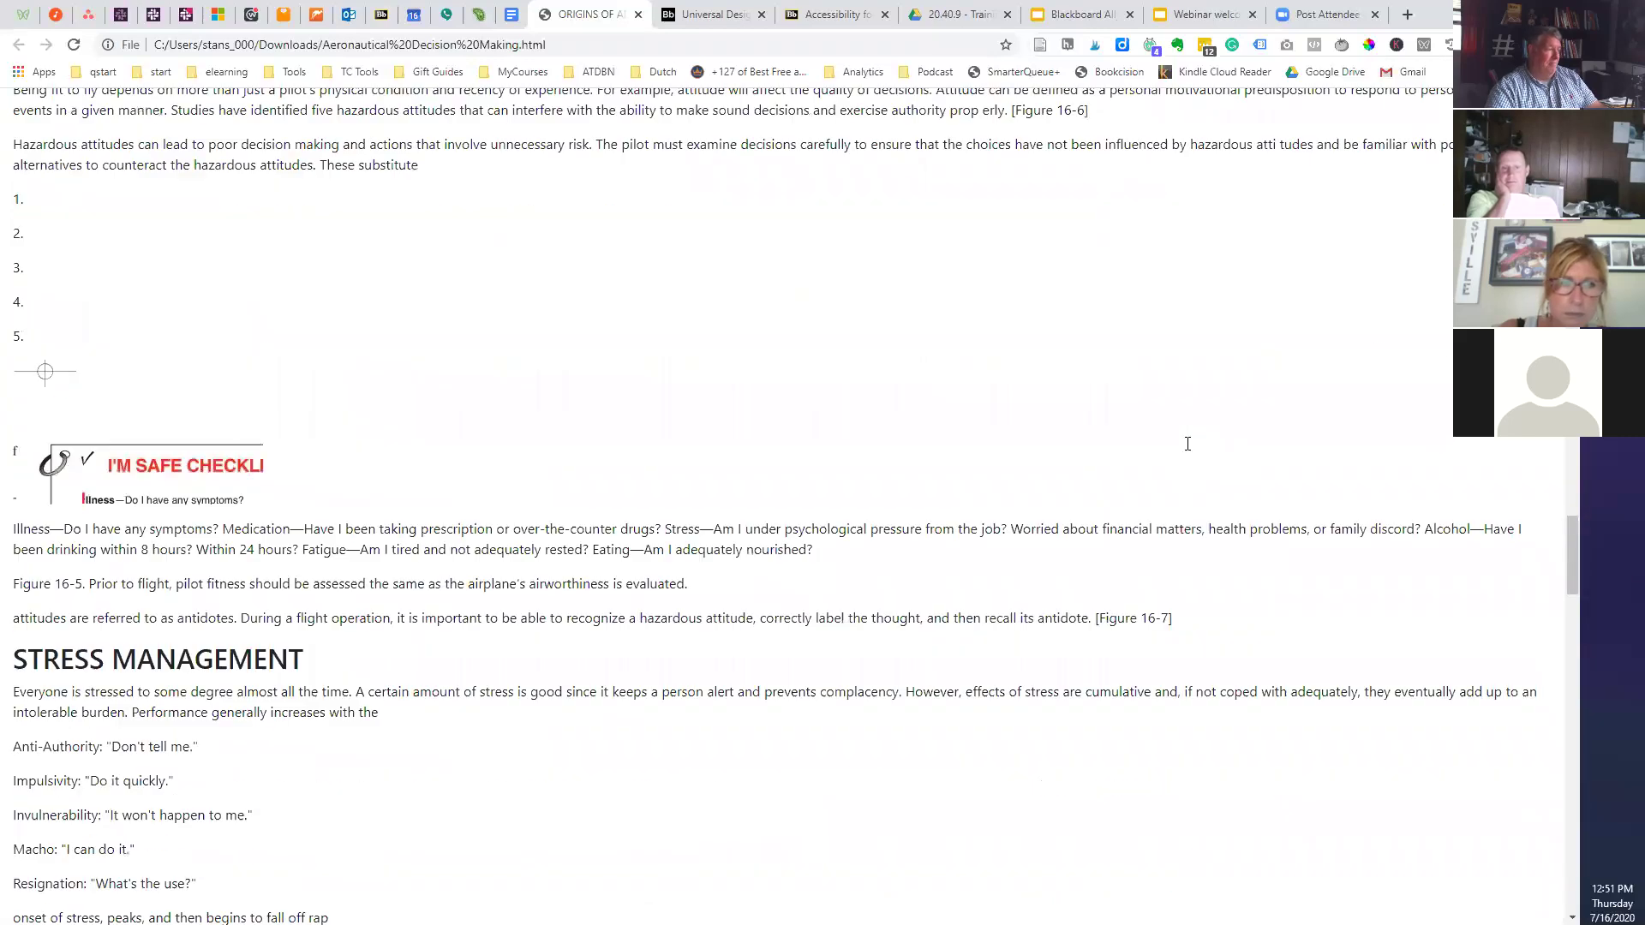
scroll(1188, 445, down, 20)
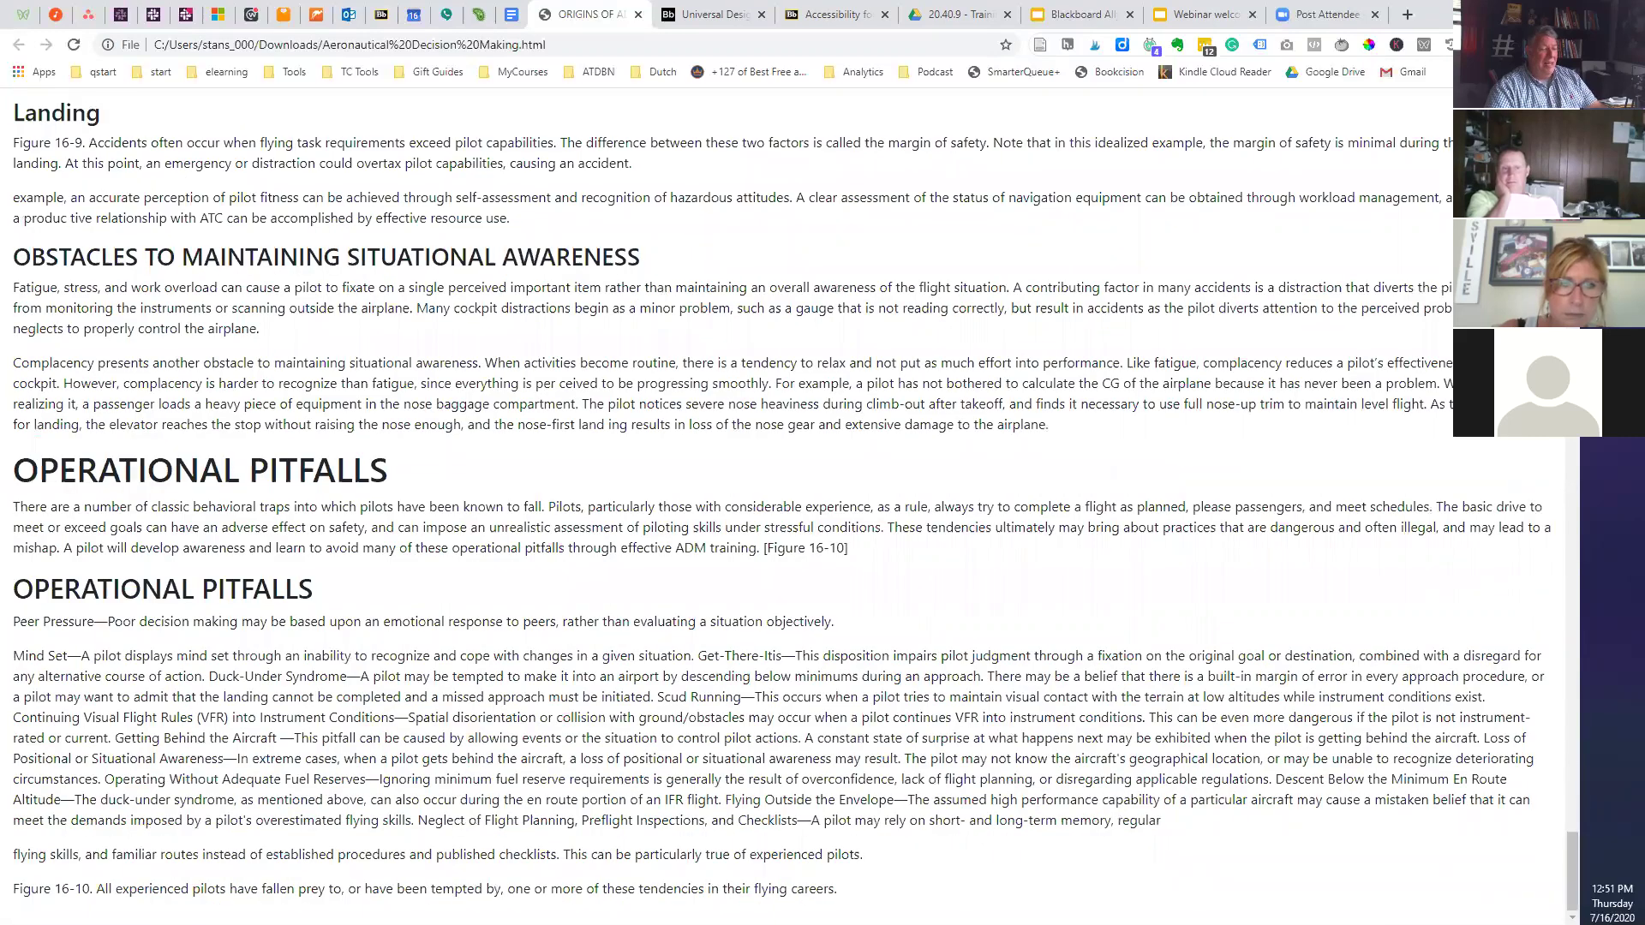
scroll(190, 225, up, 20)
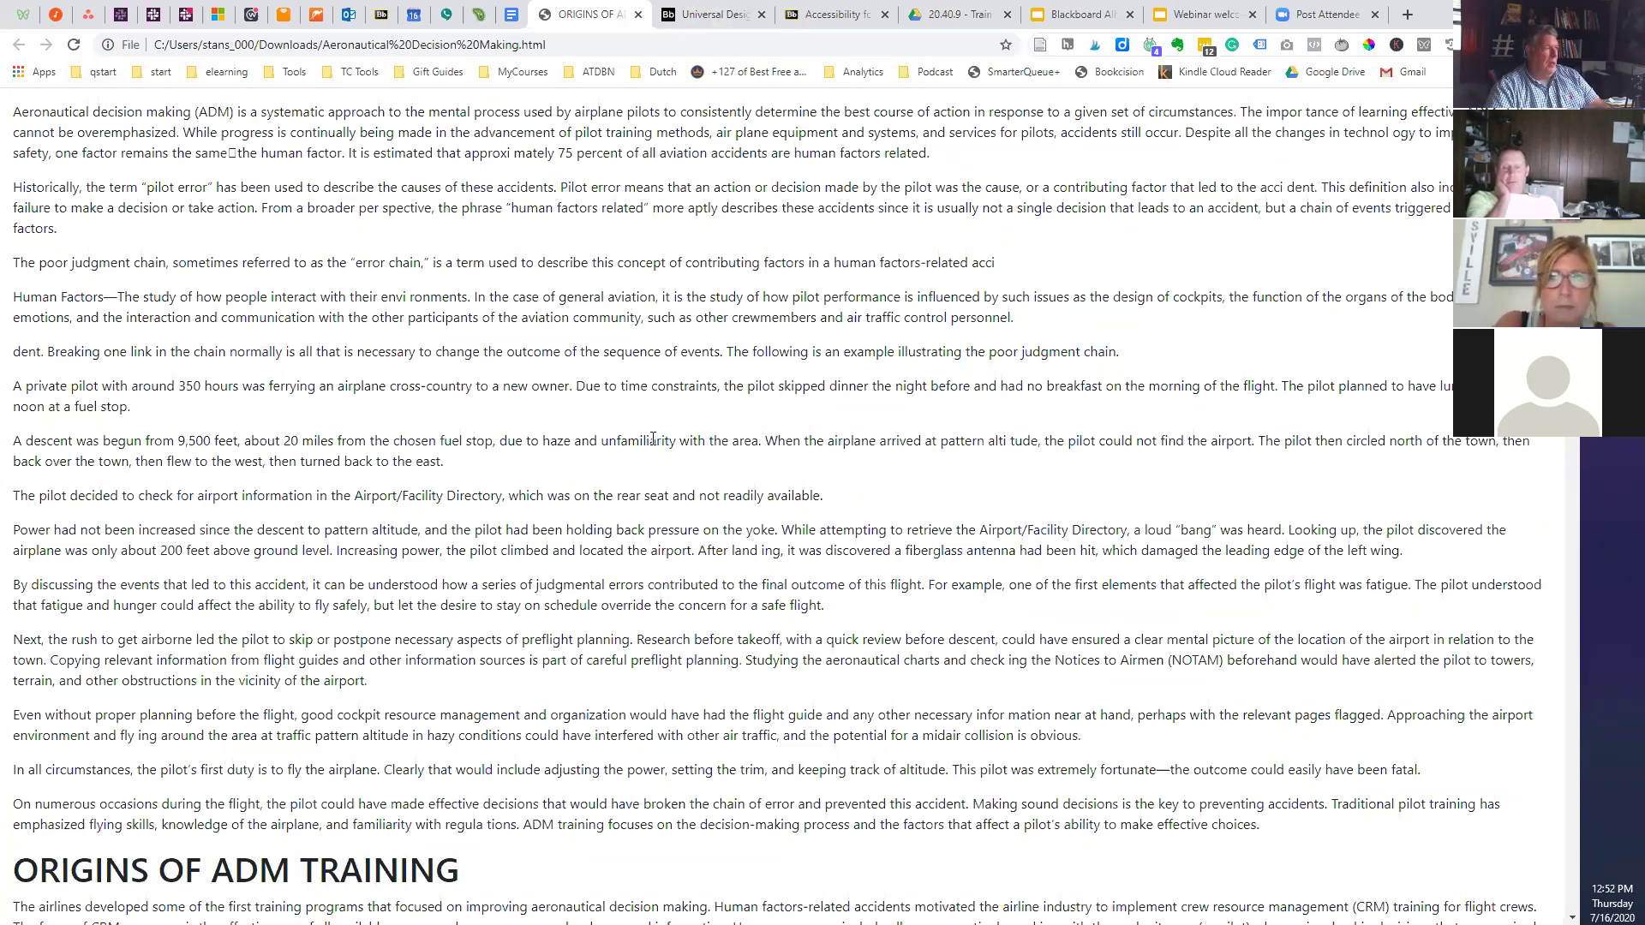
- Examine how the table headed "HAZARDOUS ATTITUDES" and "ANTIDOTES" was converted, highlighting its heading row and clearing the selection
scroll(652, 439, down, 7)
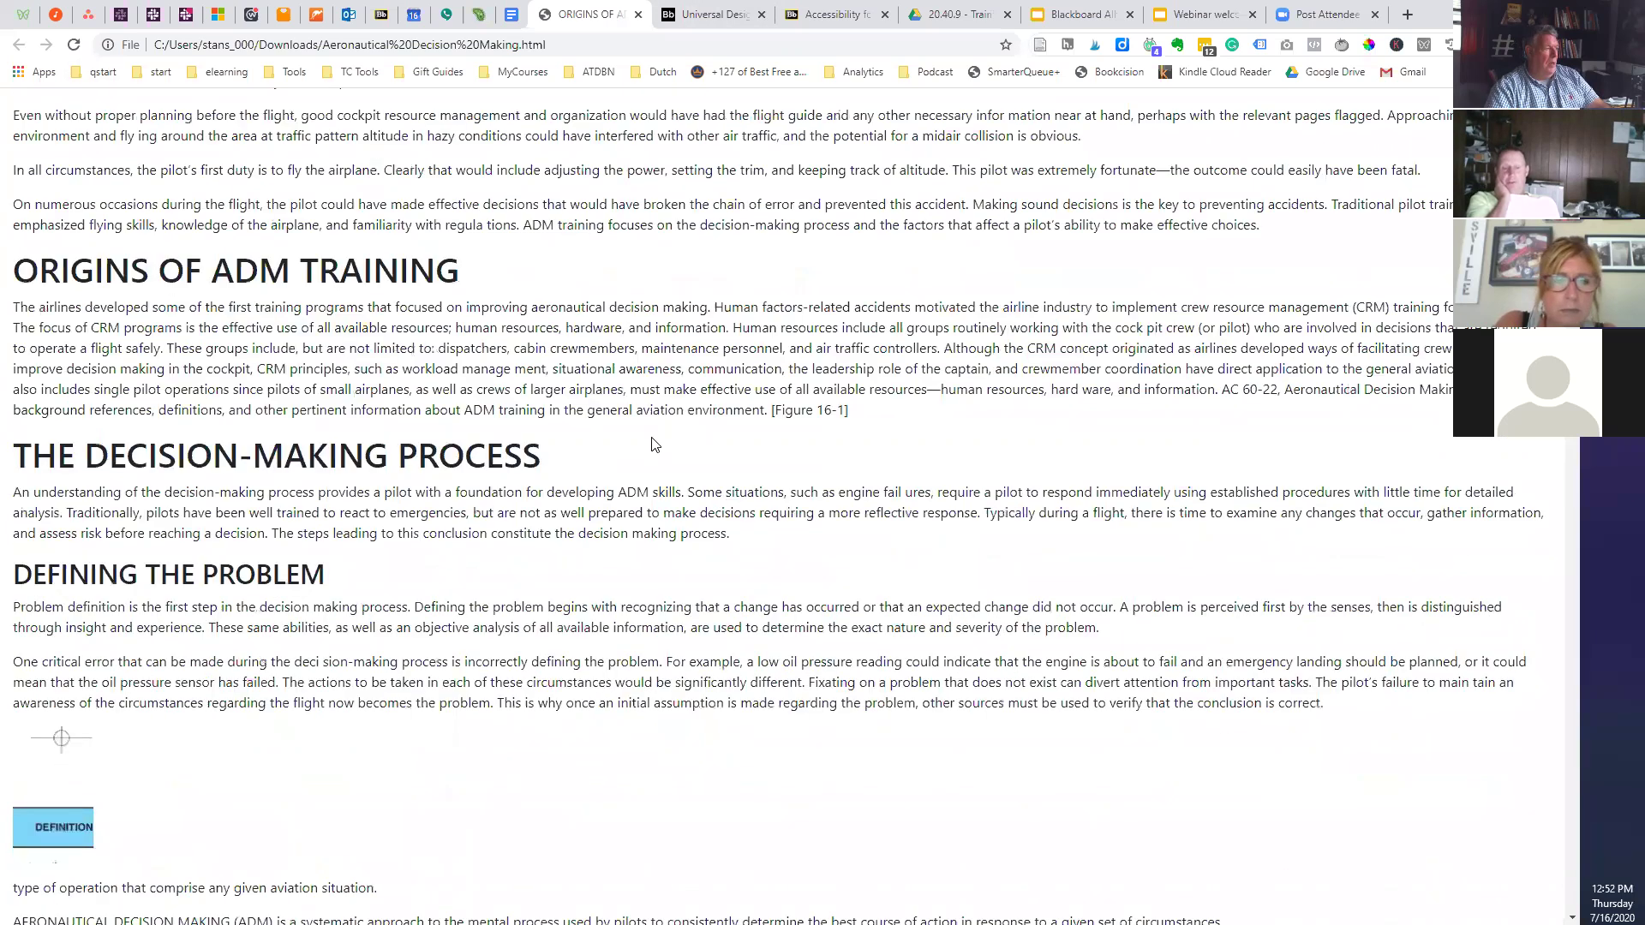
scroll(653, 441, down, 20)
scroll(652, 438, down, 20)
scroll(651, 442, down, 11)
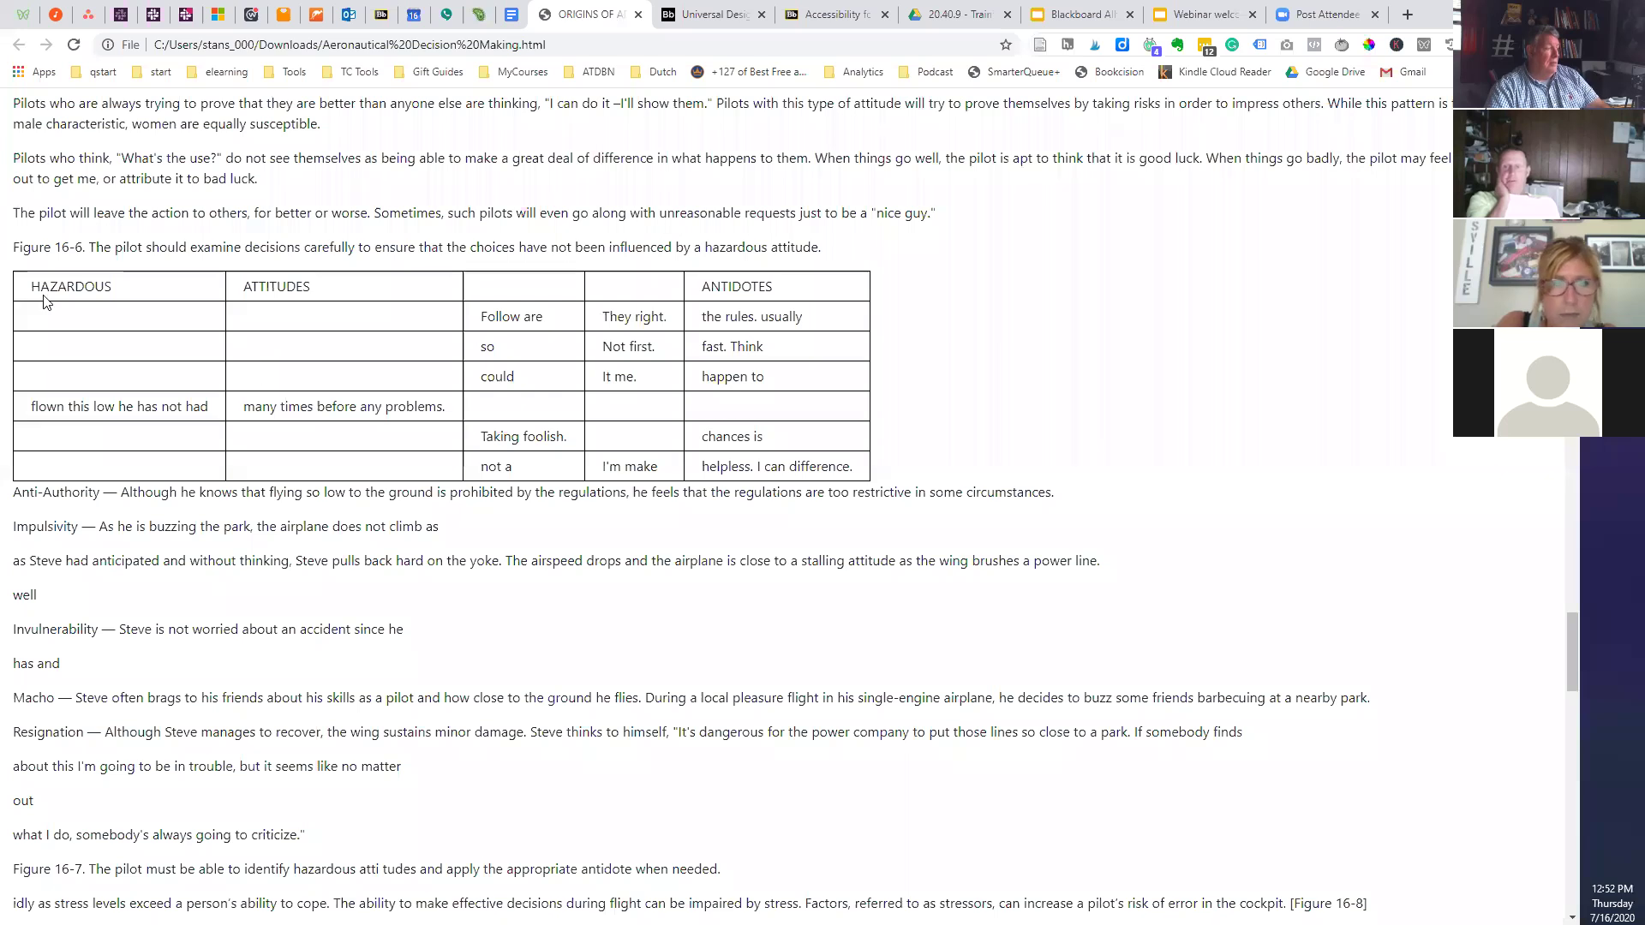
drag(31, 286, 850, 293)
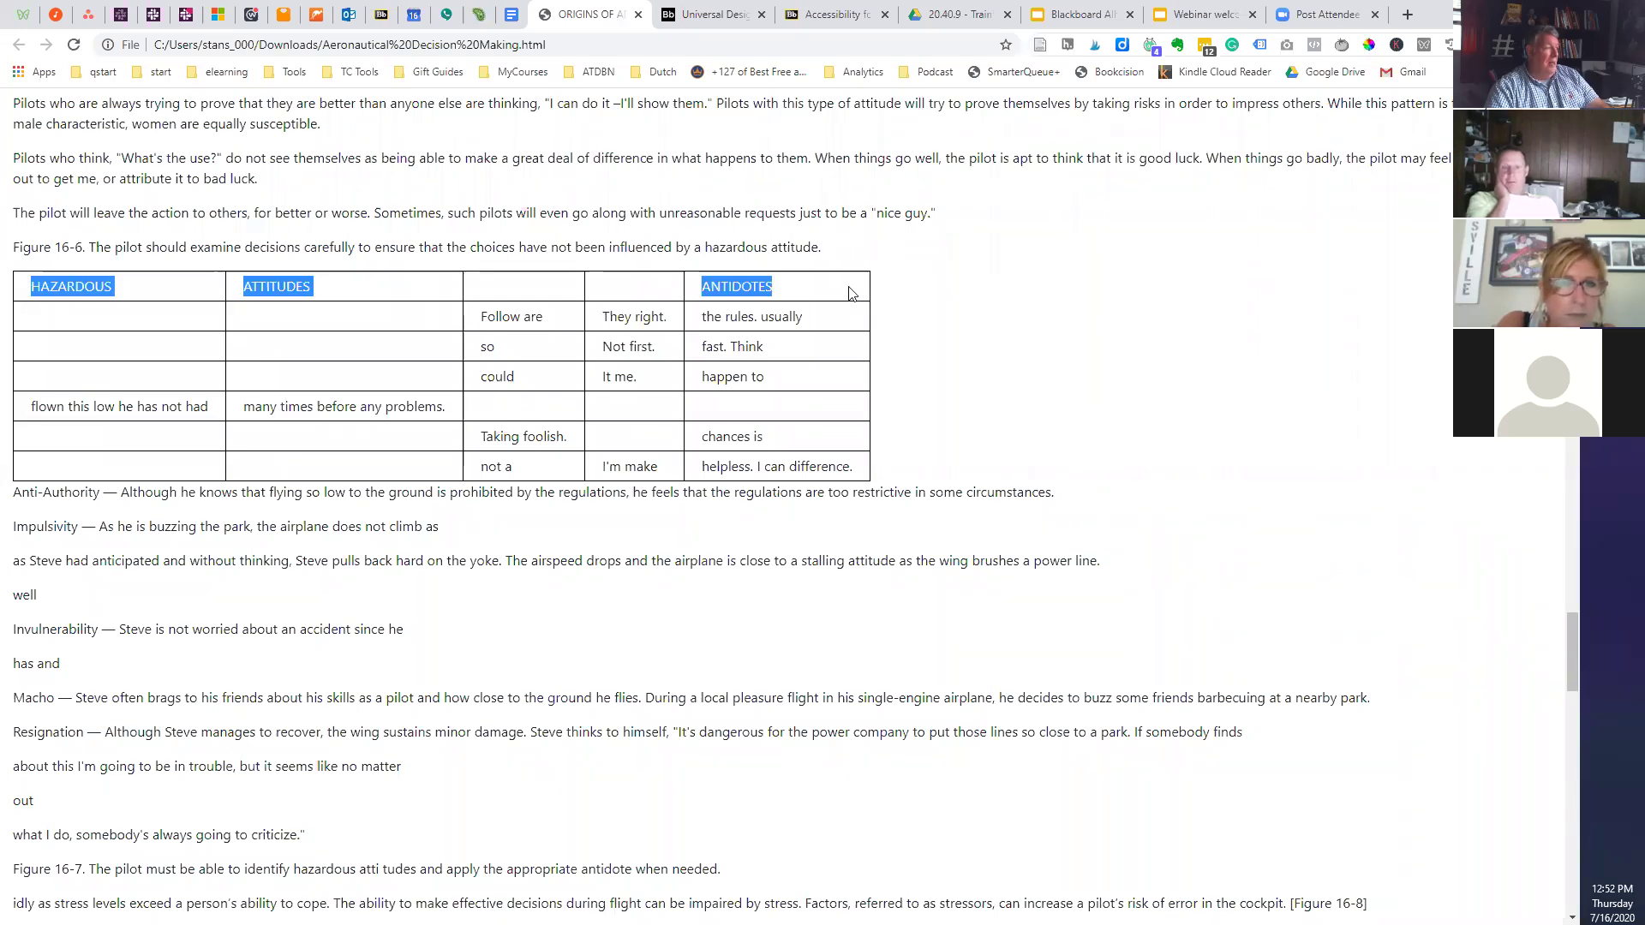
click(426, 195)
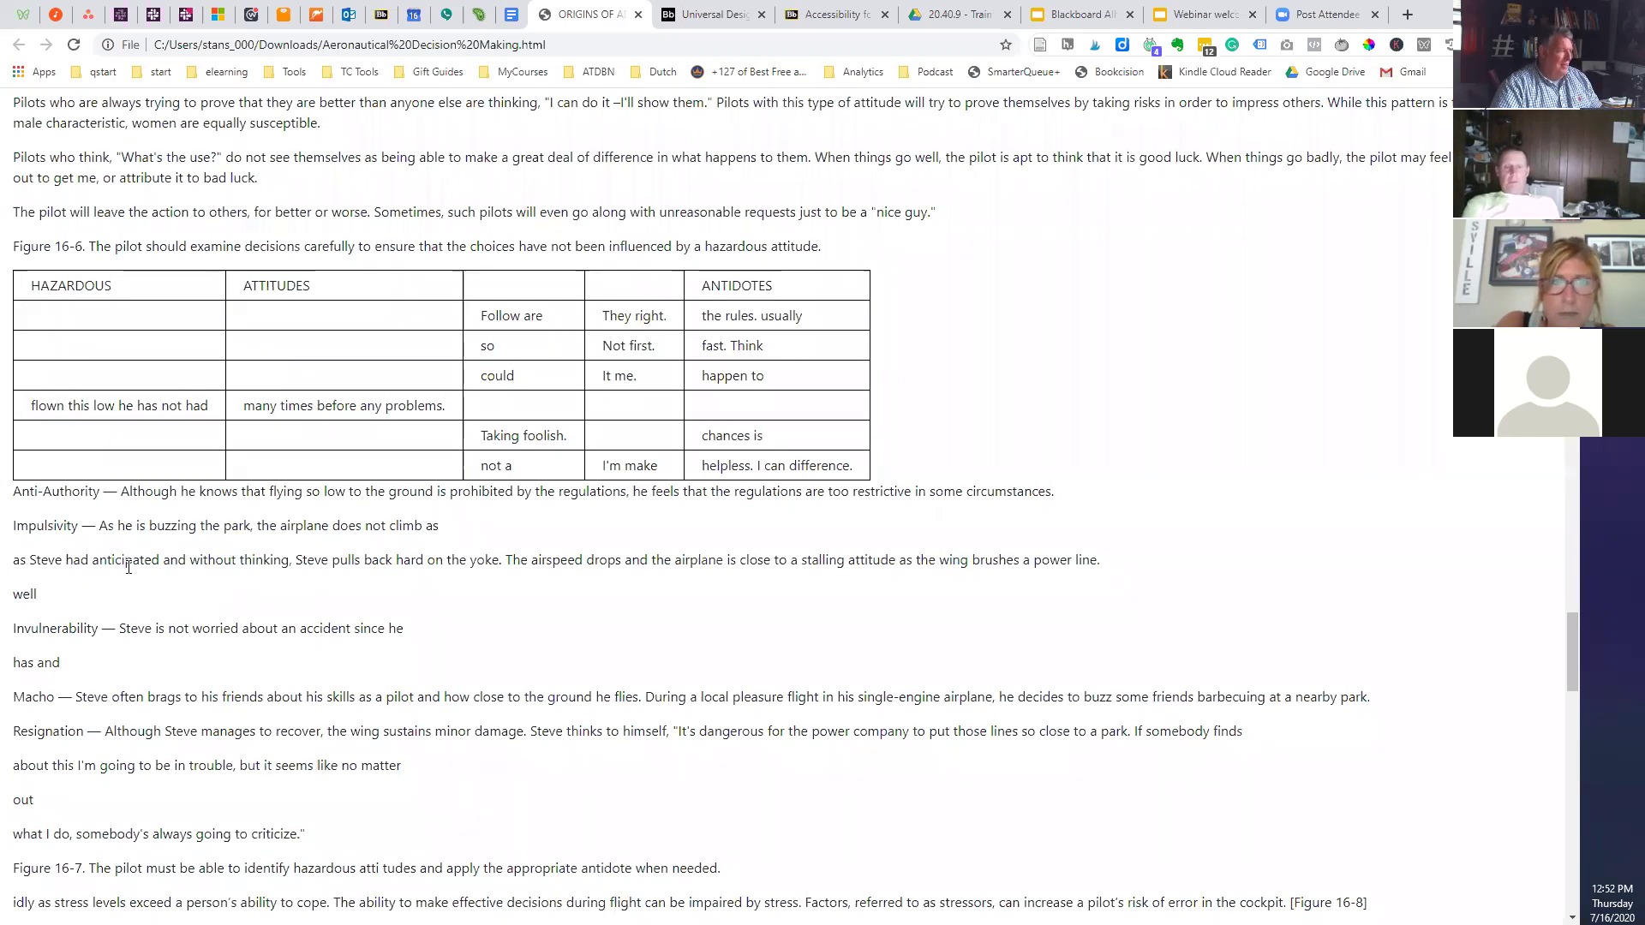
- Close the downloaded Aeronautical Decision Making HTML file and look over the content items in Week 1 Material
scroll(549, 501, down, 4)
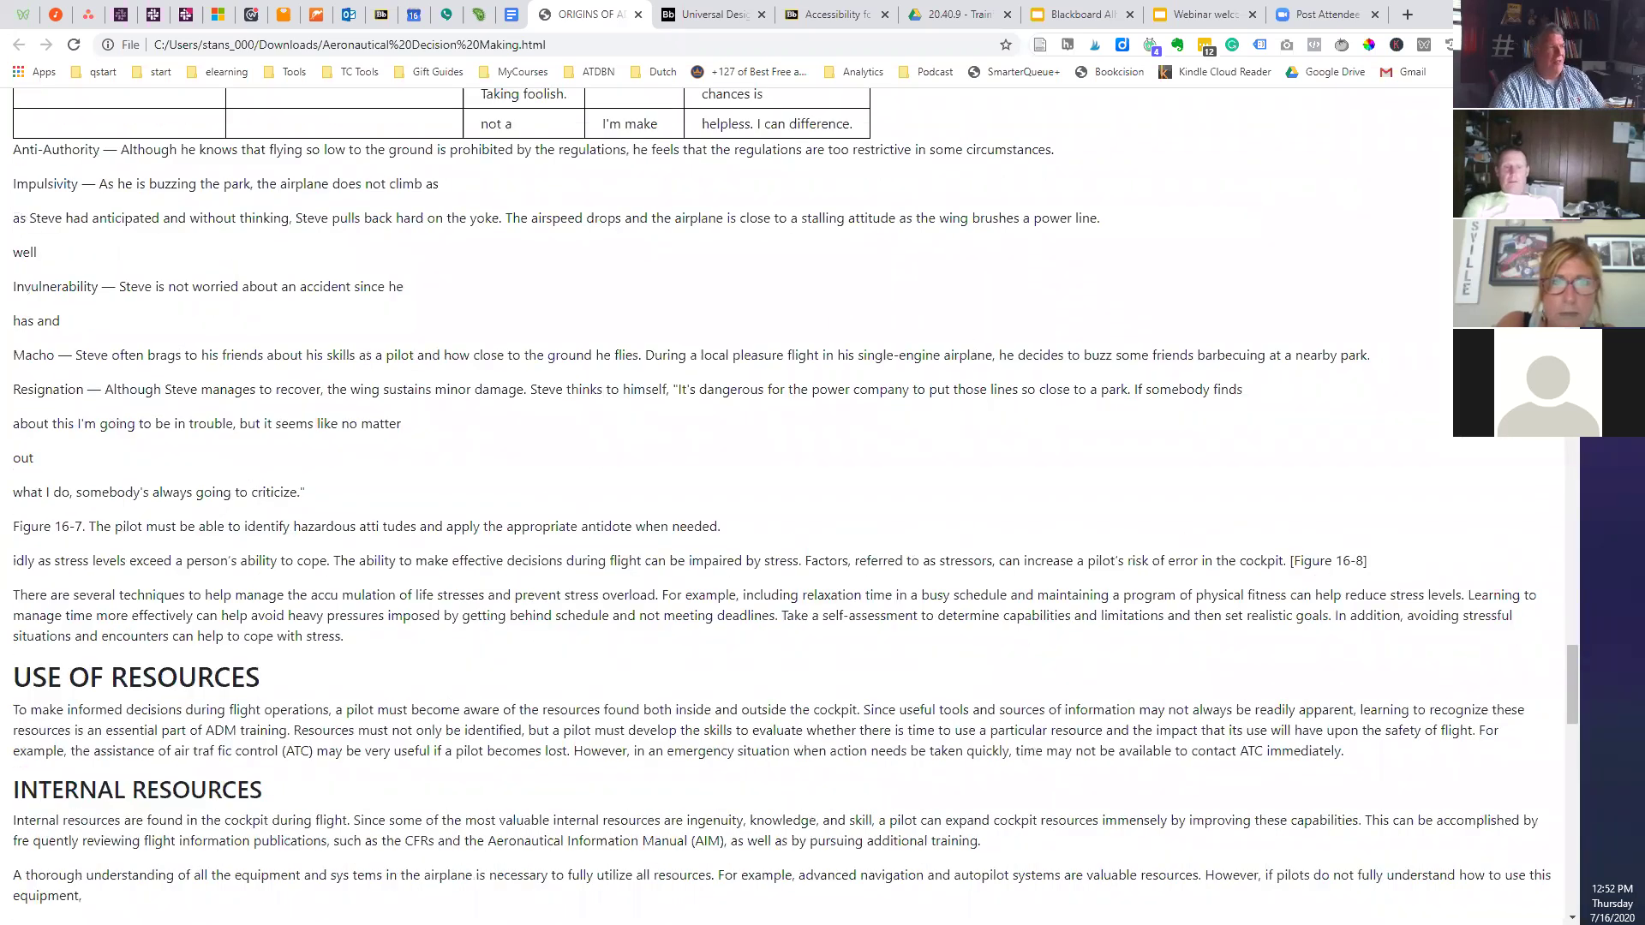
click(639, 13)
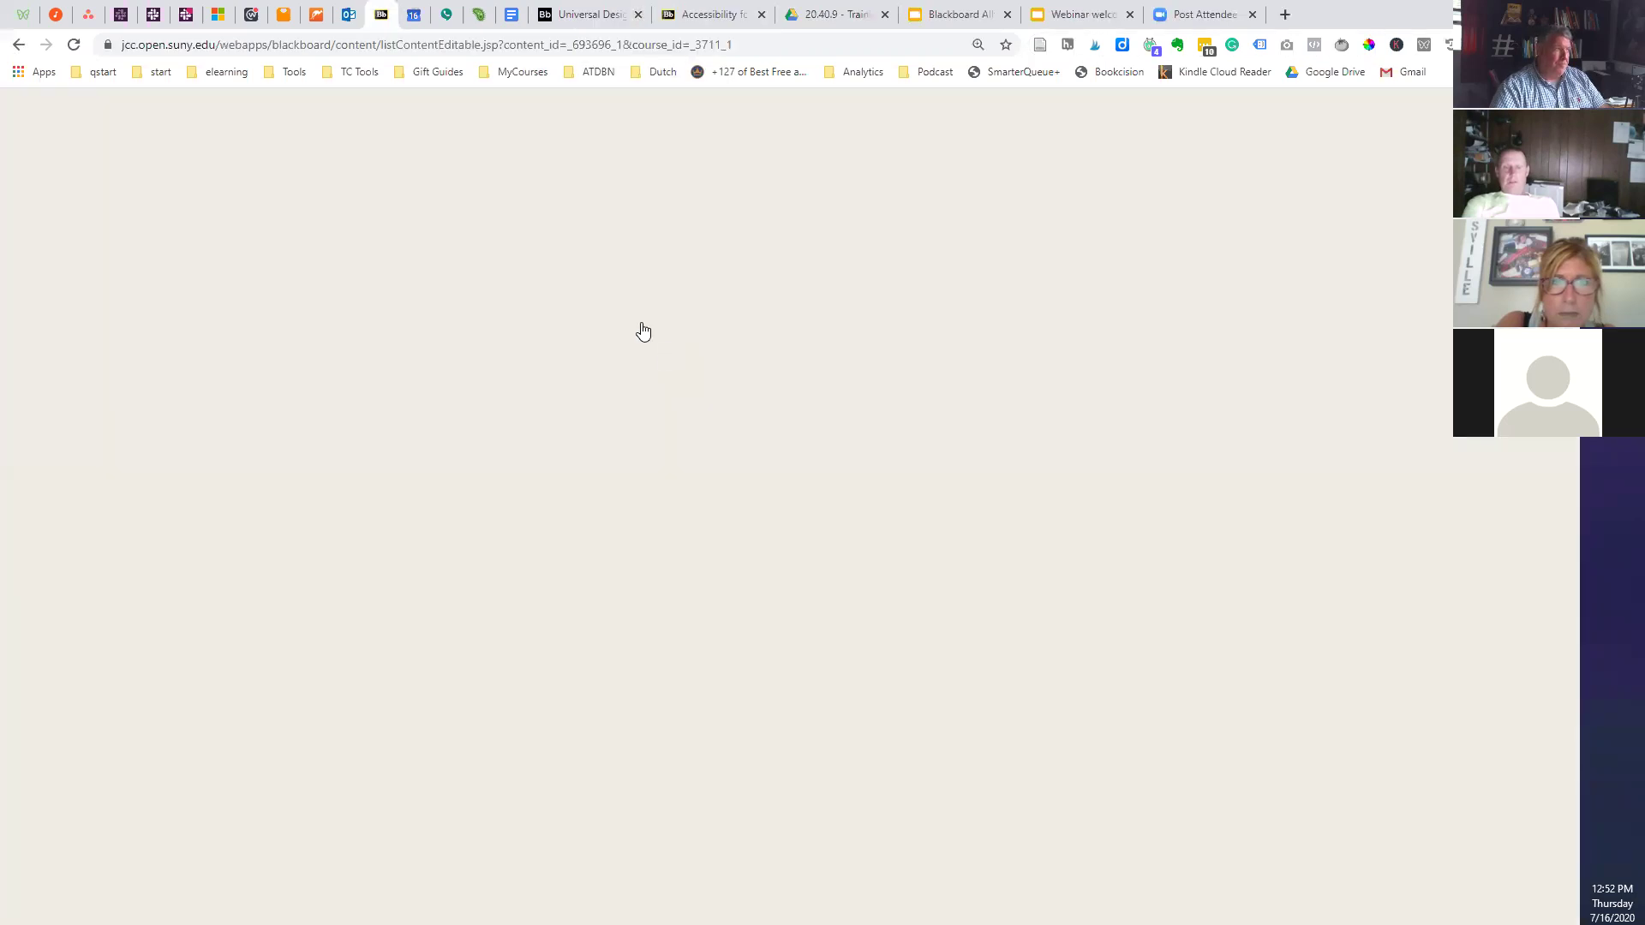
click(705, 338)
scroll(815, 643, up, 2)
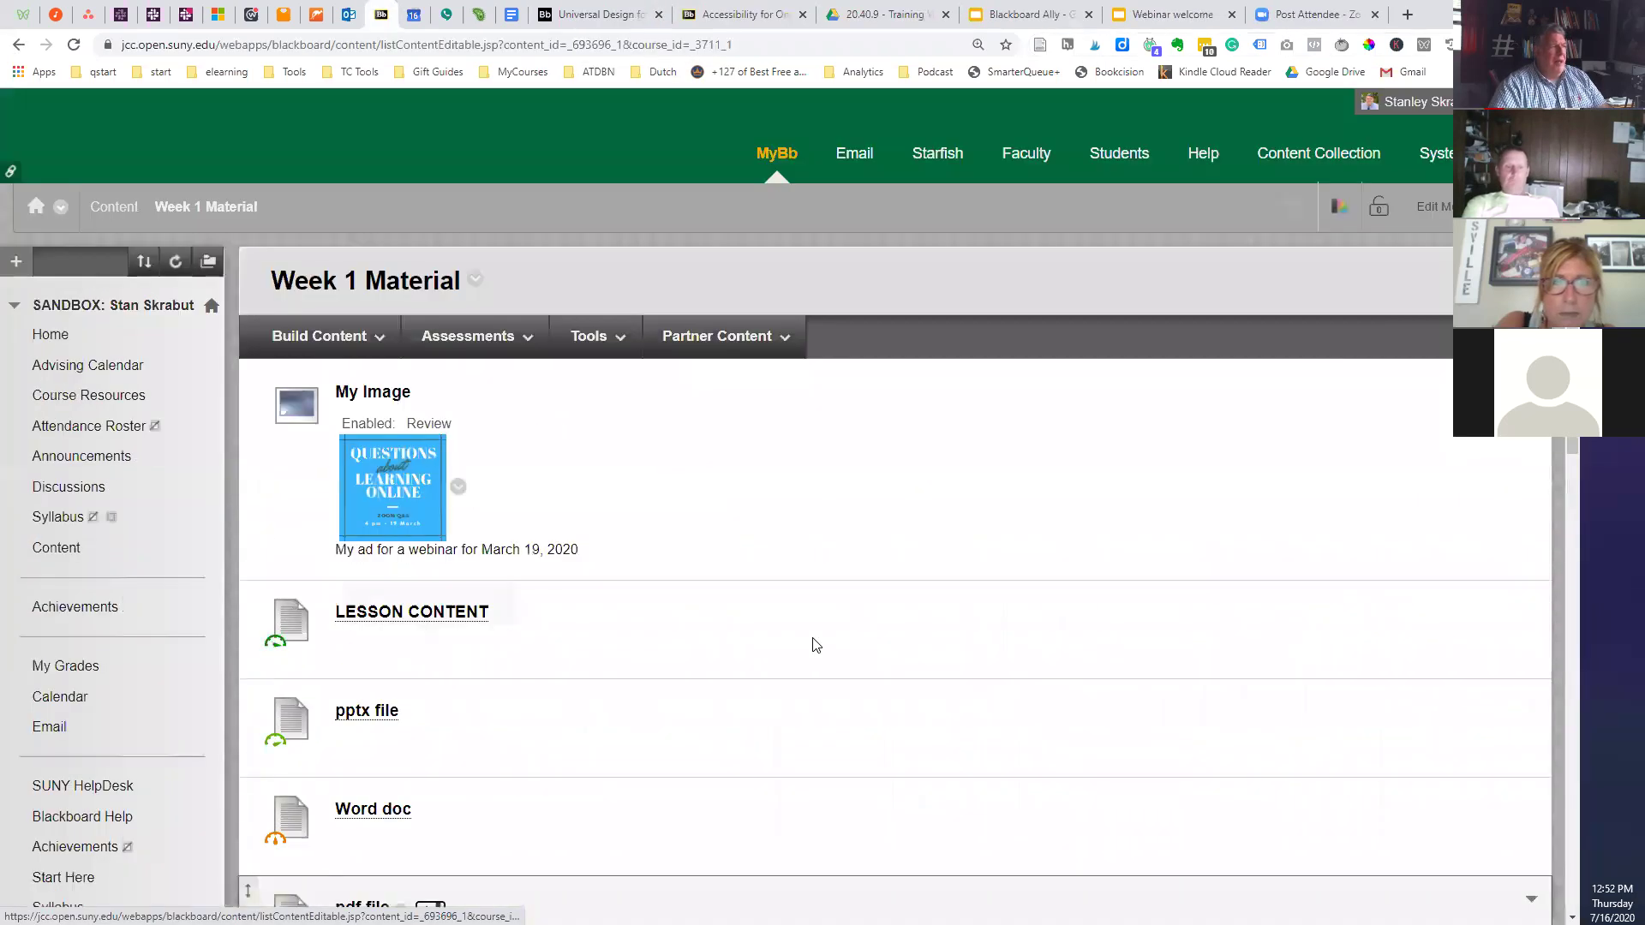
scroll(815, 642, down, 5)
scroll(813, 639, up, 3)
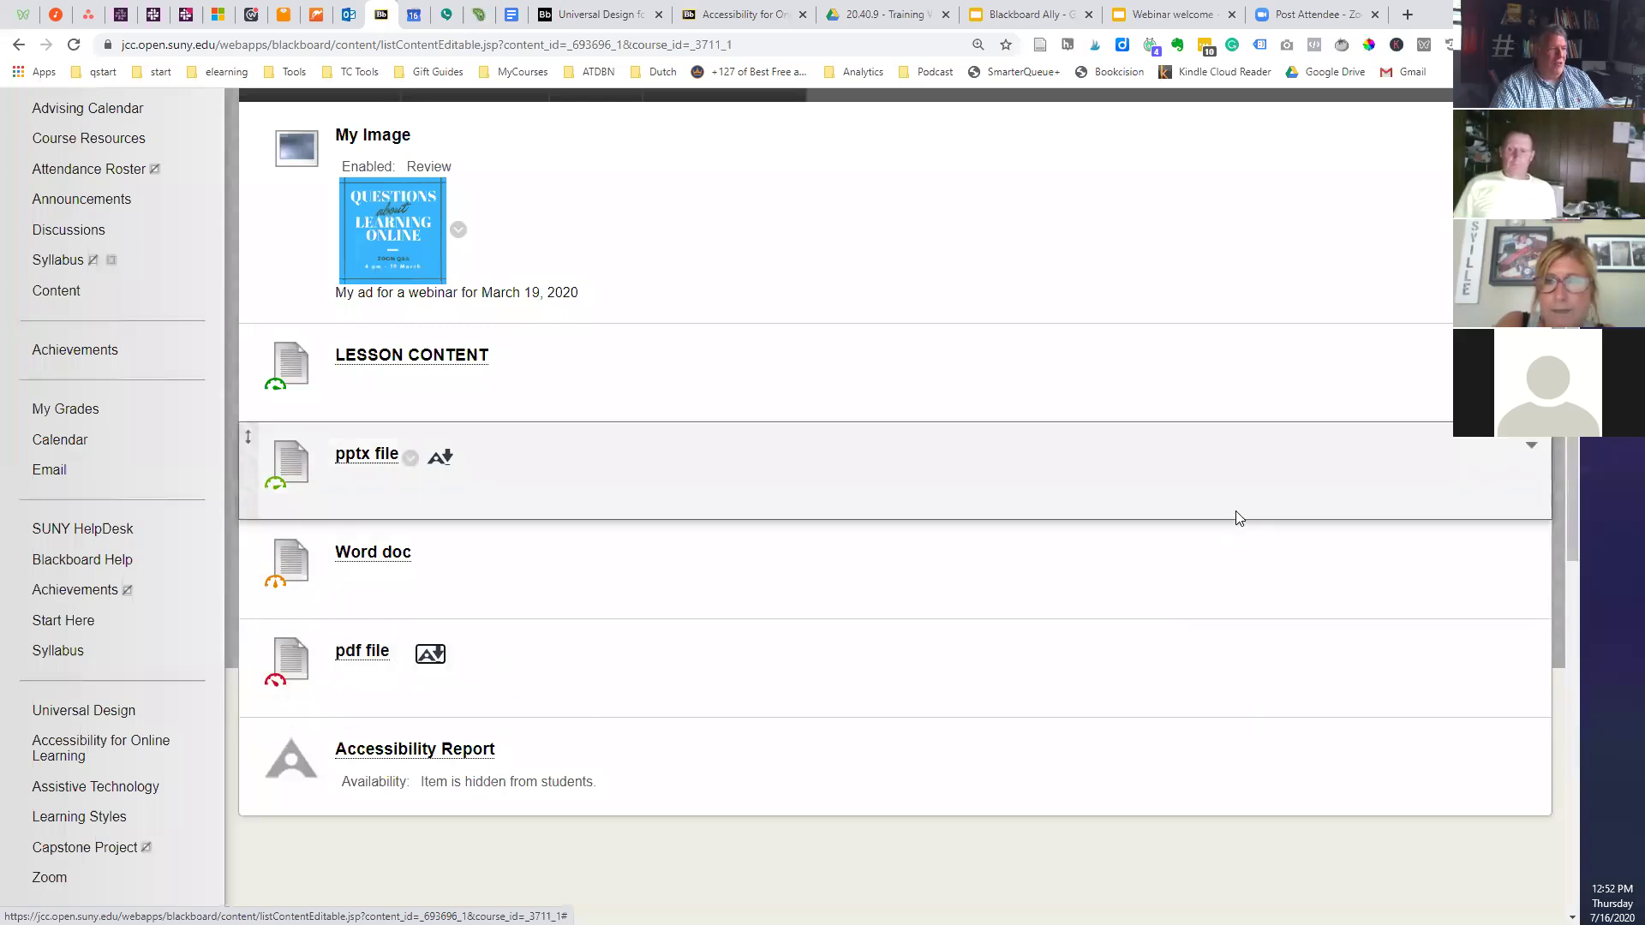
- Open the Ally Report from the Tools and Utilities of the Administrator Panel
scroll(871, 540, up, 3)
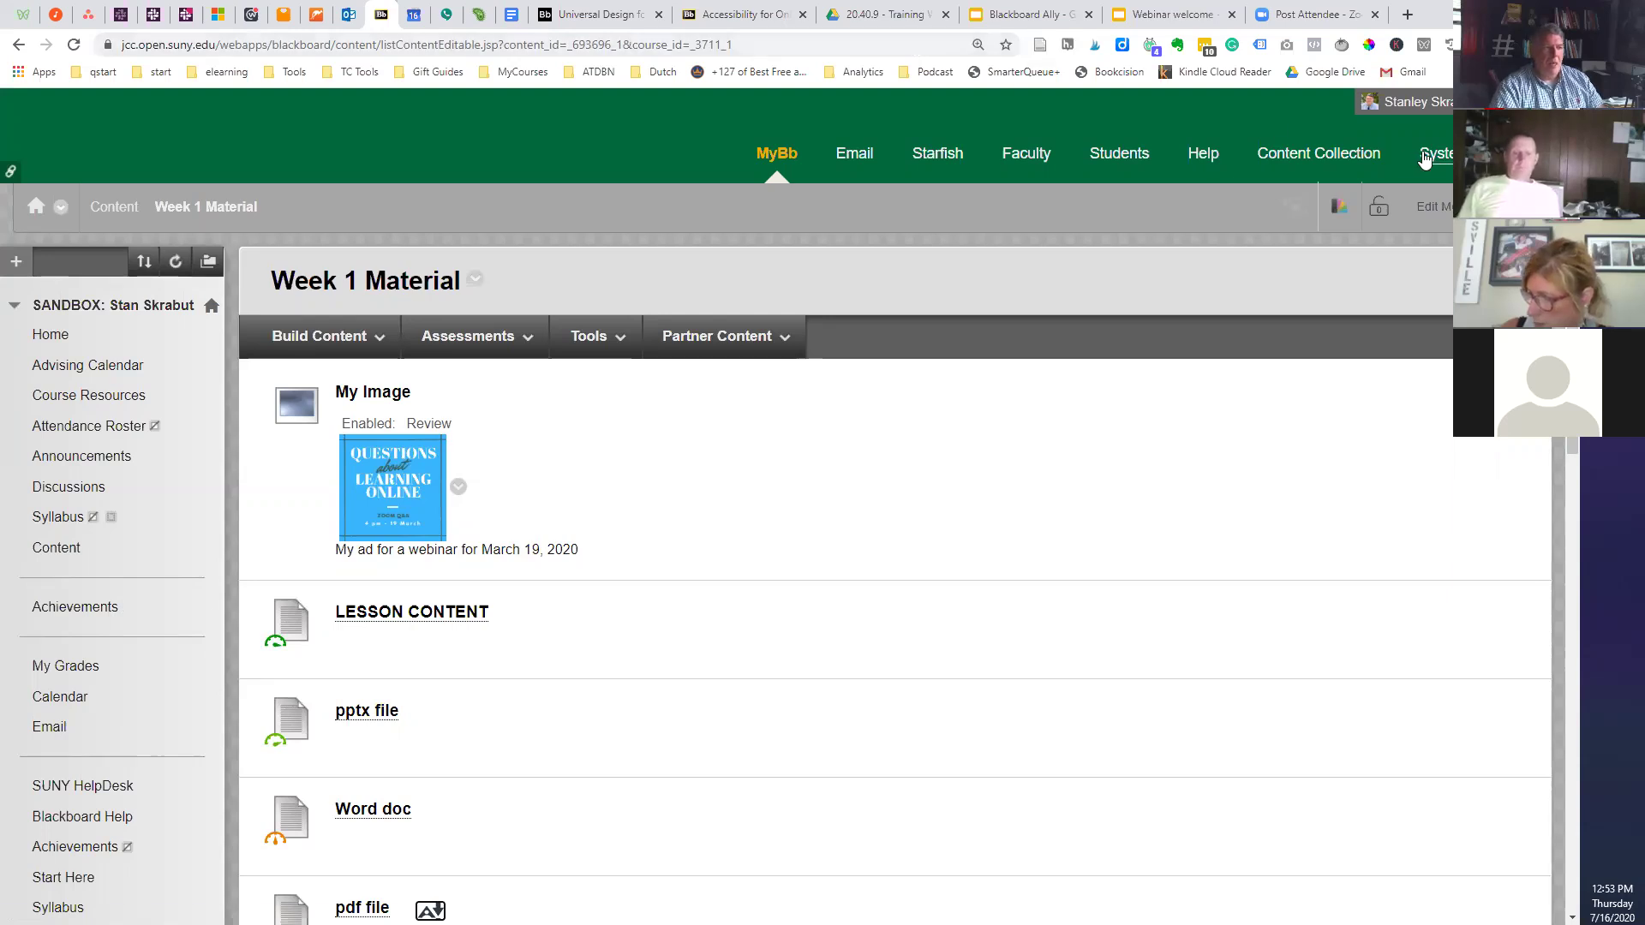
click(1443, 156)
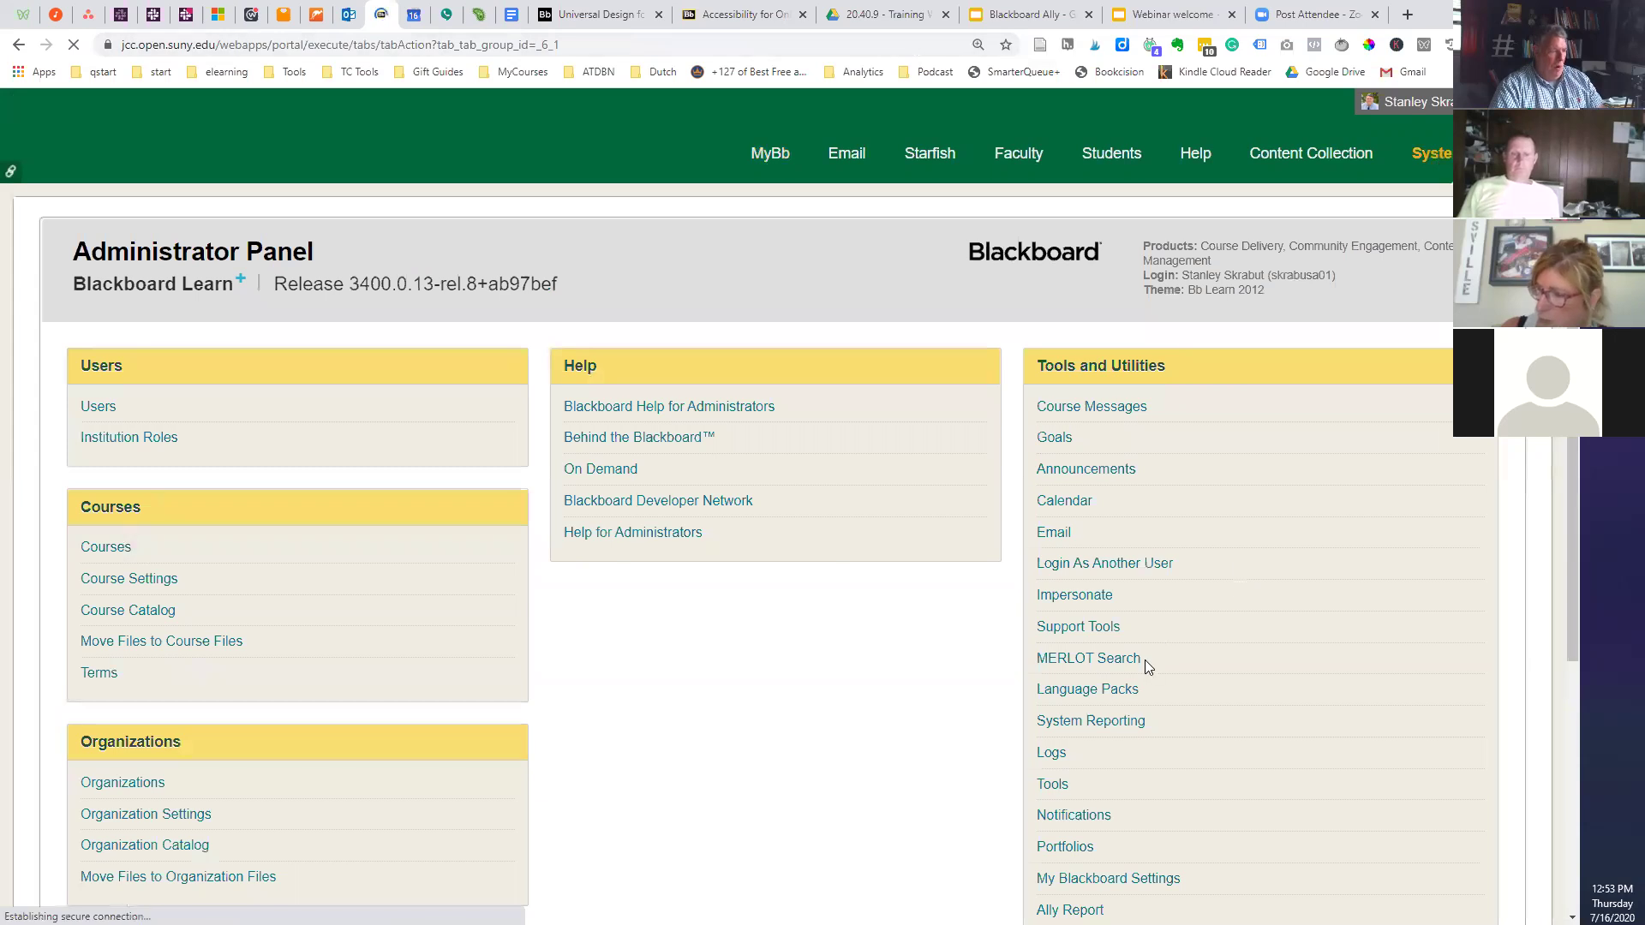
scroll(1145, 660, down, 3)
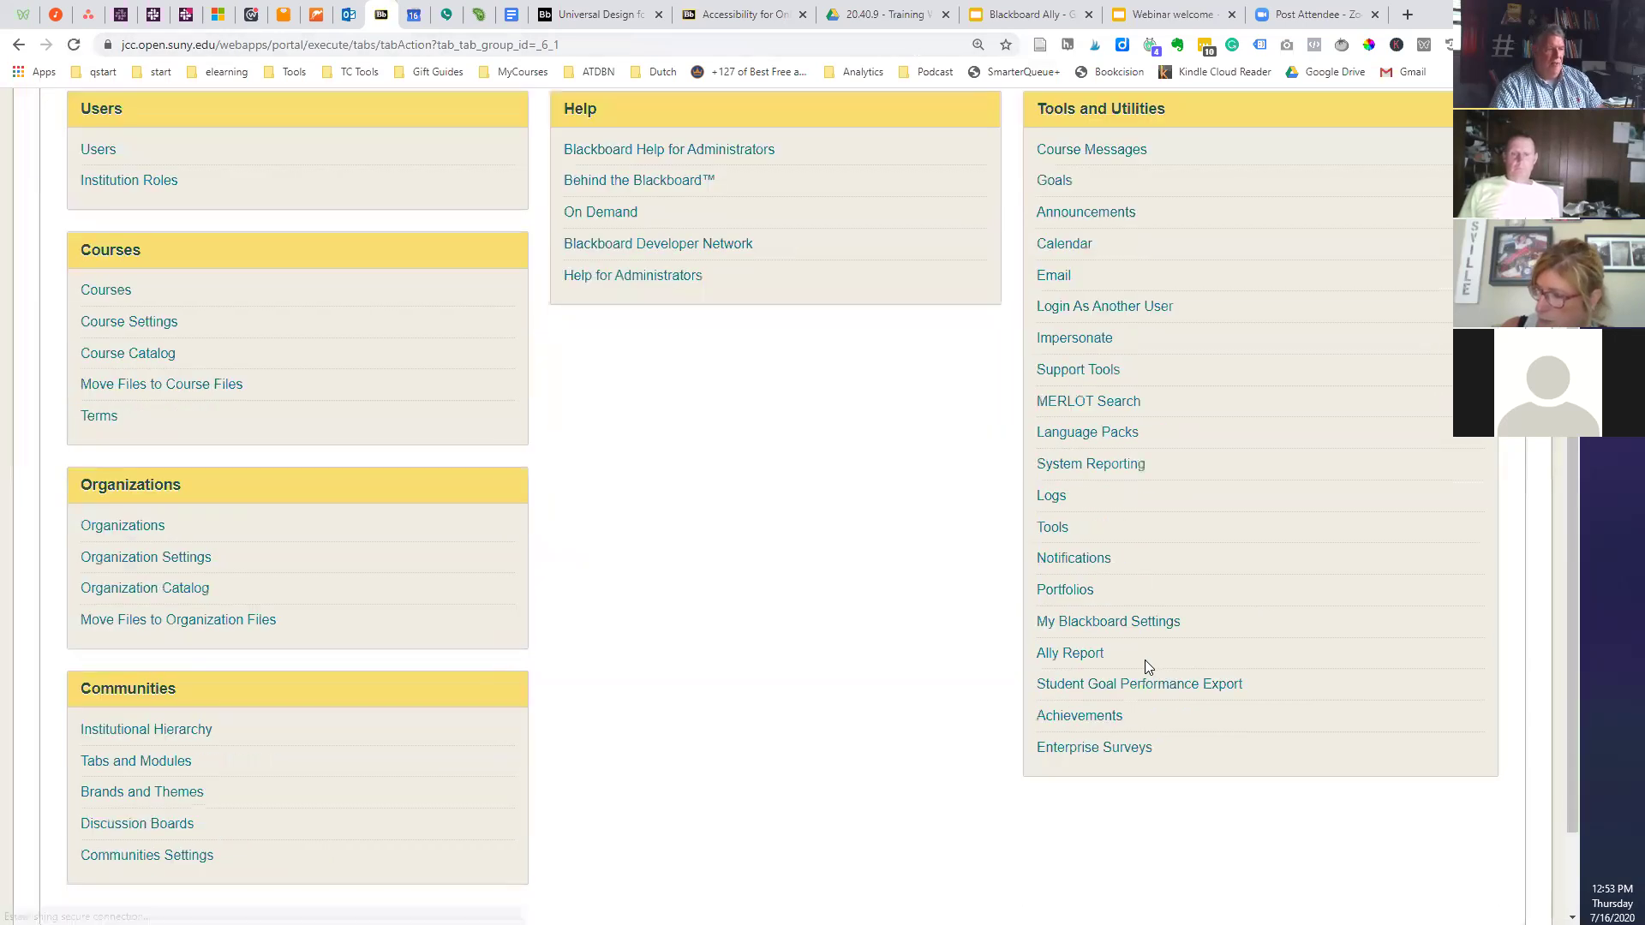
click(1062, 654)
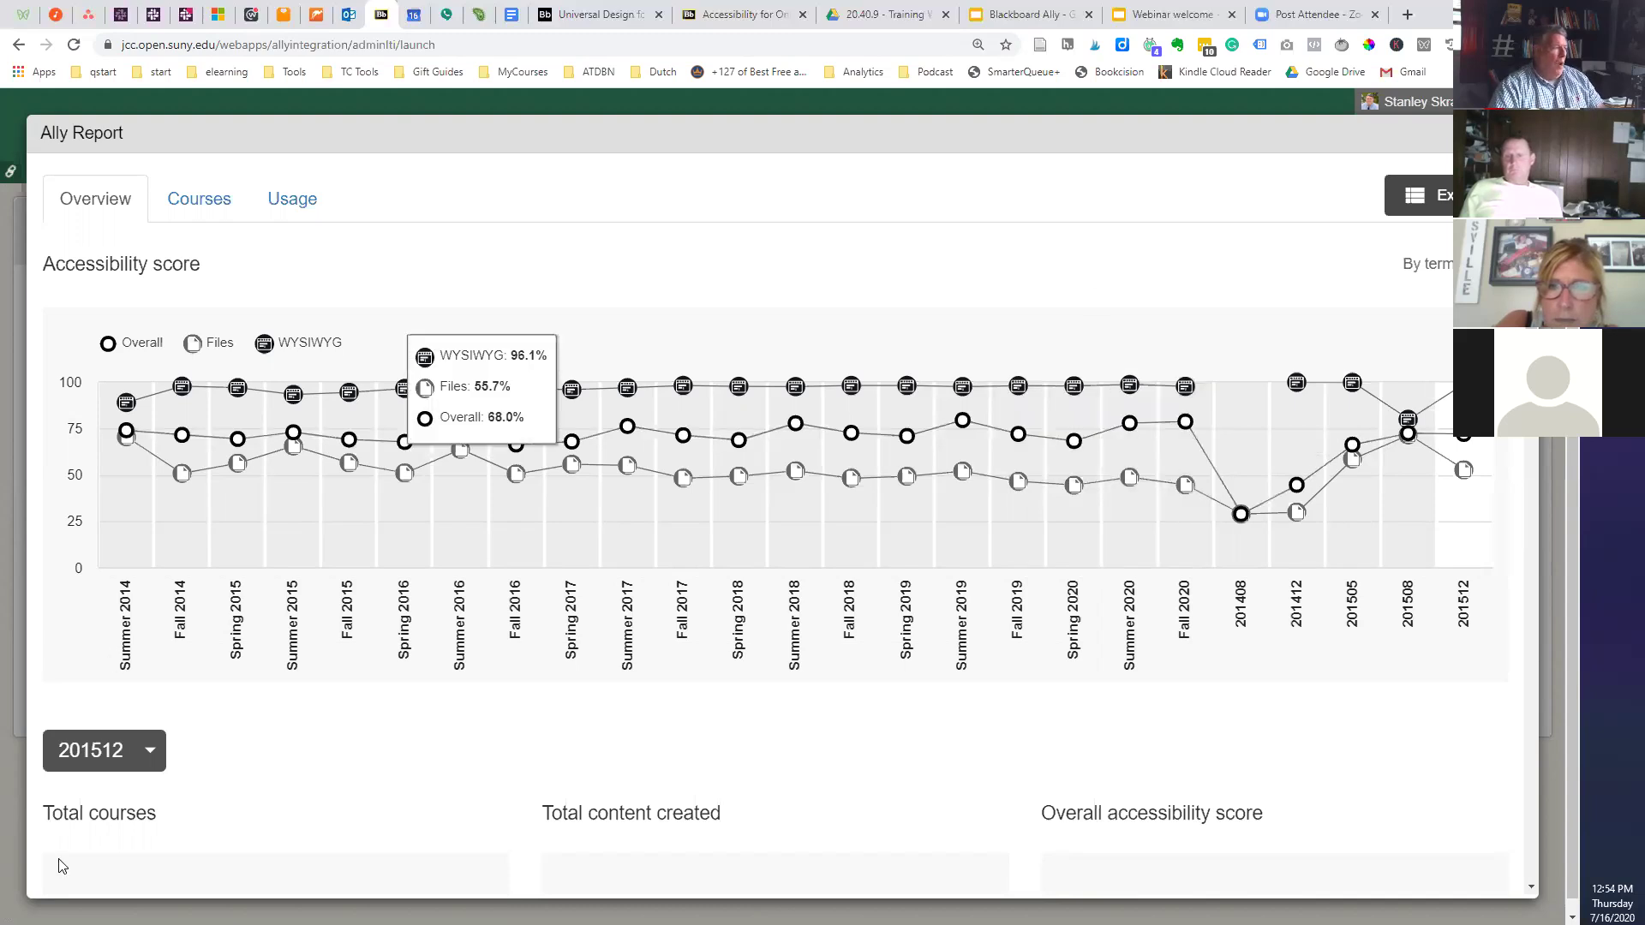
- Review the Ally Report overview for term 201512, from the content totals and ranked accessibility issues back to the score chart
scroll(467, 713, down, 6)
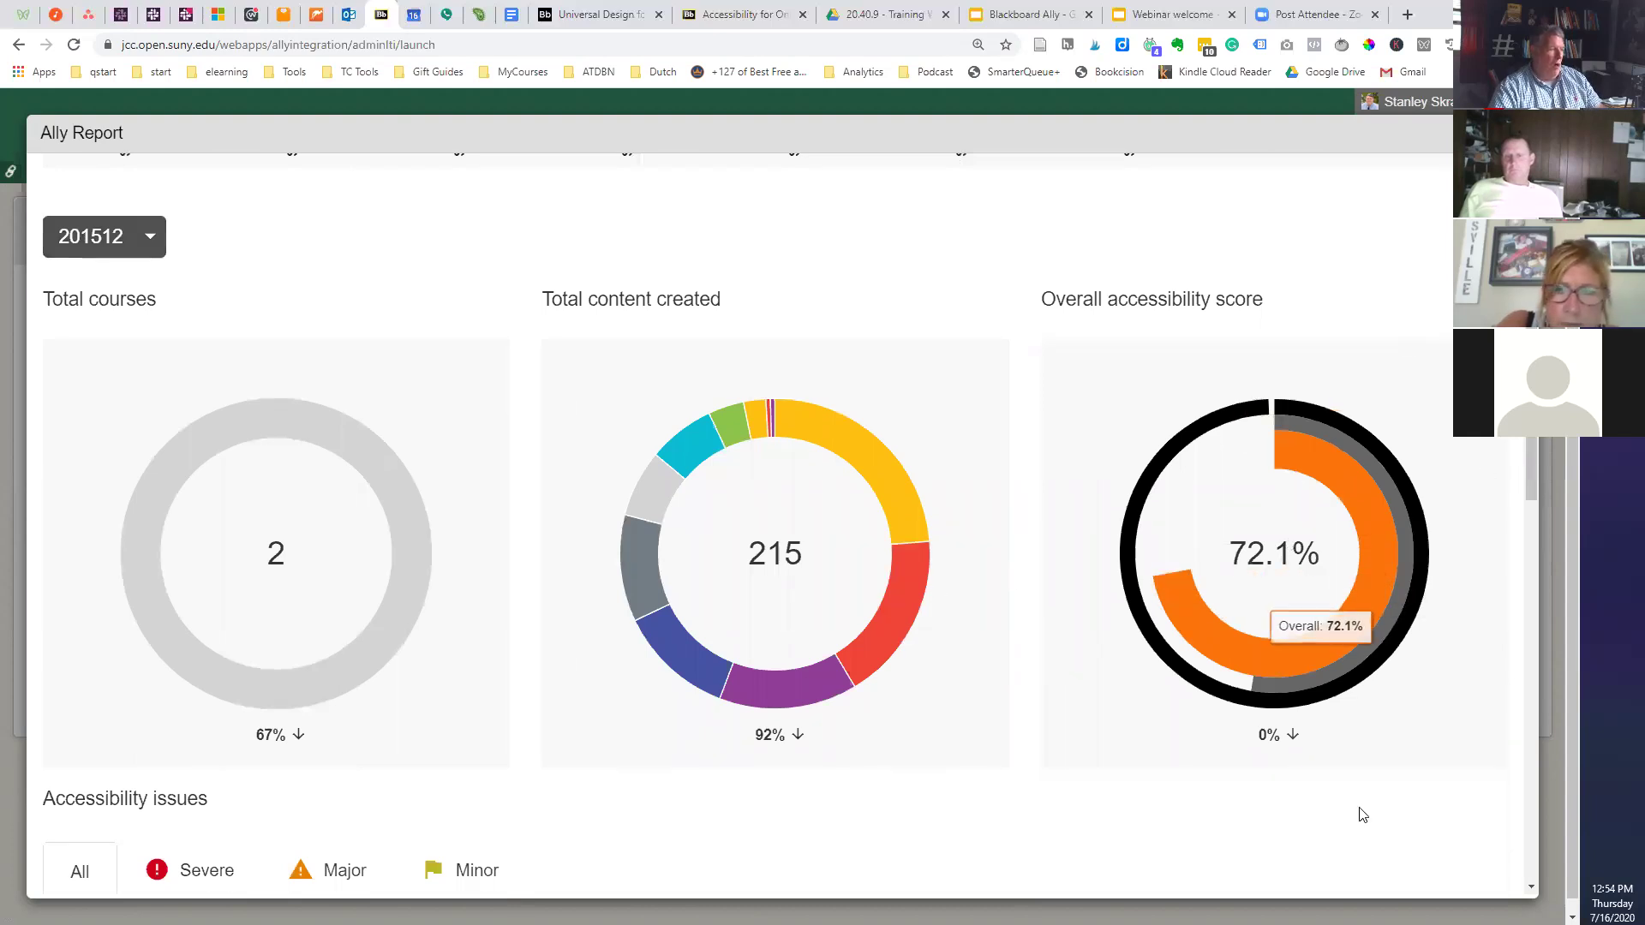
scroll(501, 769, down, 8)
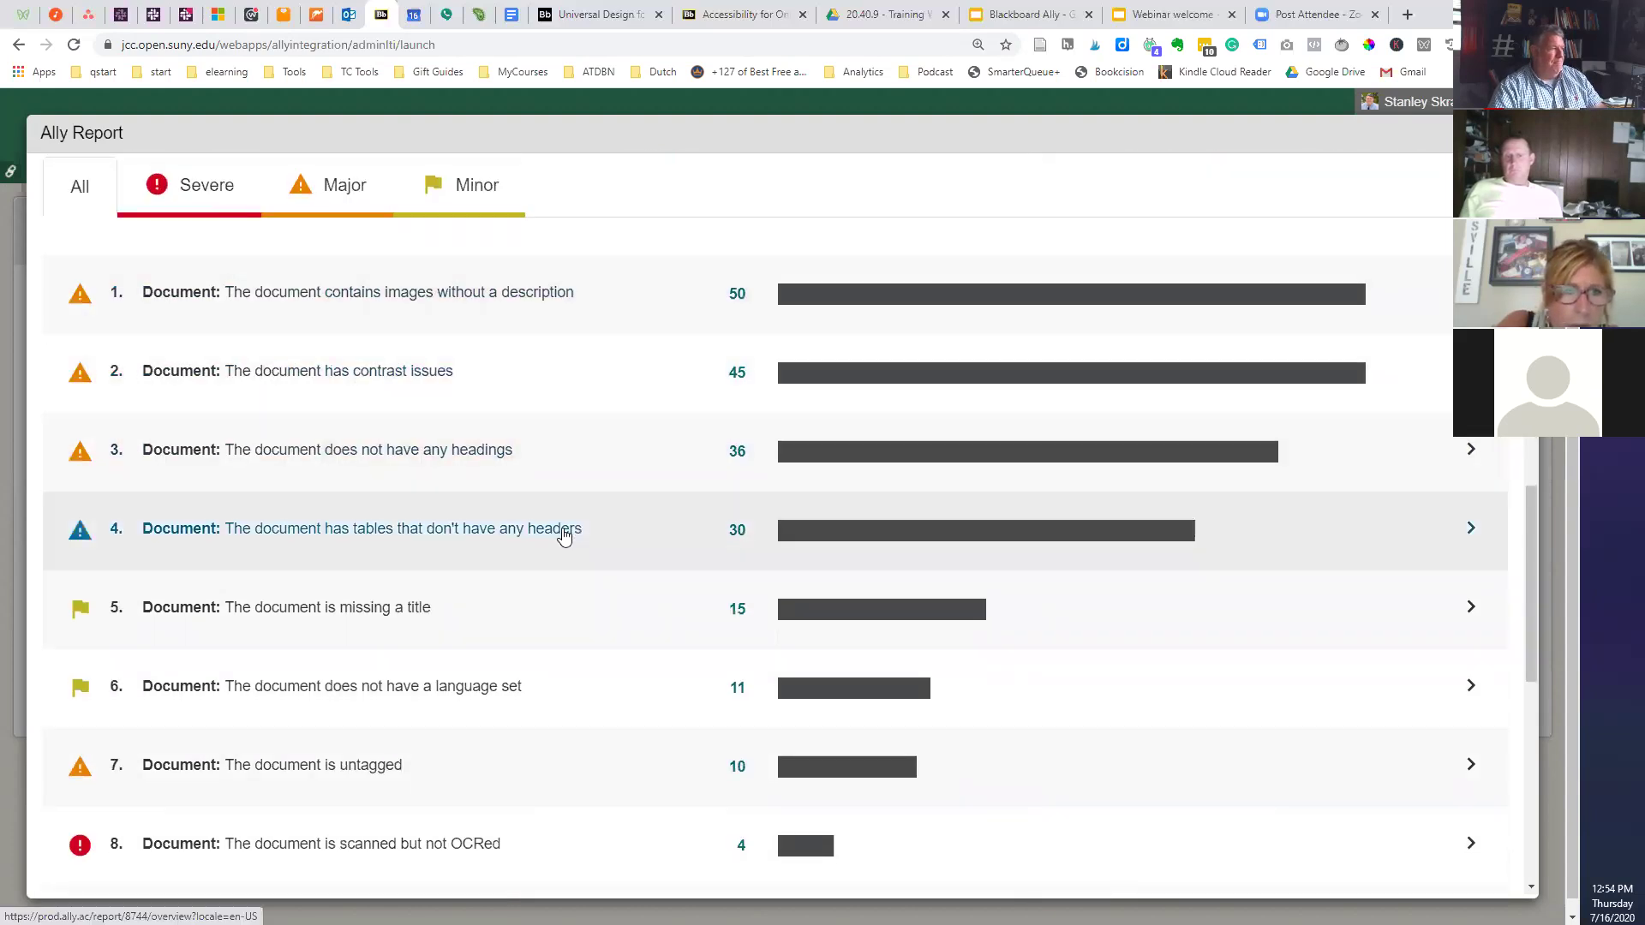
scroll(227, 537, up, 3)
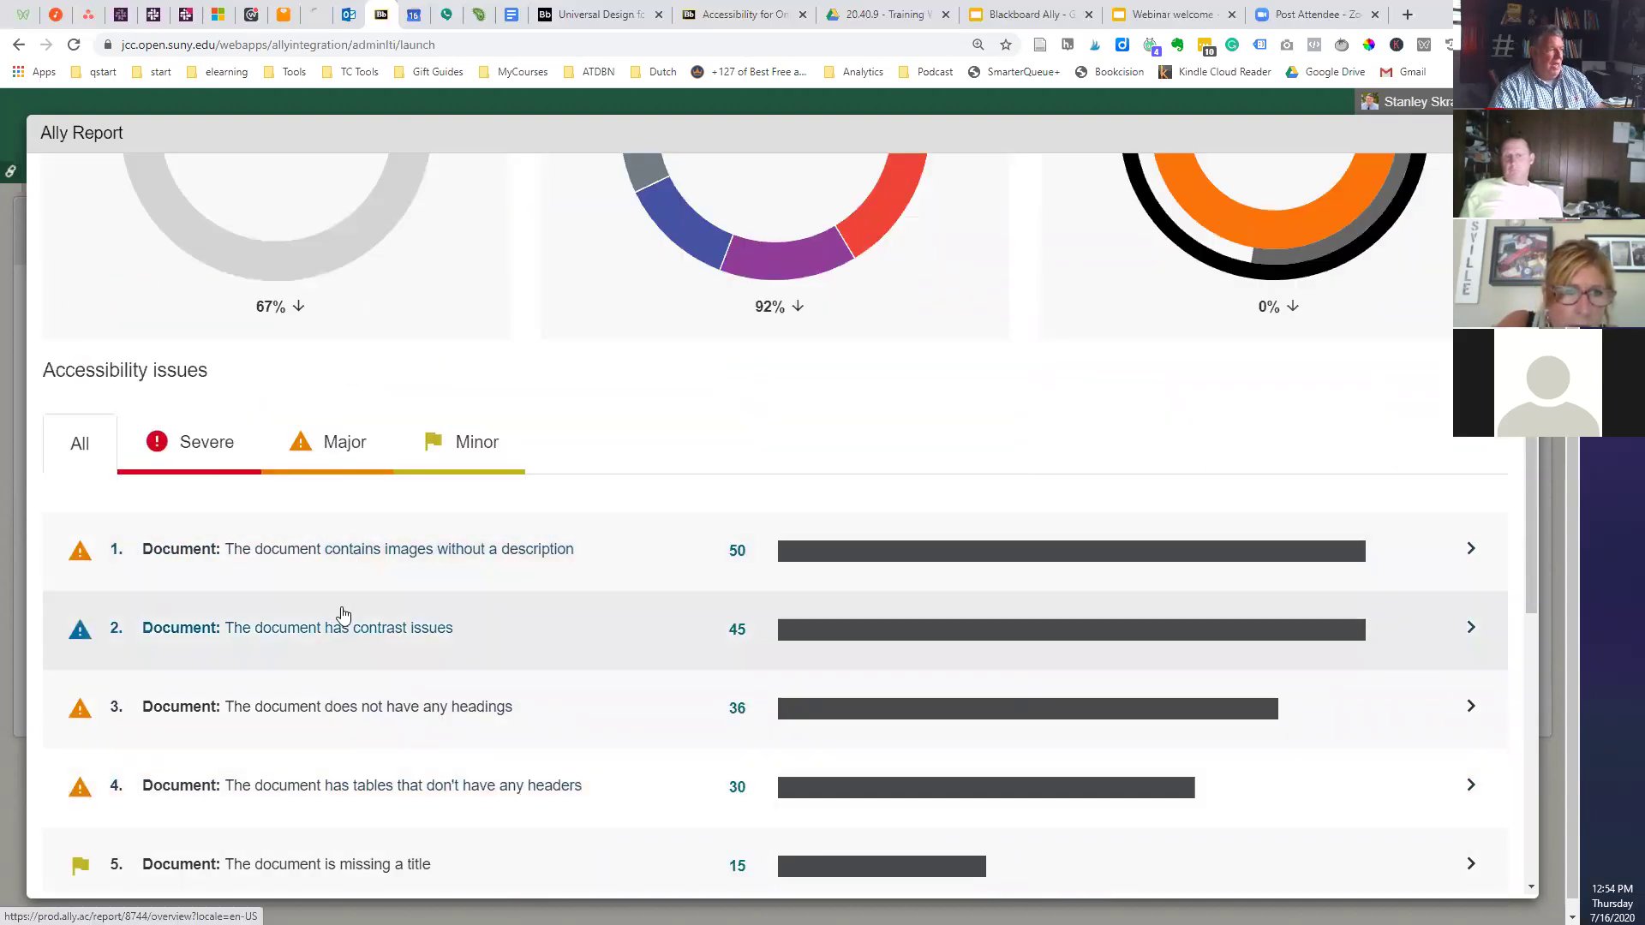
scroll(442, 617, down, 3)
scroll(423, 554, down, 3)
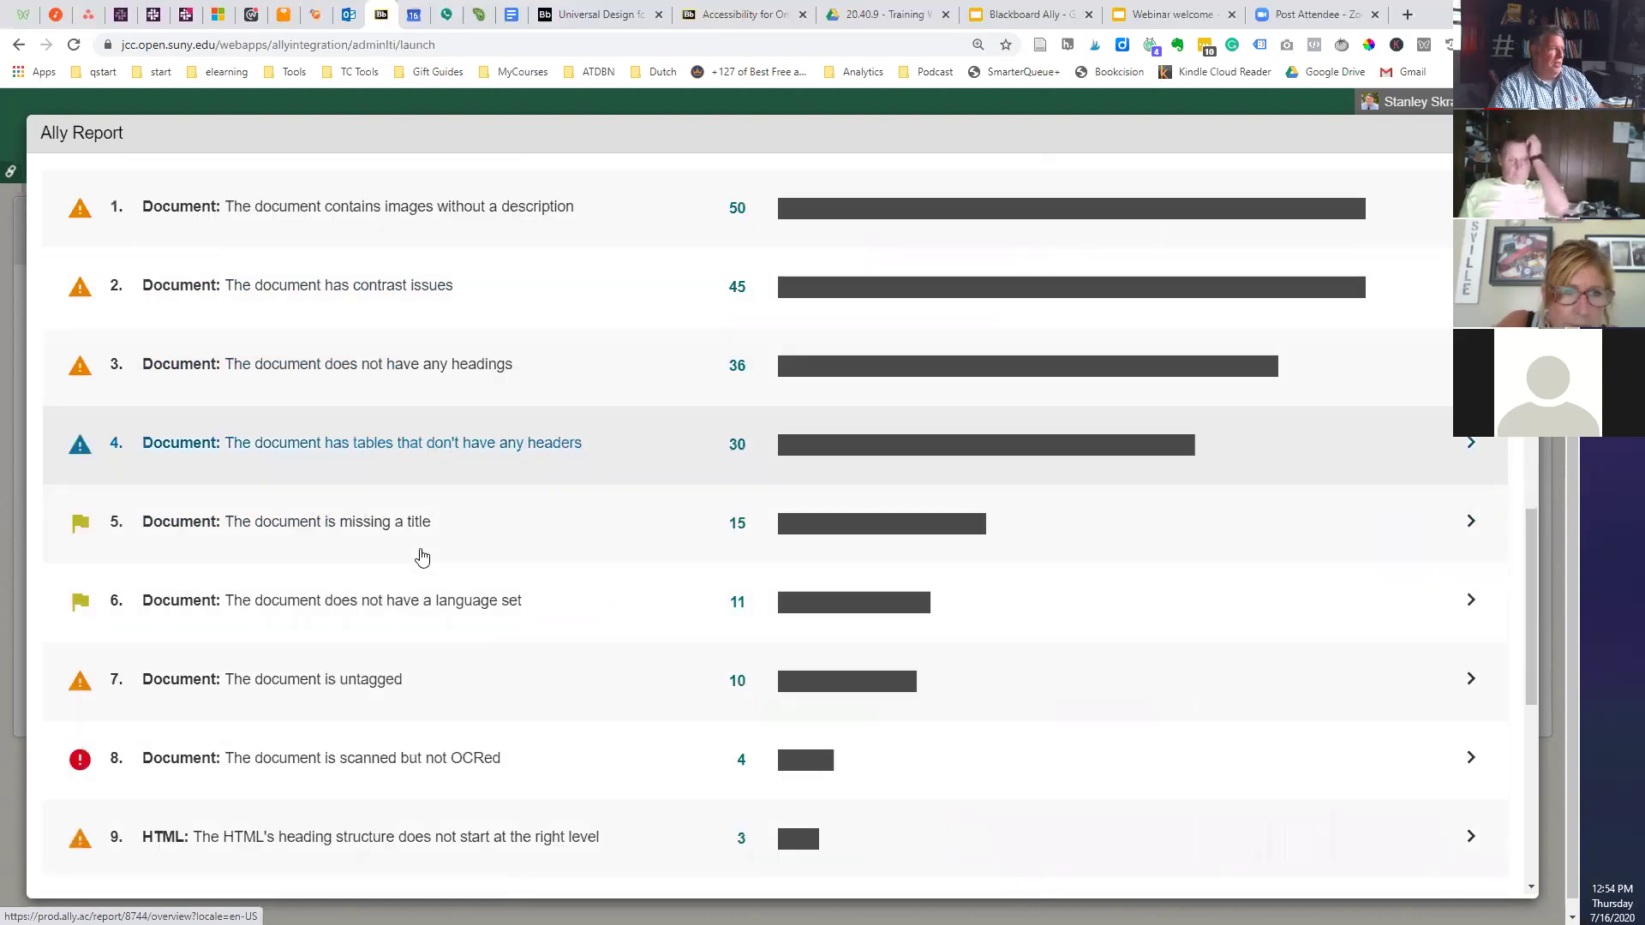
scroll(419, 554, up, 1)
scroll(425, 522, up, 10)
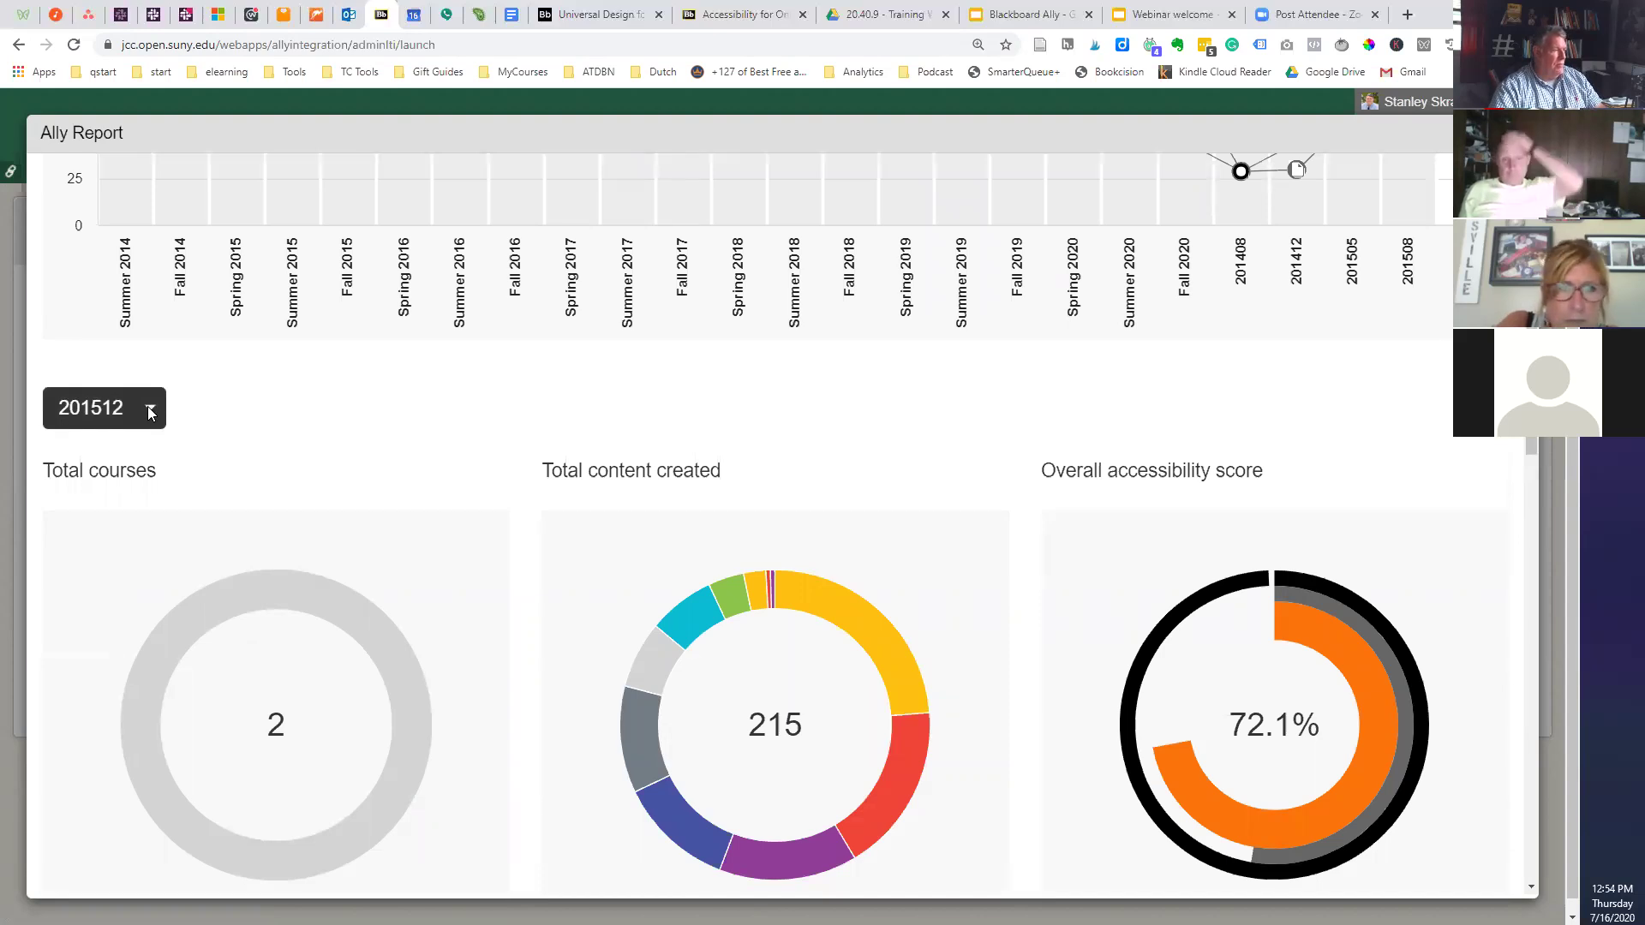
scroll(393, 455, up, 4)
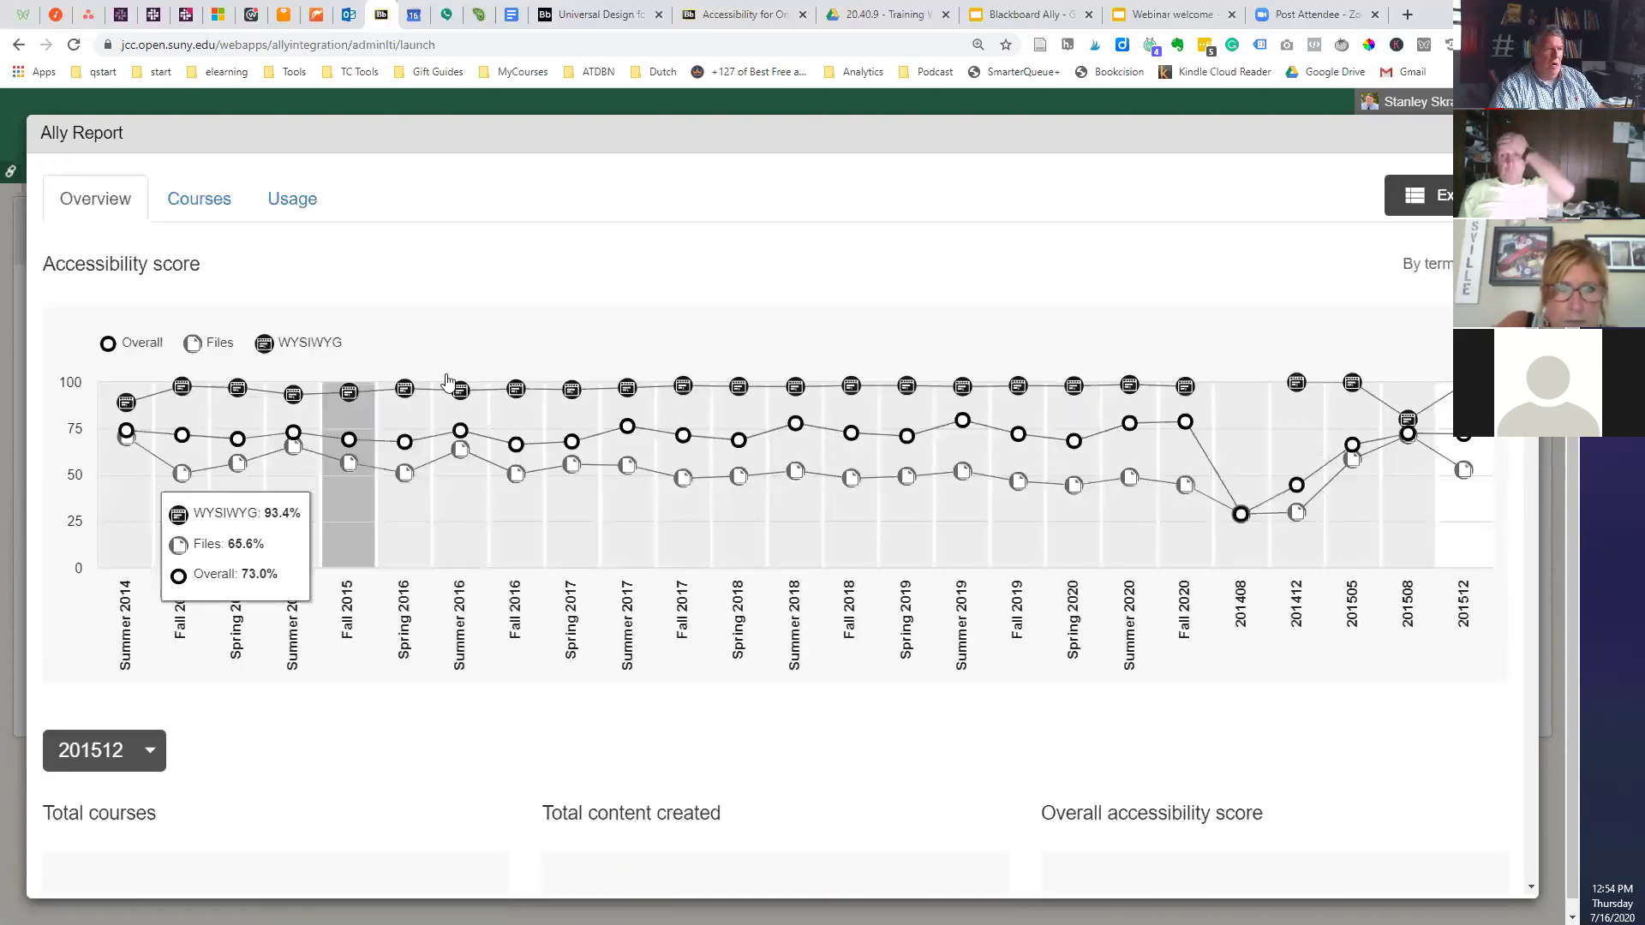
- Set the report's term to Summer 2020 and check how many items fail the highest-ranked accessibility checks
click(126, 759)
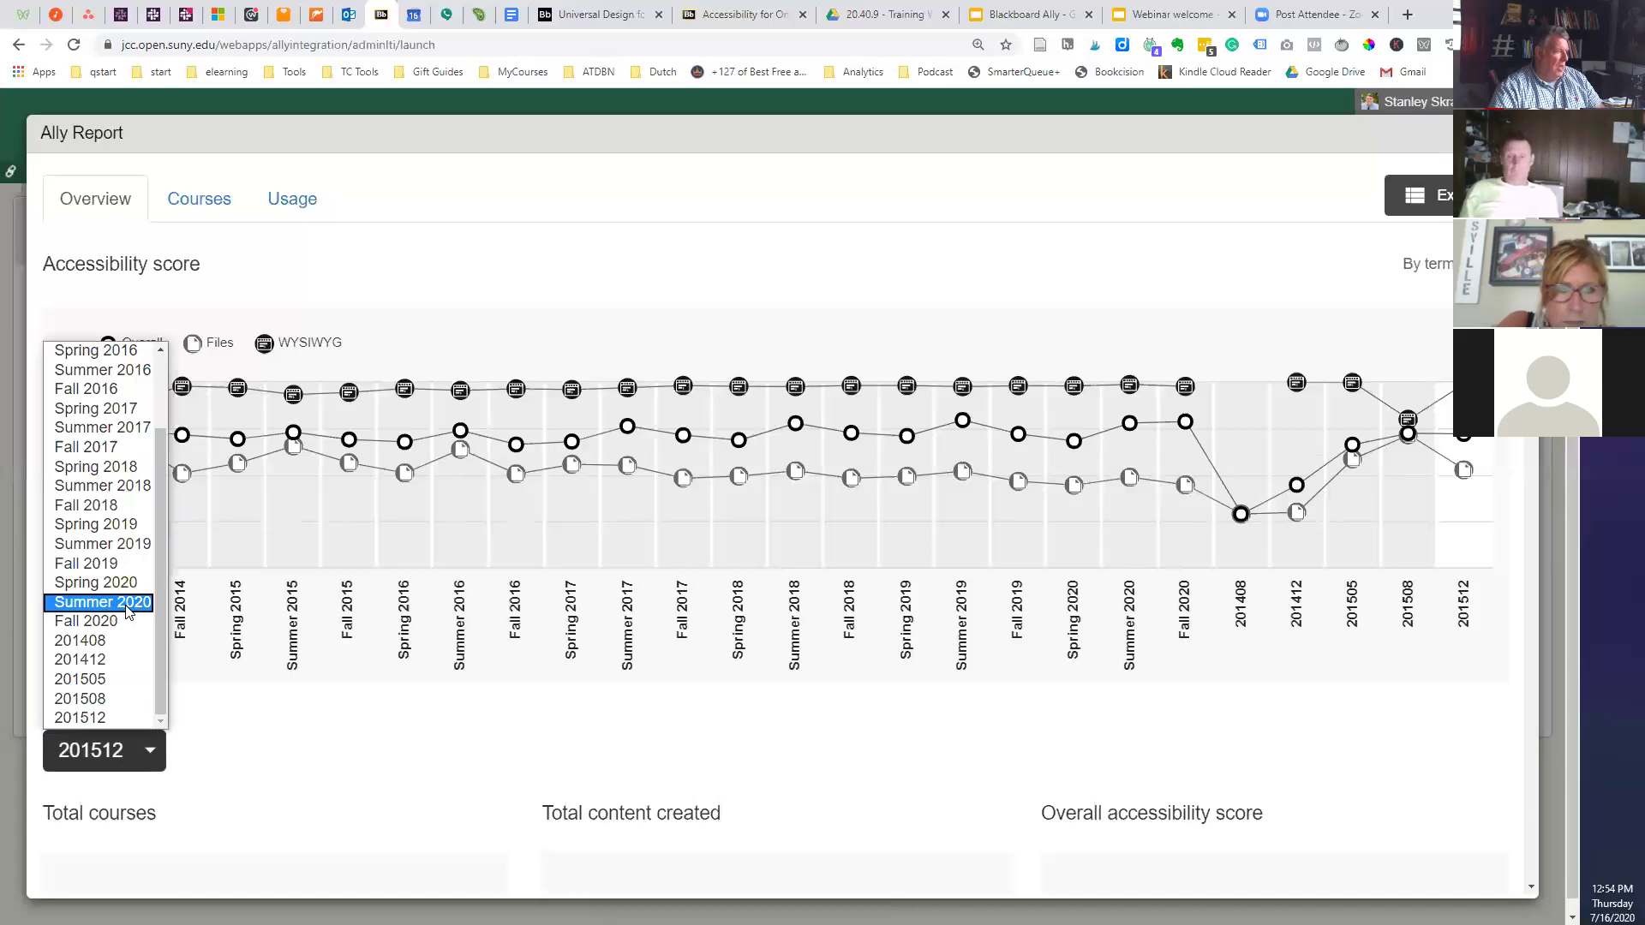
click(126, 603)
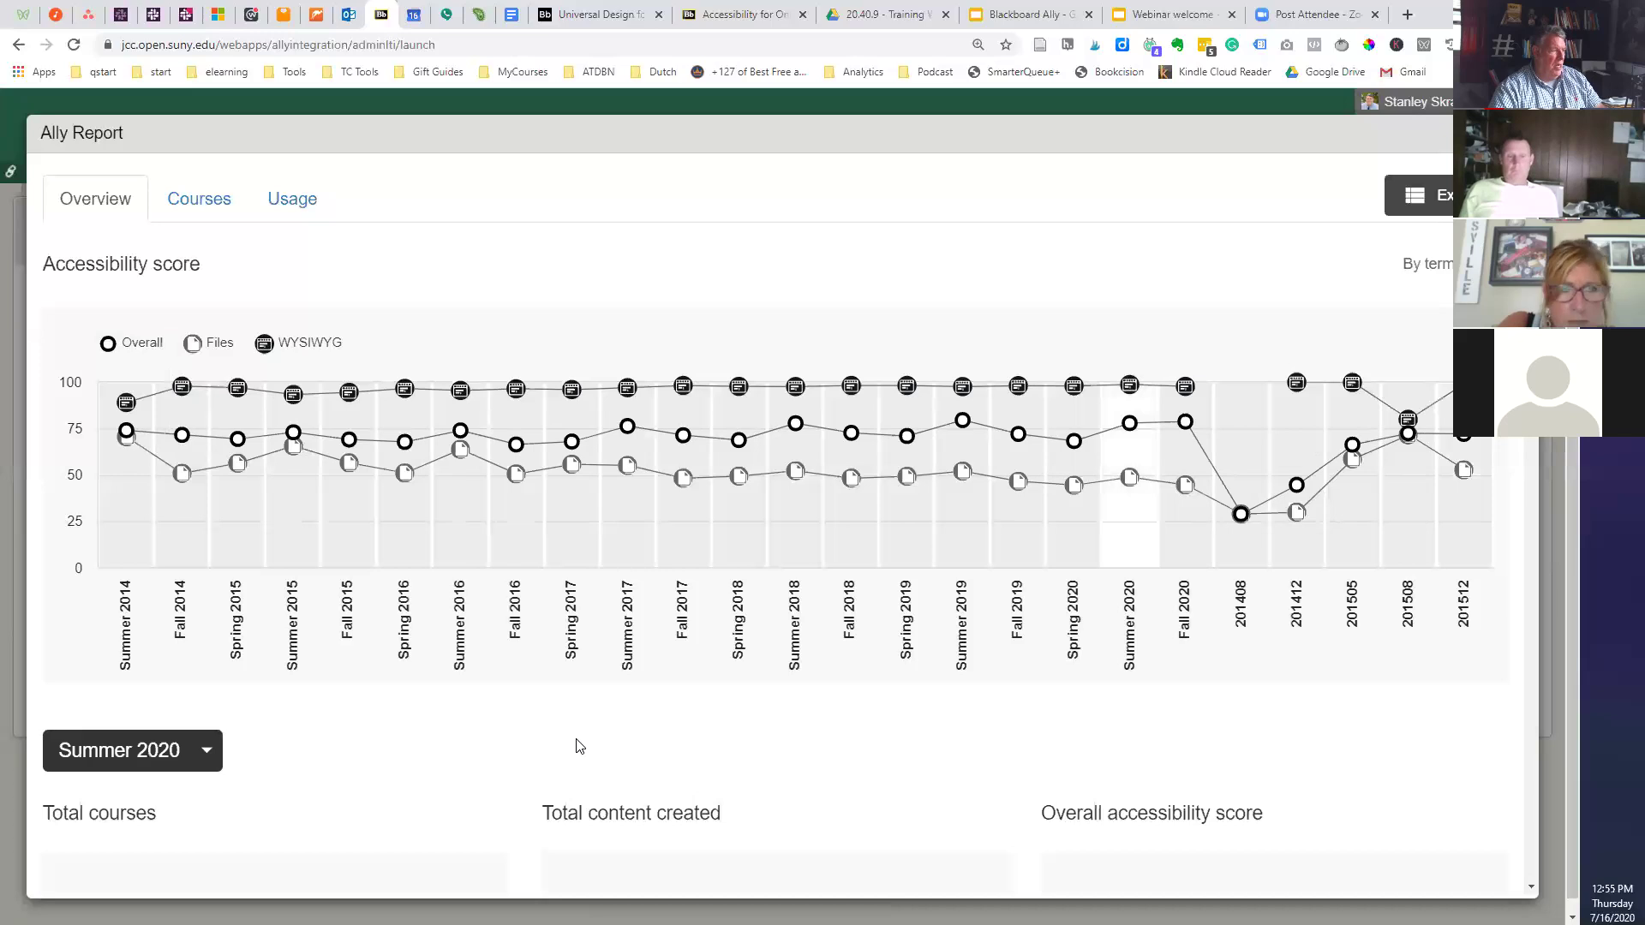
scroll(835, 691, down, 7)
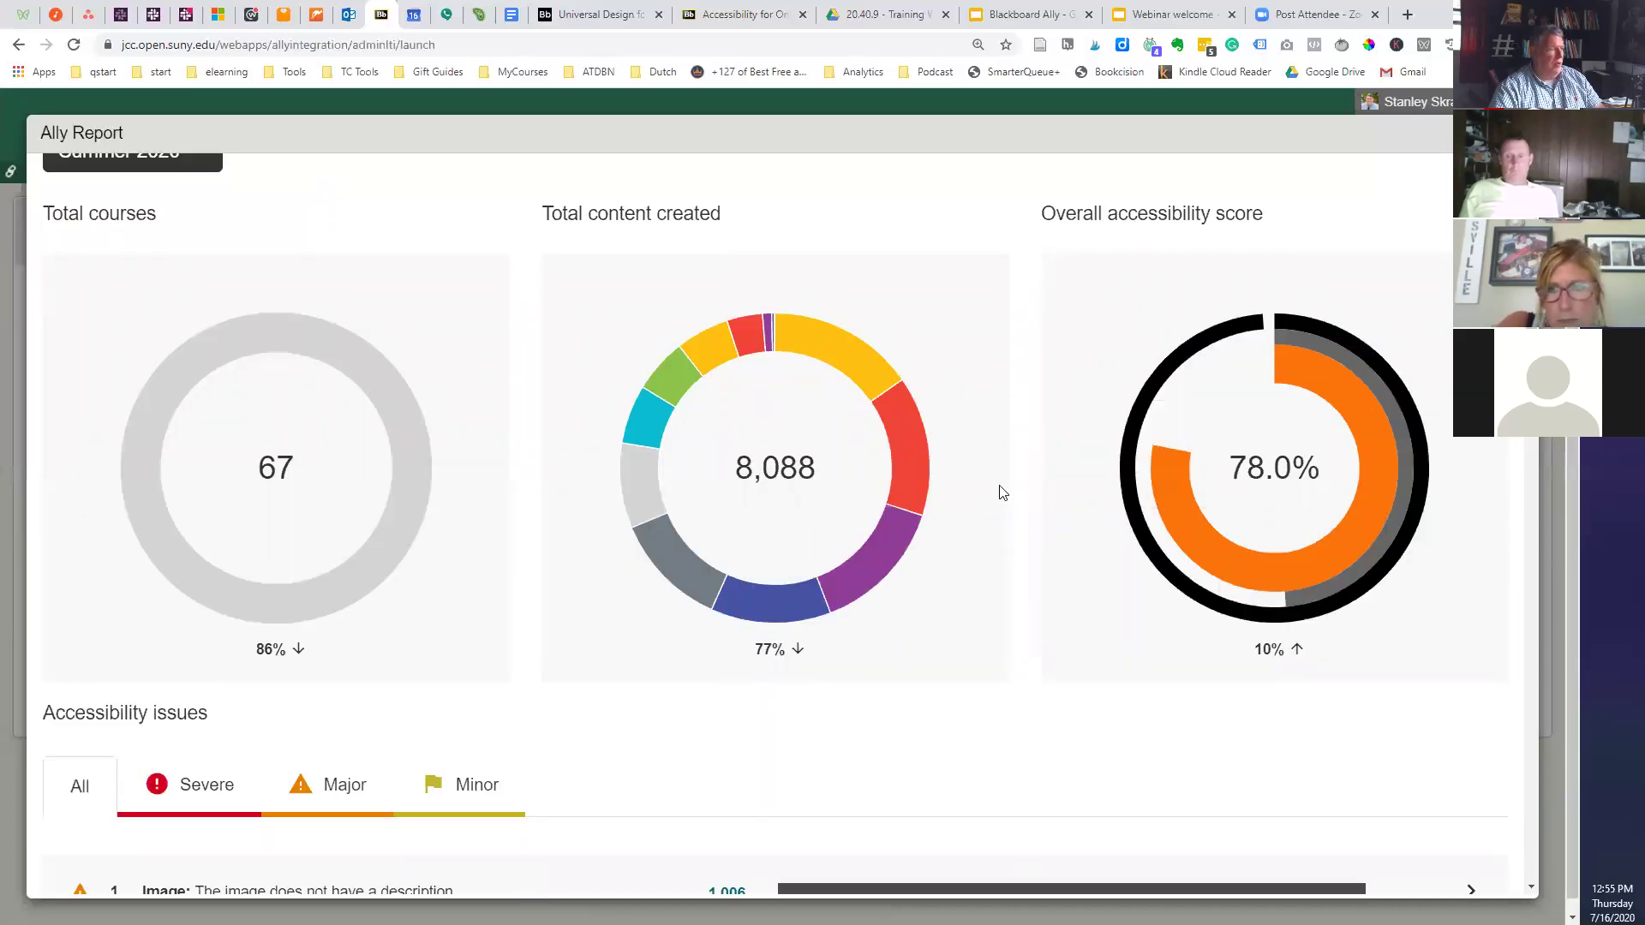
scroll(999, 488, down, 5)
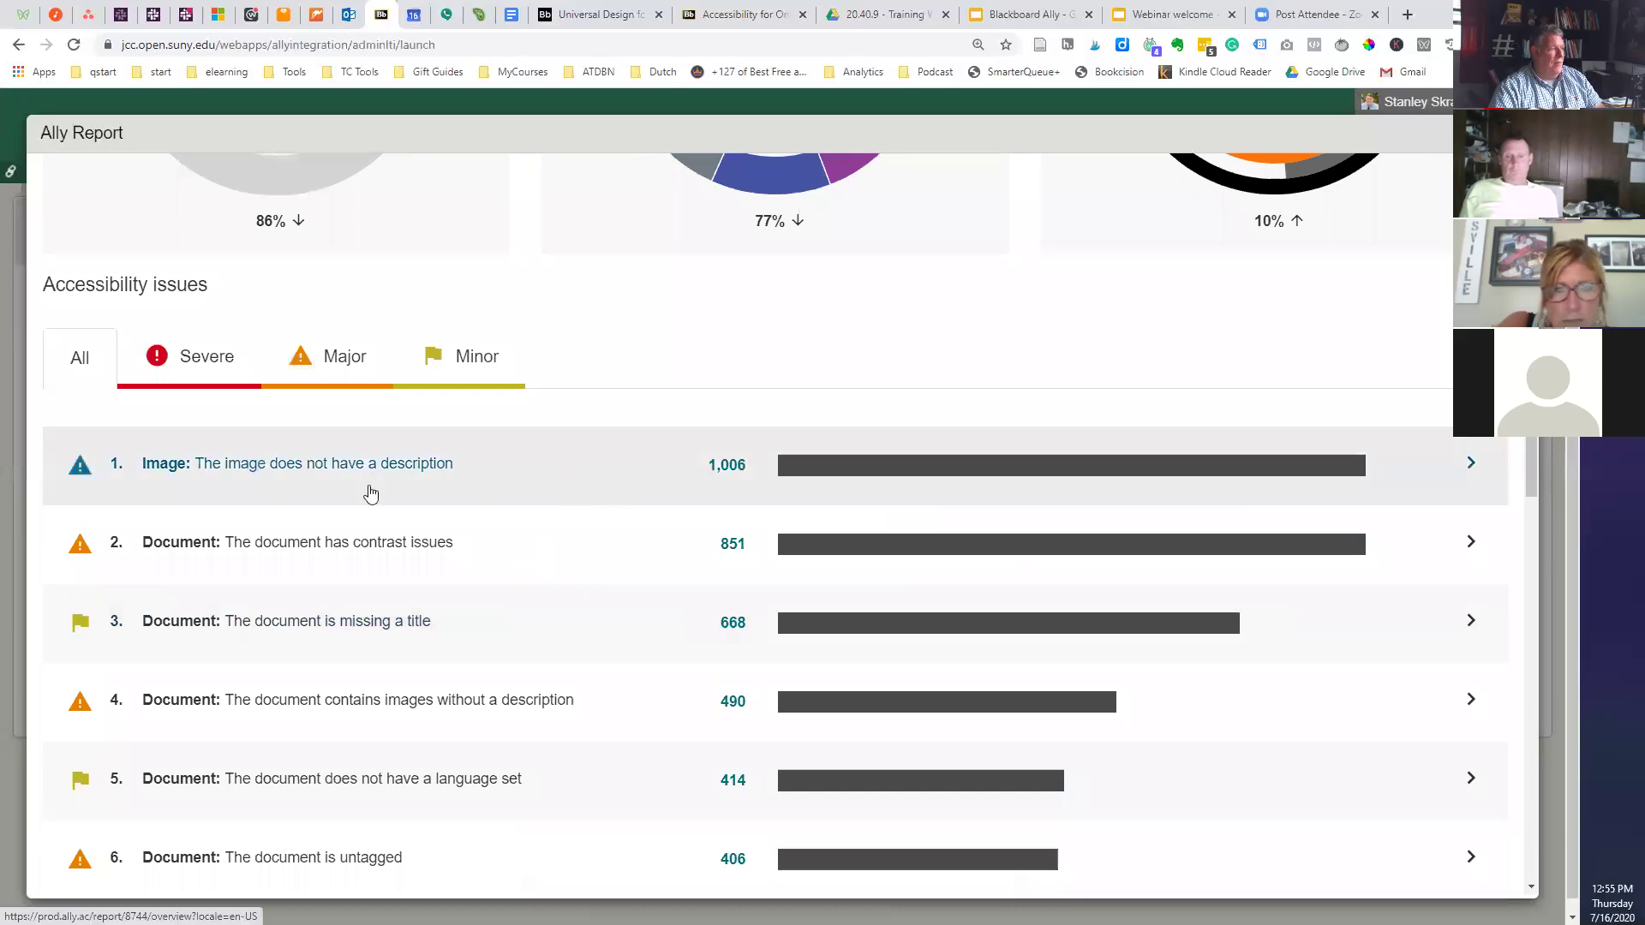
mouse_move(742, 490)
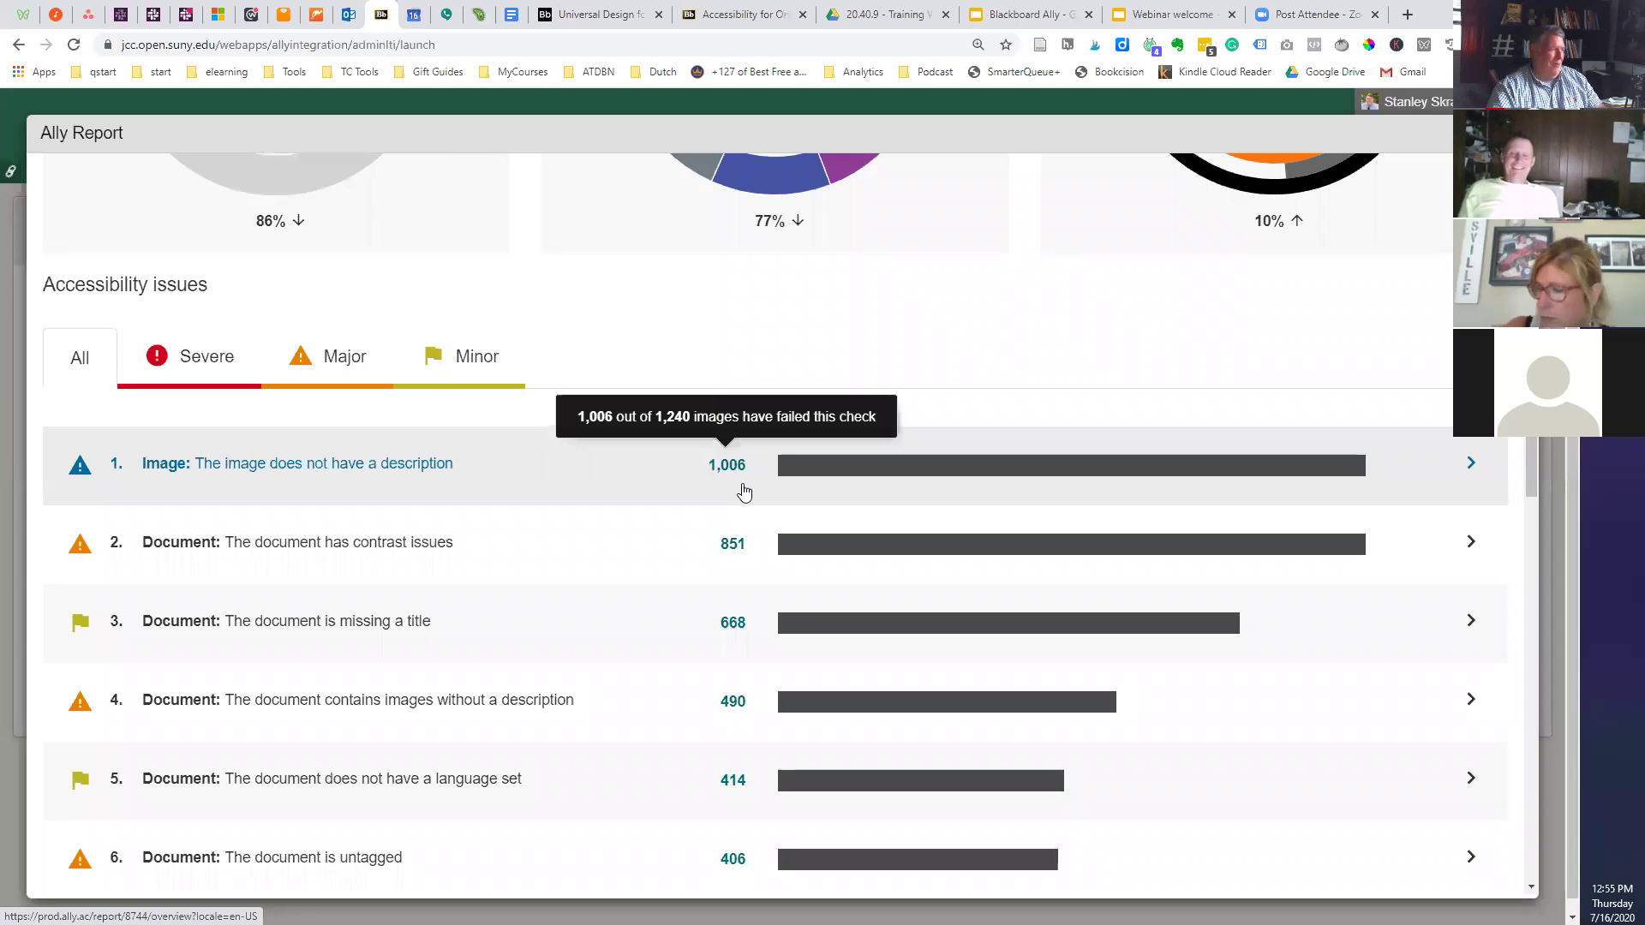
mouse_move(749, 565)
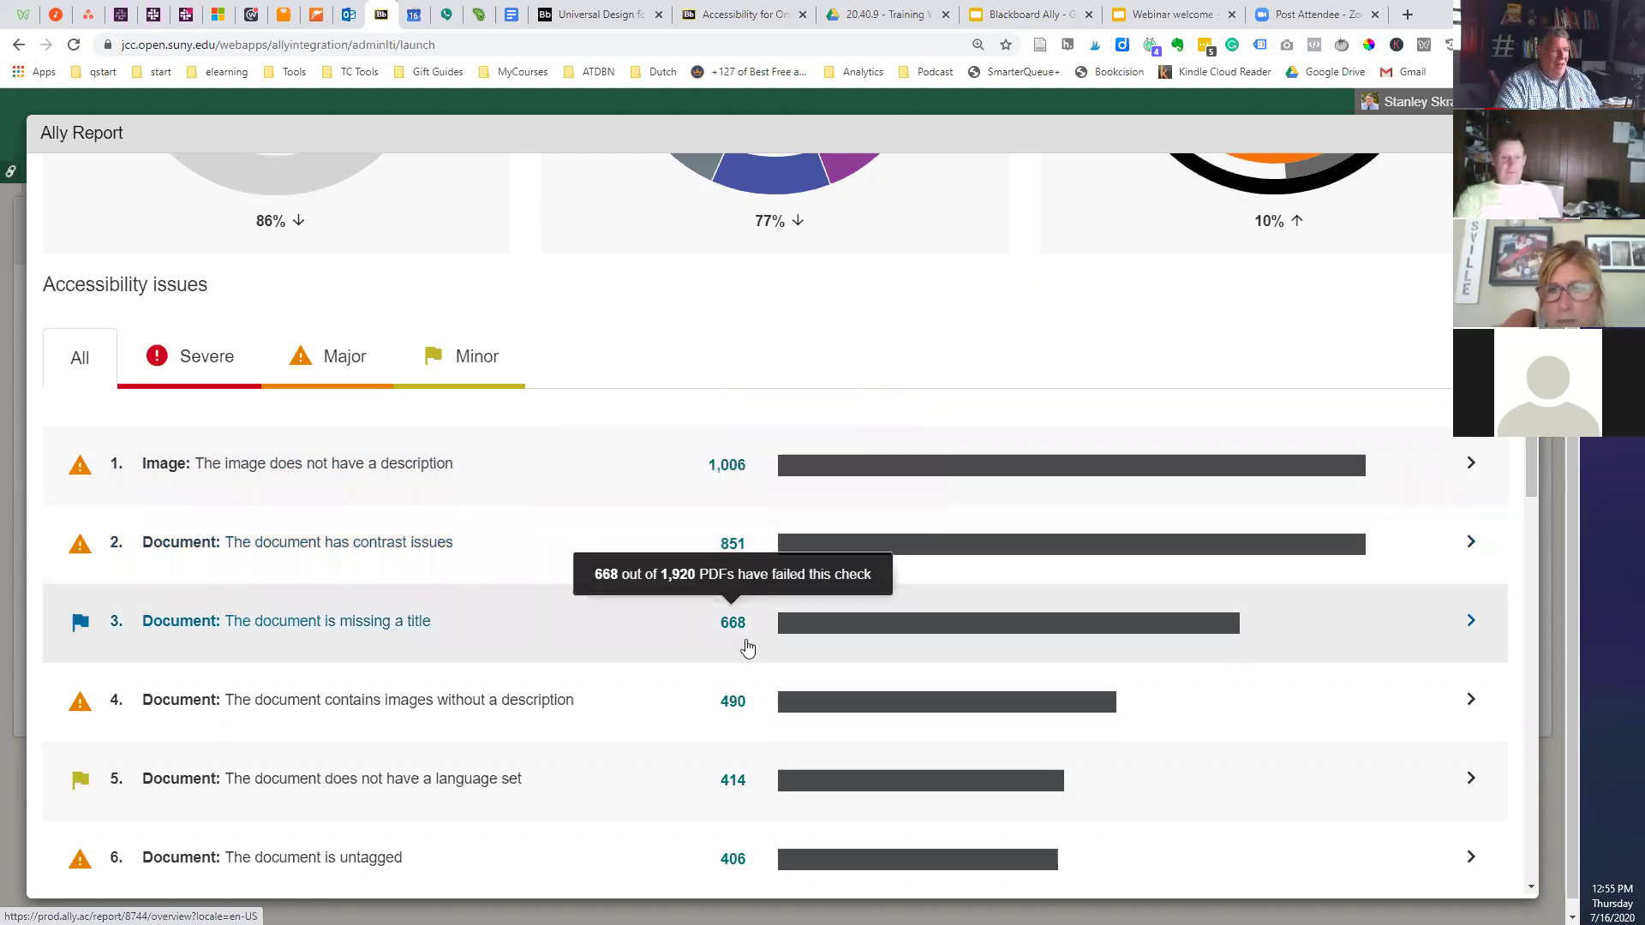
scroll(564, 640, down, 2)
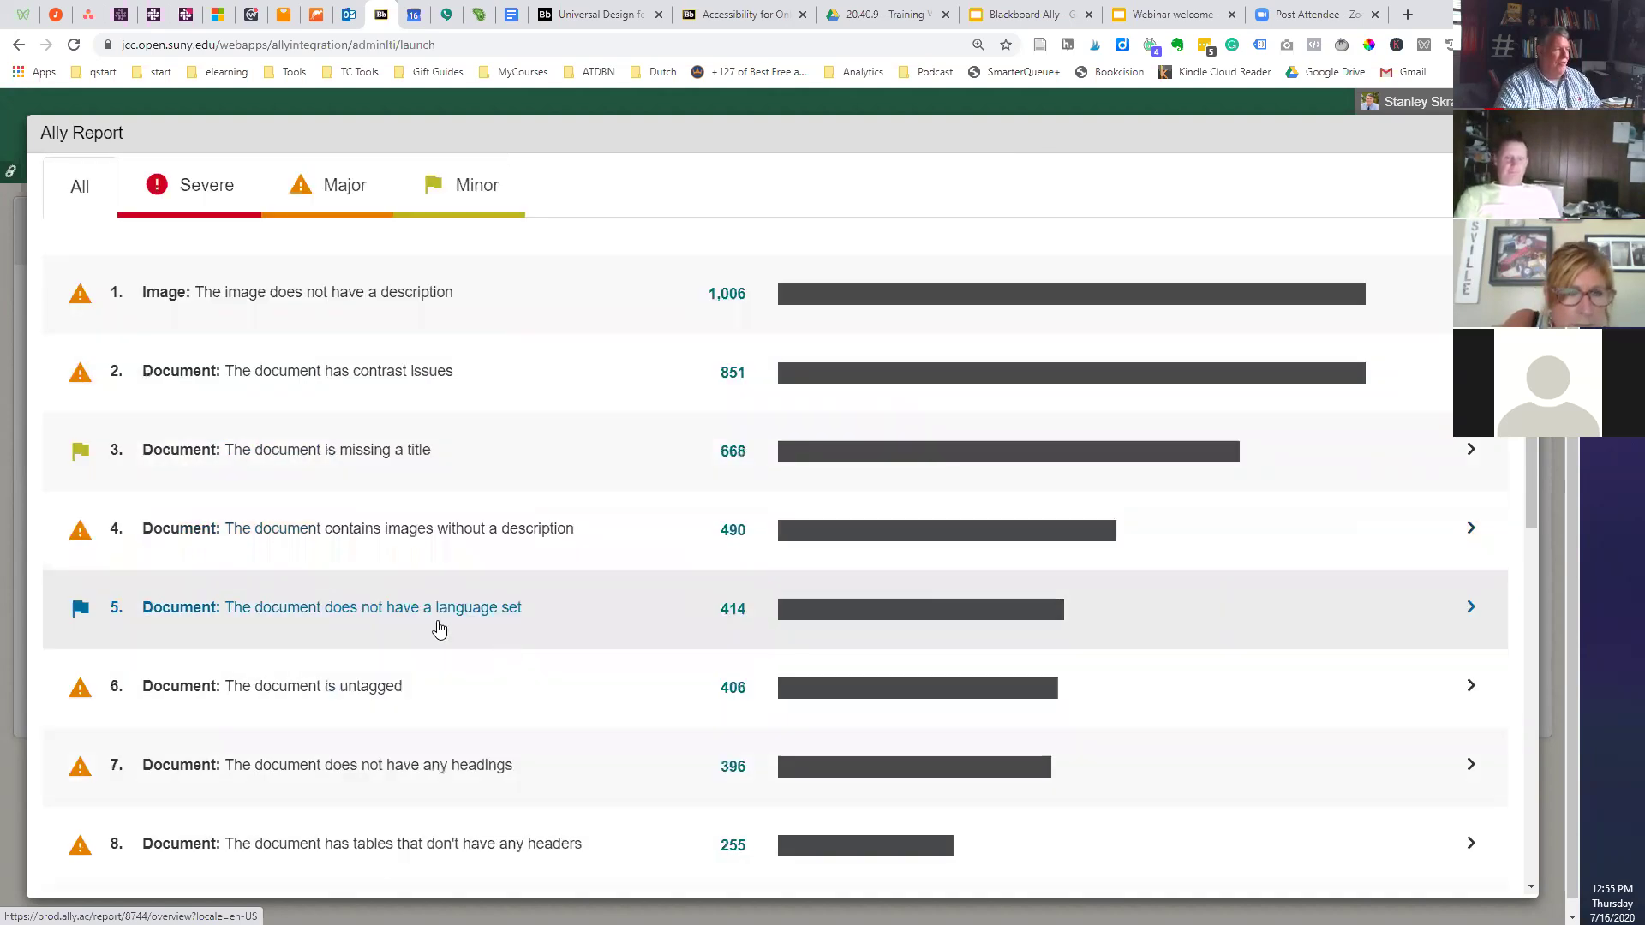
- Examine the Summer 2020 score chart, content totals and full list of accessibility issues, and return to the chart
scroll(437, 630, up, 14)
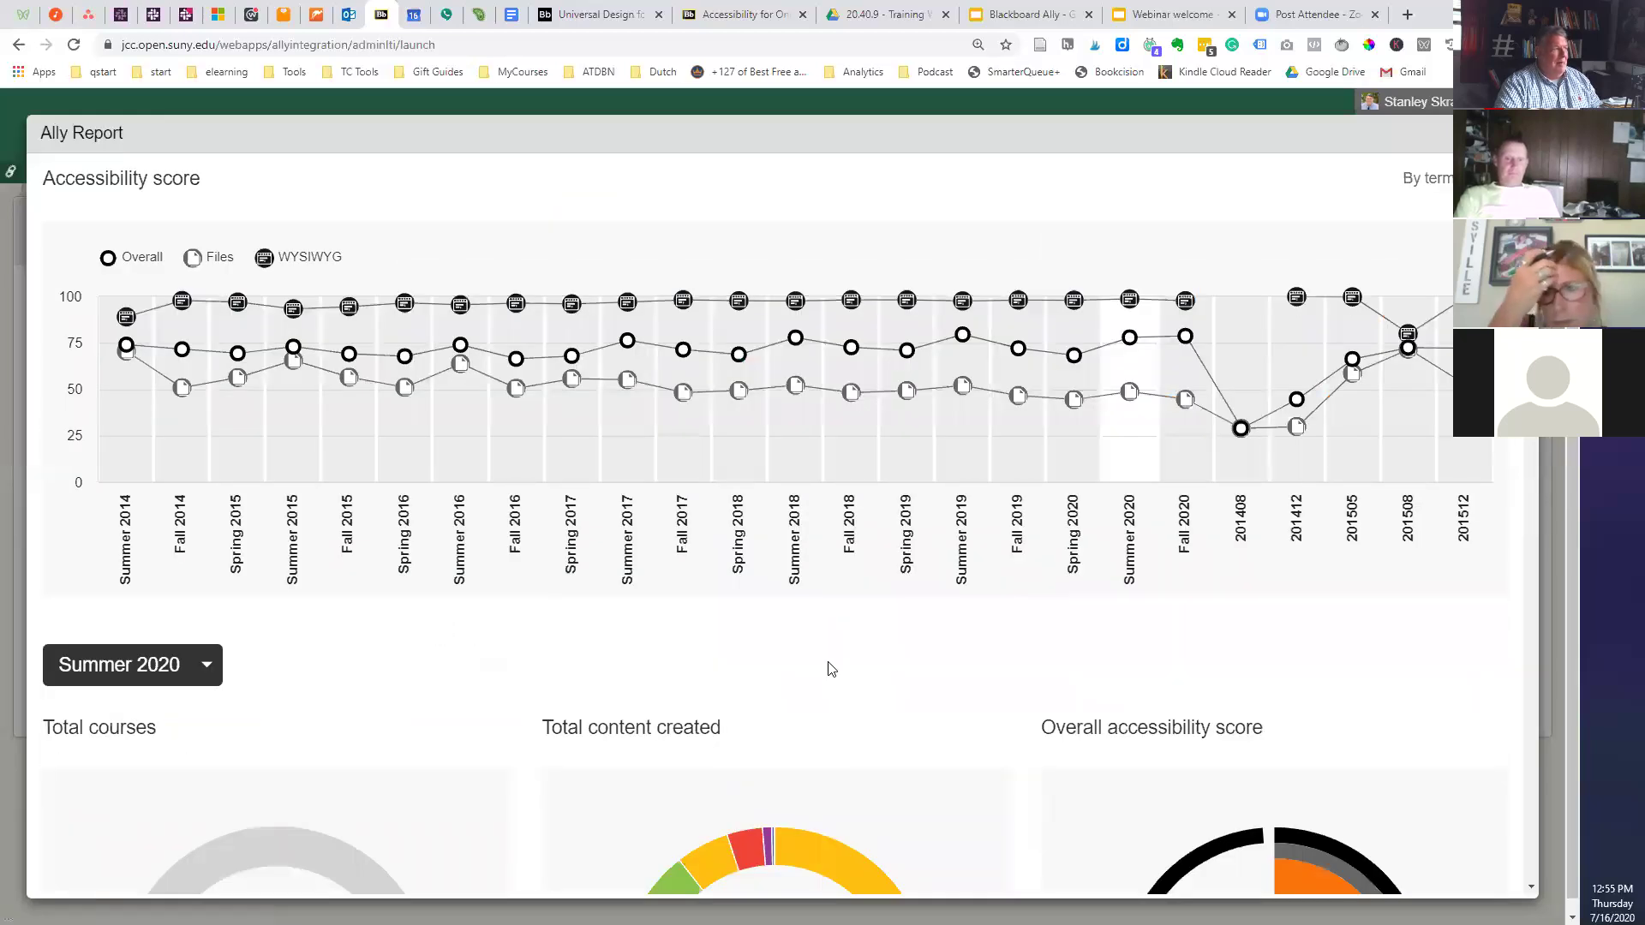
scroll(827, 668, up, 1)
scroll(672, 785, down, 12)
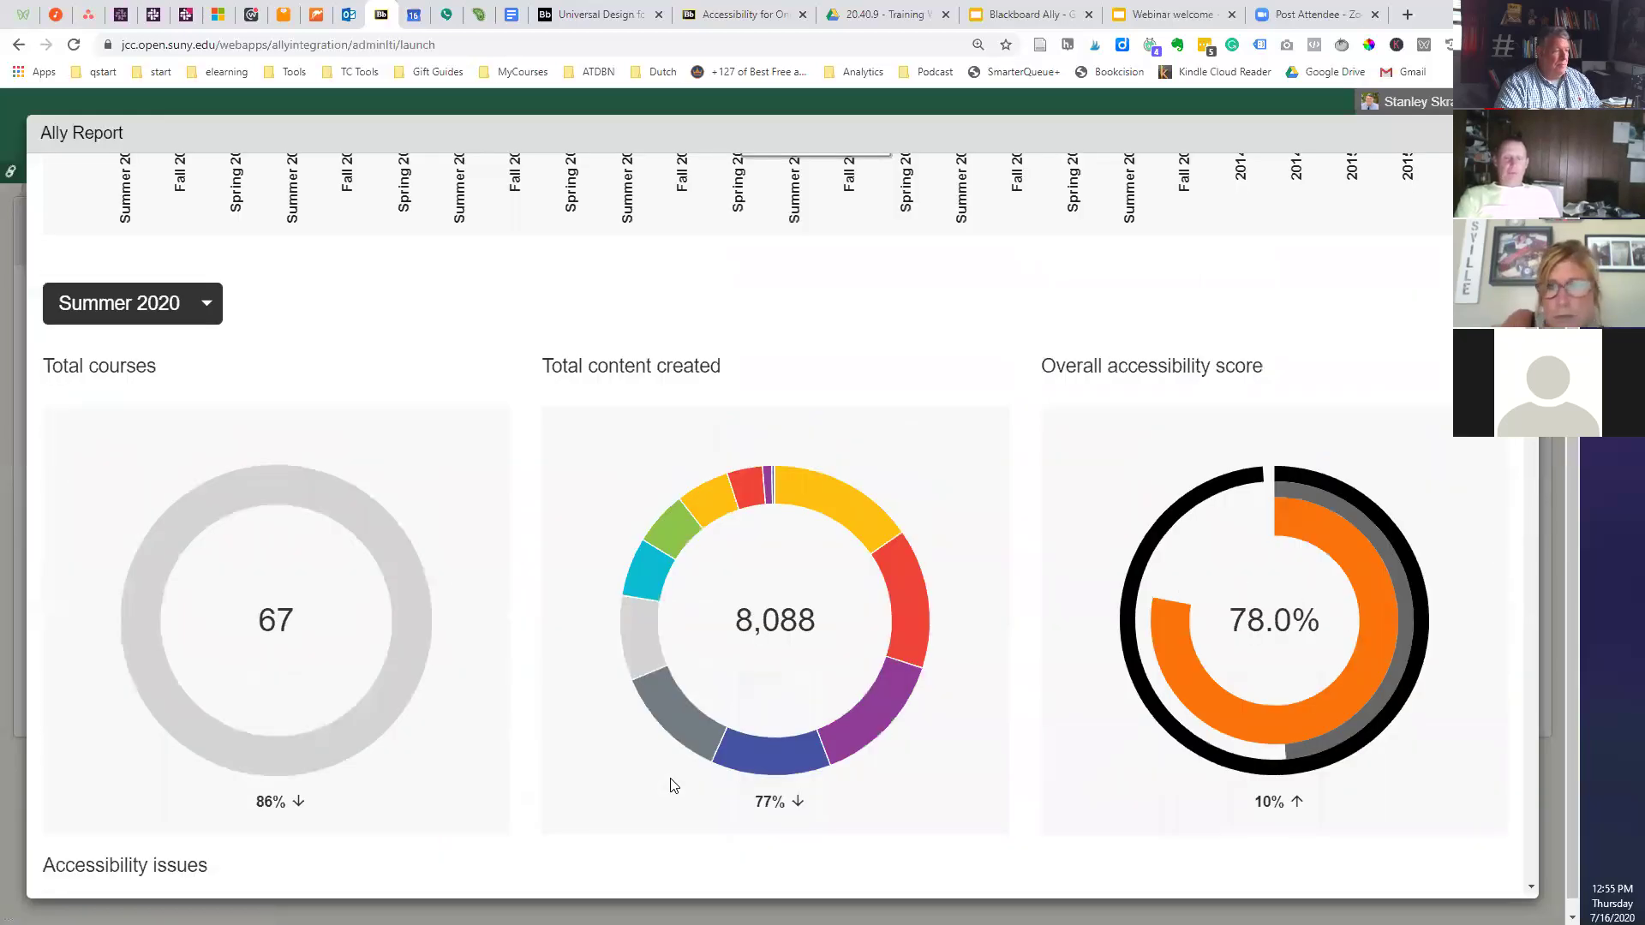
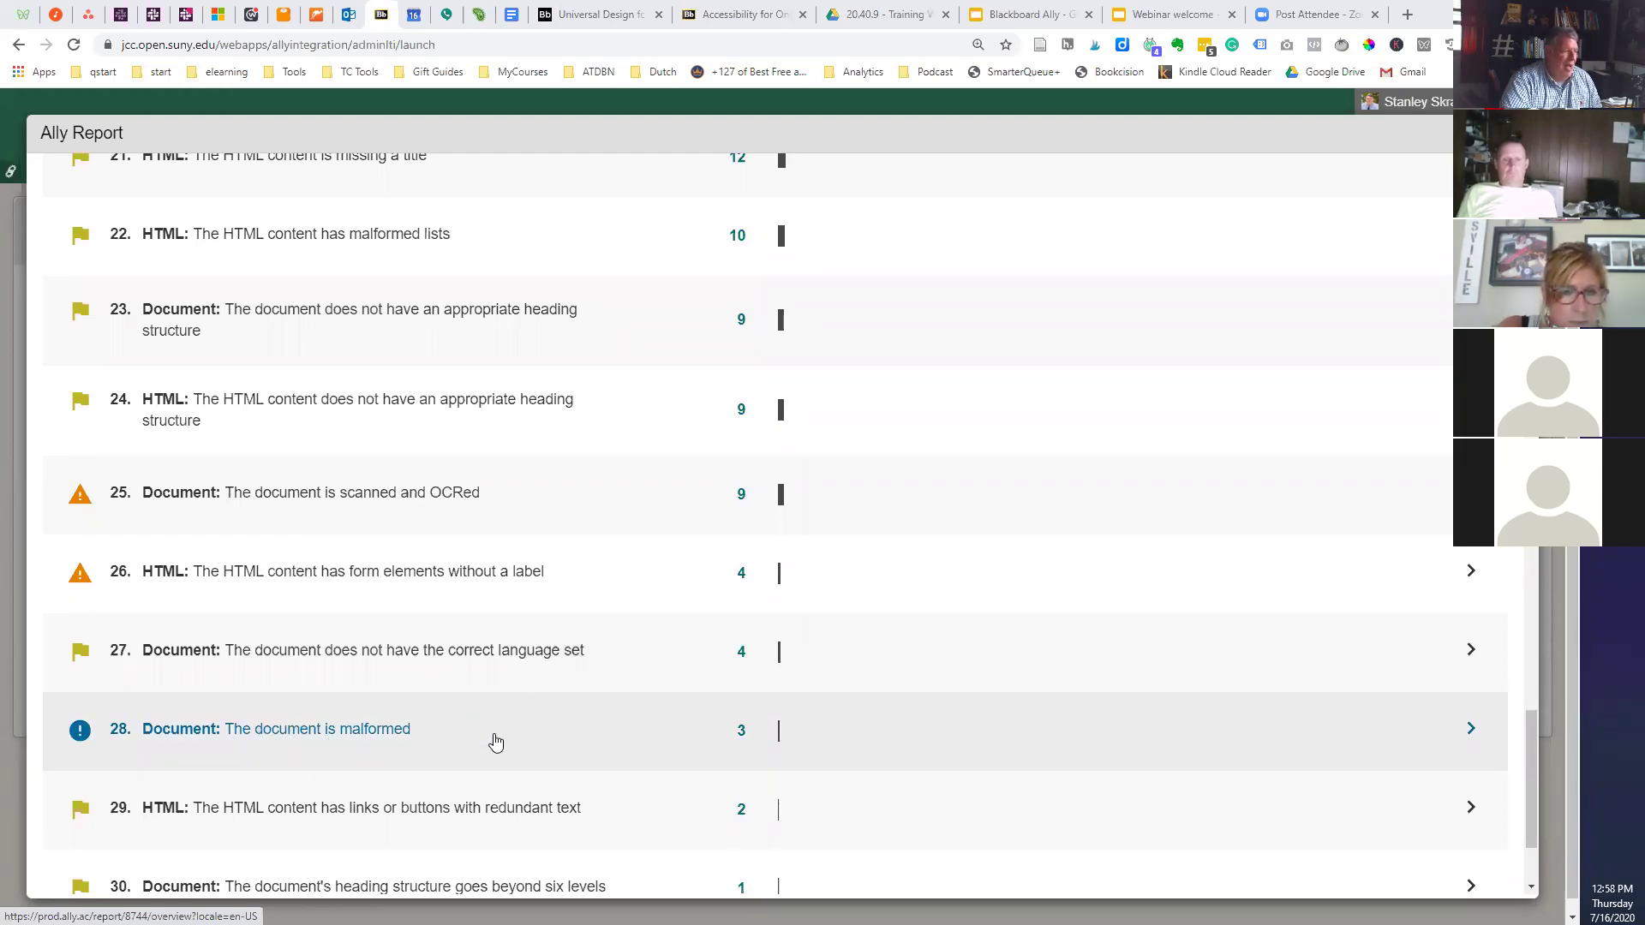
scroll(495, 742, up, 2)
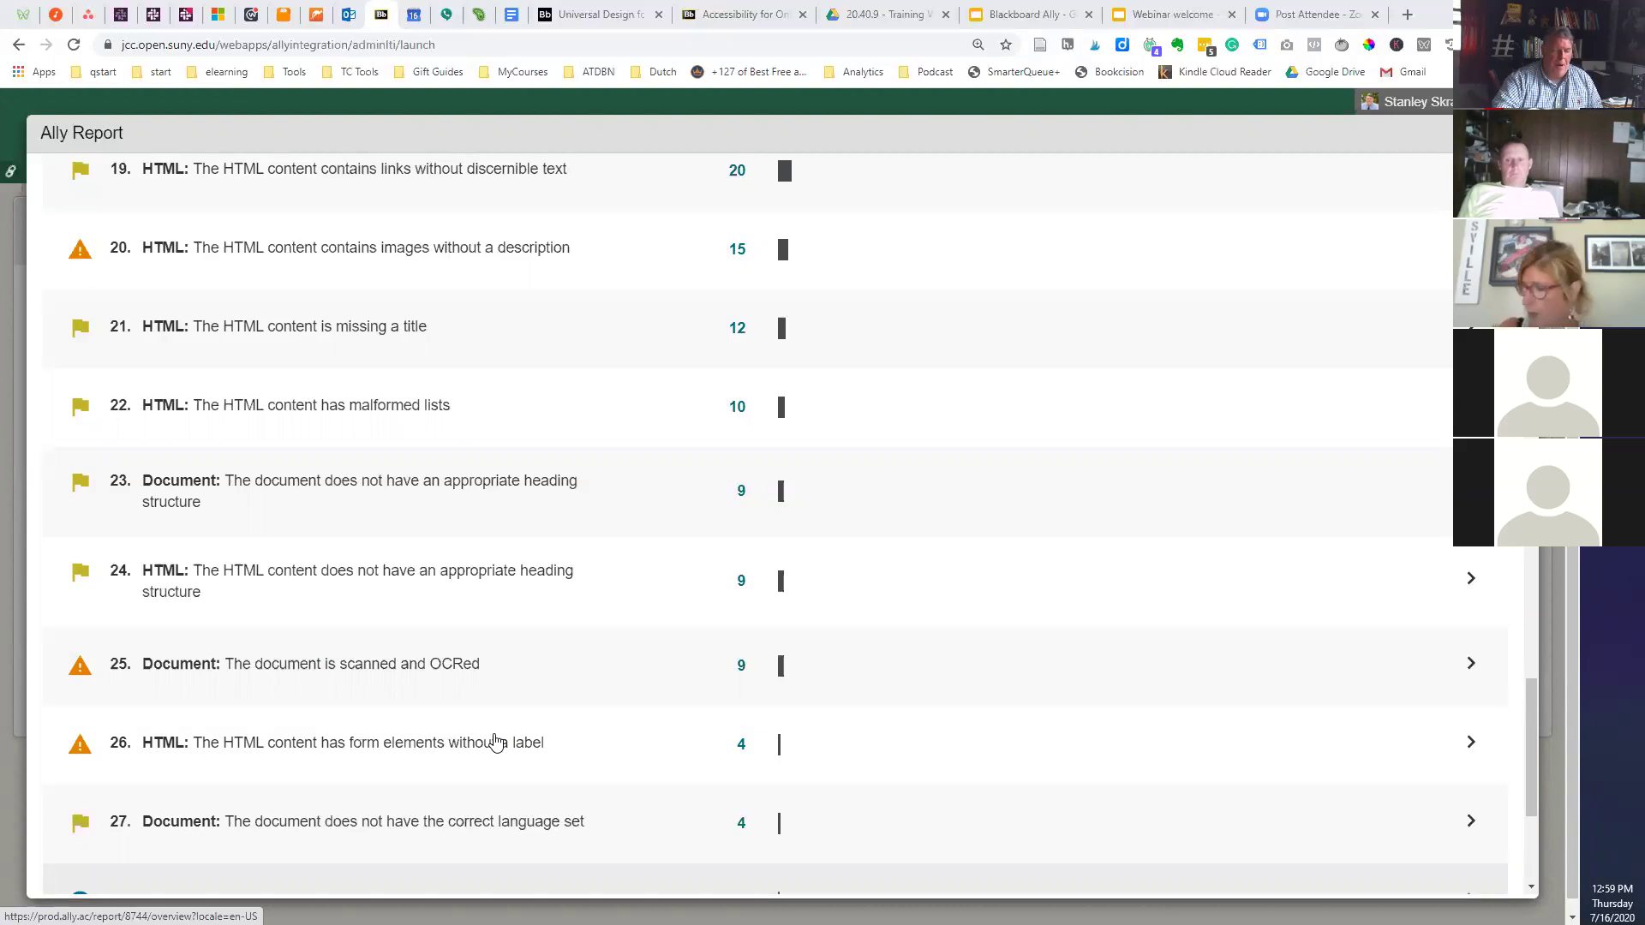
scroll(477, 665, up, 9)
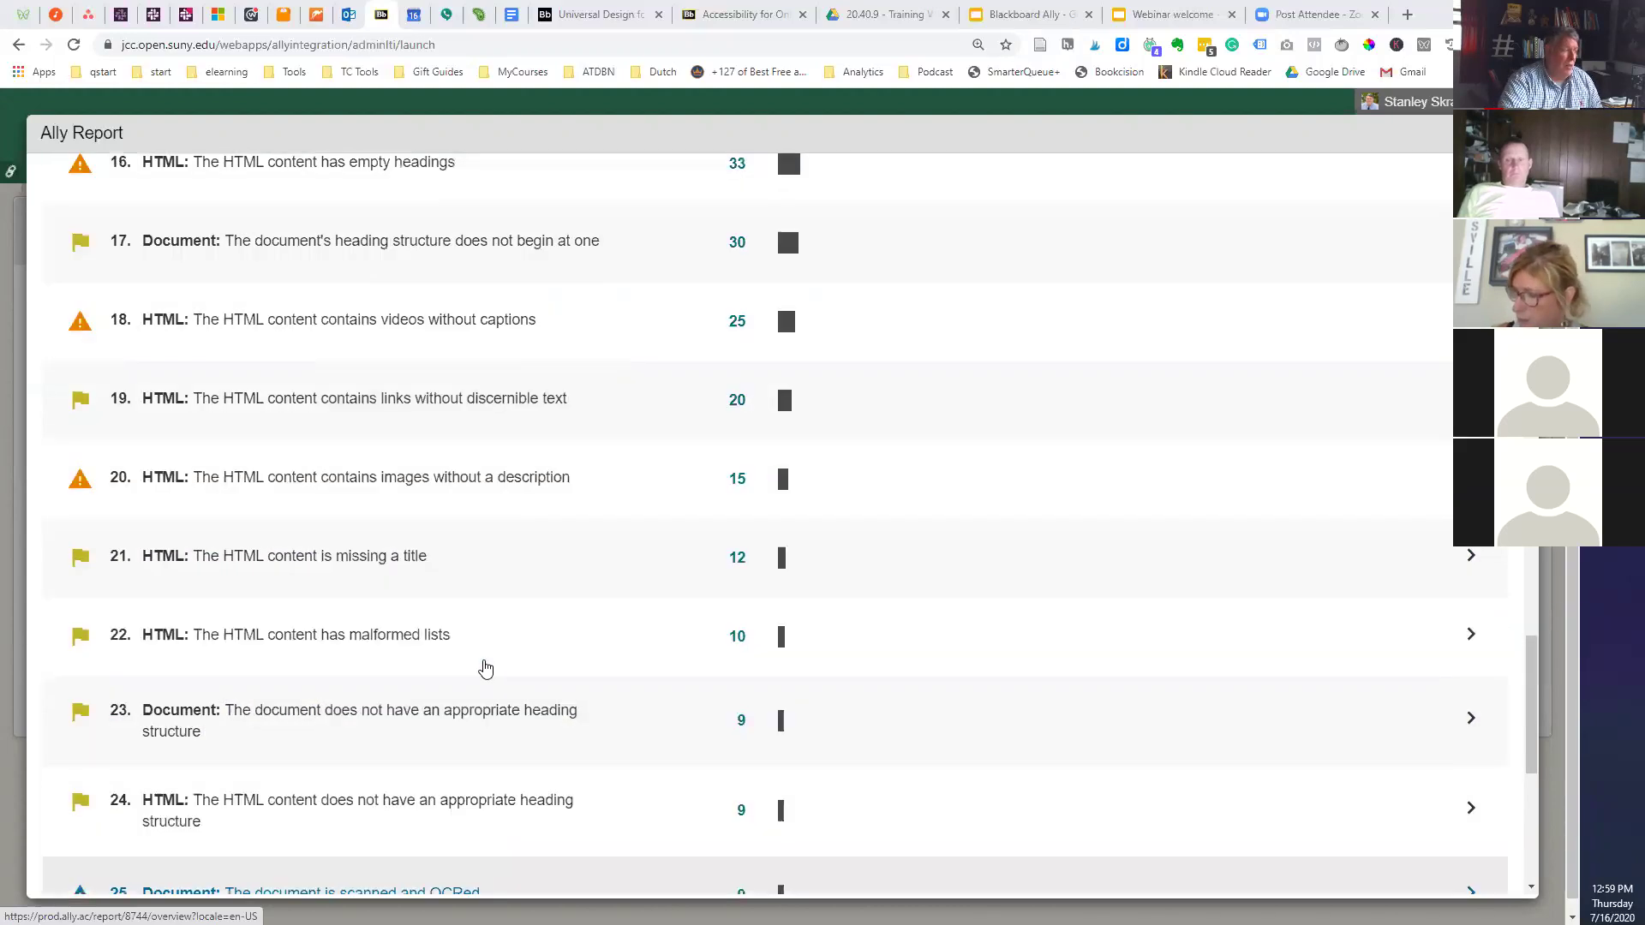
scroll(505, 675, up, 18)
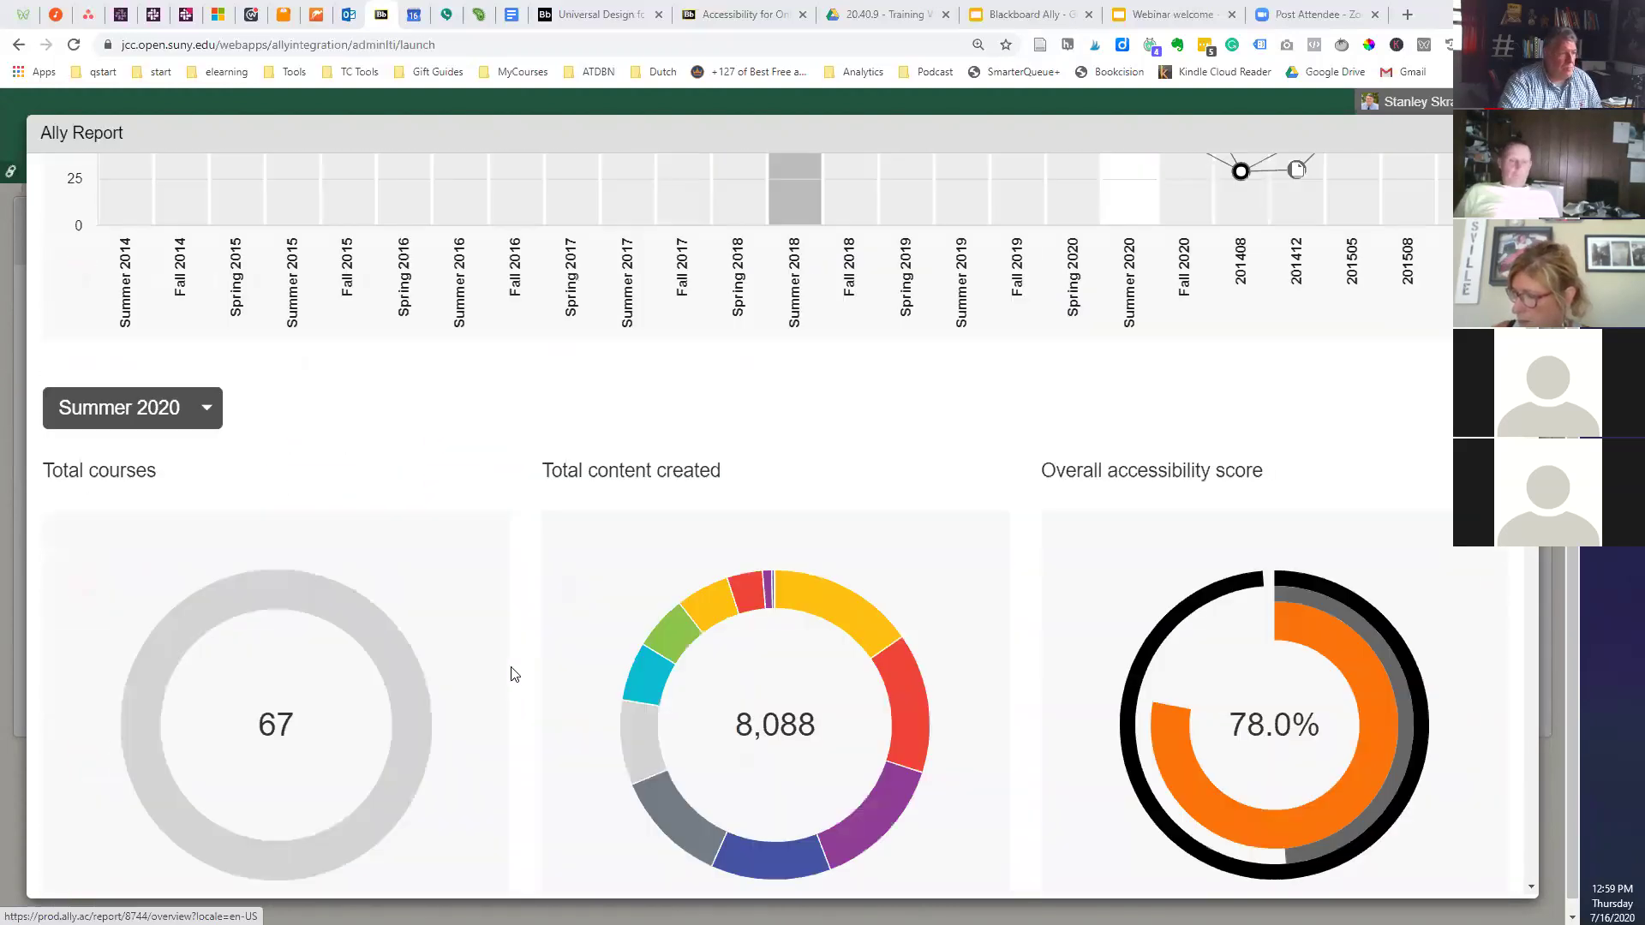
scroll(668, 598, down, 6)
scroll(703, 682, up, 8)
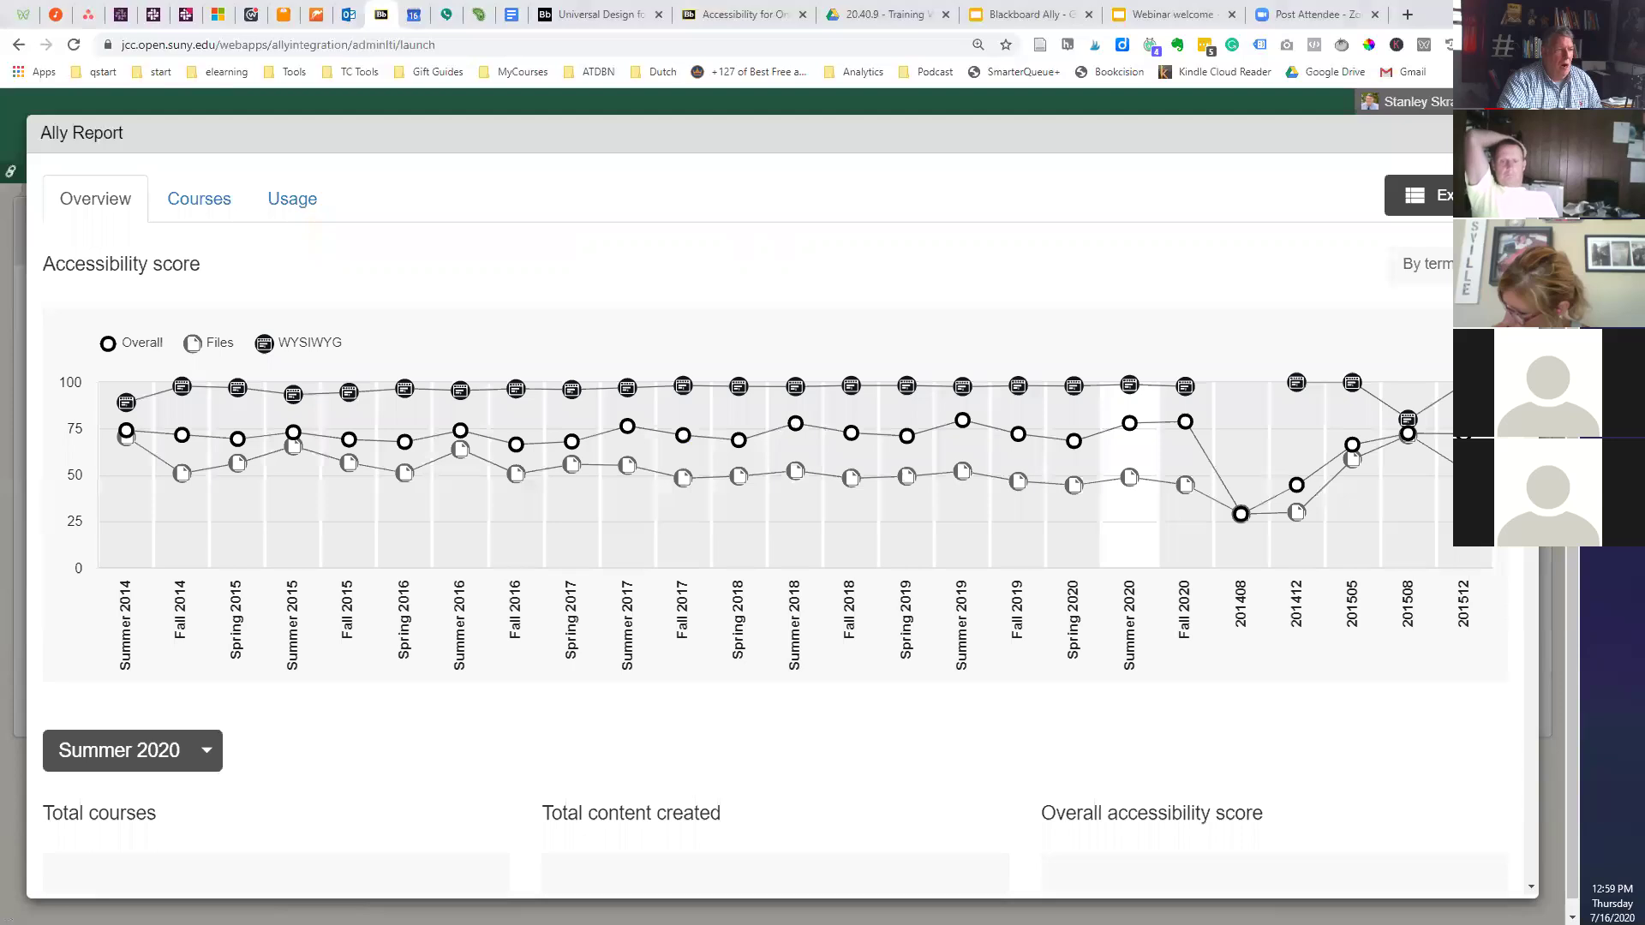
- Check the score chart's grouping choices without changing them, and view the Usage data before returning to the Overview
click(1448, 271)
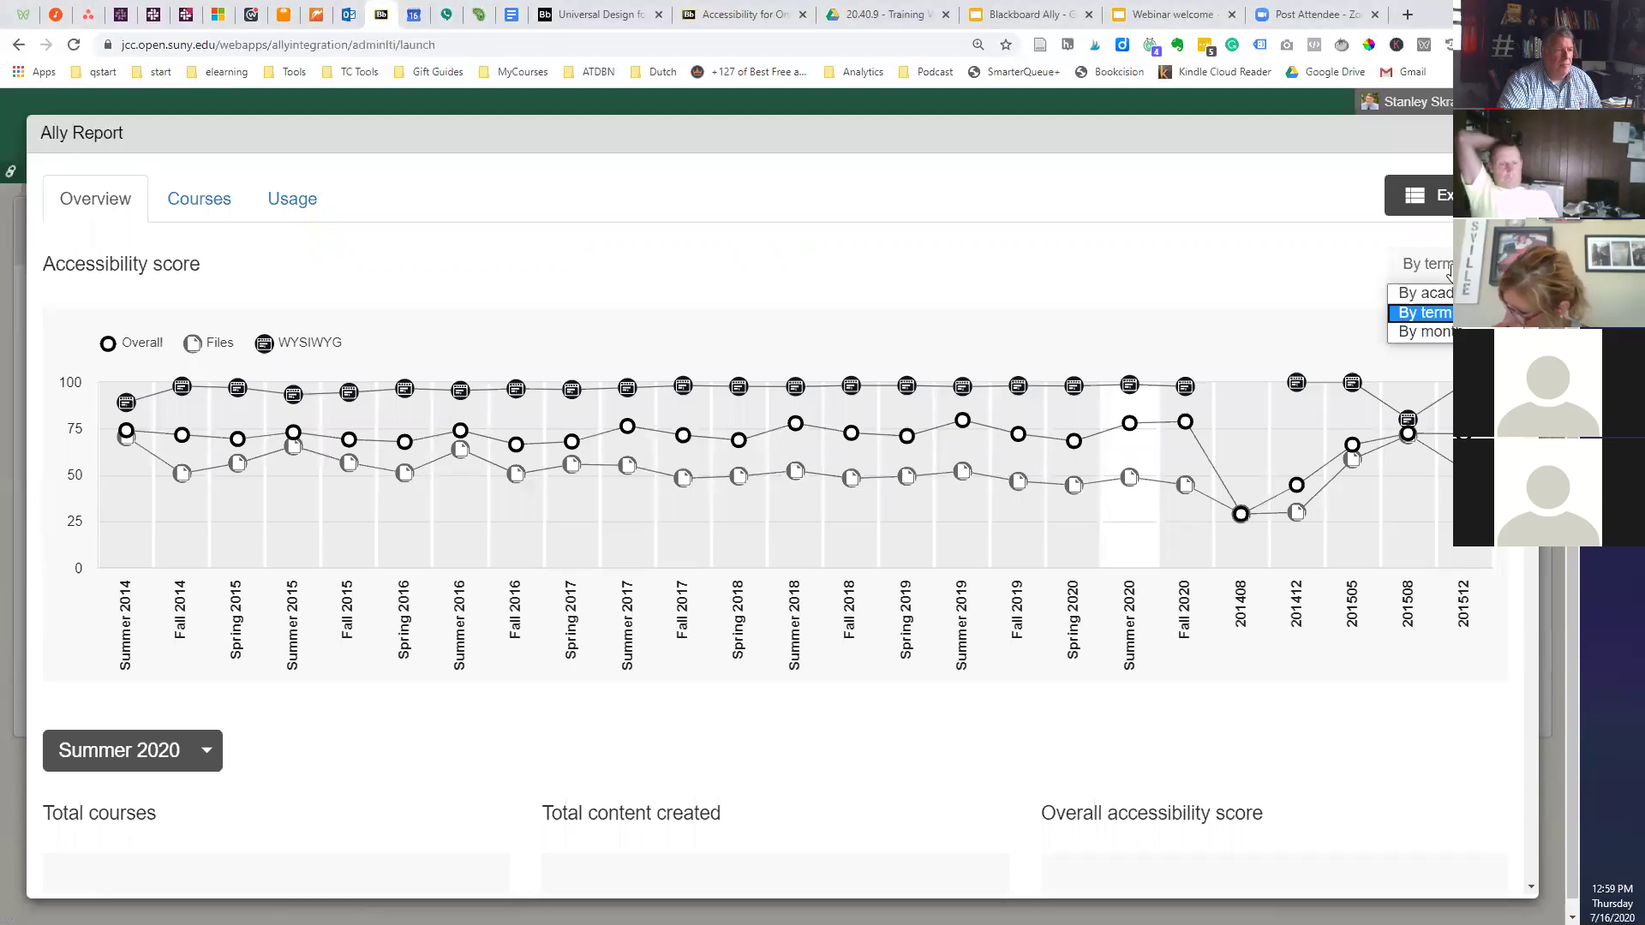
click(1210, 255)
click(285, 200)
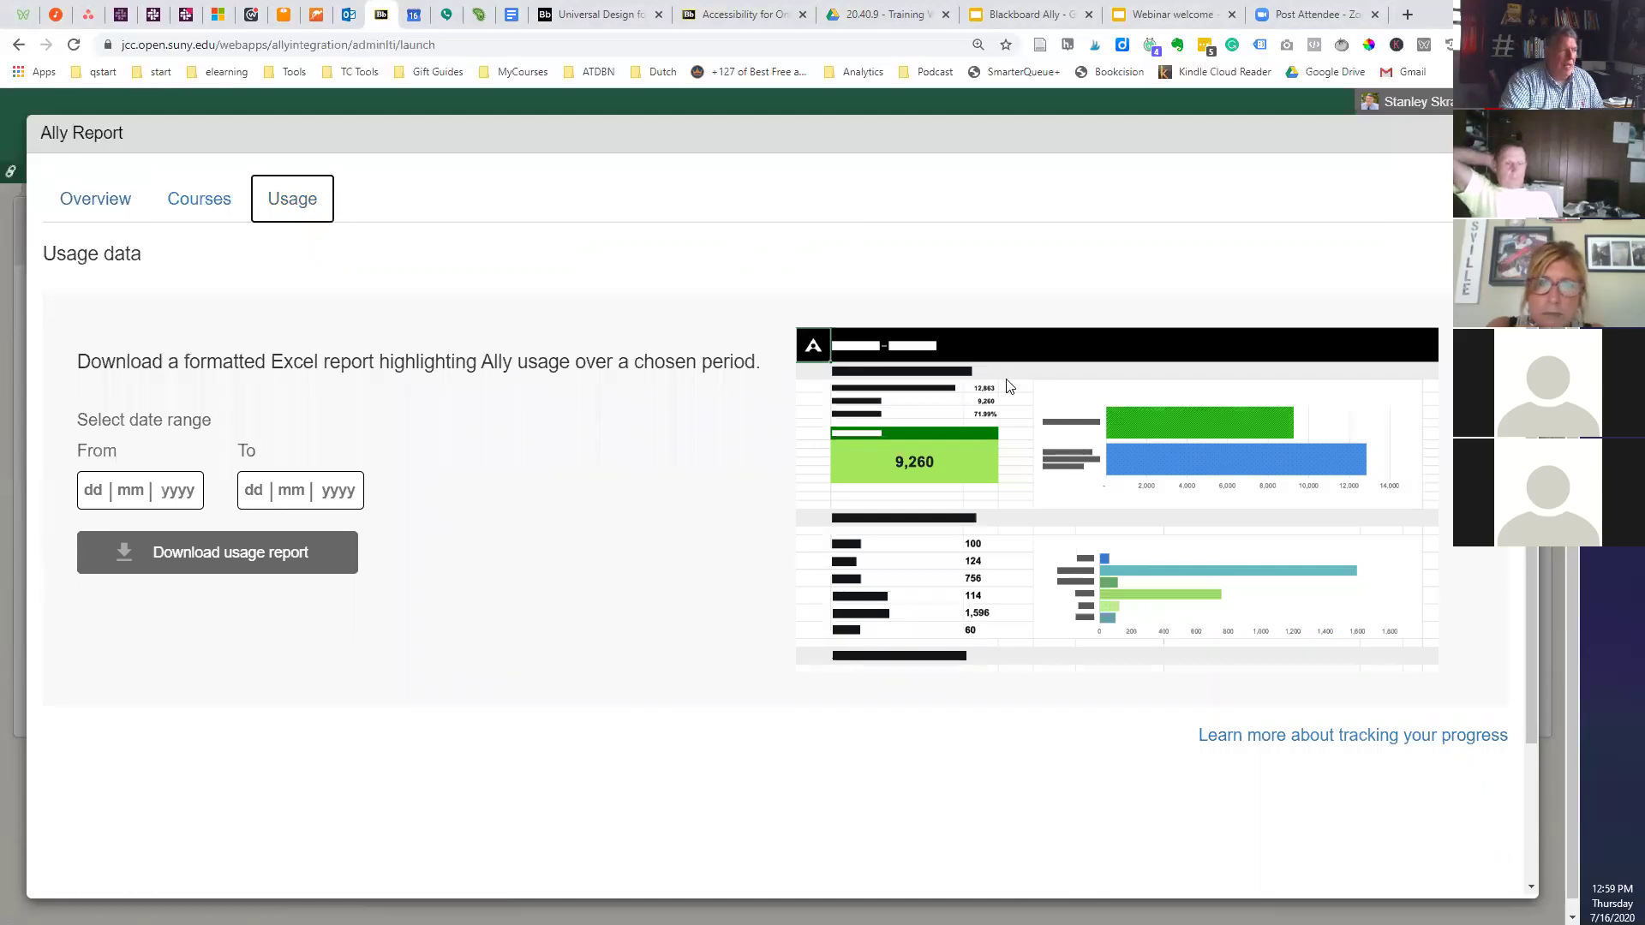
click(117, 200)
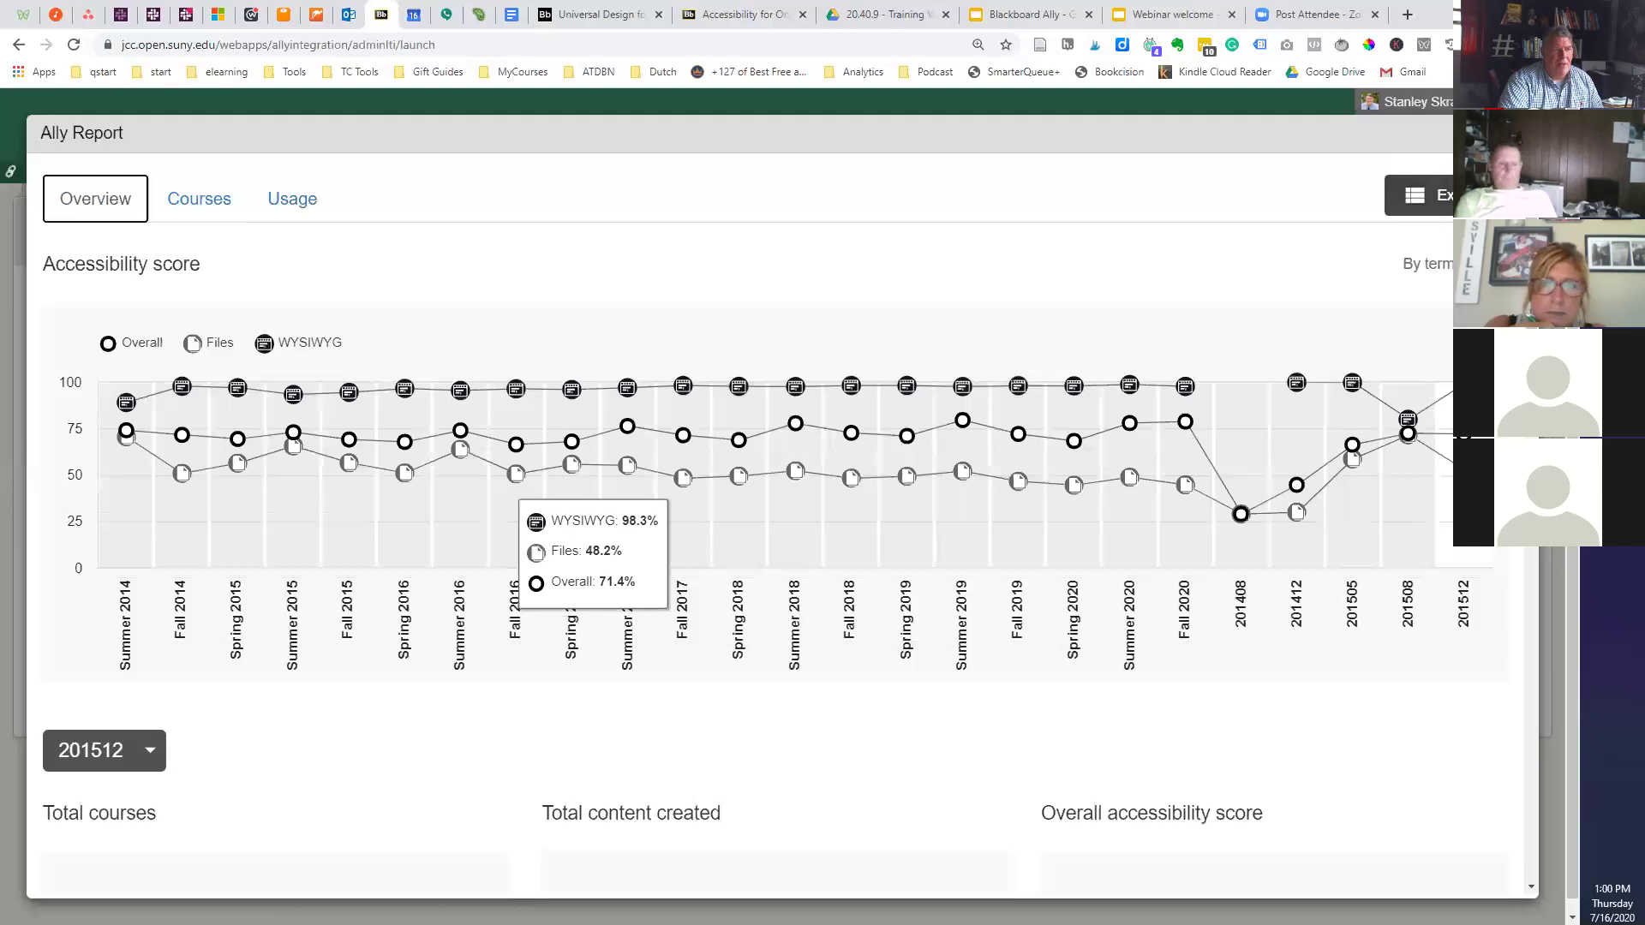
- Leave the Ally Report for the MyBb course home and highlight the Fall 2020 courses under My Courses
key(F5)
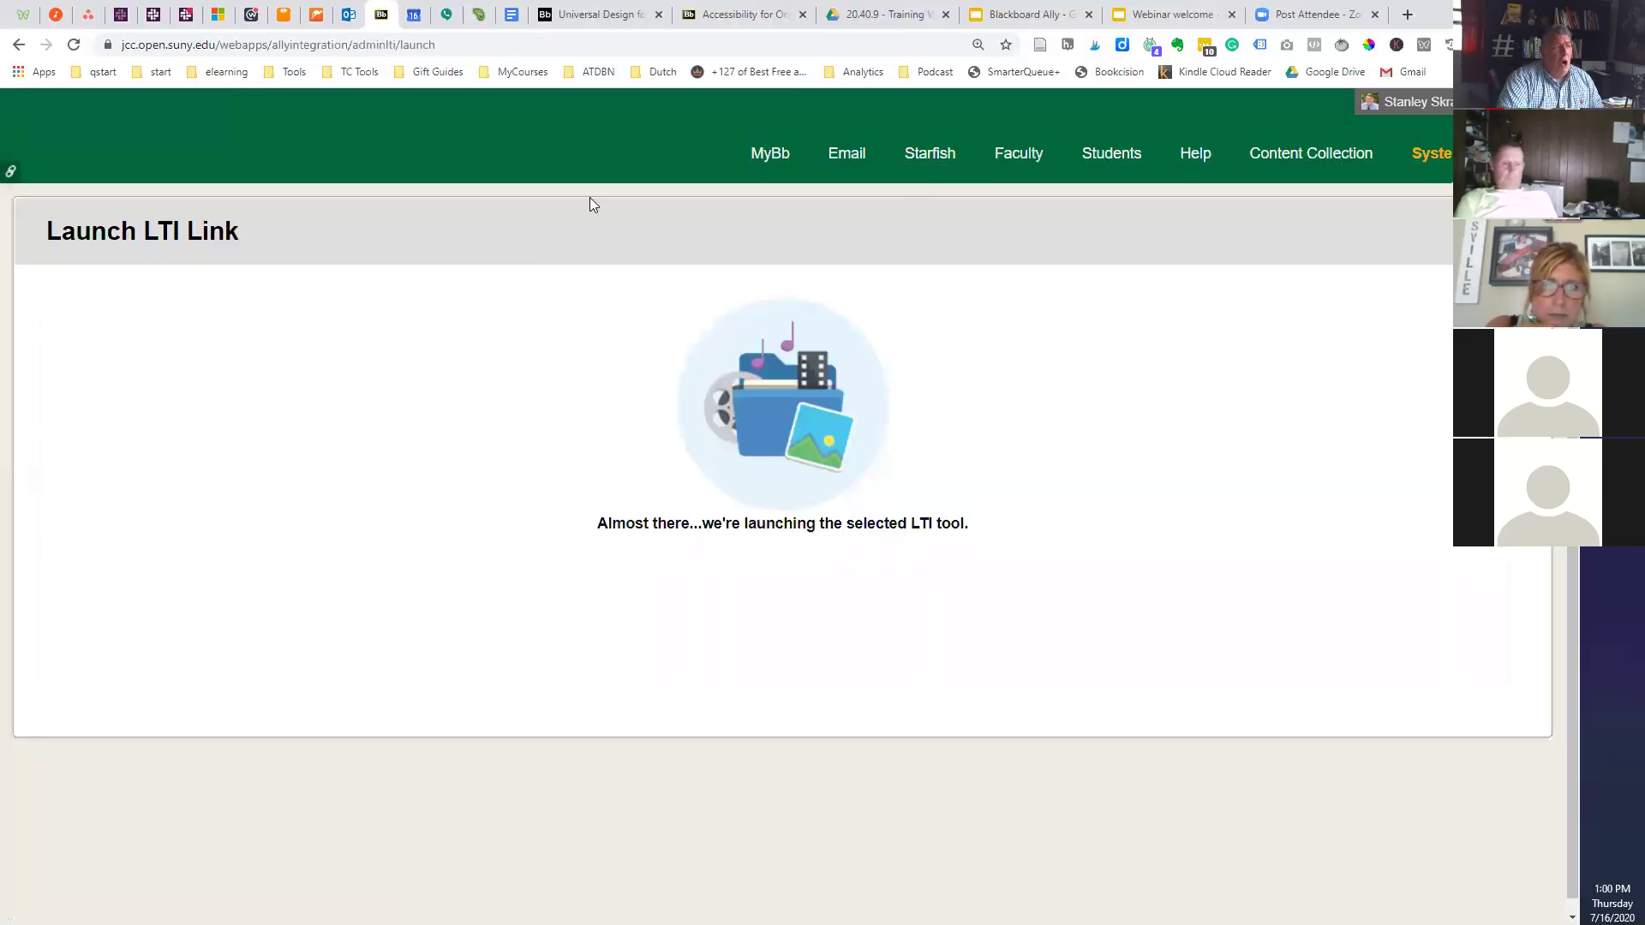
click(729, 156)
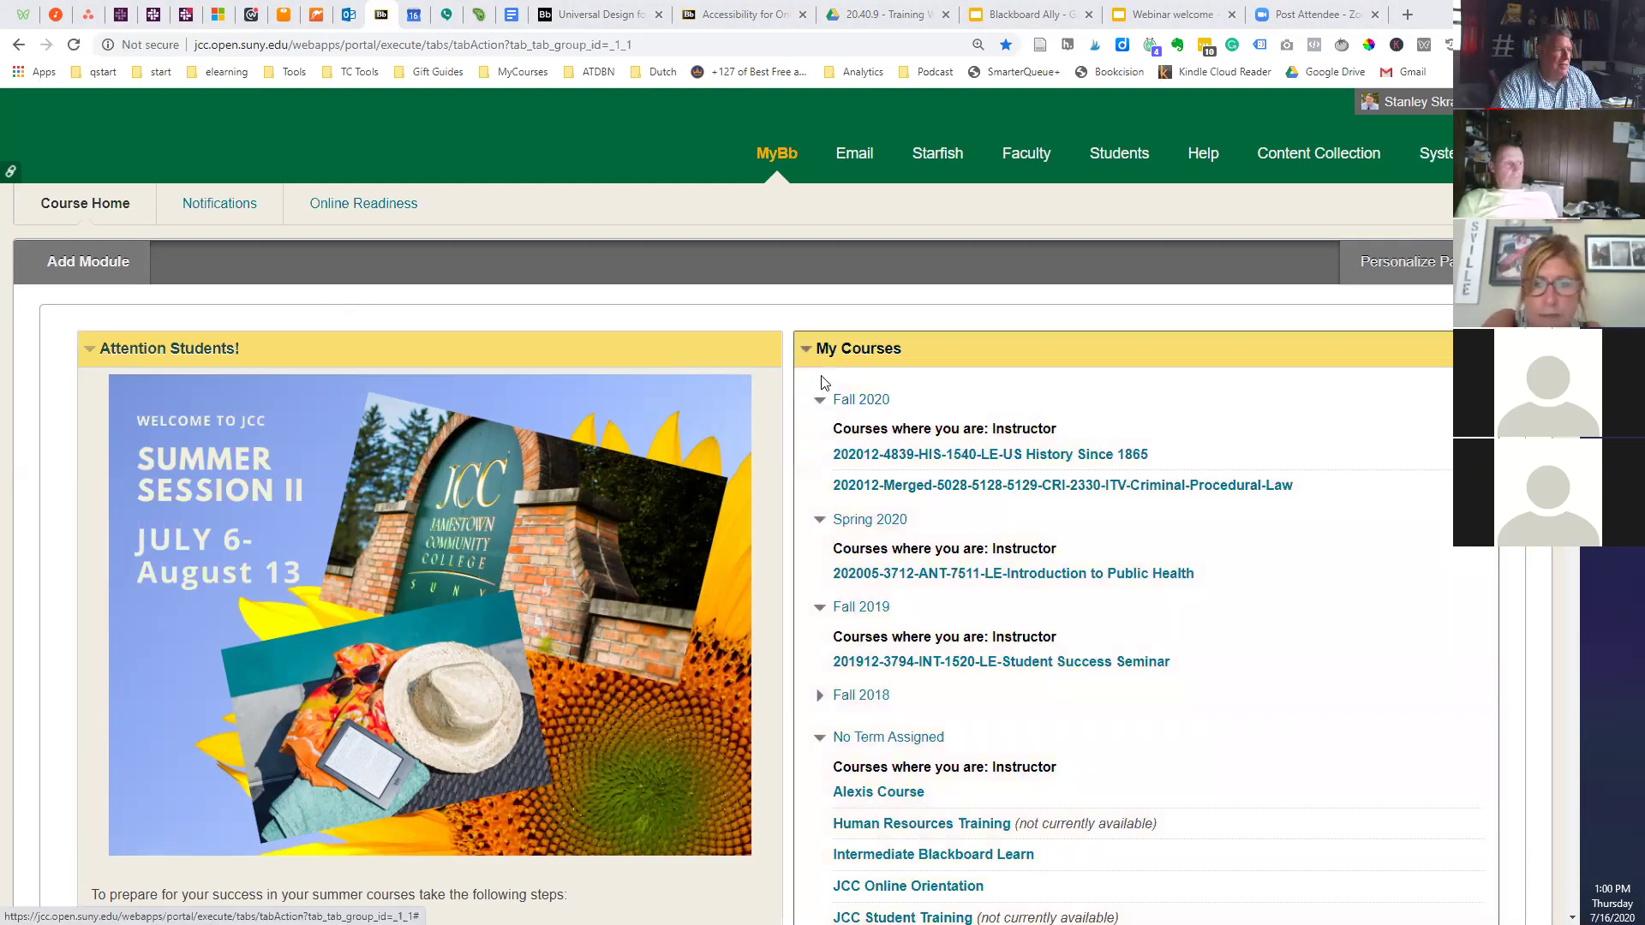
drag(828, 394, 1324, 485)
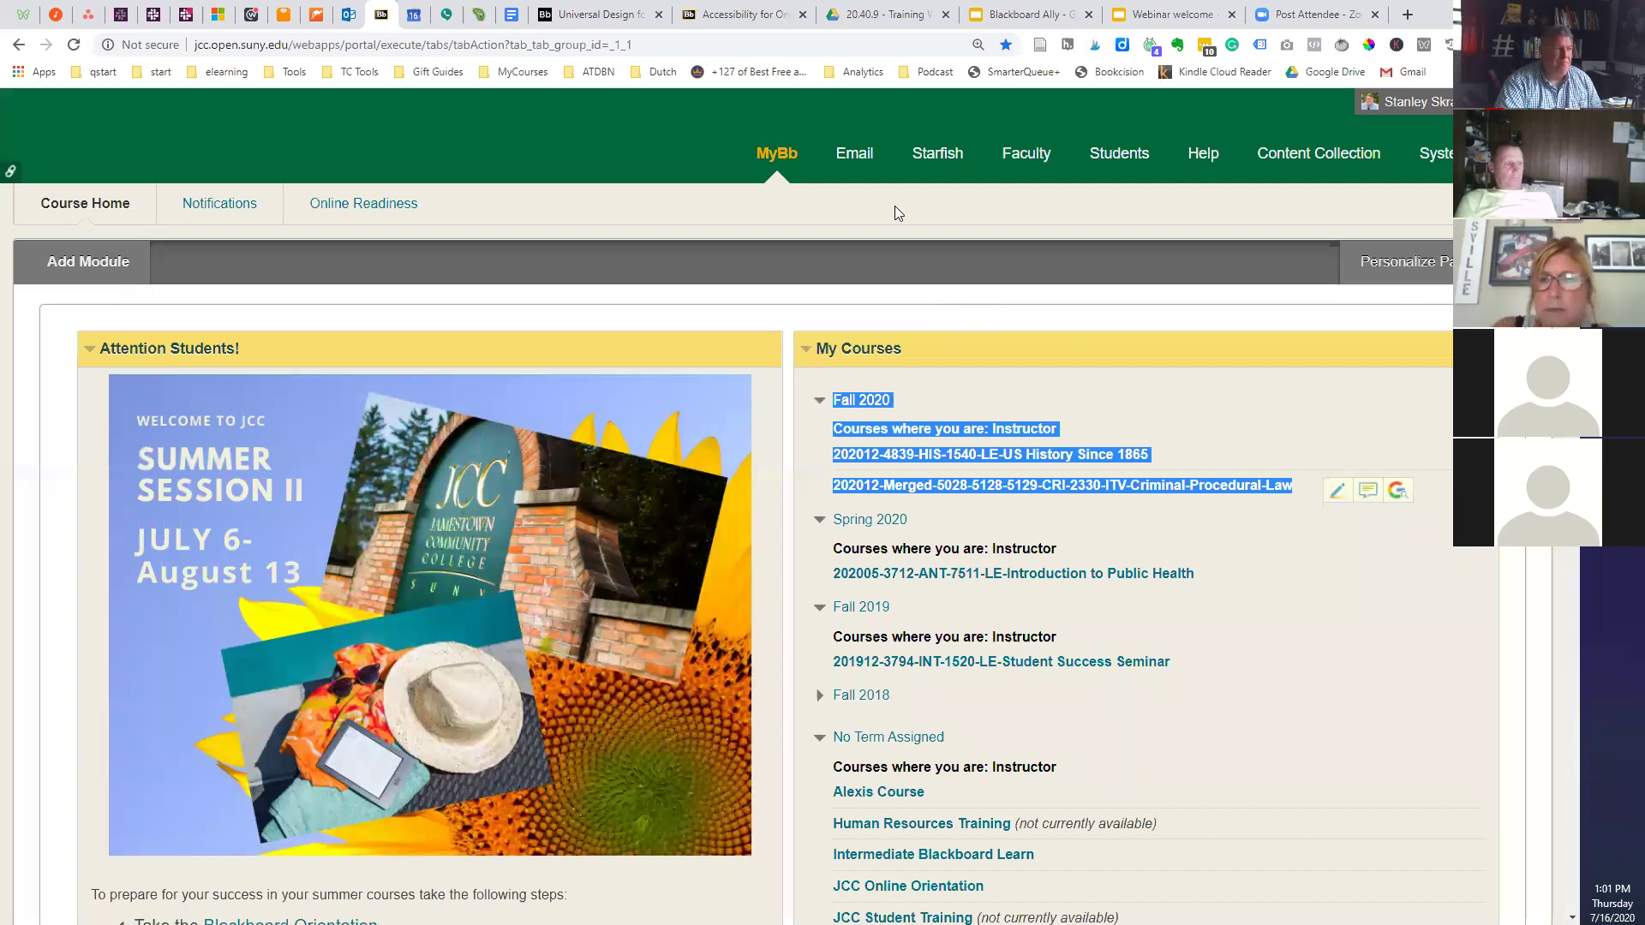
- Close the open Universal Design for Online Learning page
click(590, 20)
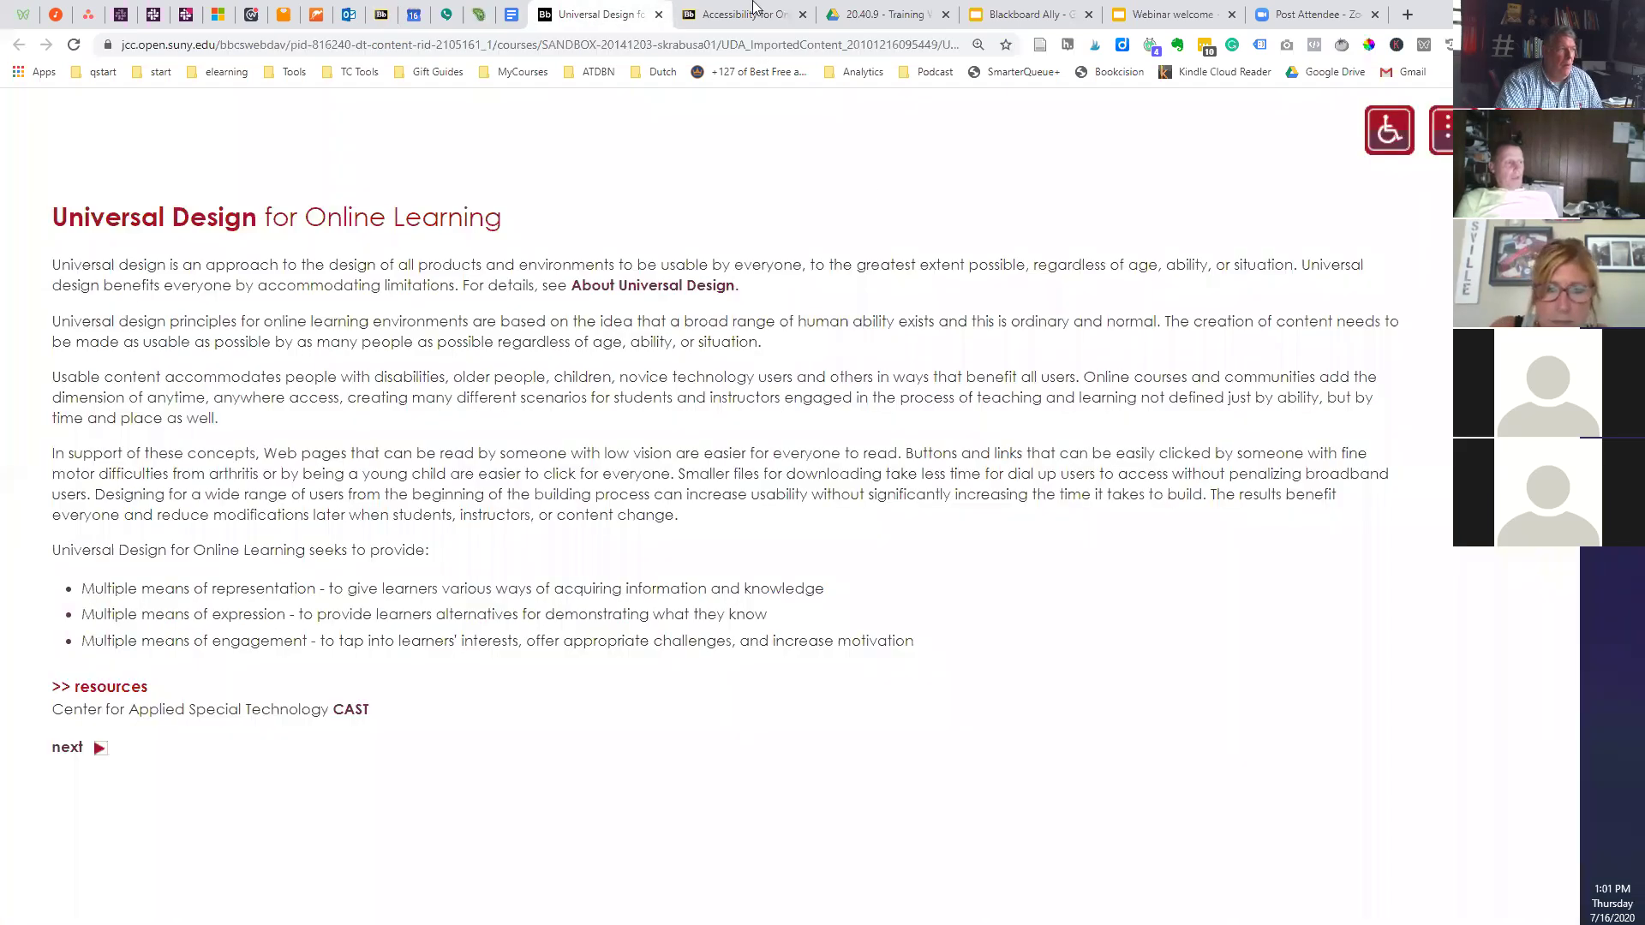
click(658, 15)
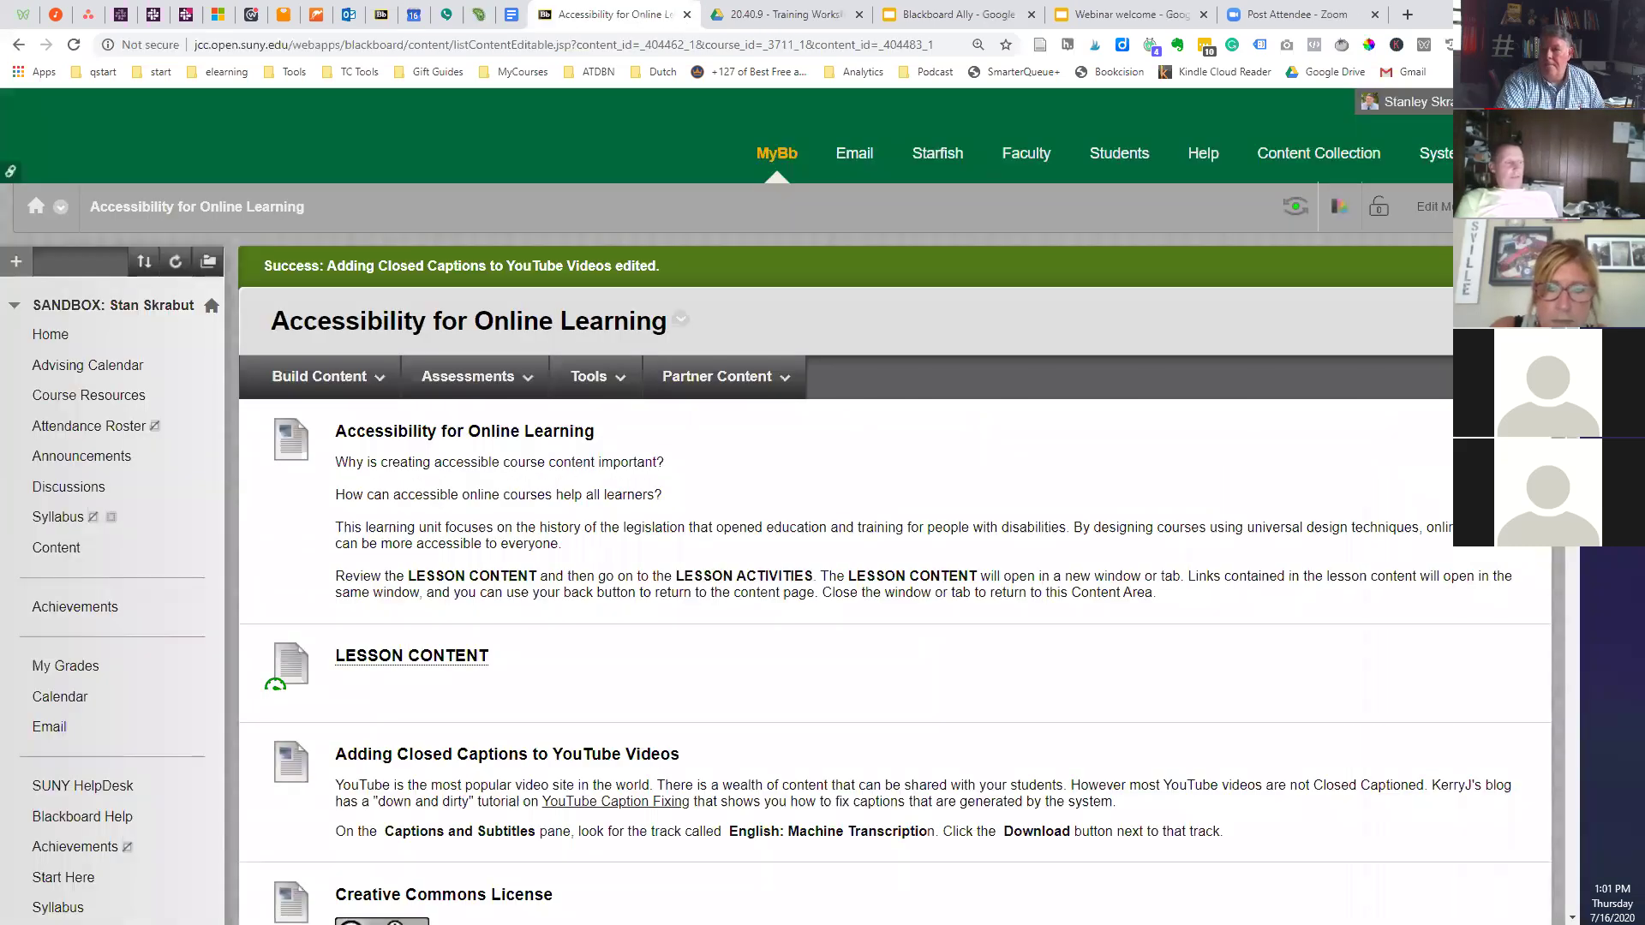